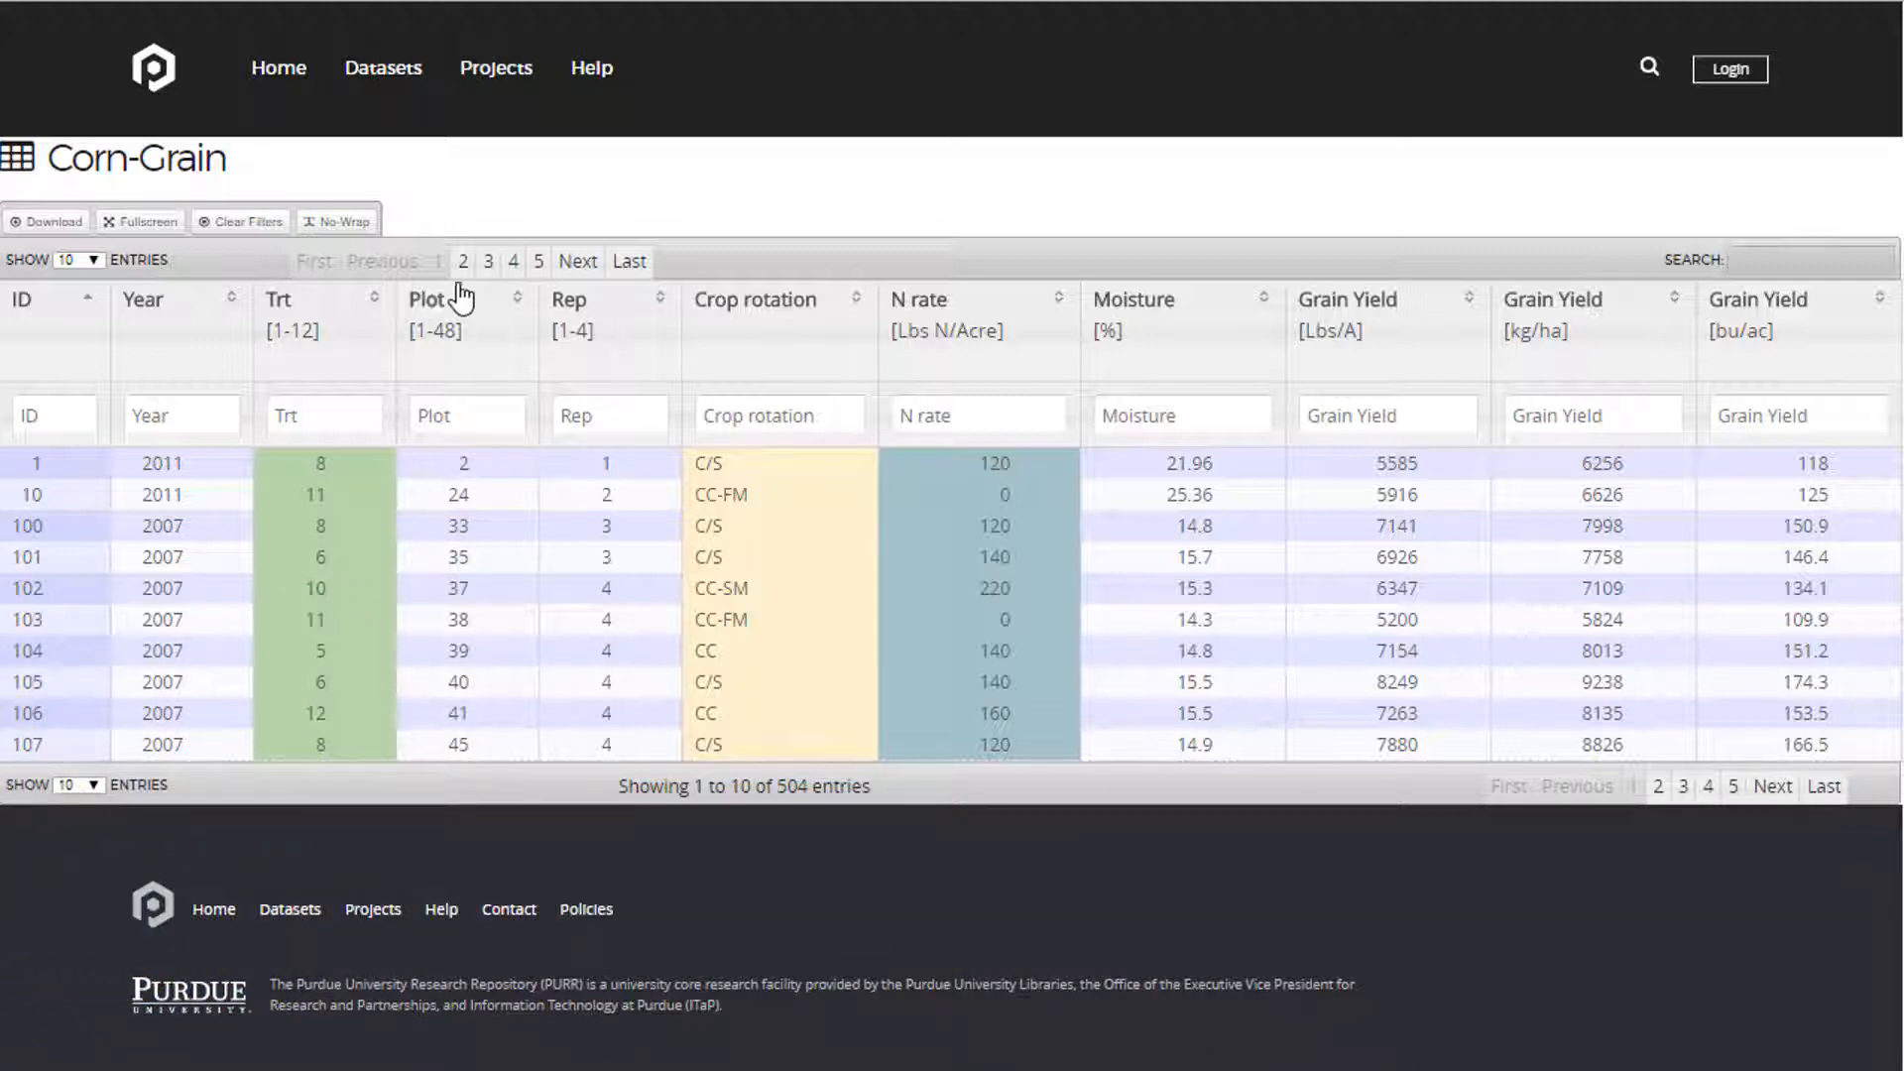
- Sort the Corn-Grain table by plot and view only the 2003 records, clearing the filter when done
left_click(518, 303)
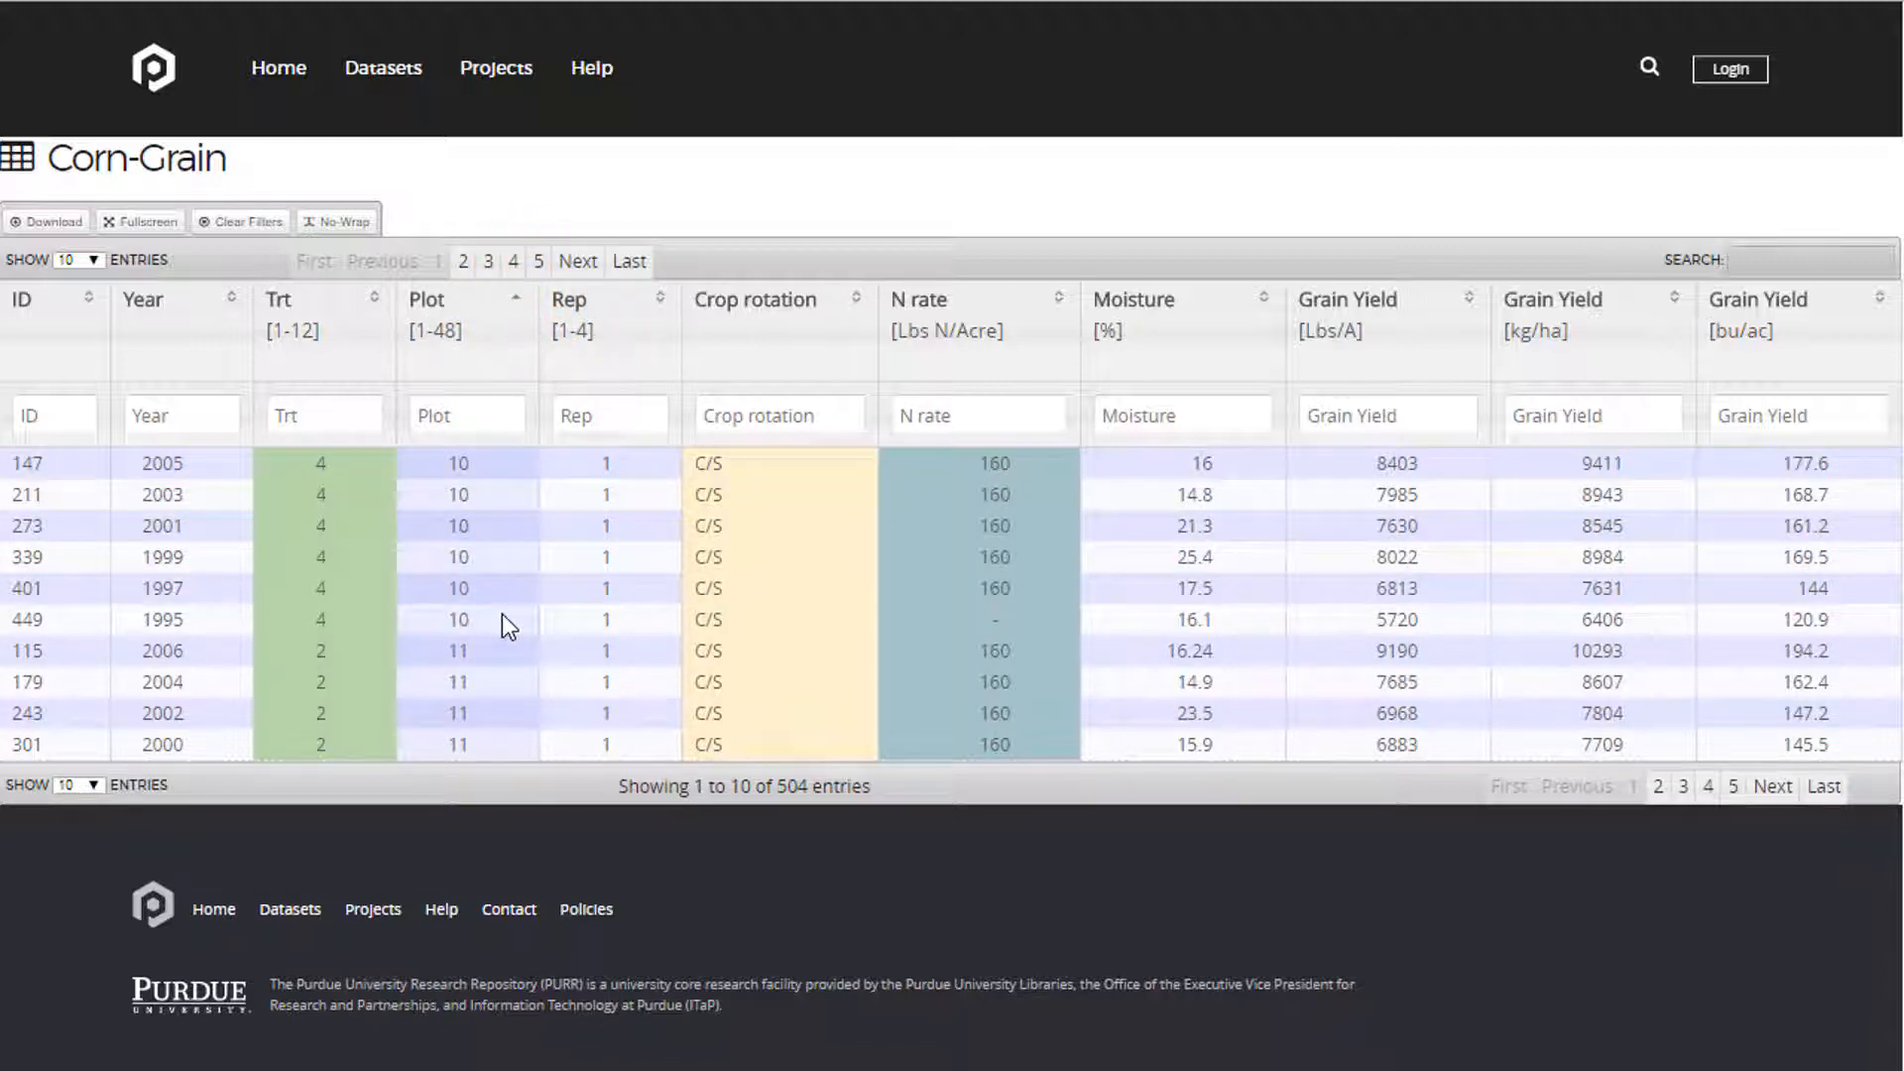
left_click(157, 409)
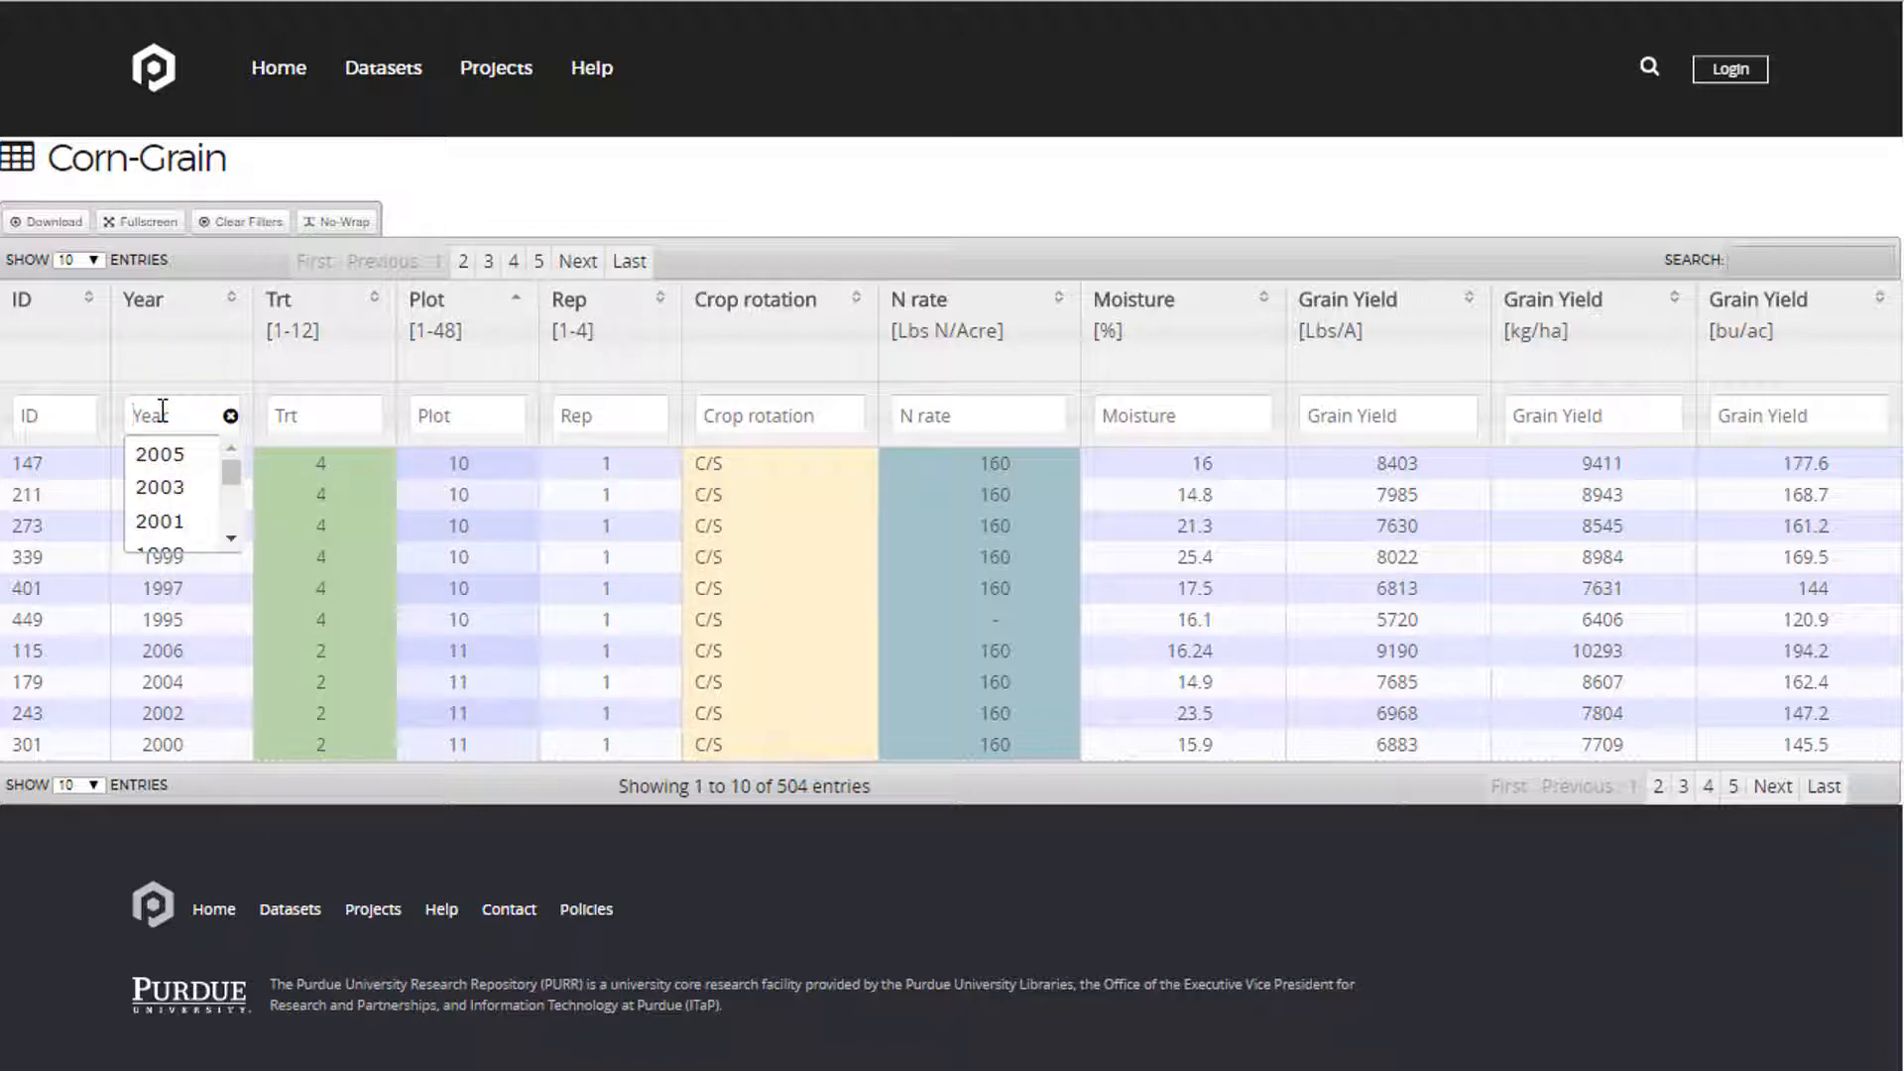
left_click(161, 487)
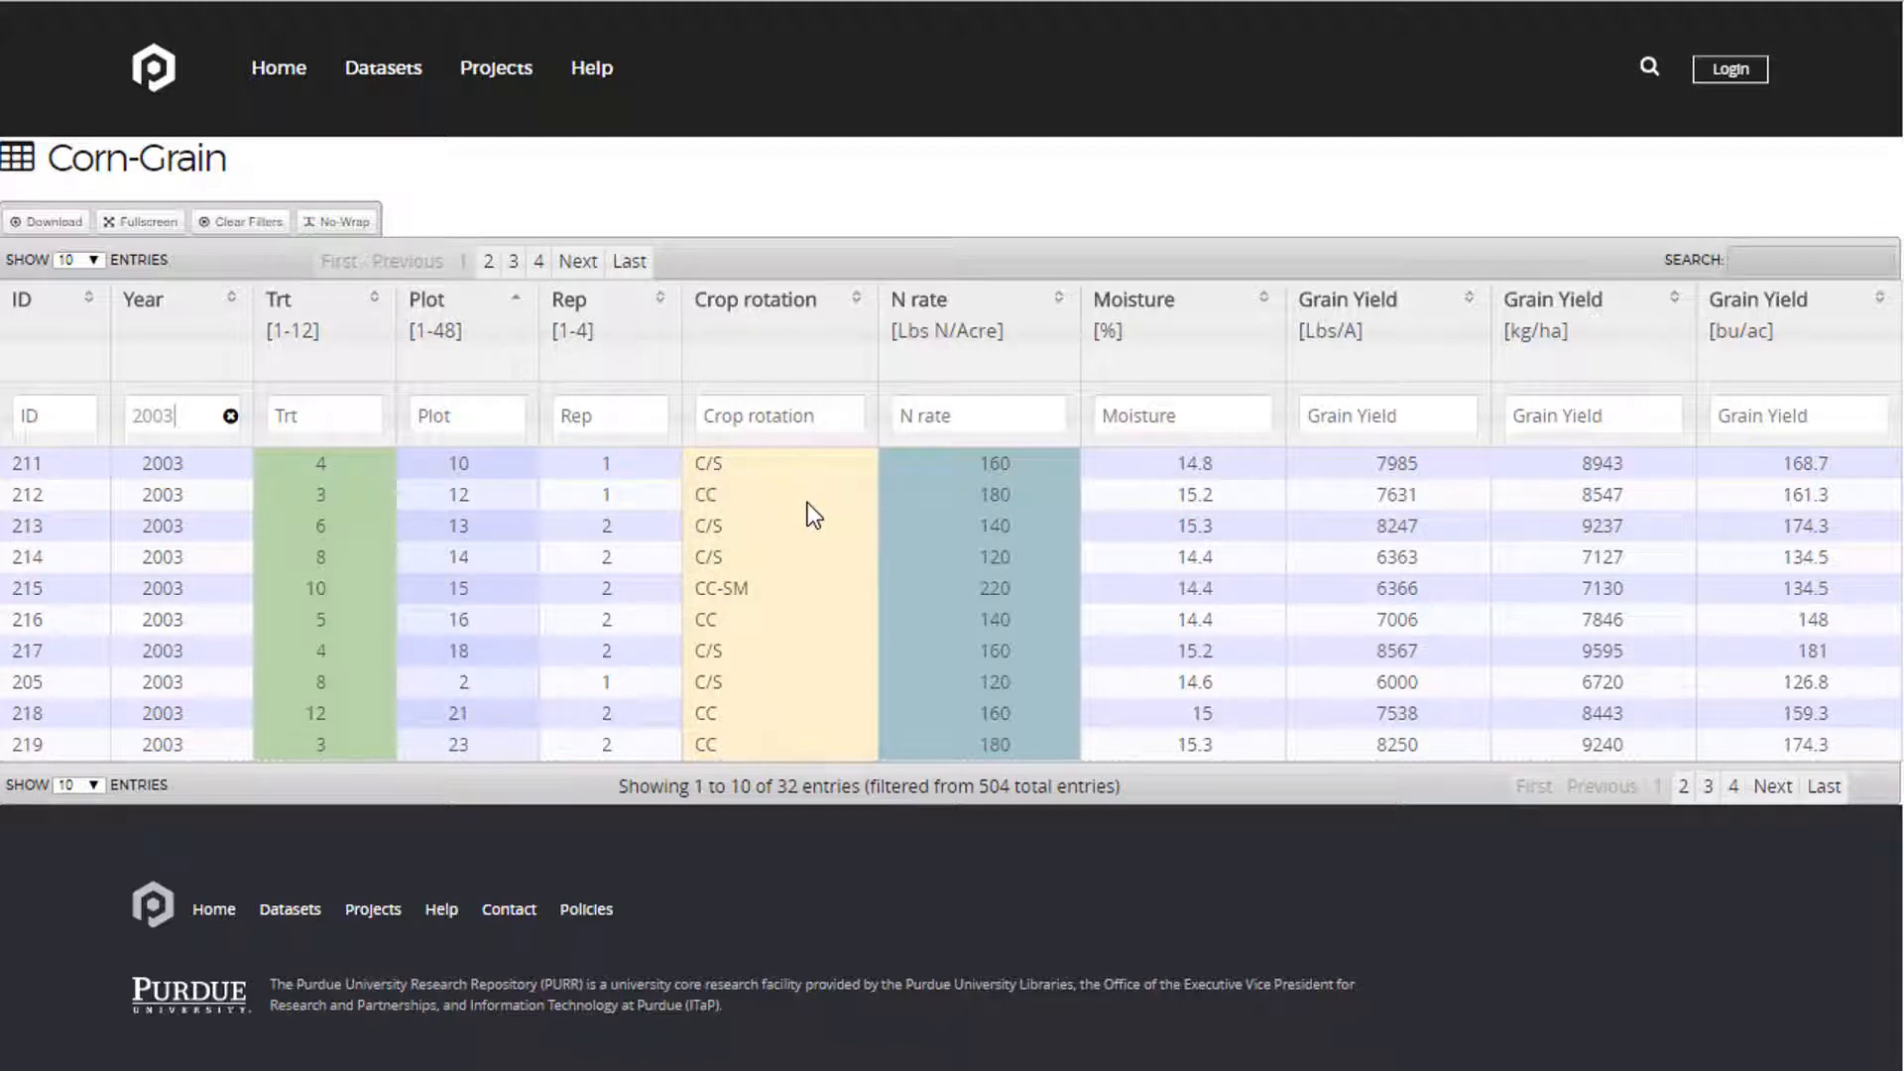
left_click(241, 221)
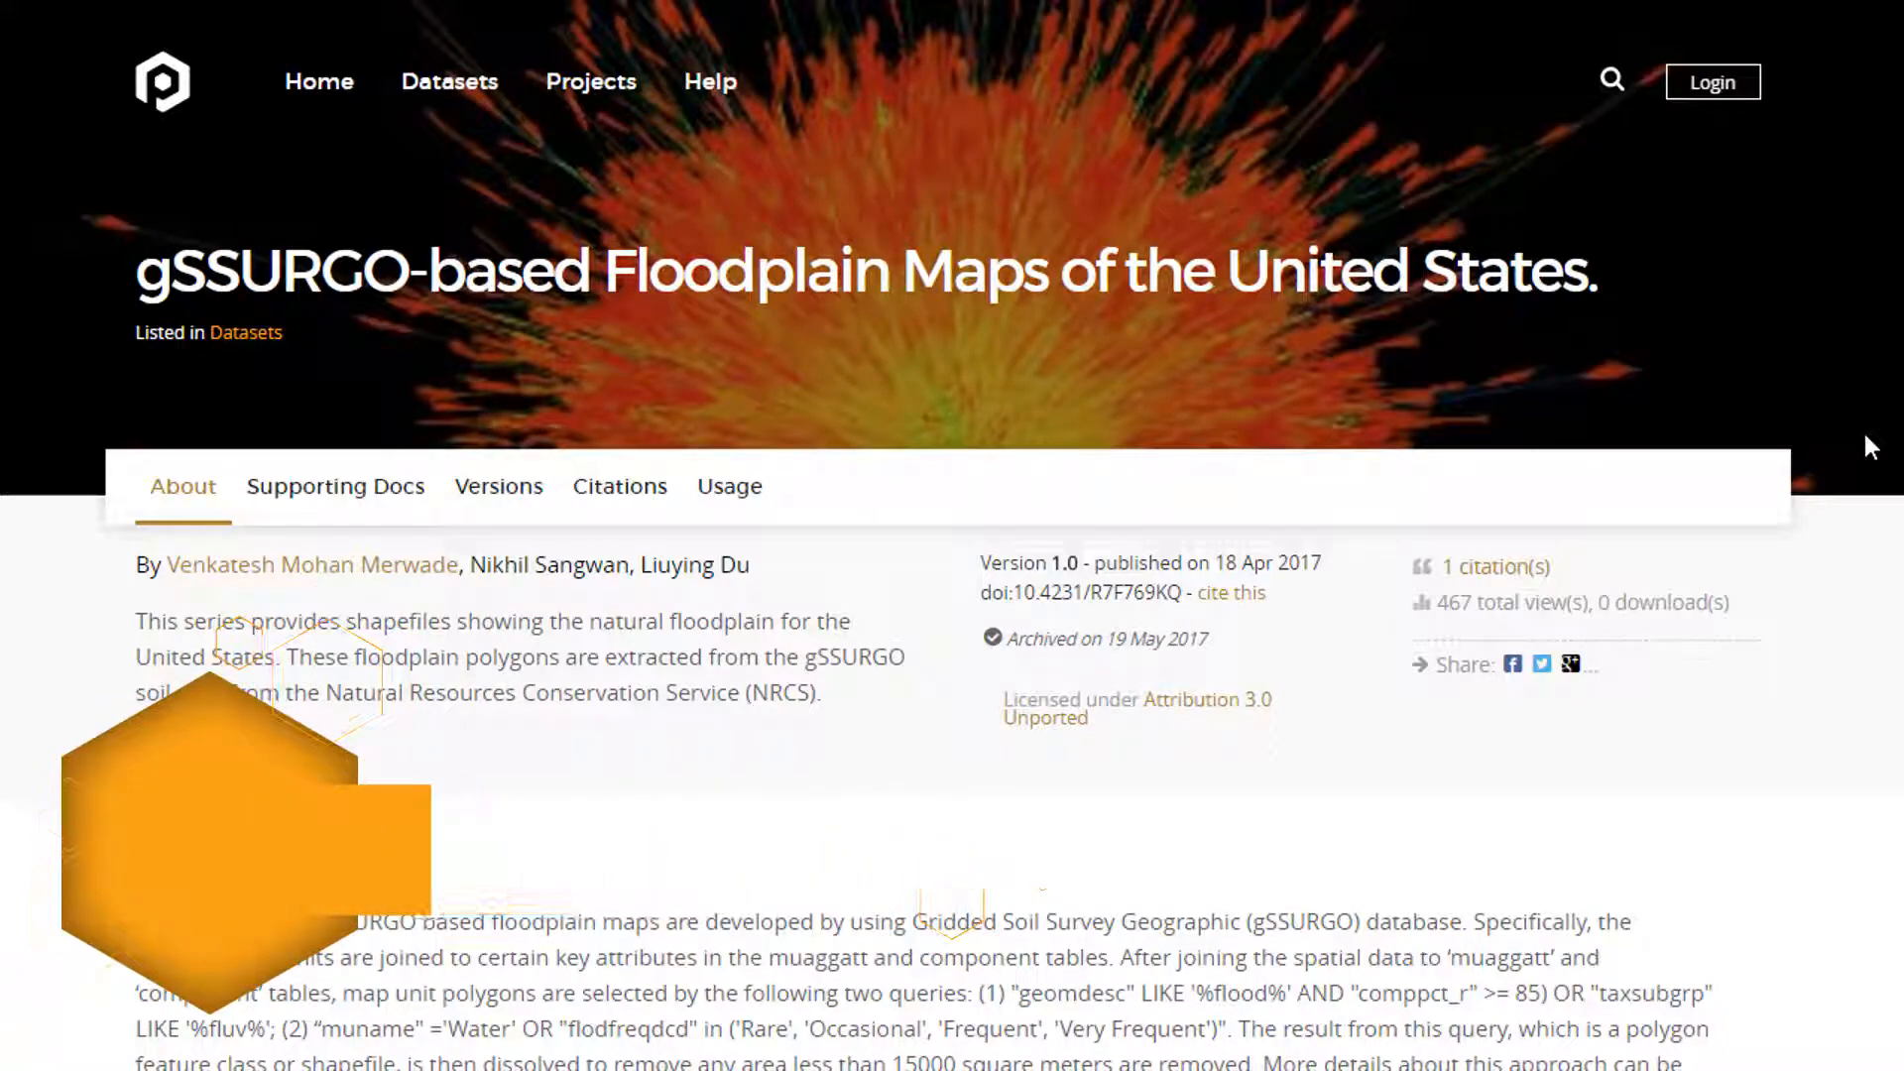
- Look through the gSSURGO-based floodplain map series and its content list, and open the Indiana dataset
scroll(1871, 448, "down", 6)
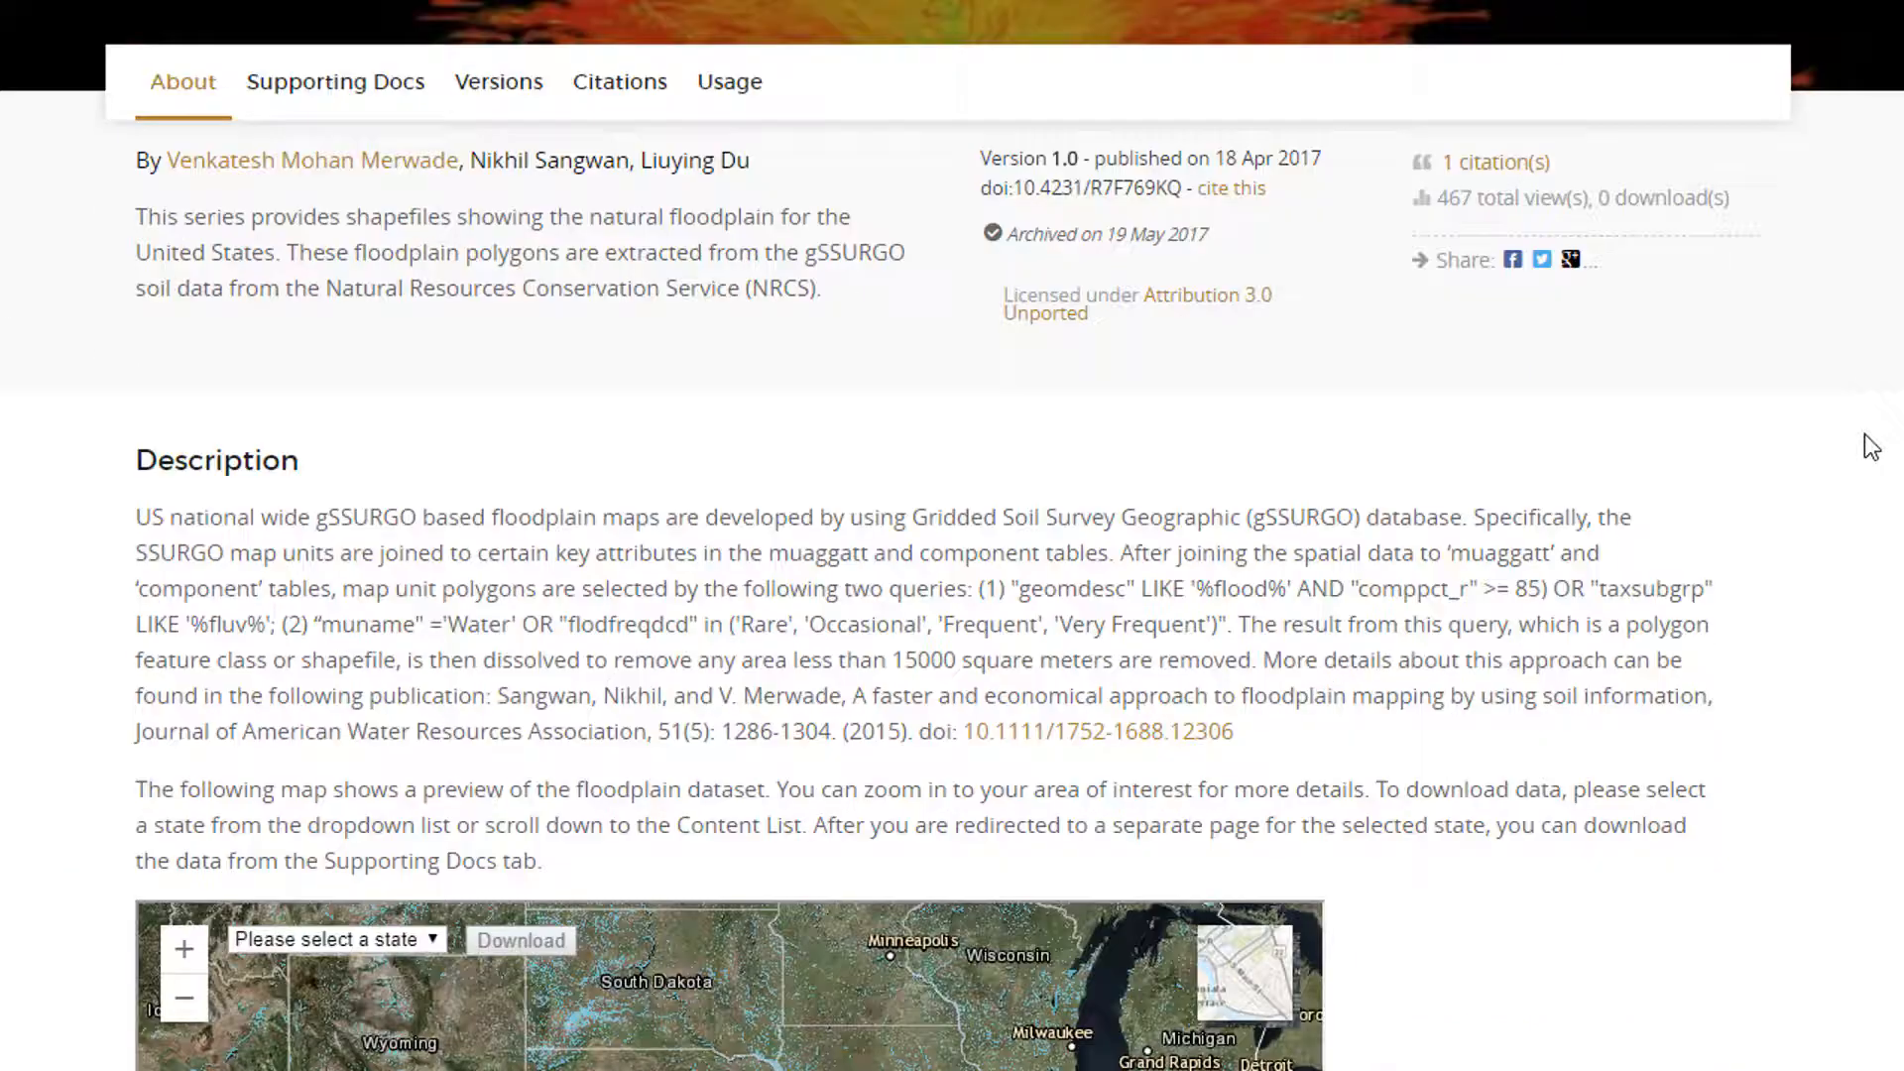
scroll(1870, 448, "down", 7)
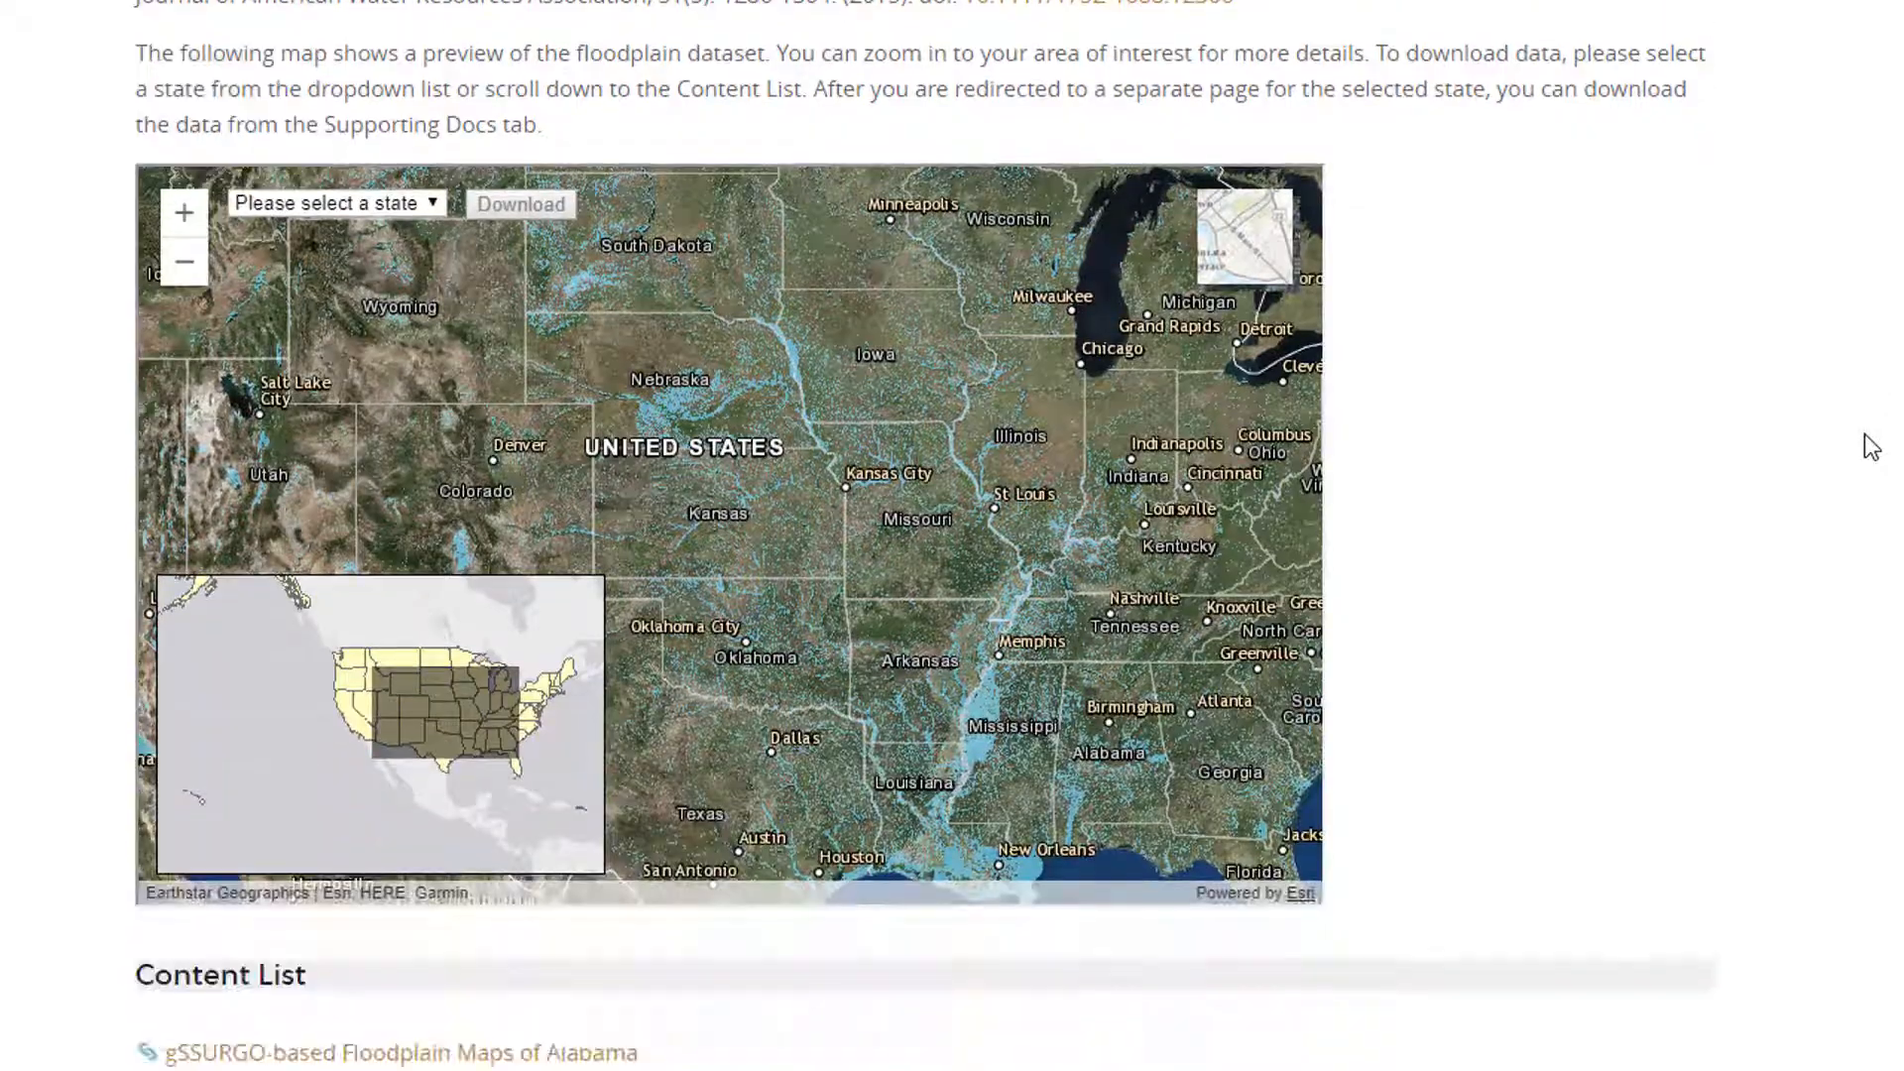
scroll(1870, 447, "down", 15)
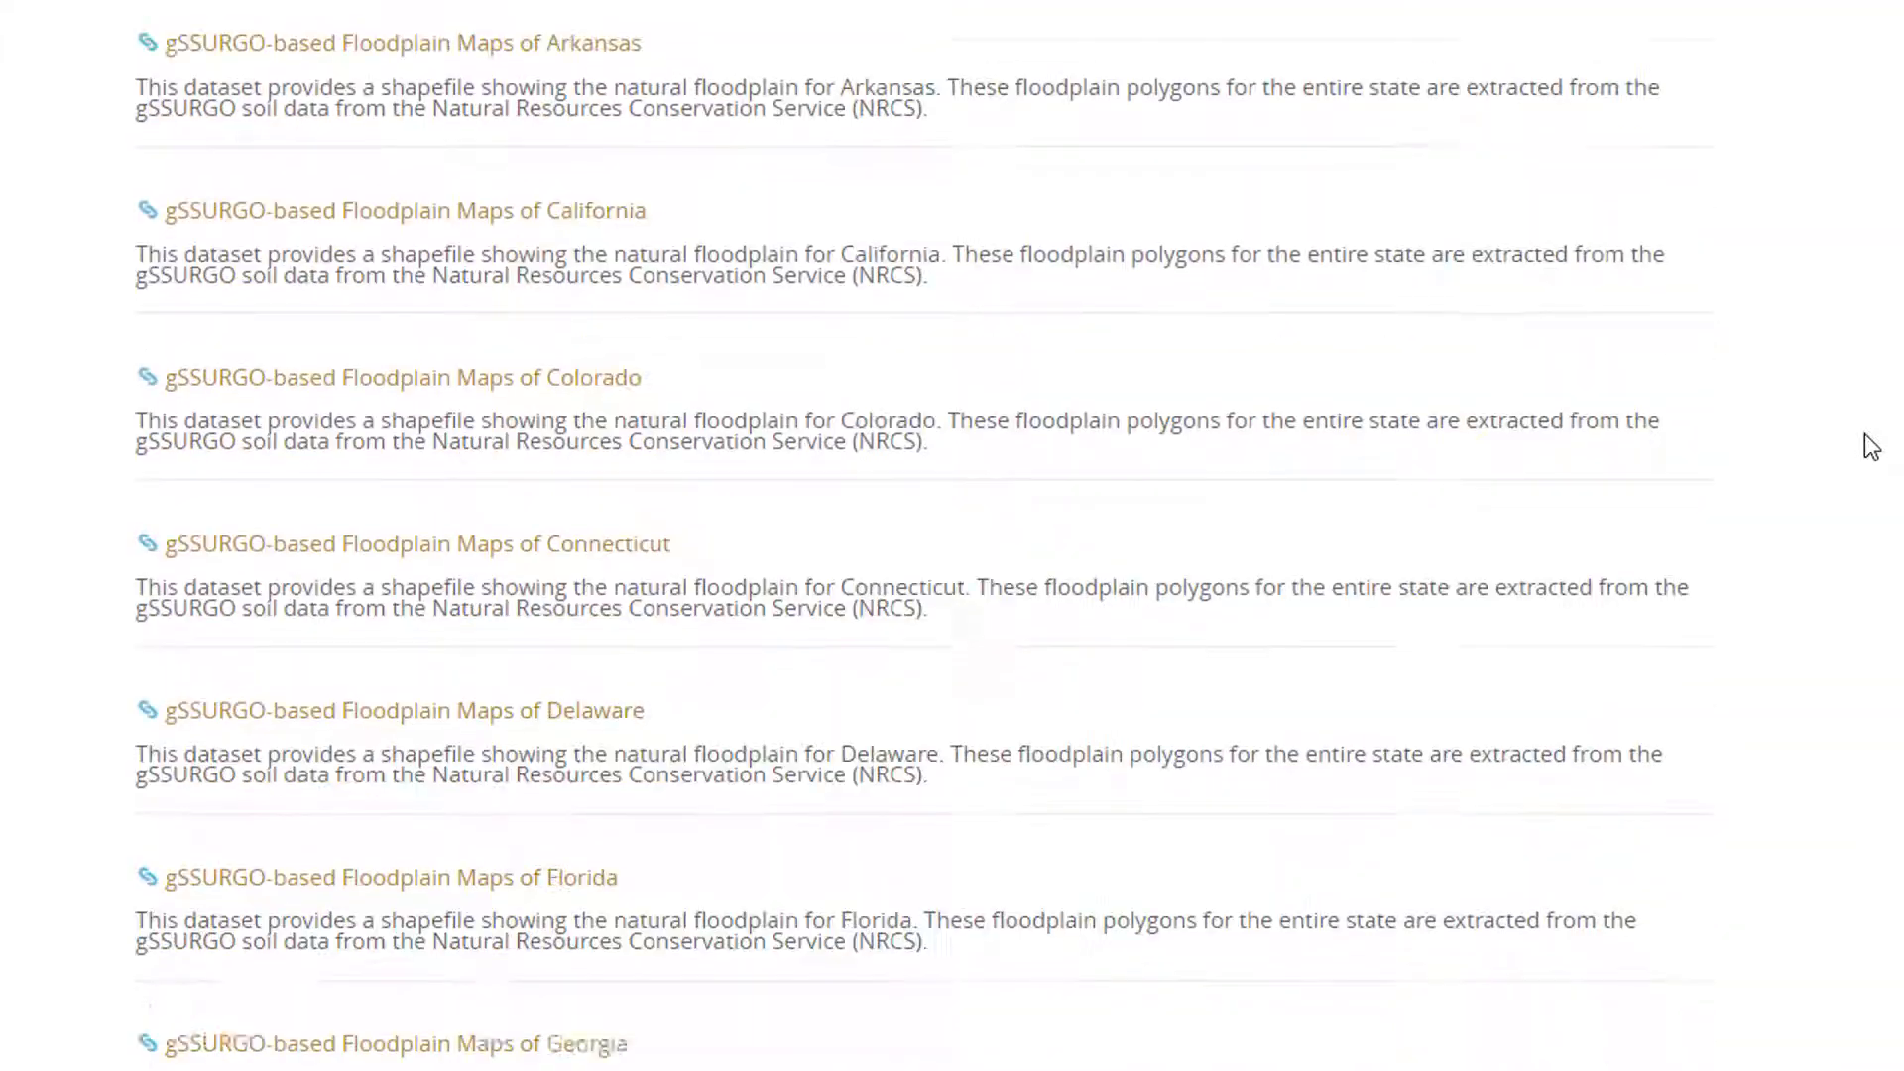
scroll(1865, 437, "down", 12)
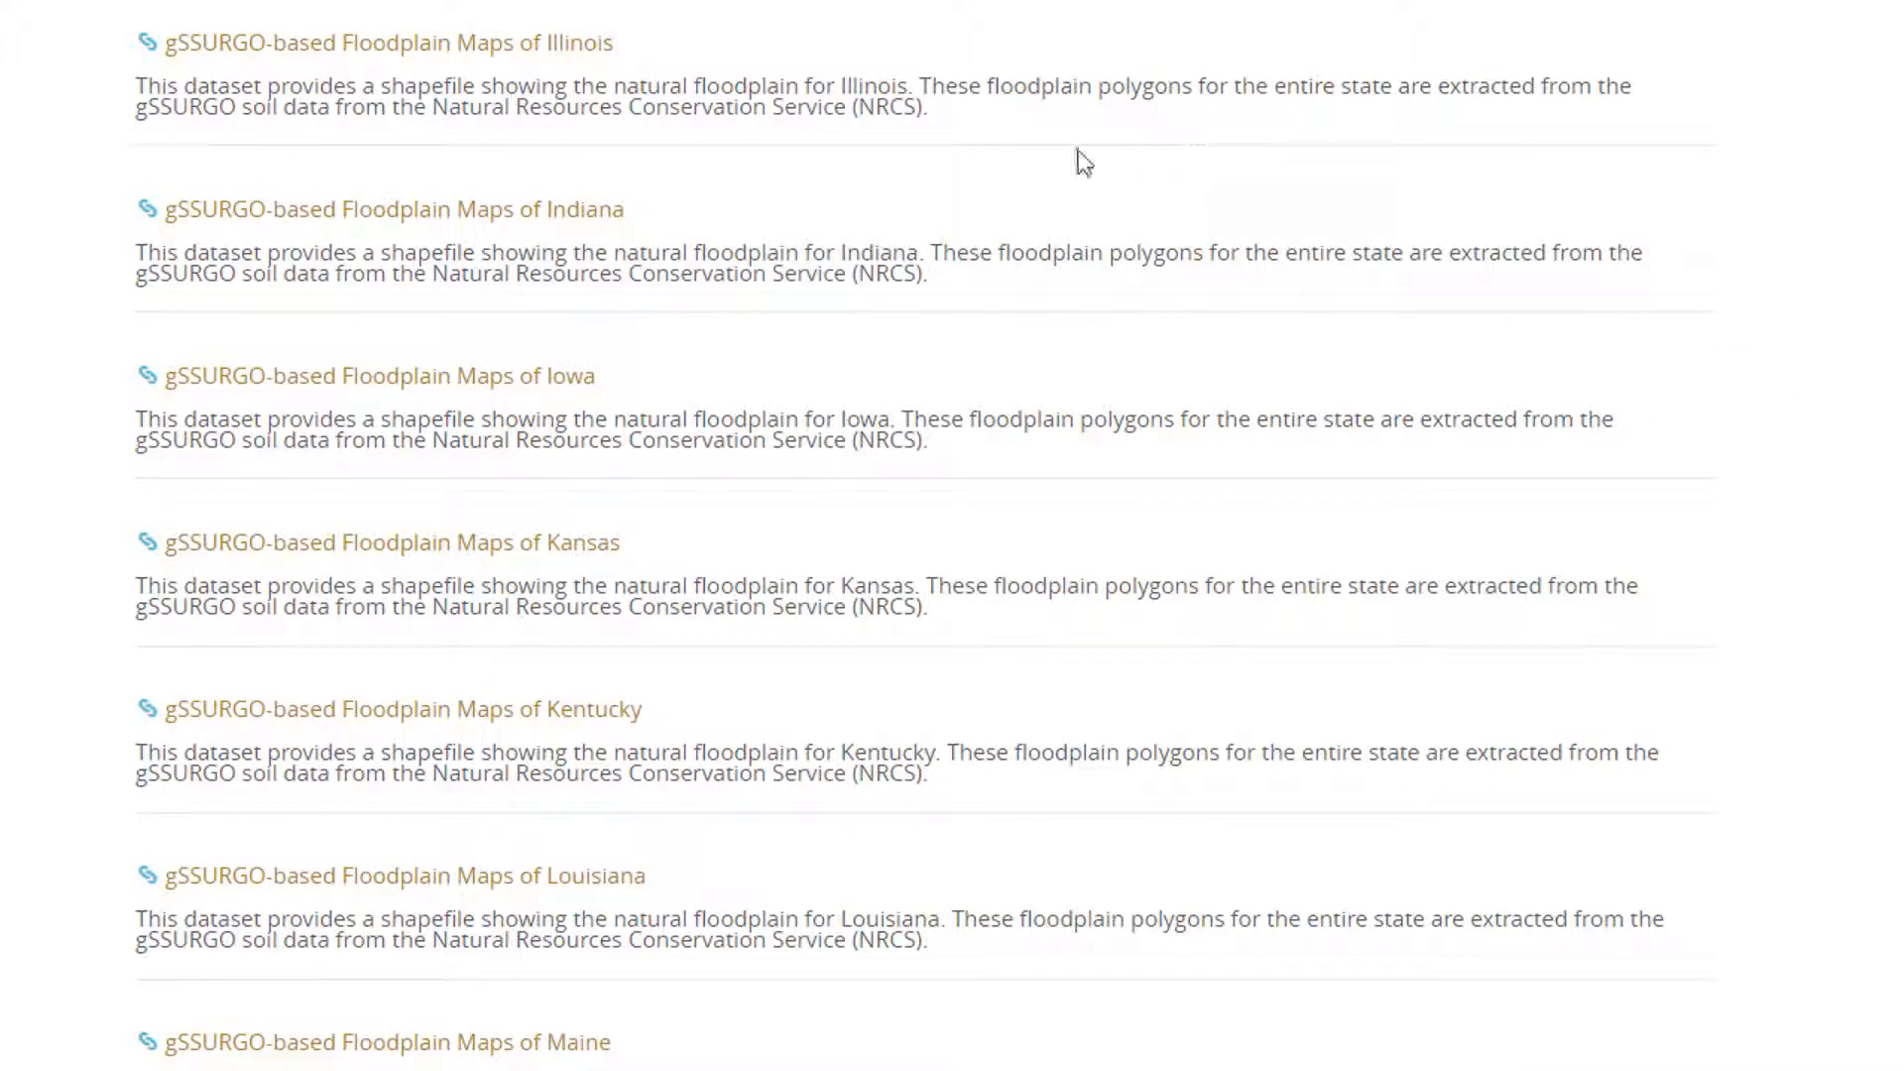
left_click(533, 213)
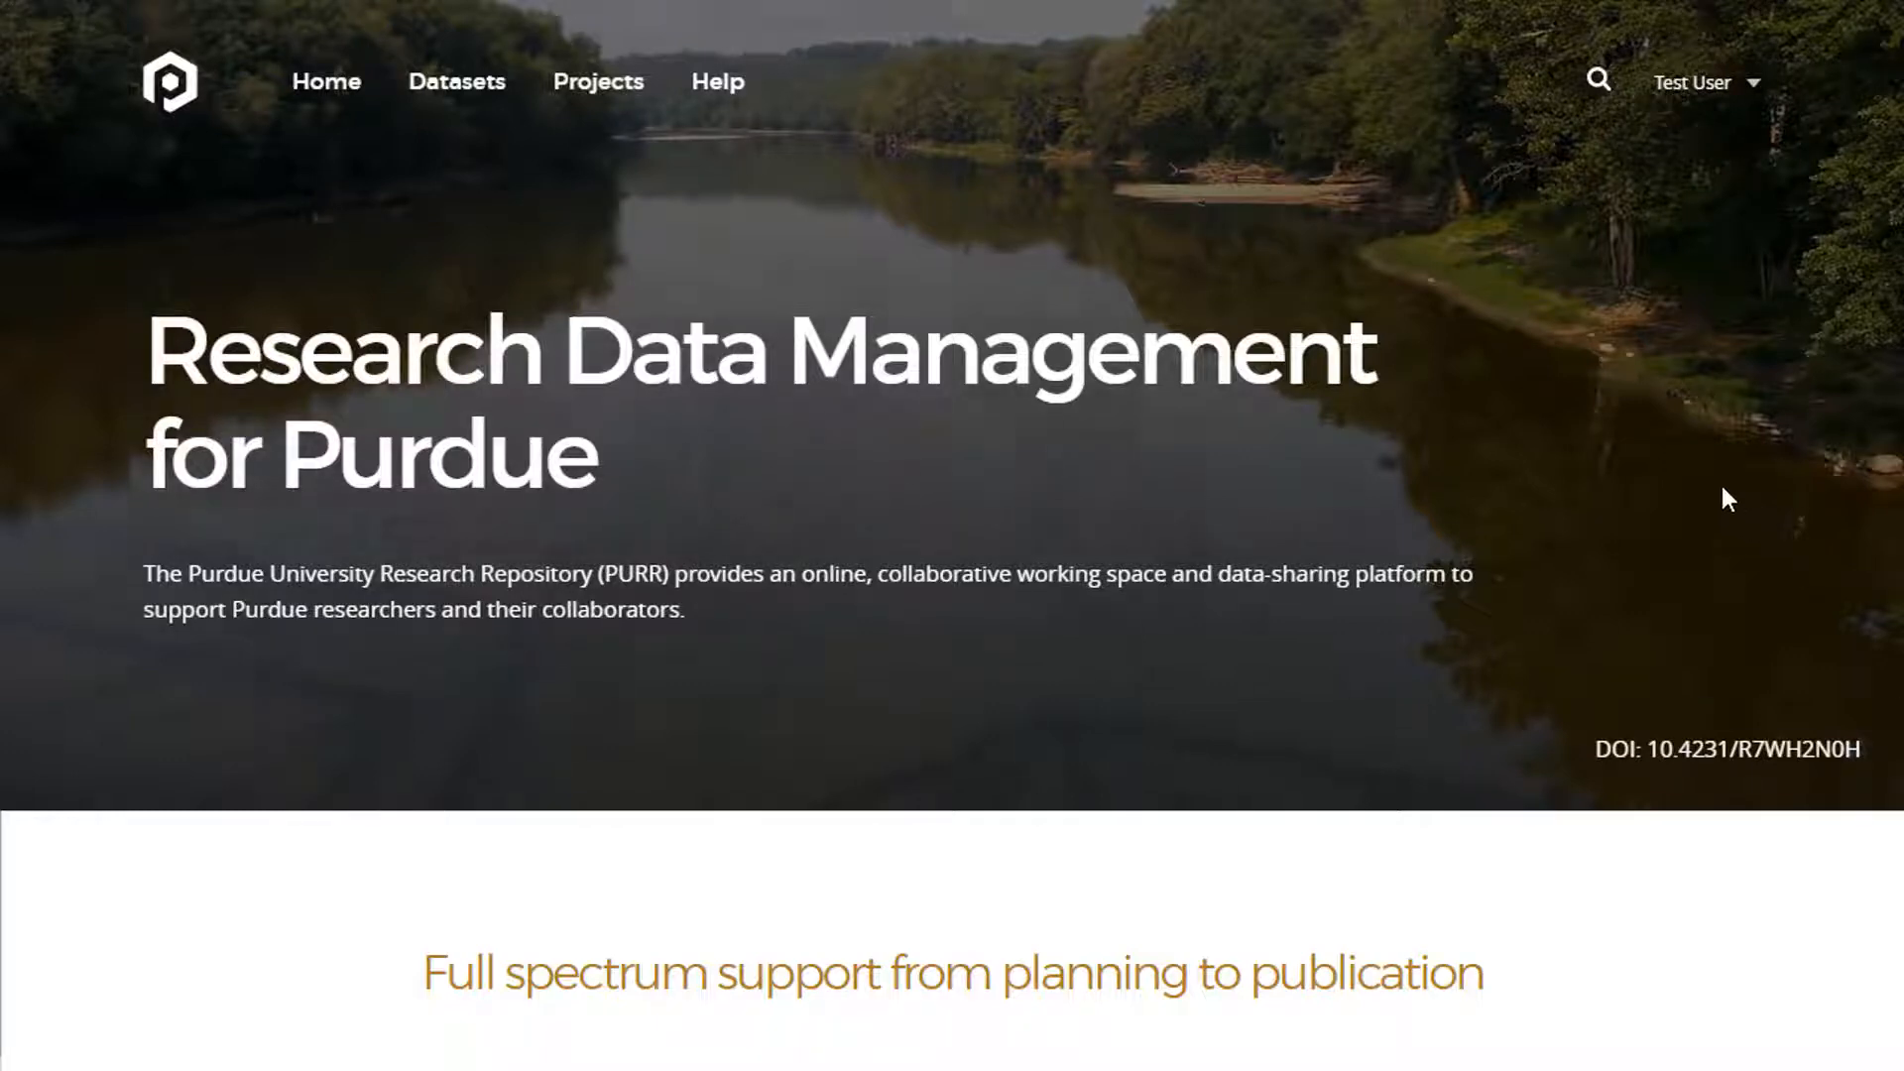
- Open the Representations of Astronauts in Popular Culture project from the account dashboard and review its files
left_click(1700, 85)
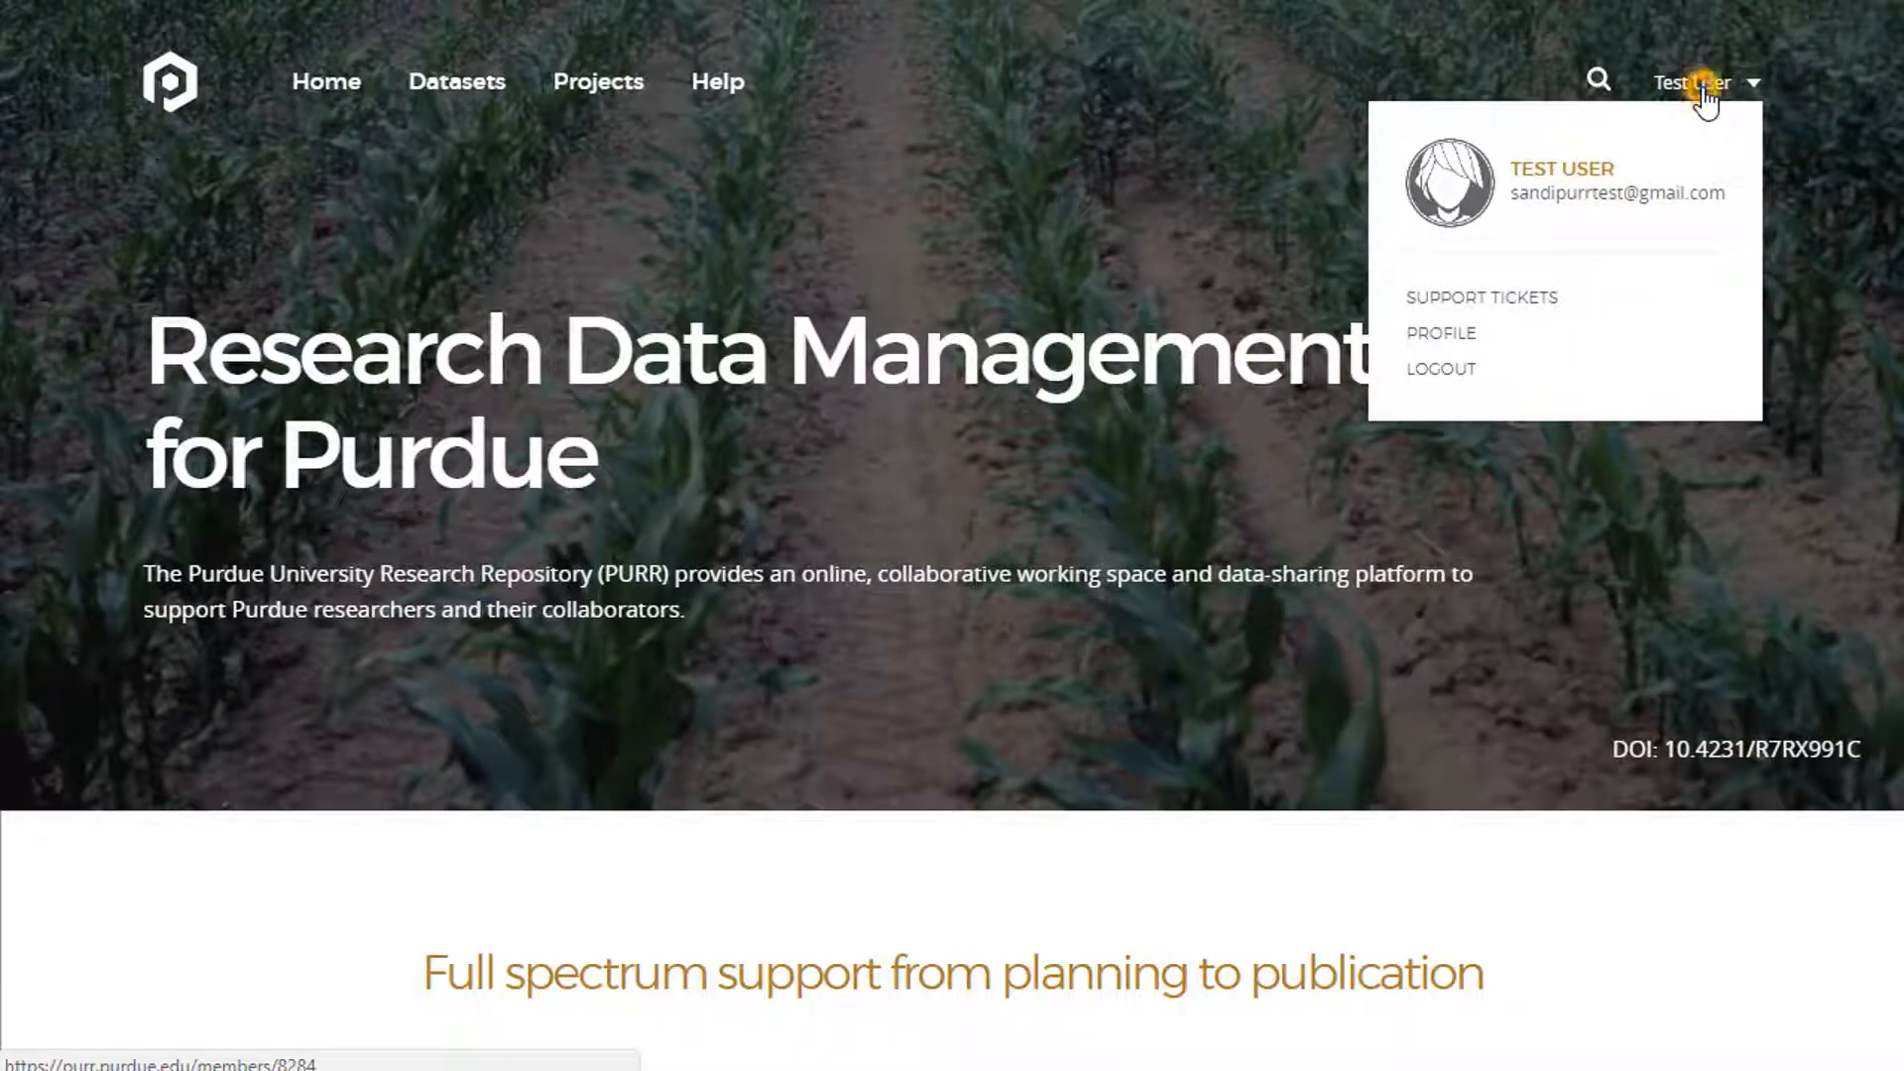
left_click(1701, 88)
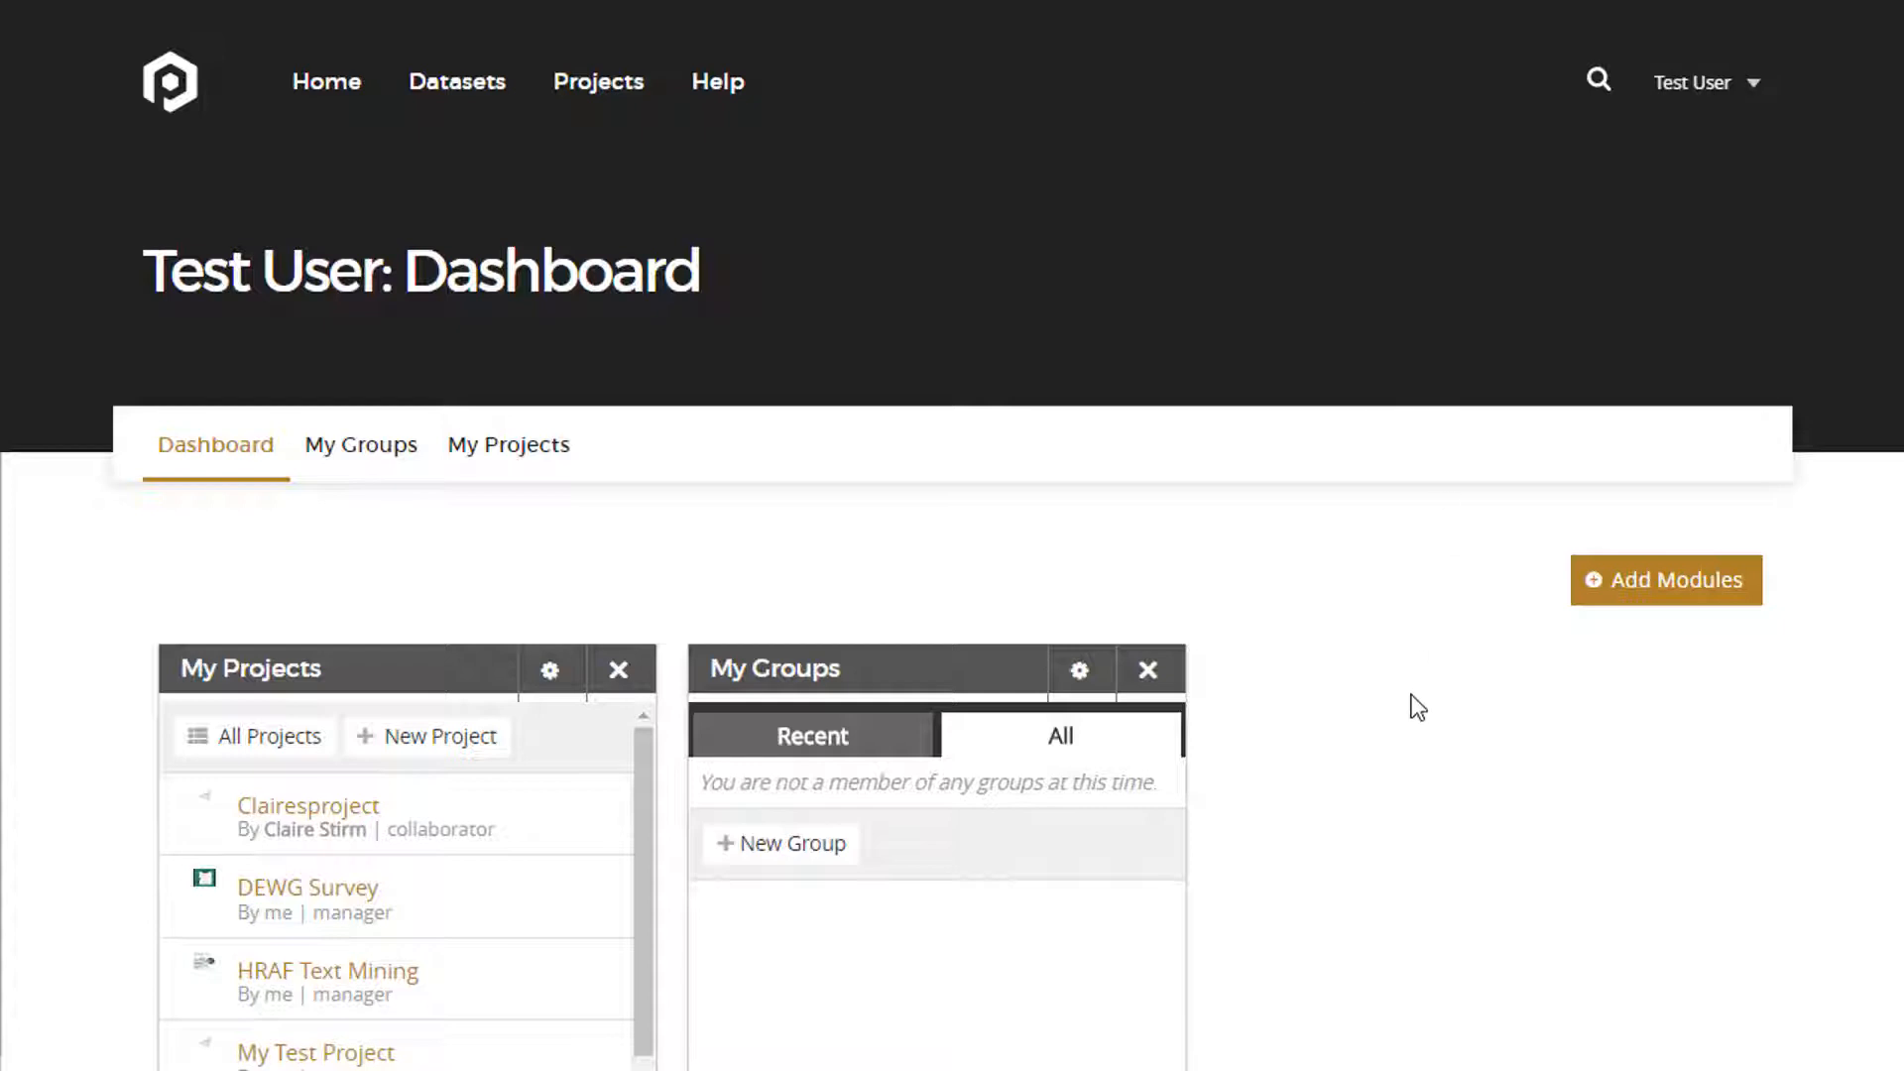
scroll(1406, 701, "down", 3)
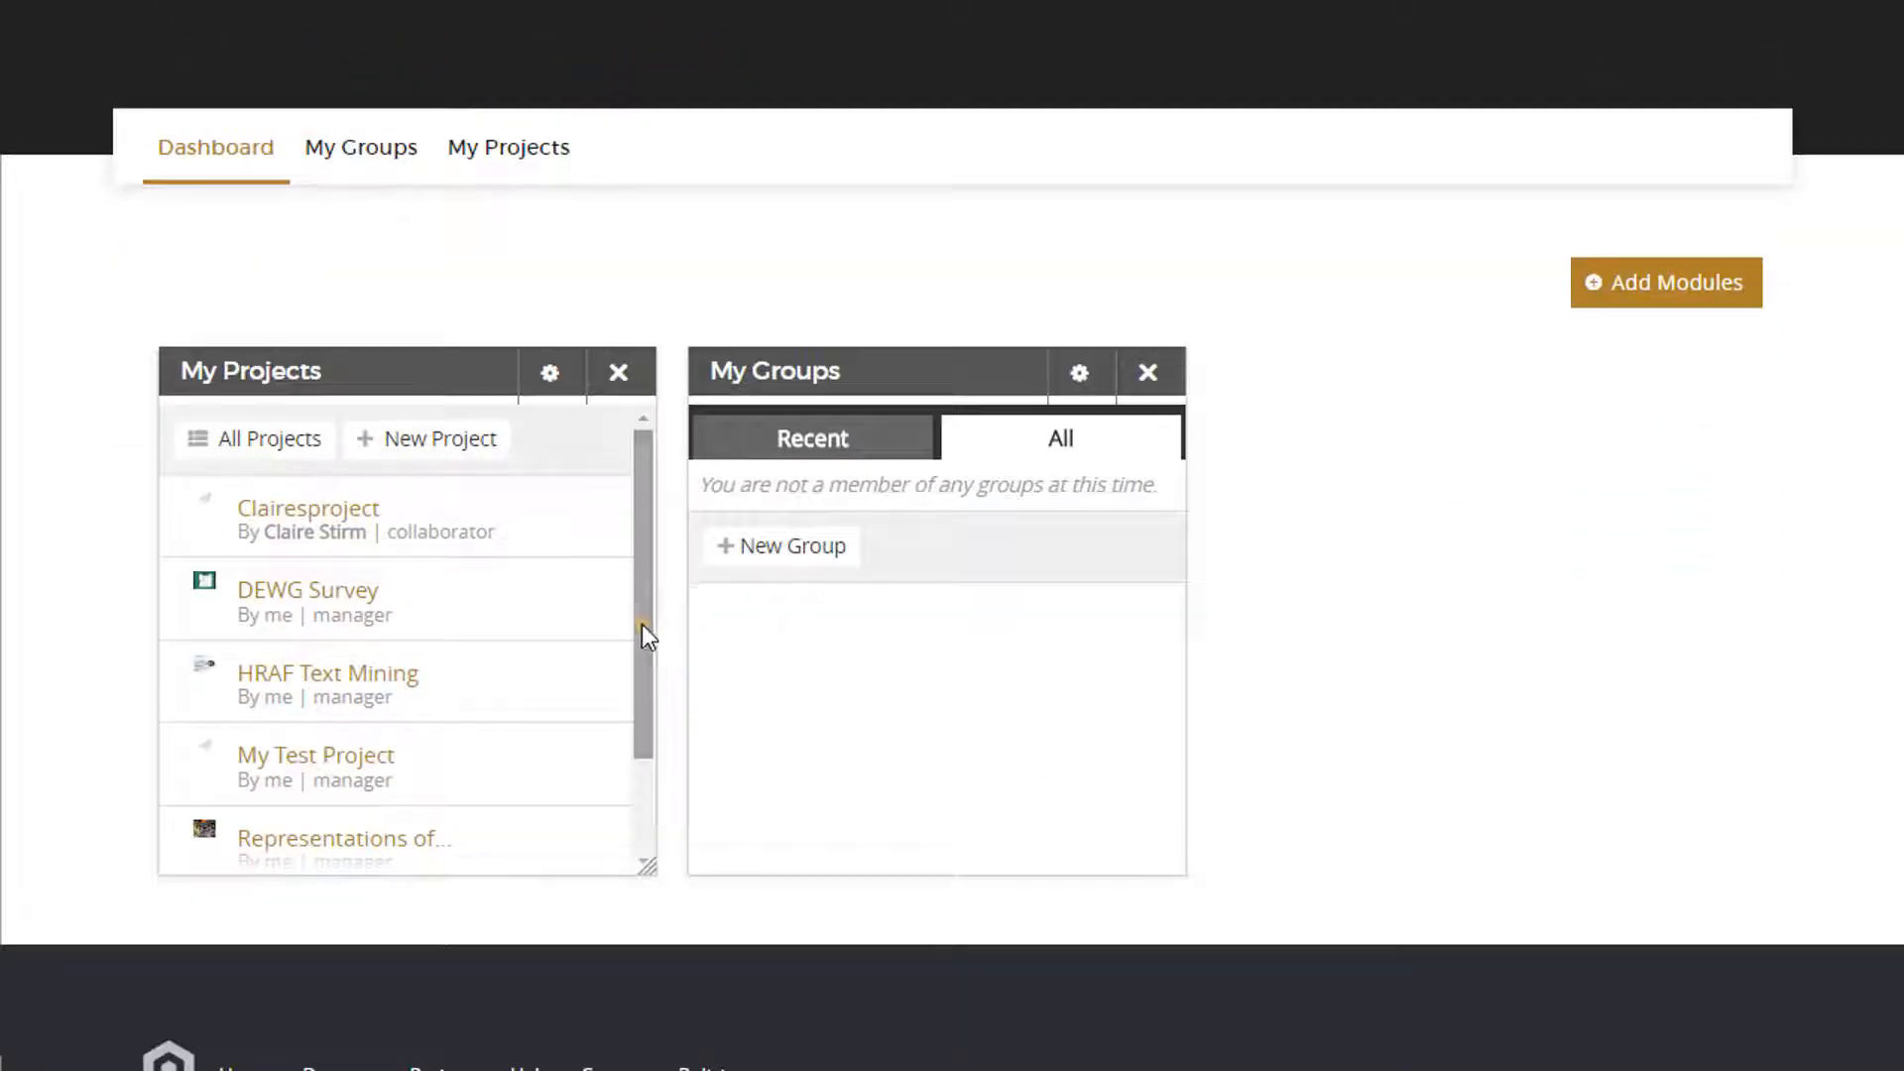
left_click_drag(640, 623, 641, 740)
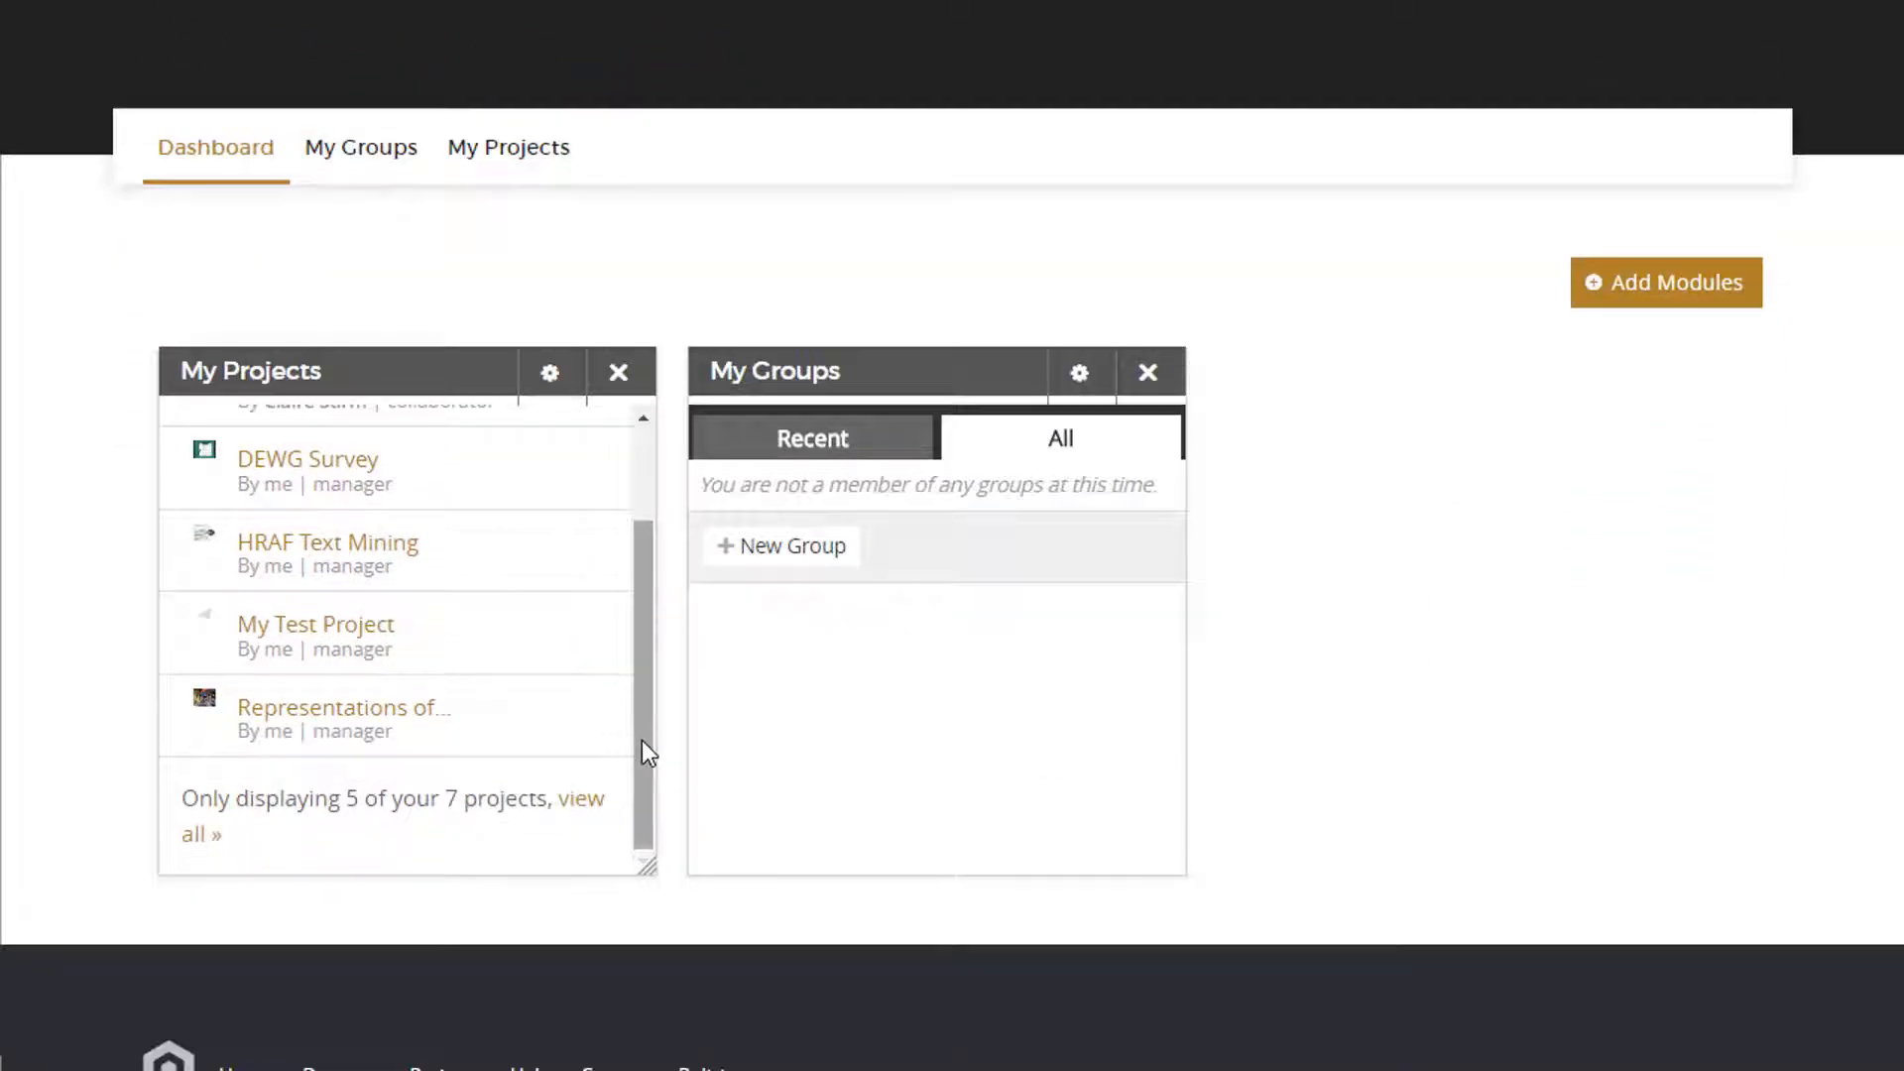
left_click(426, 709)
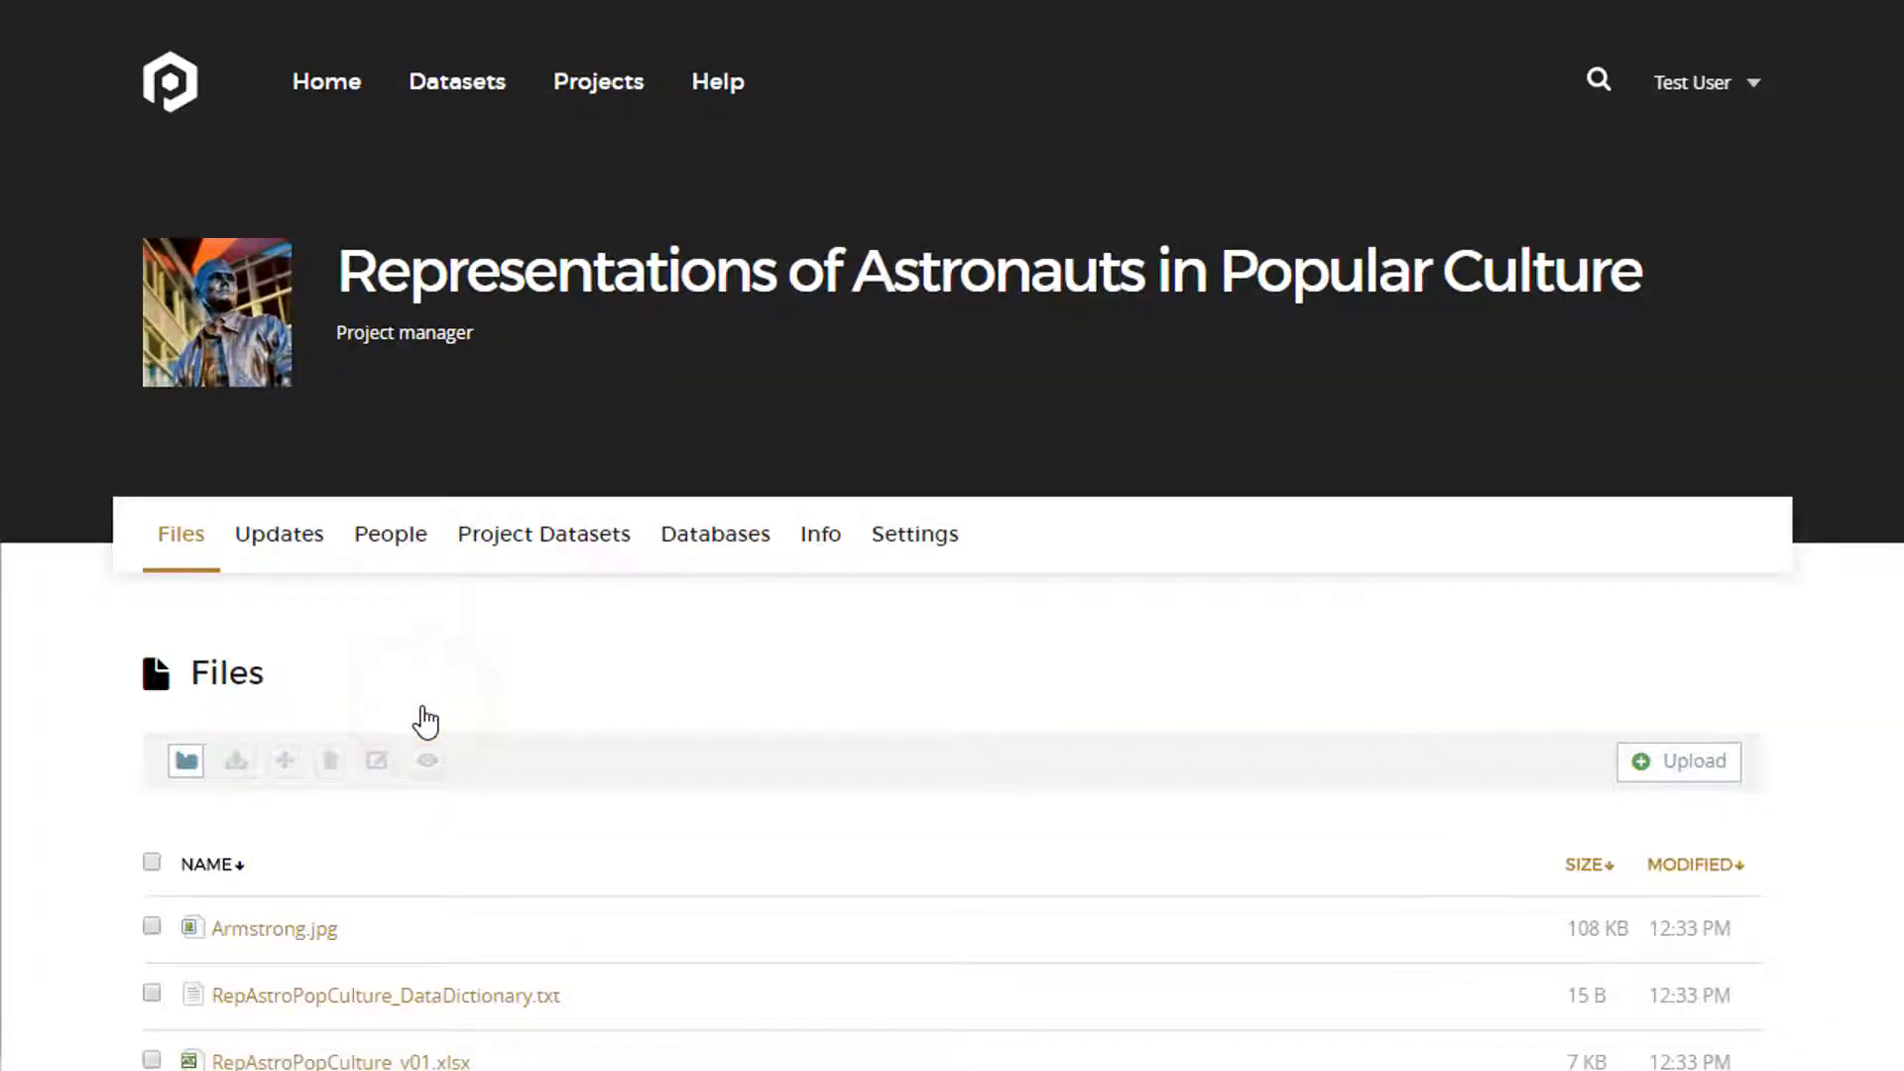
scroll(427, 721, "down", 5)
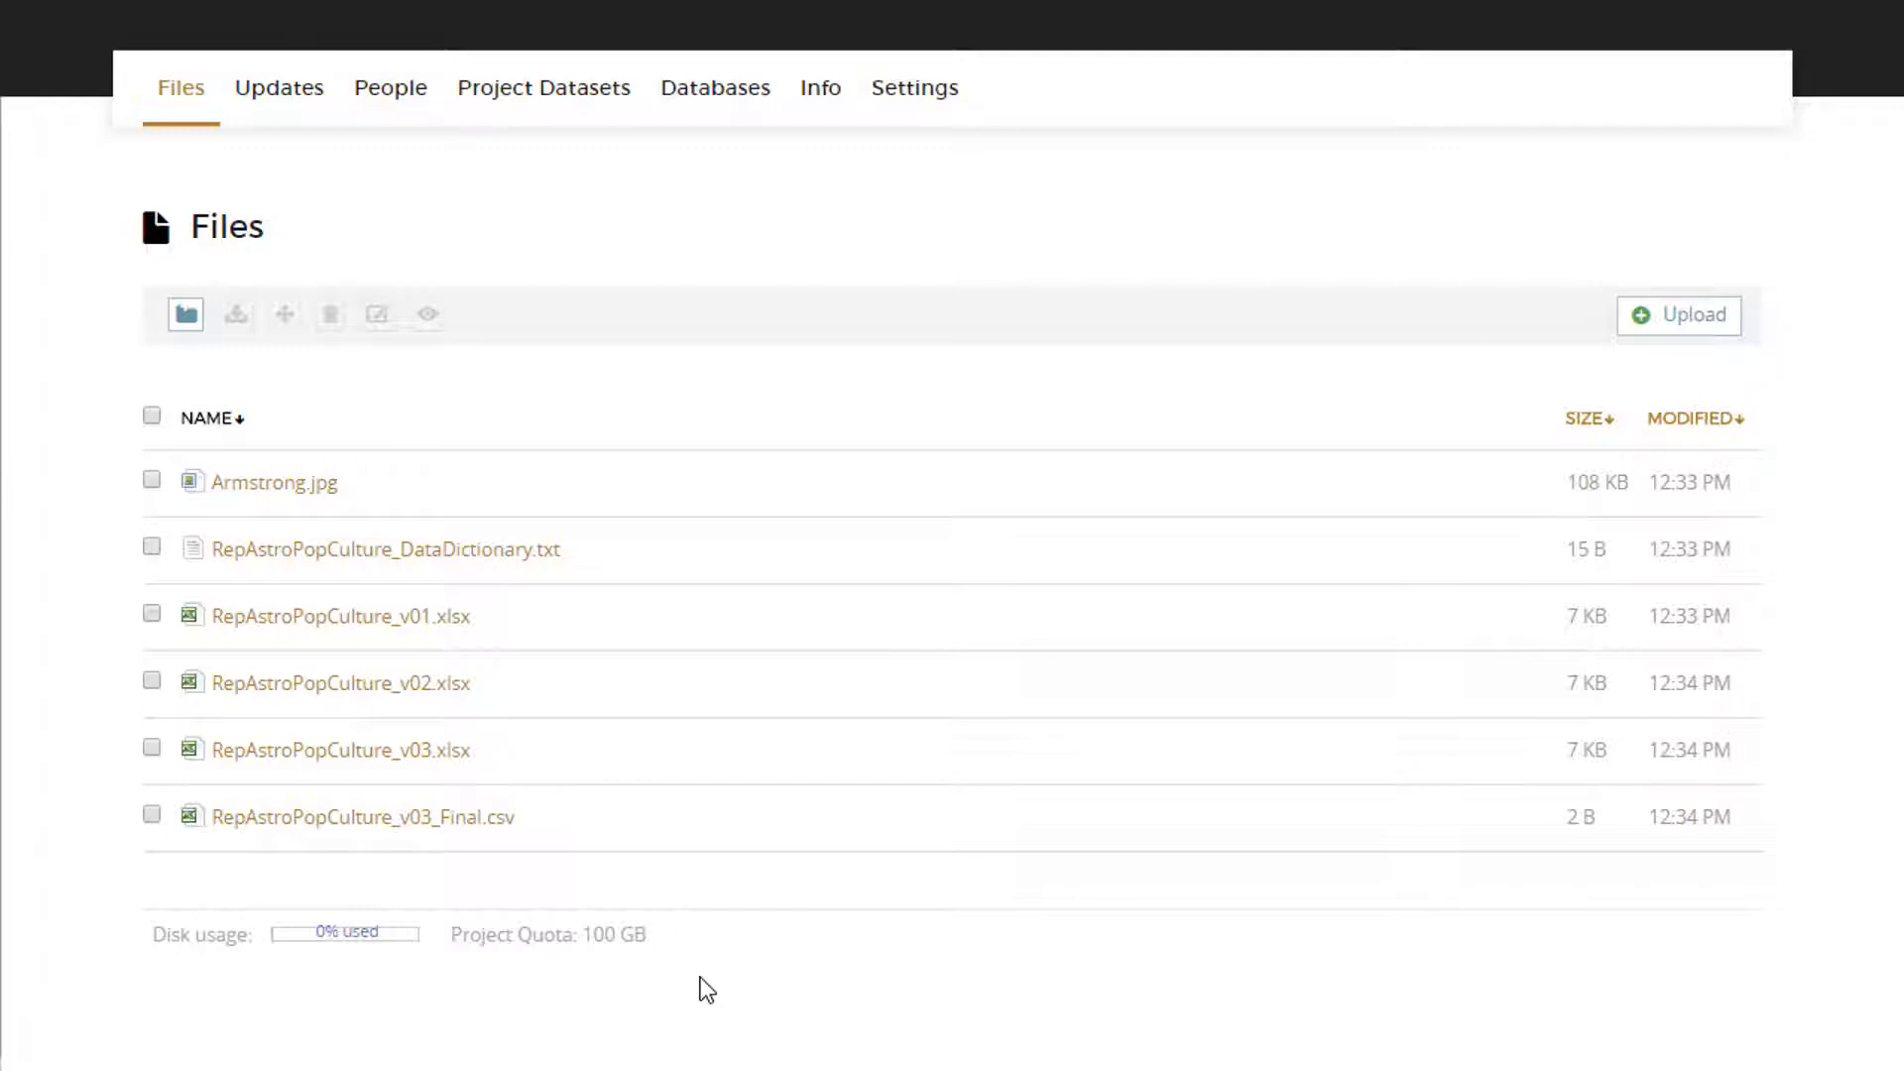
- Start a new publication of the File(s) type among the project's datasets
left_click(578, 97)
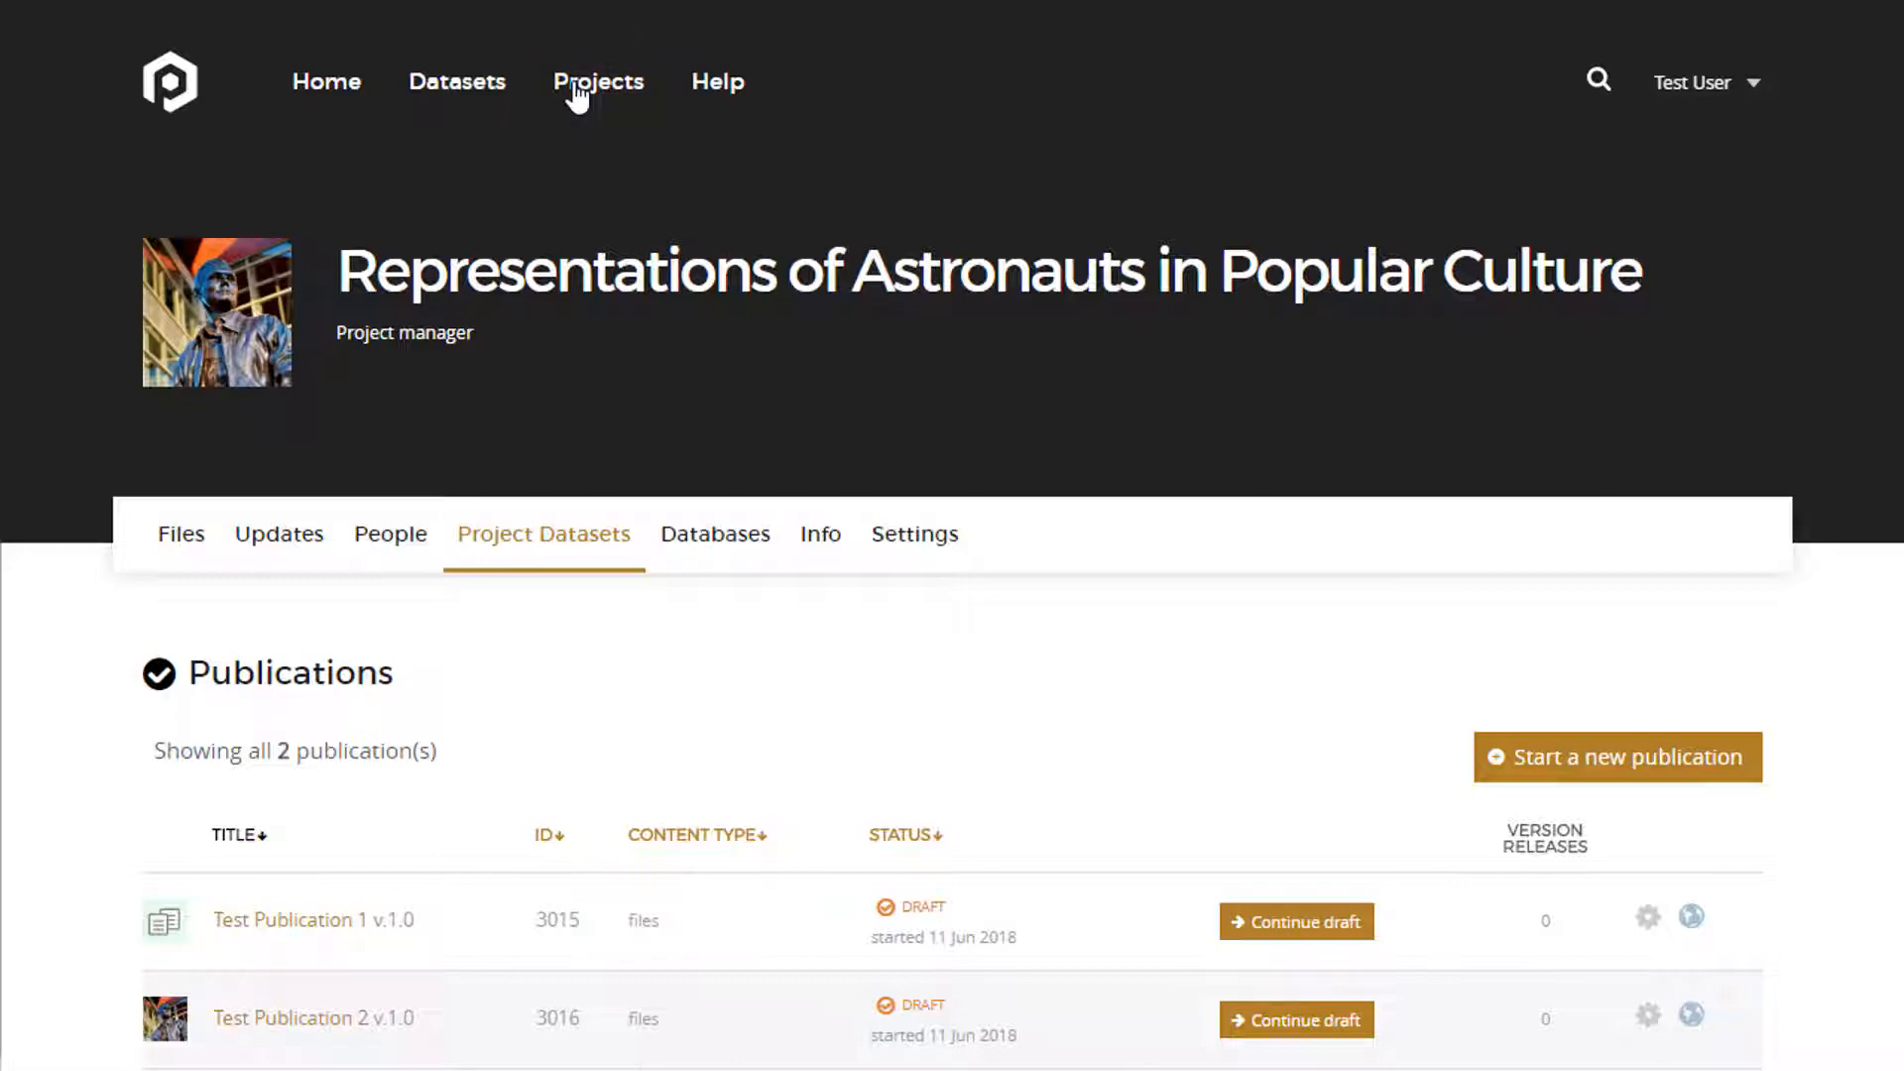
scroll(1136, 698, "down", 3)
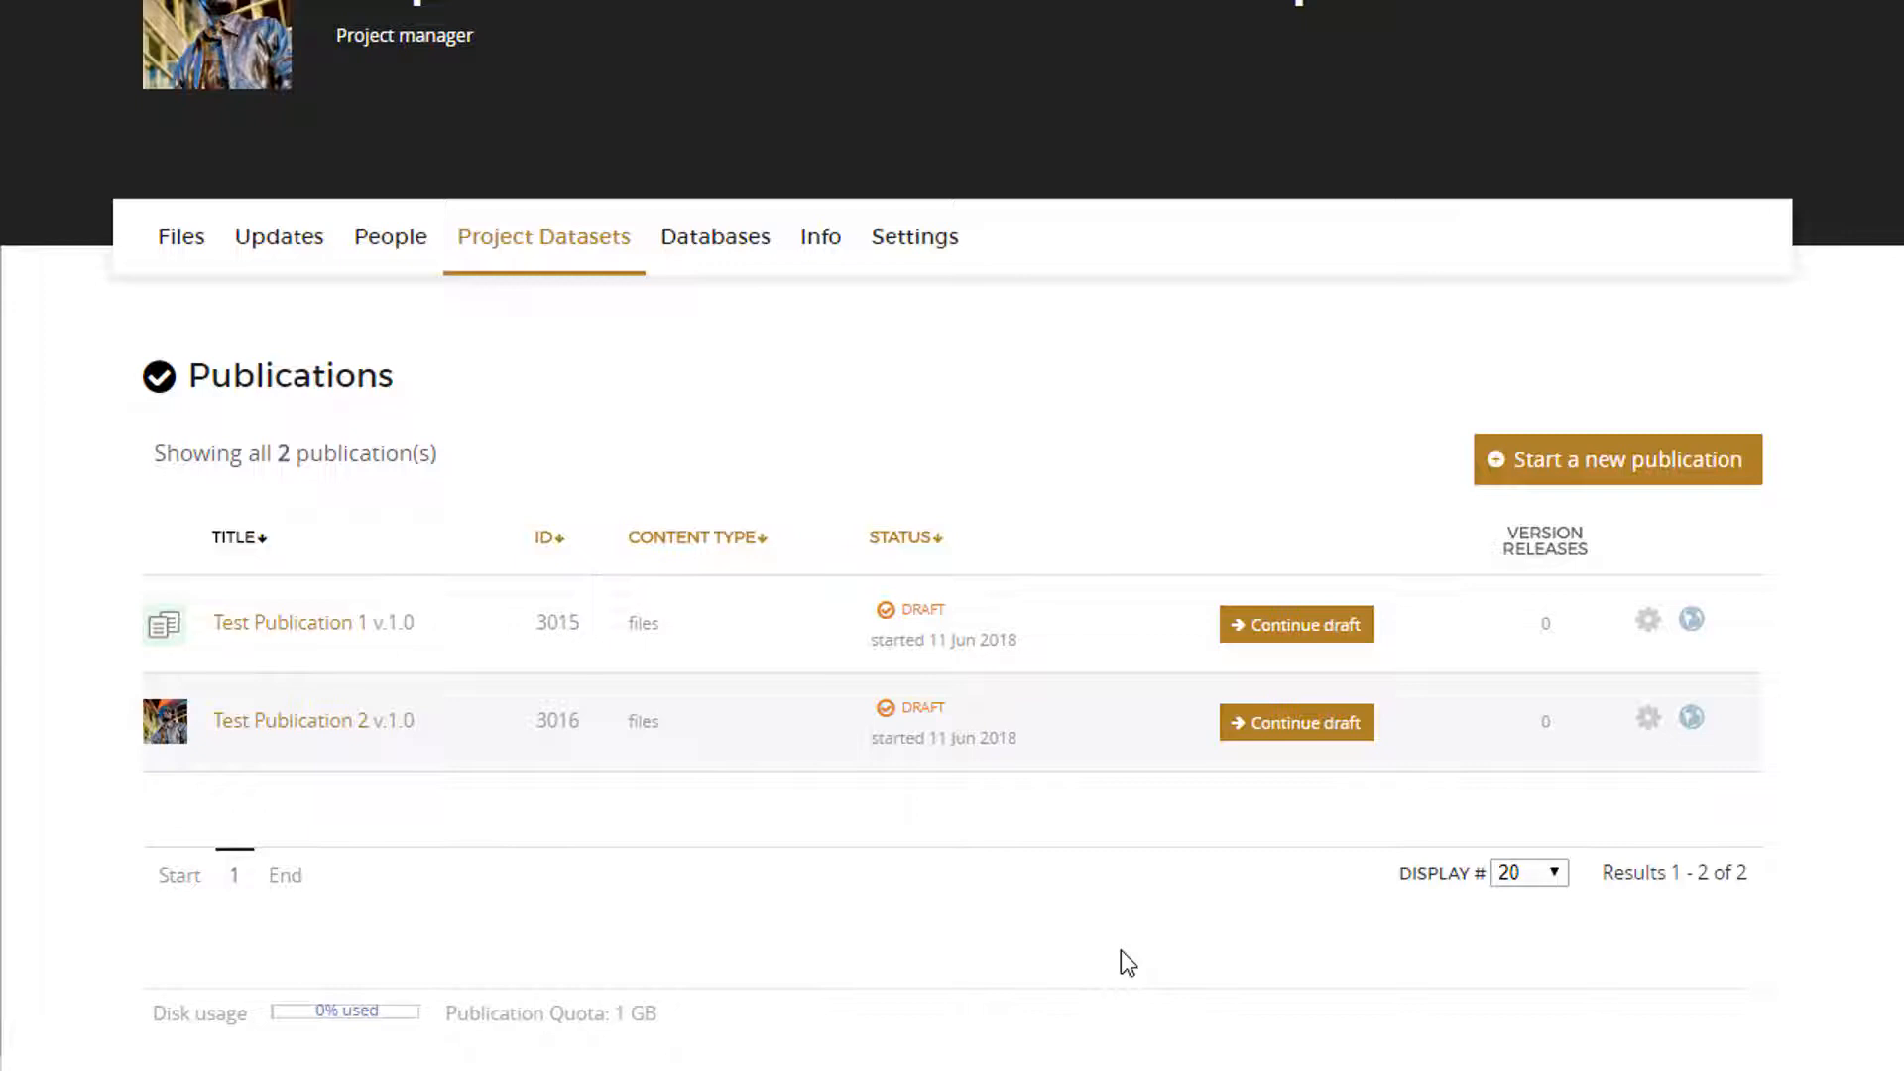
left_click(1579, 466)
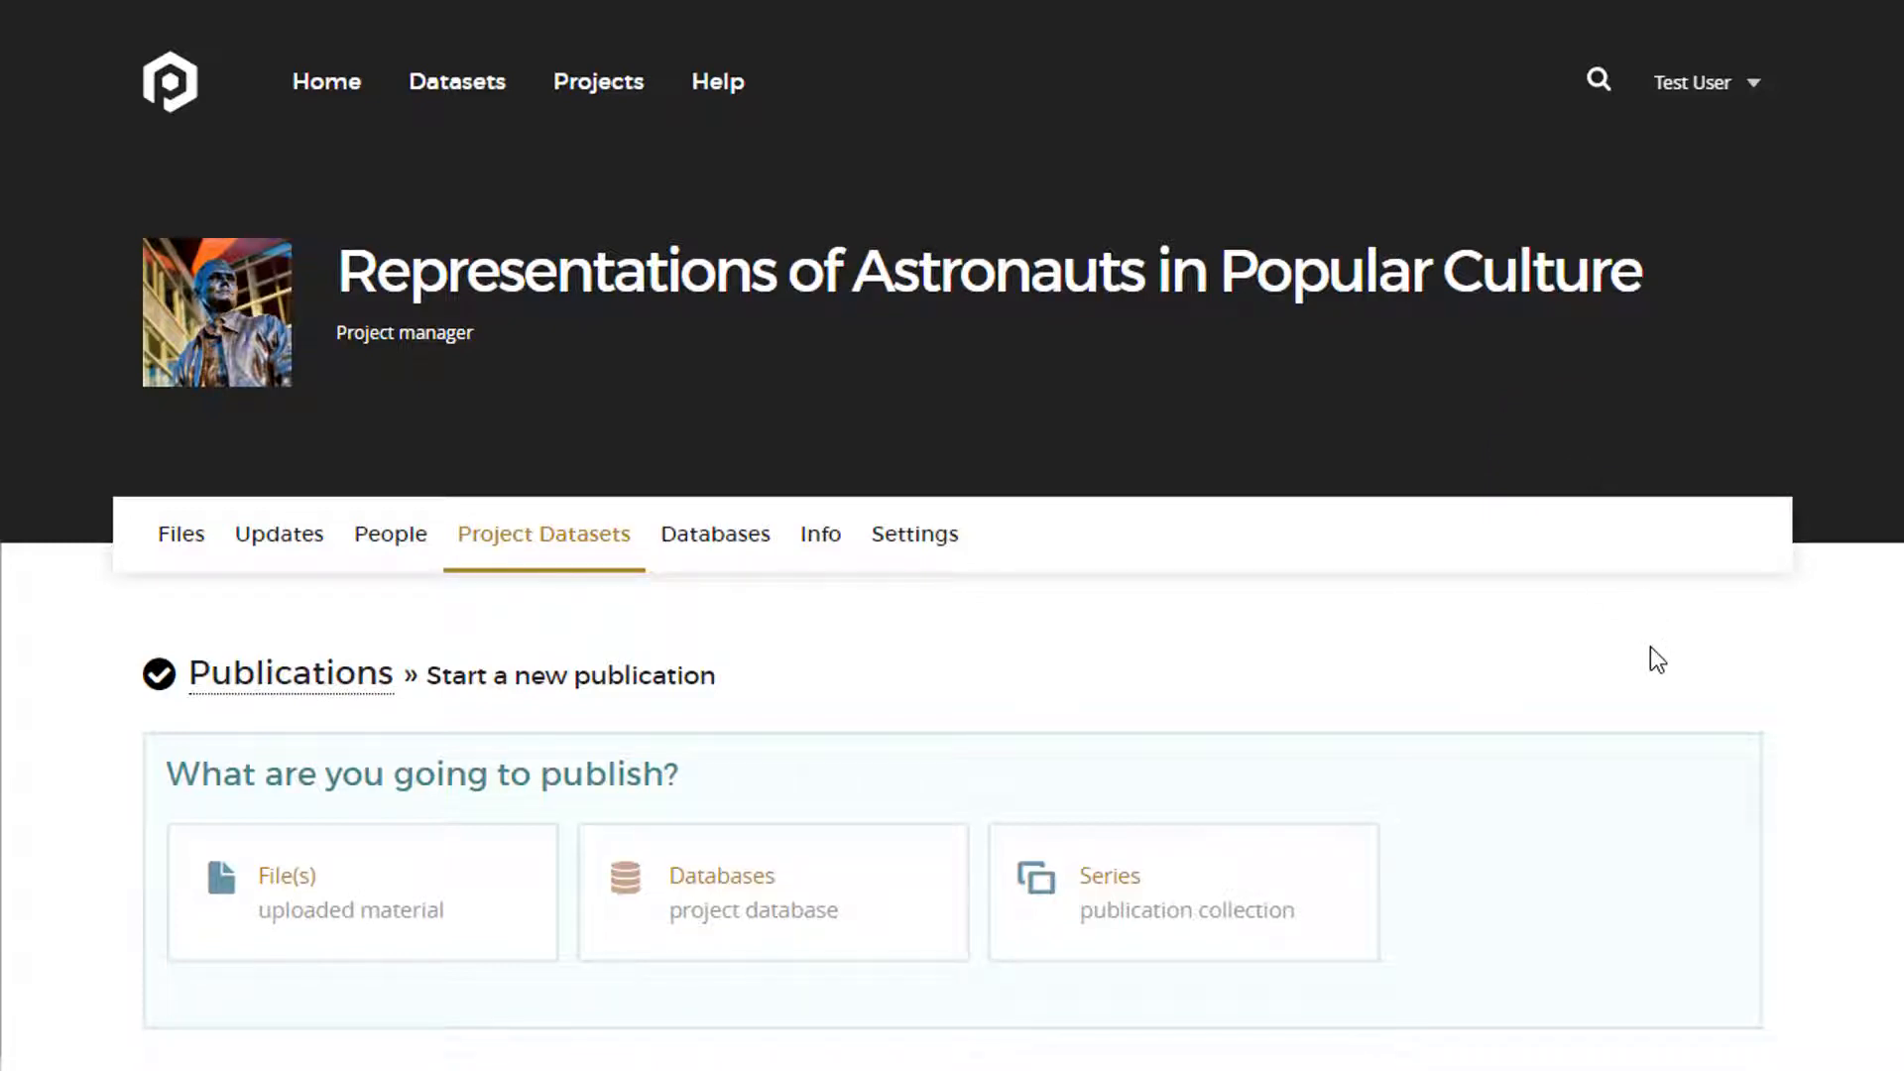
left_click(263, 879)
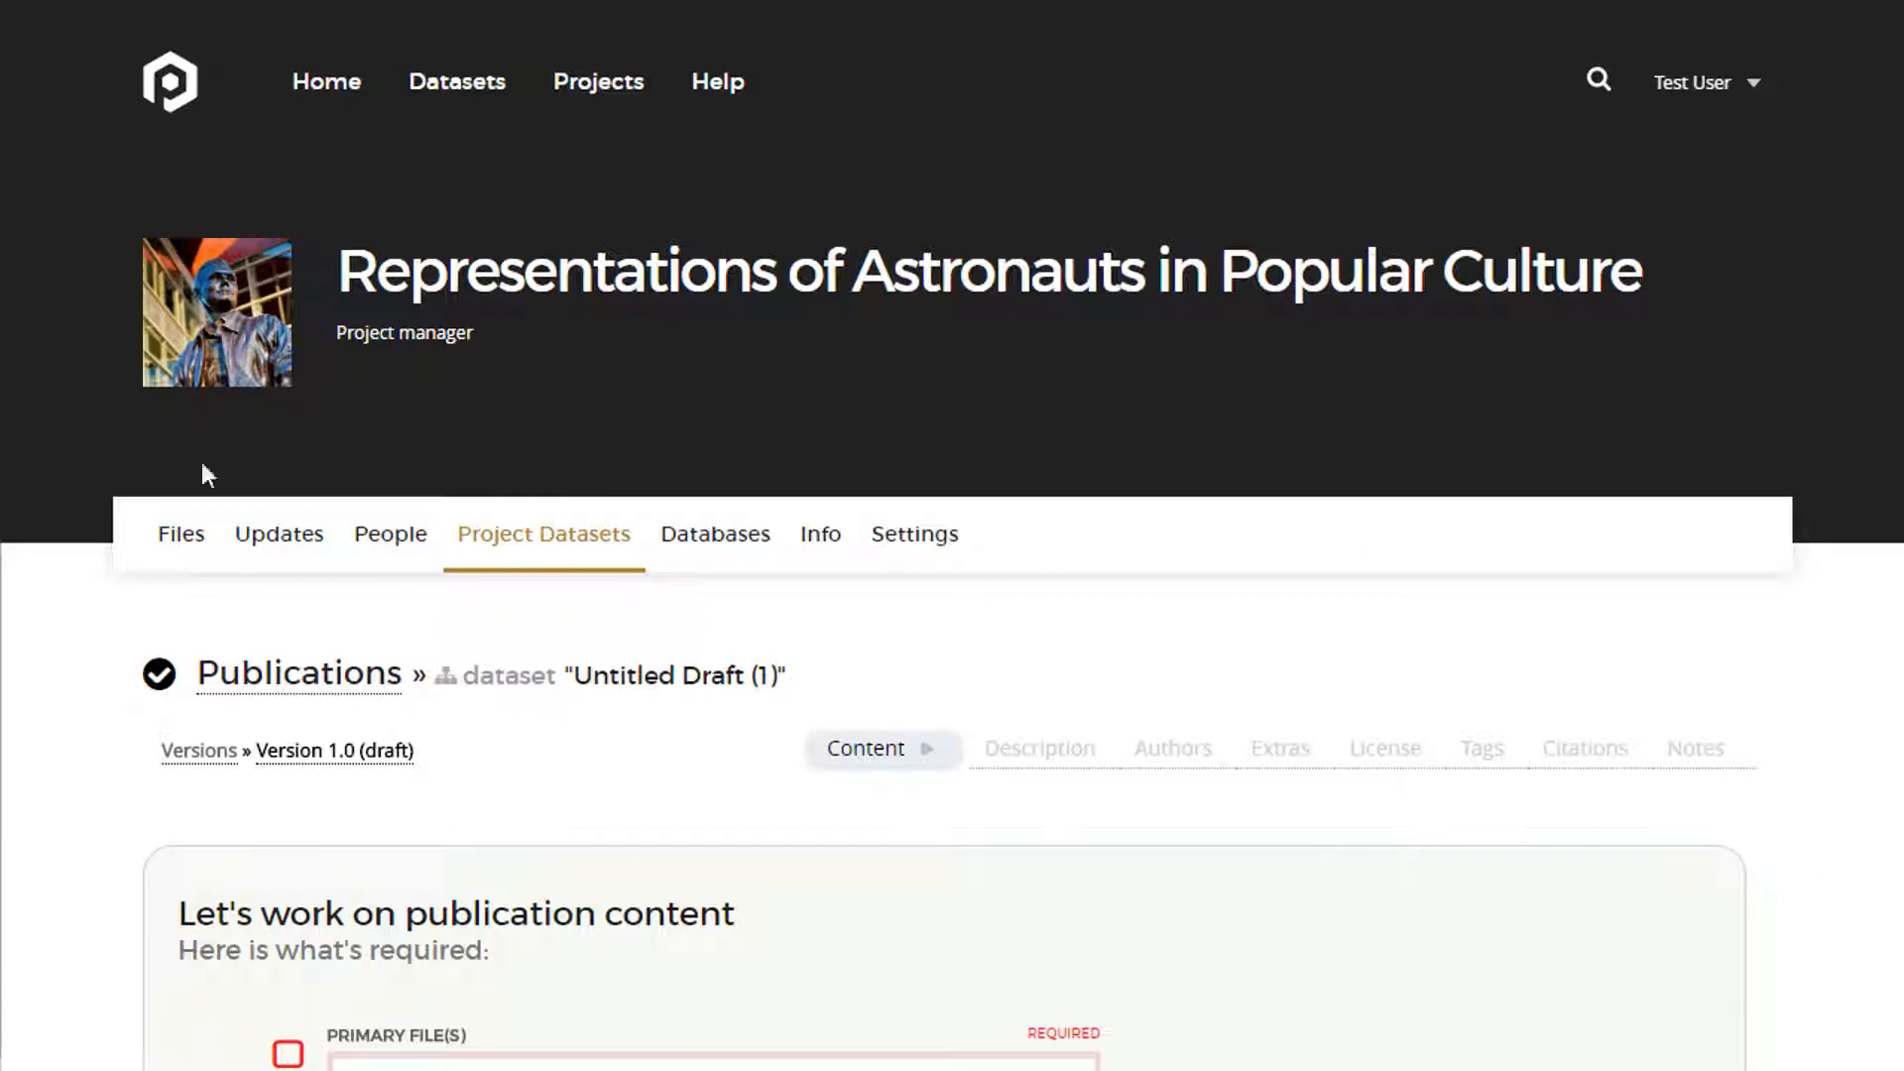
- Leave the draft for the project's file list and reopen Untitled Draft (1) from the project datasets
left_click(178, 544)
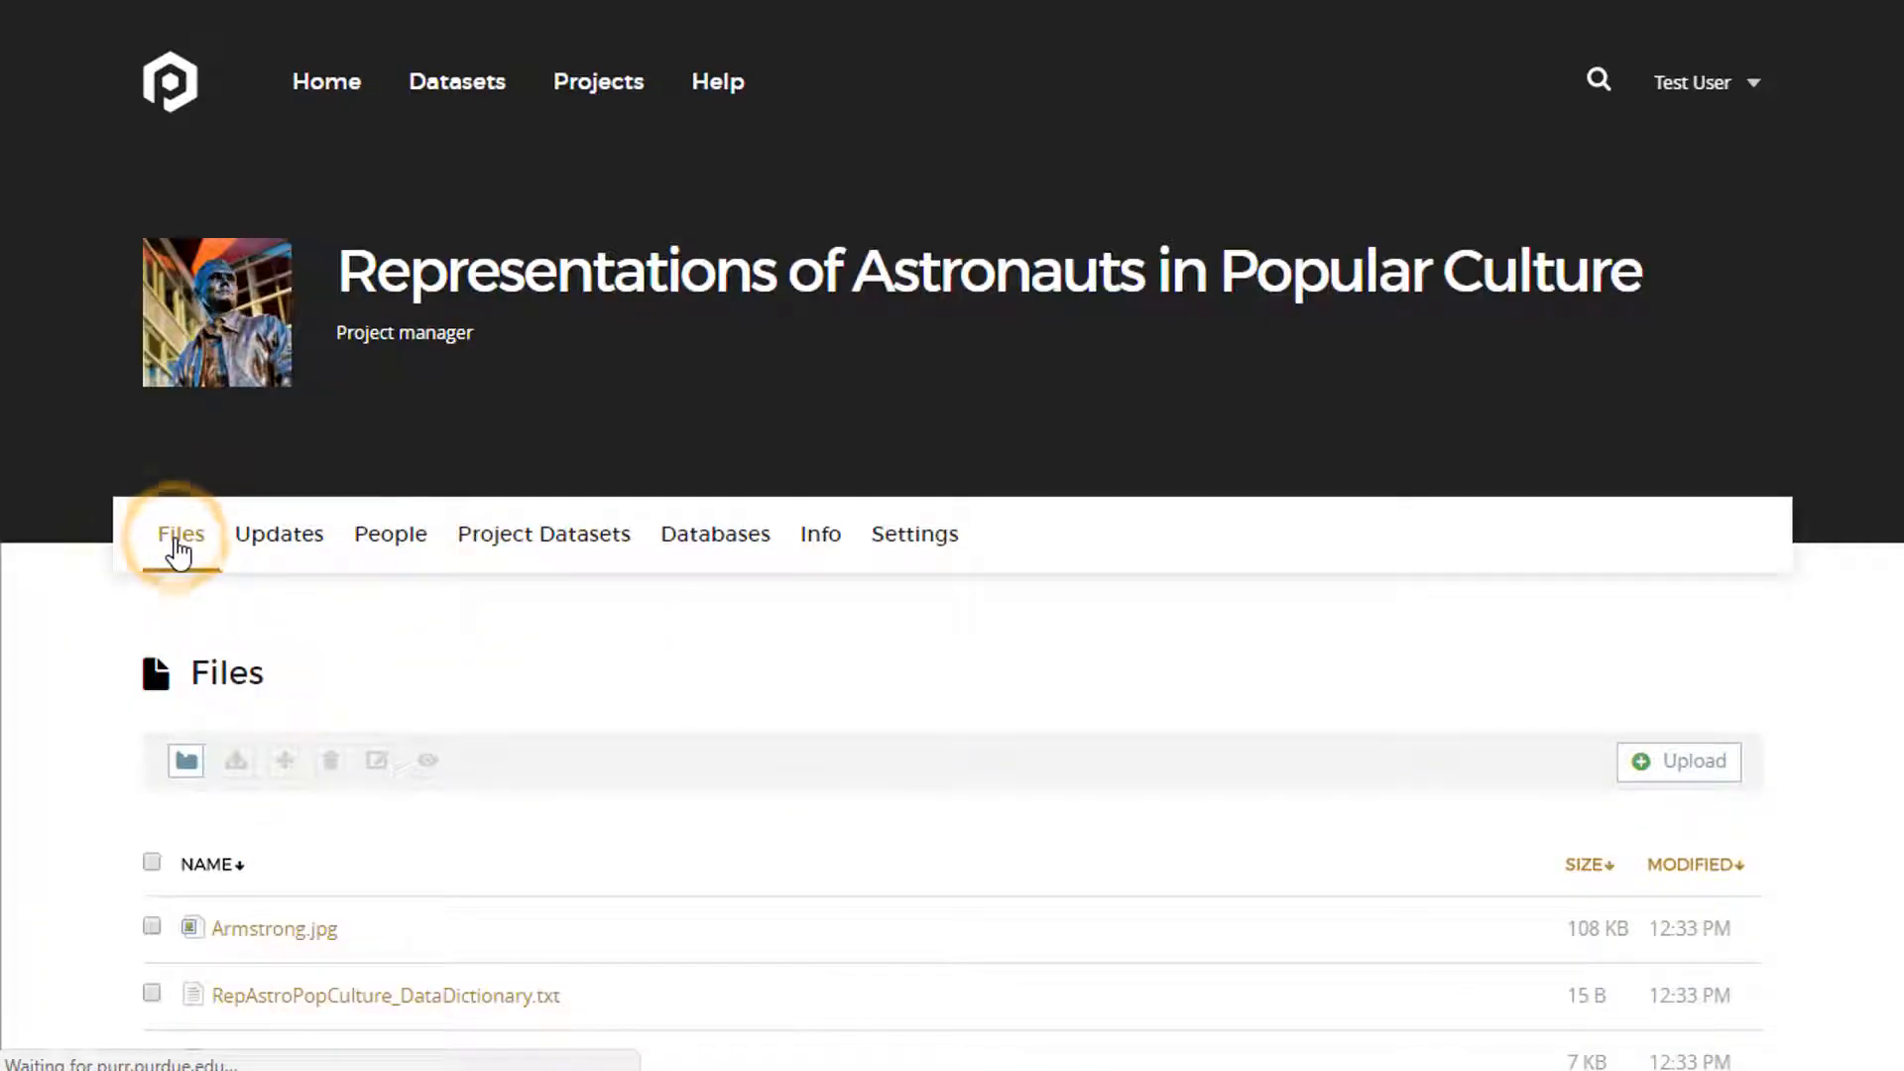
left_click(563, 541)
scroll(562, 556, "down", 3)
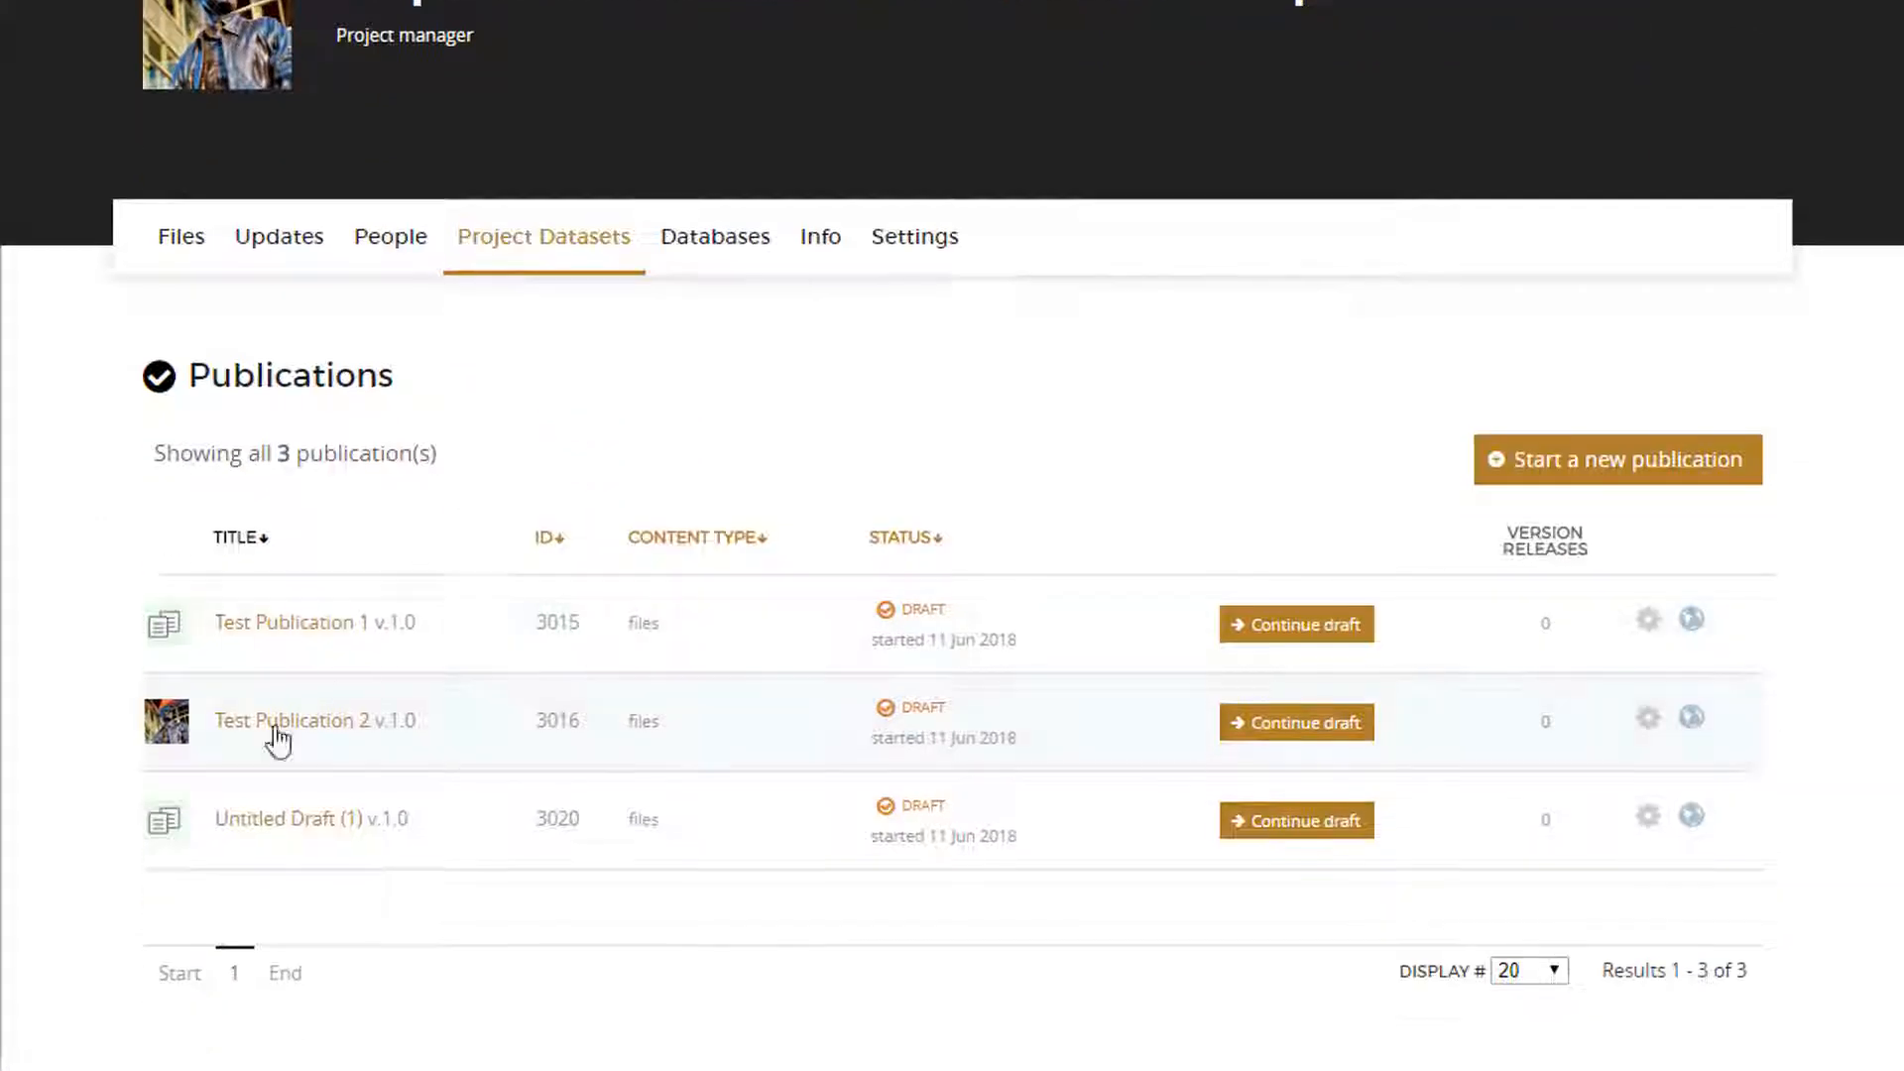
left_click(298, 820)
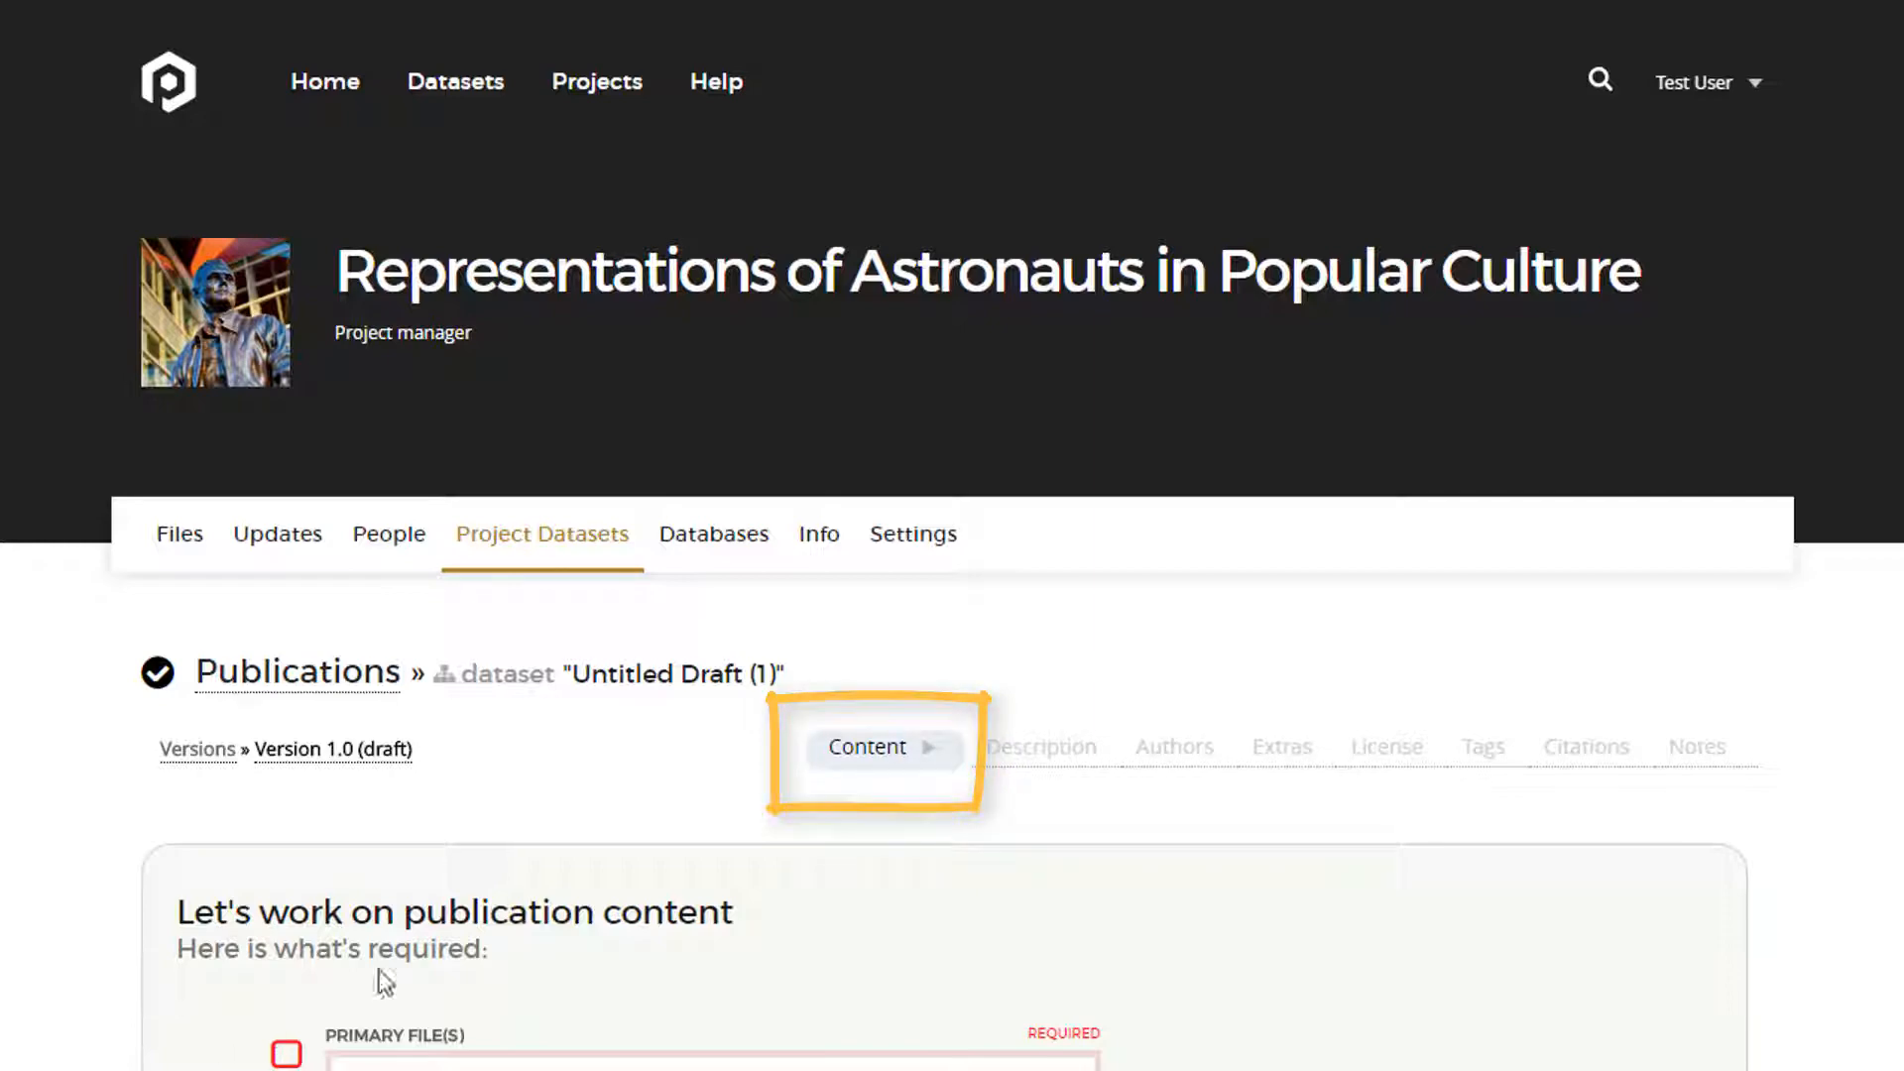
- Open the primary file selection for the draft and select RepAstroPopCulture_v03_Final.csv
scroll(561, 896, "down", 3)
scroll(561, 896, "down", 1)
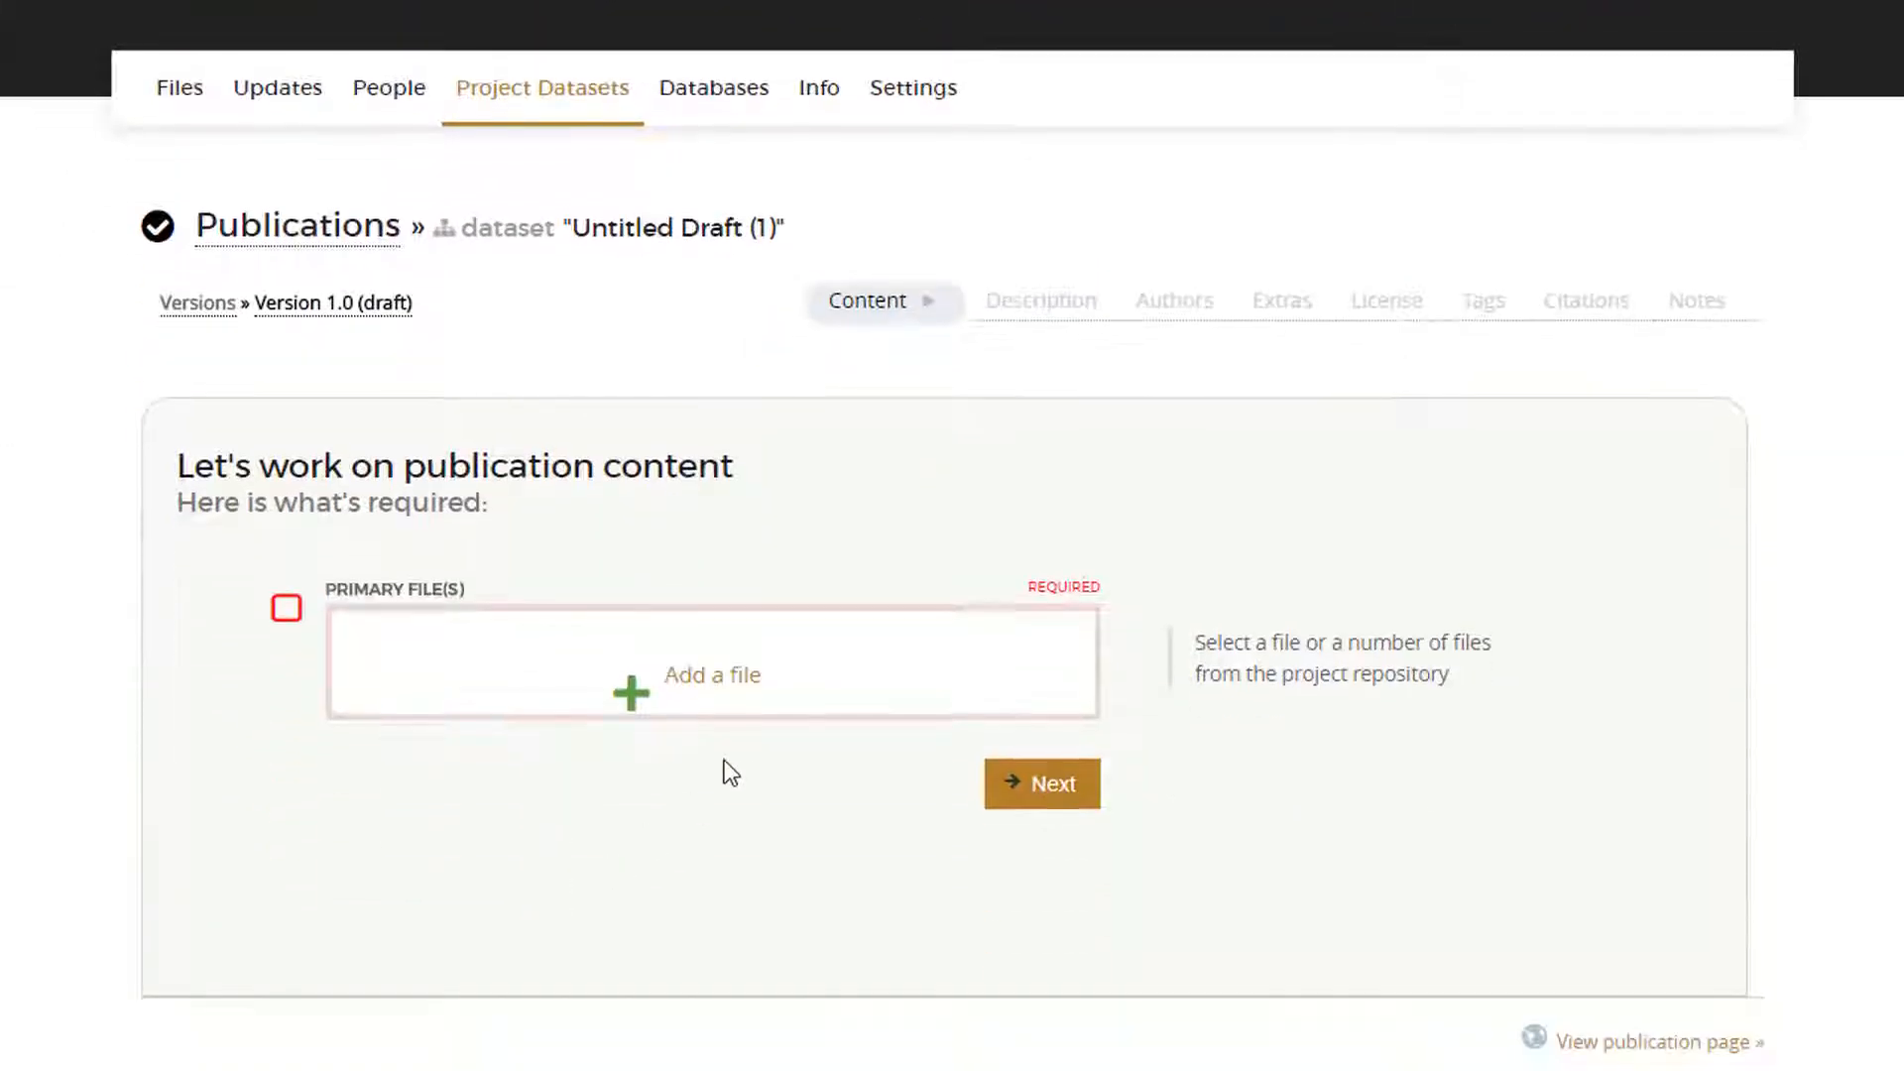
left_click(732, 687)
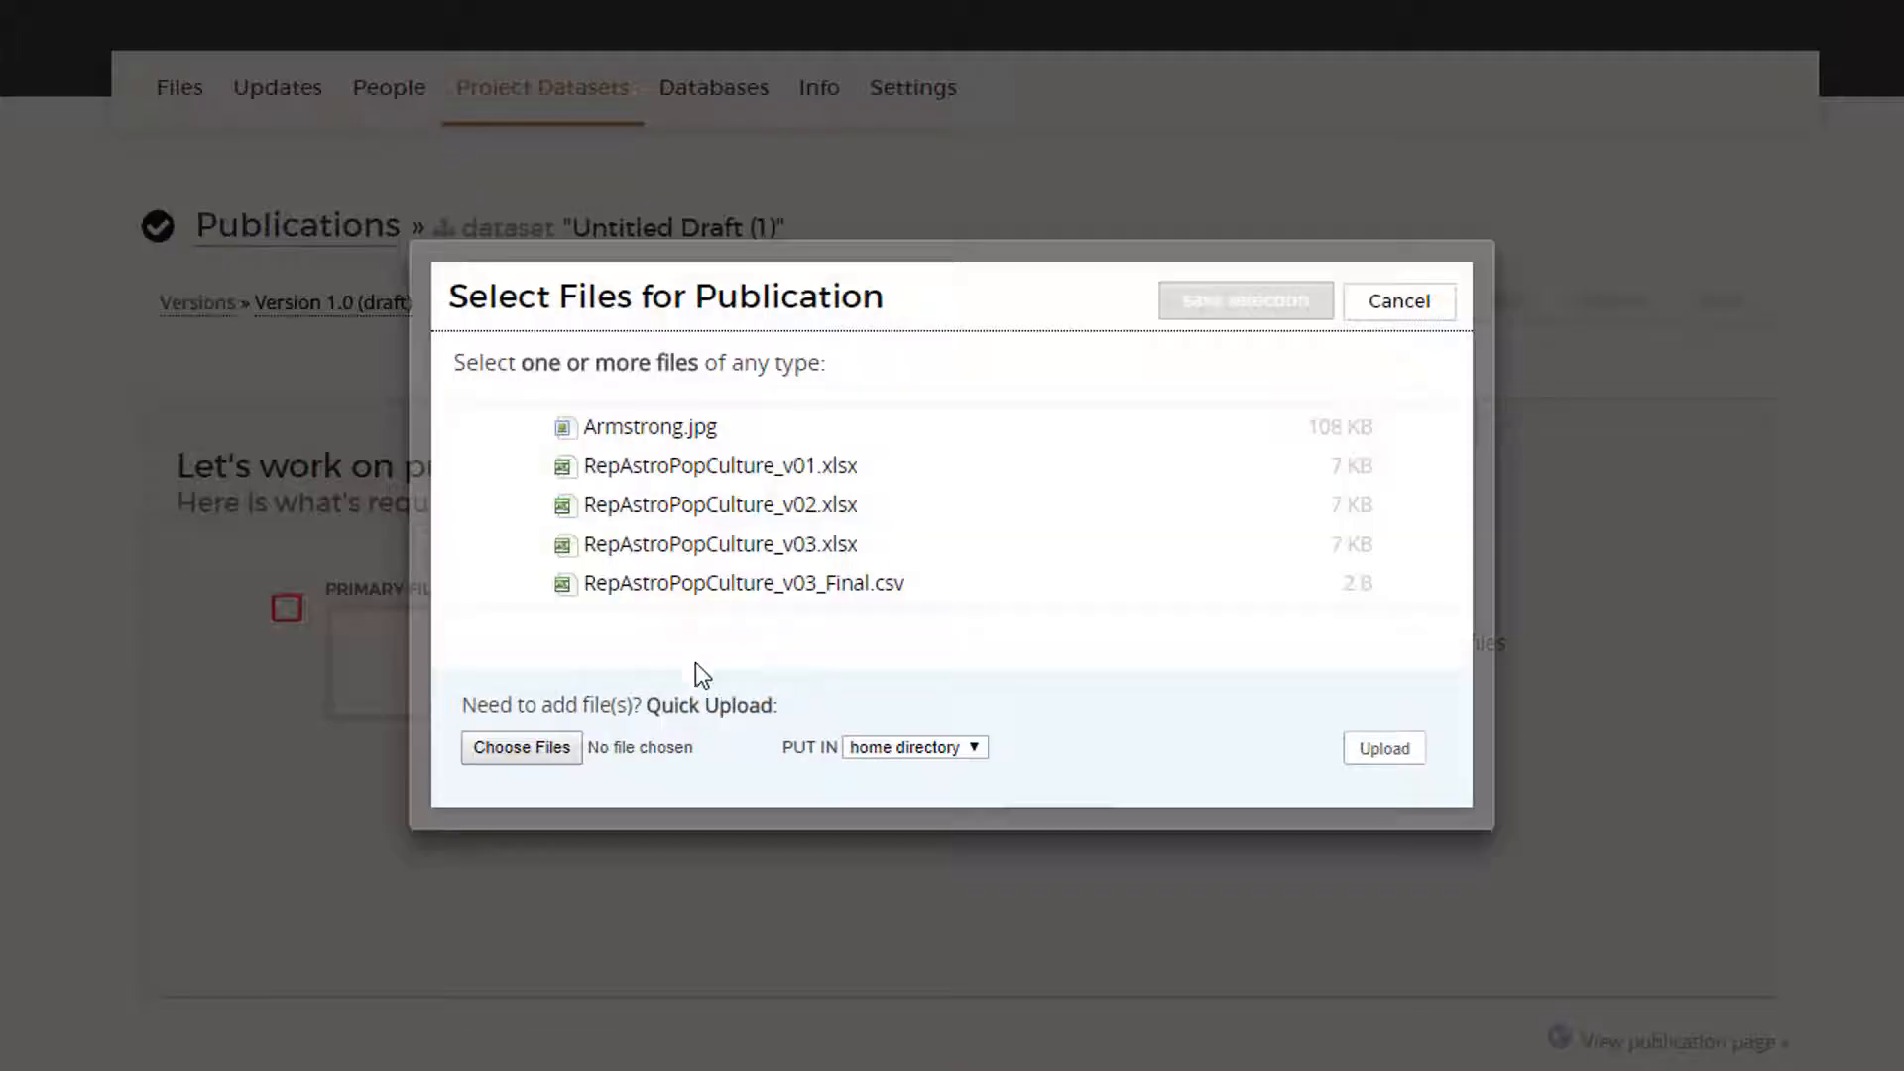
left_click(789, 593)
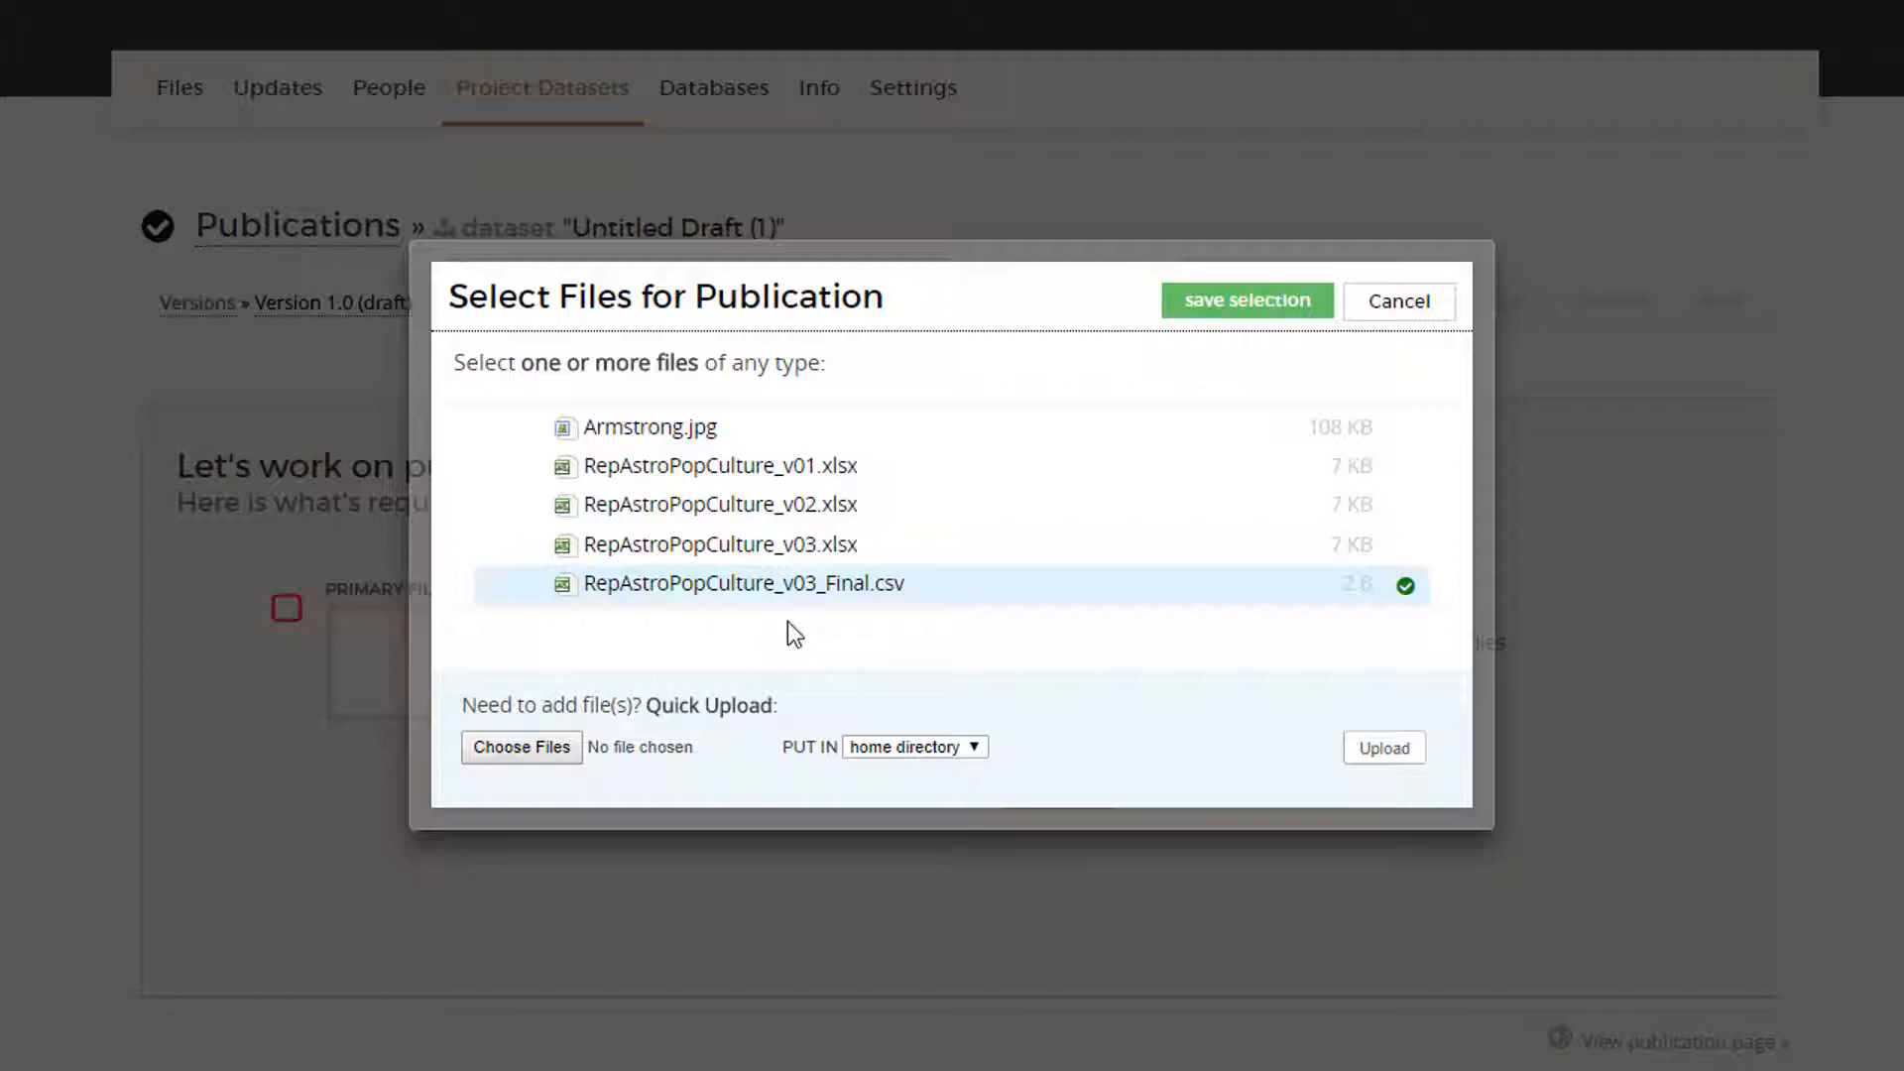
- Upload RepAstroPopCulture_DataDictionary.txt from the Data folder into the project's home directory
left_click(522, 753)
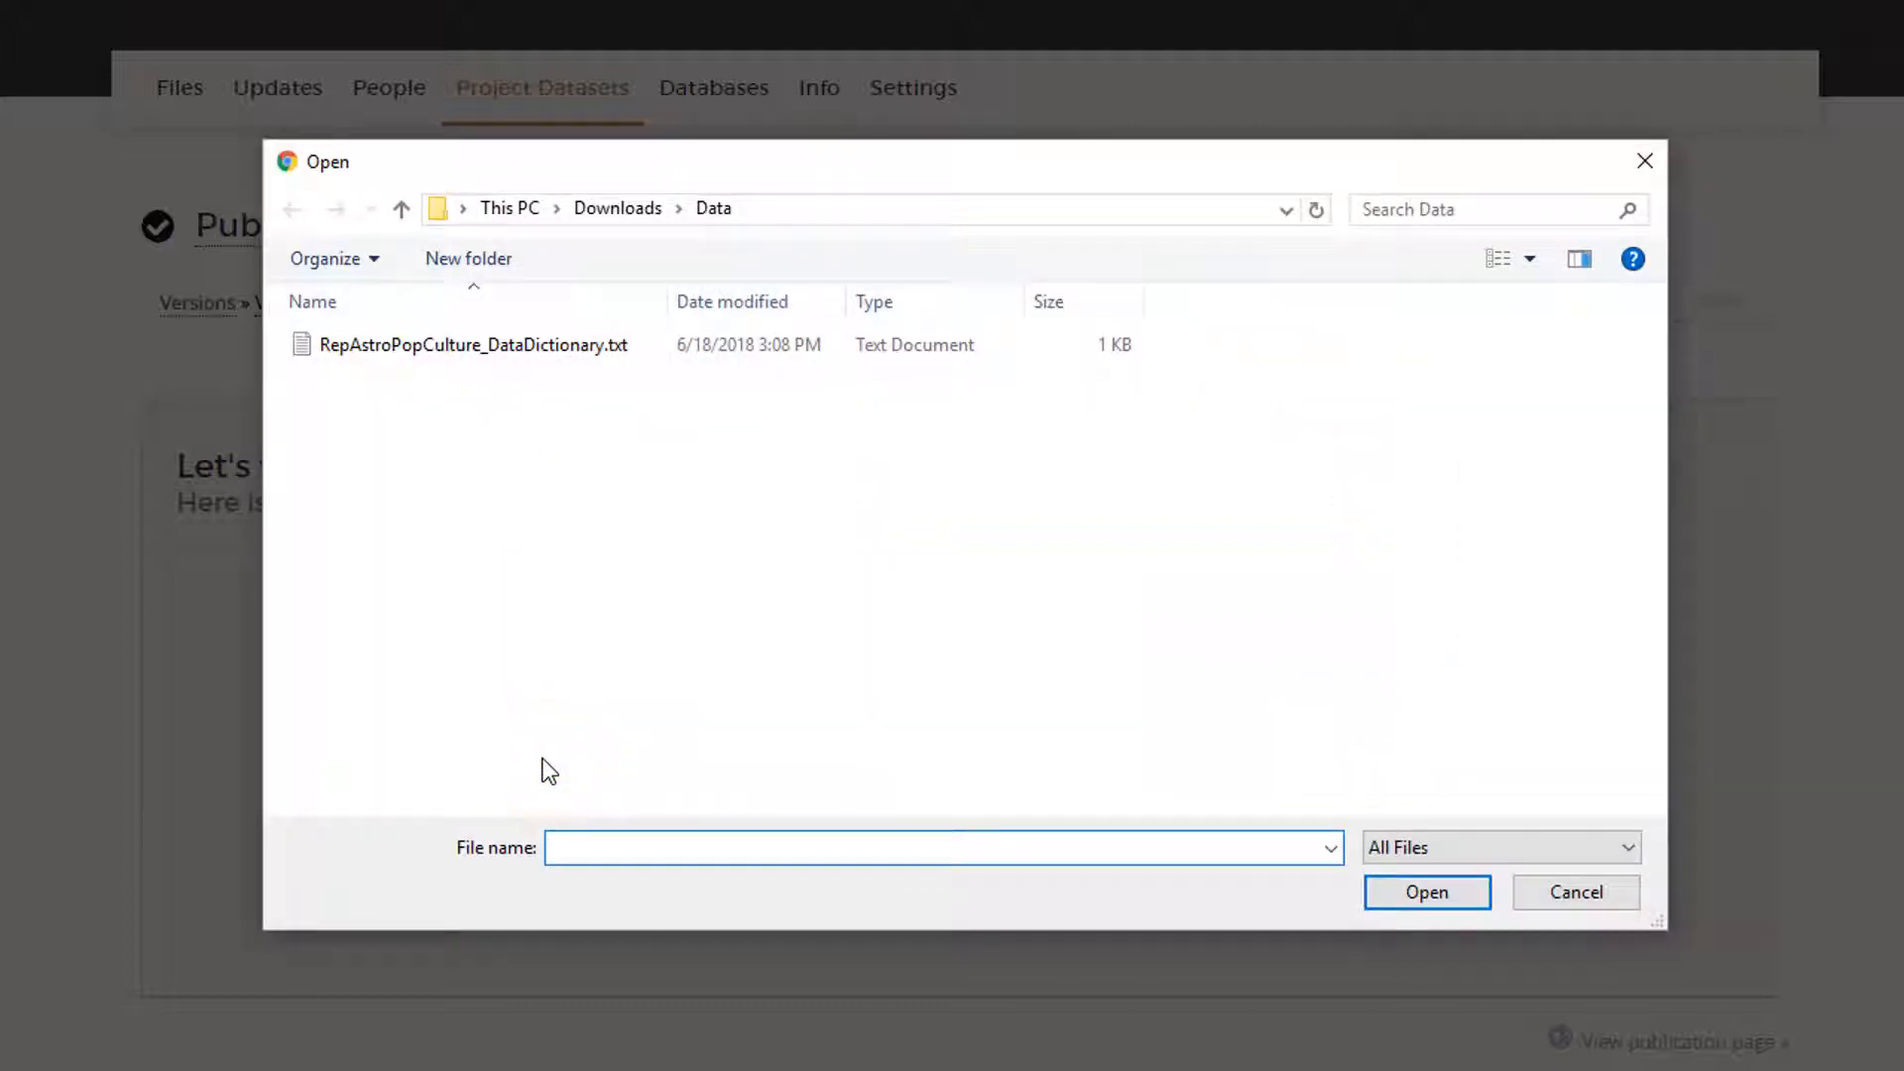
double_click(572, 347)
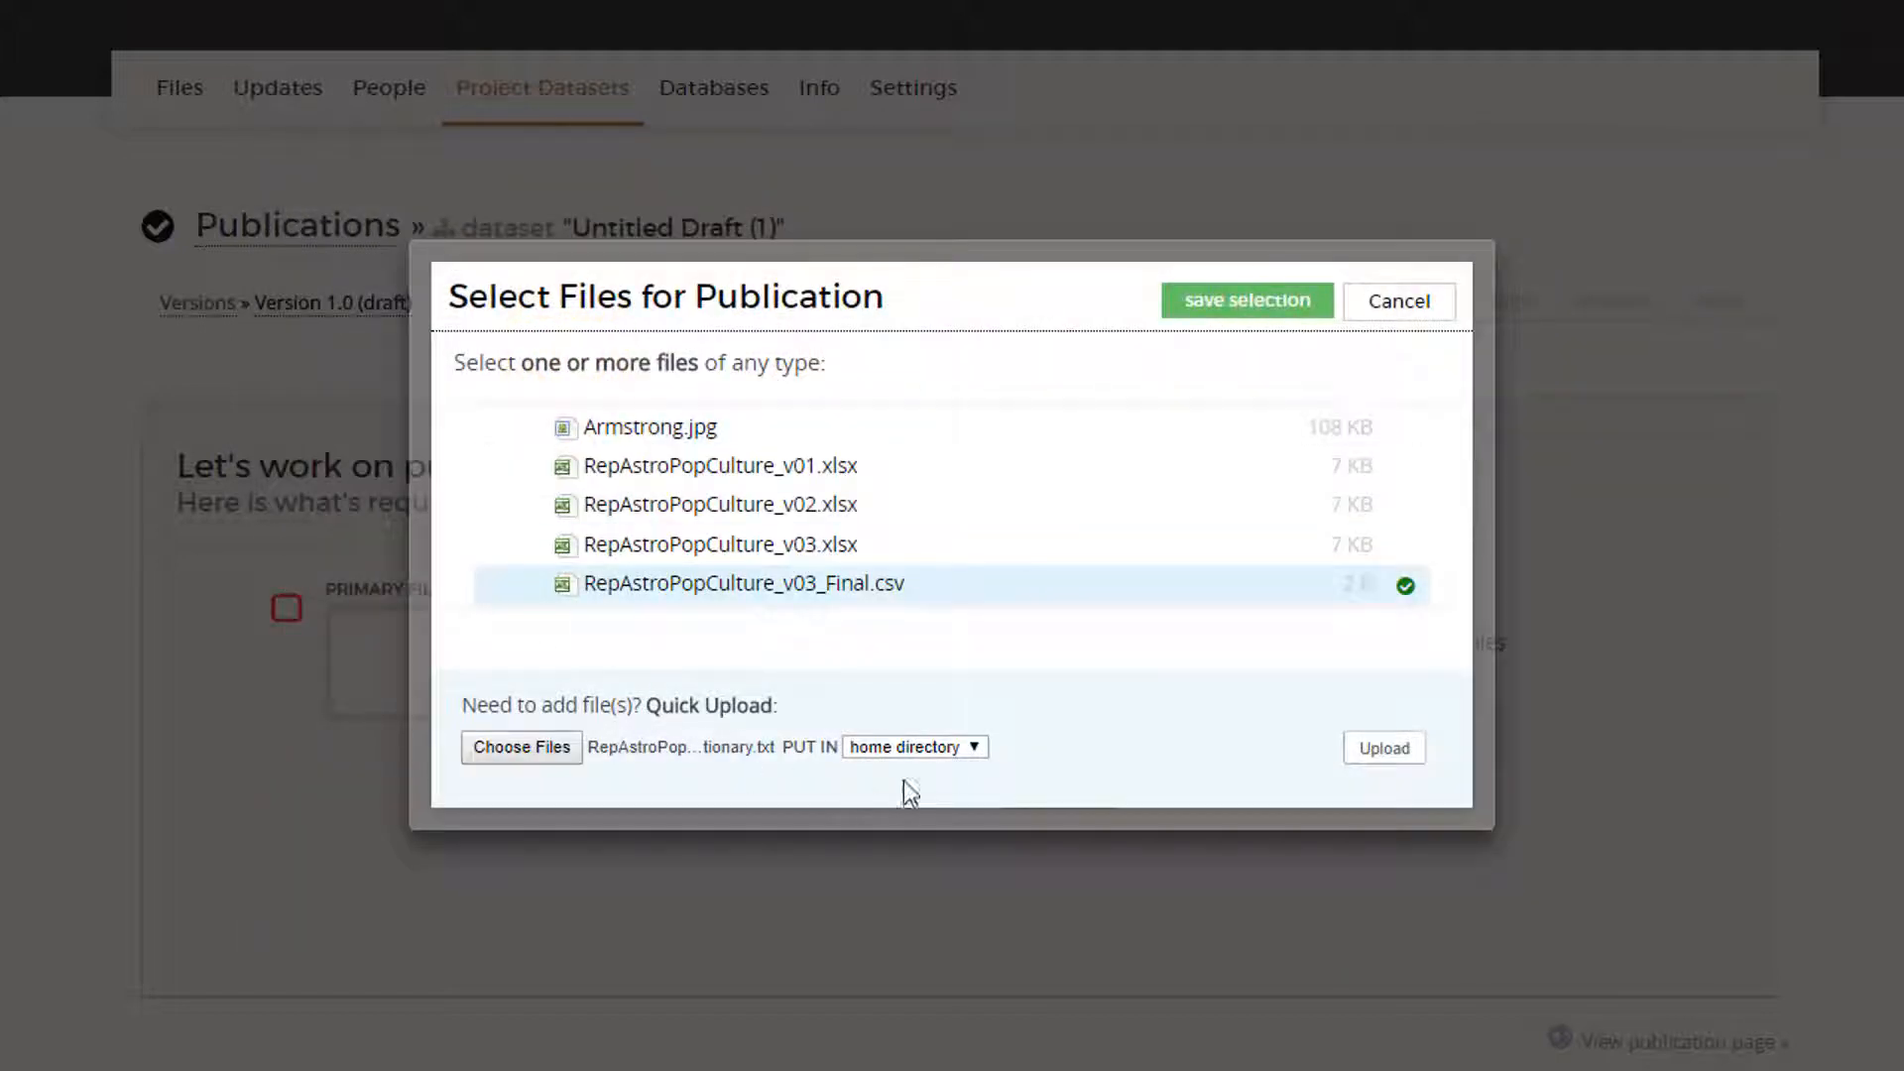
left_click(978, 748)
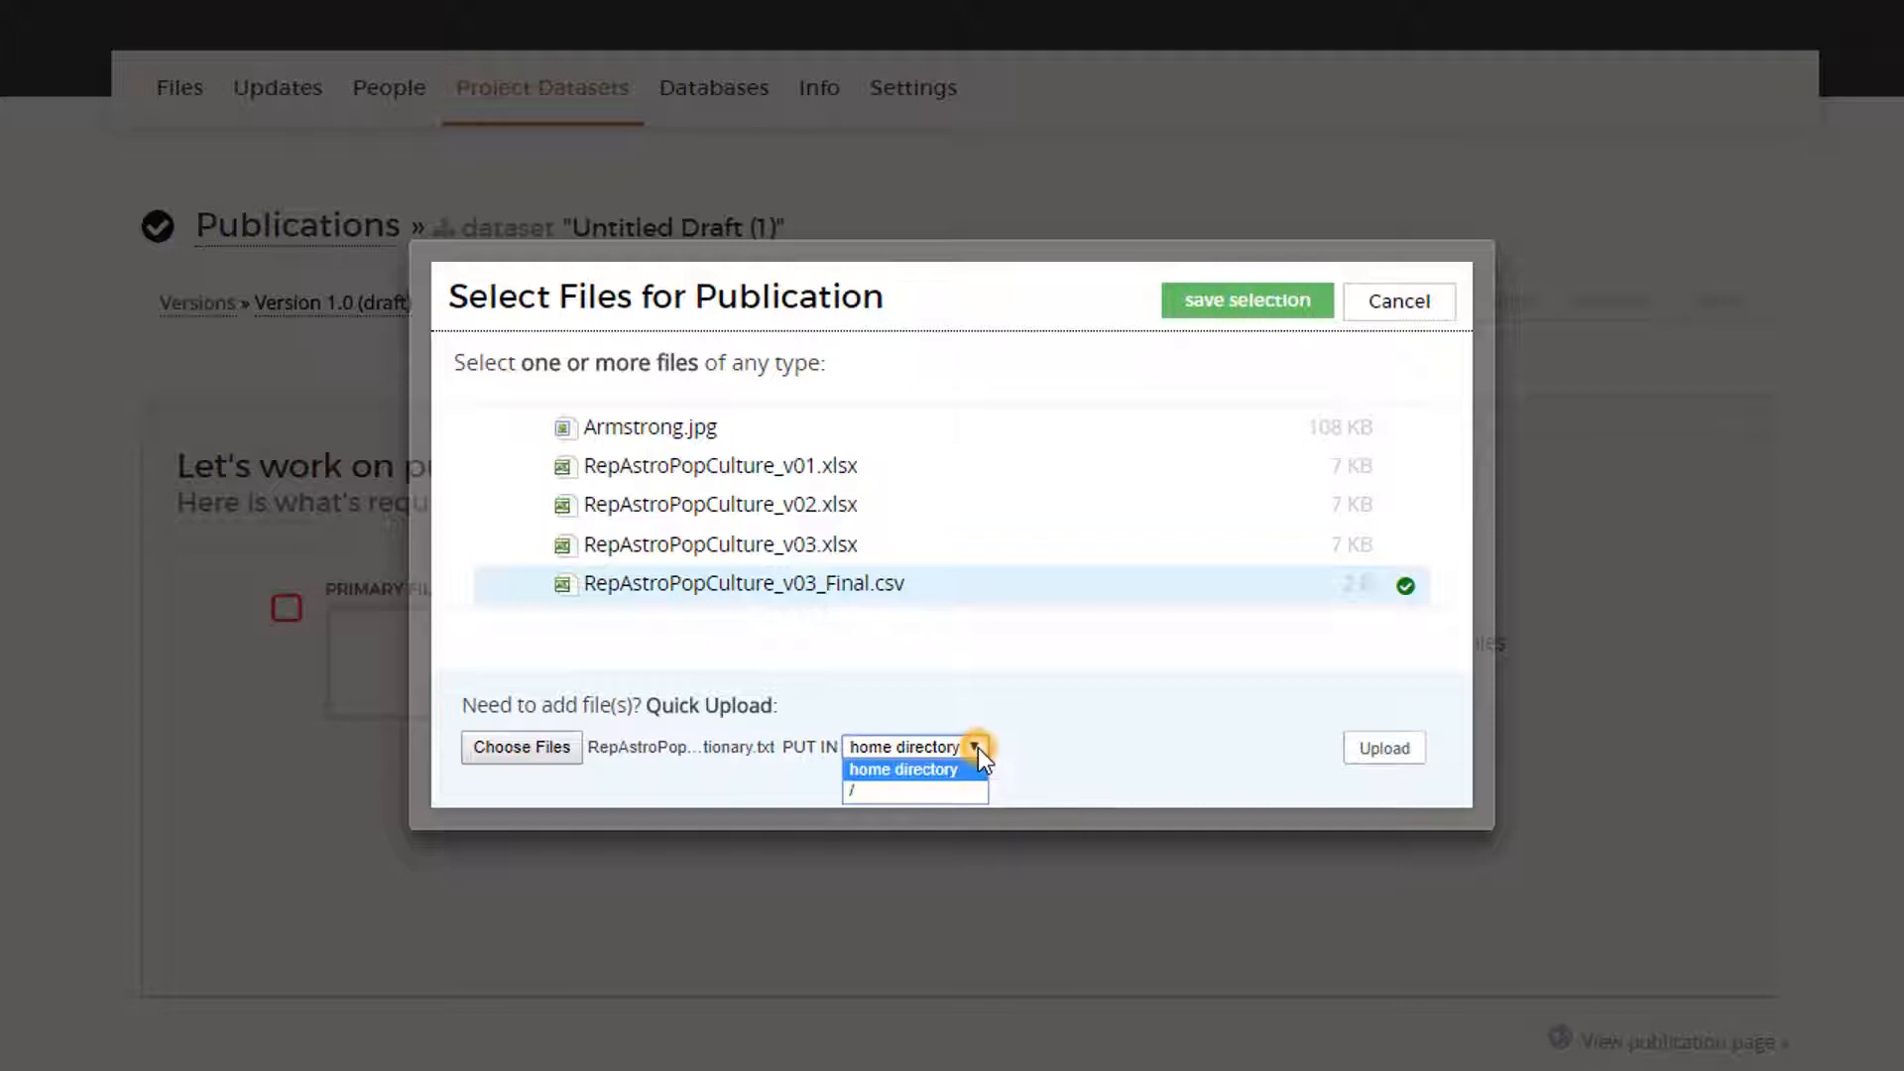
left_click(968, 766)
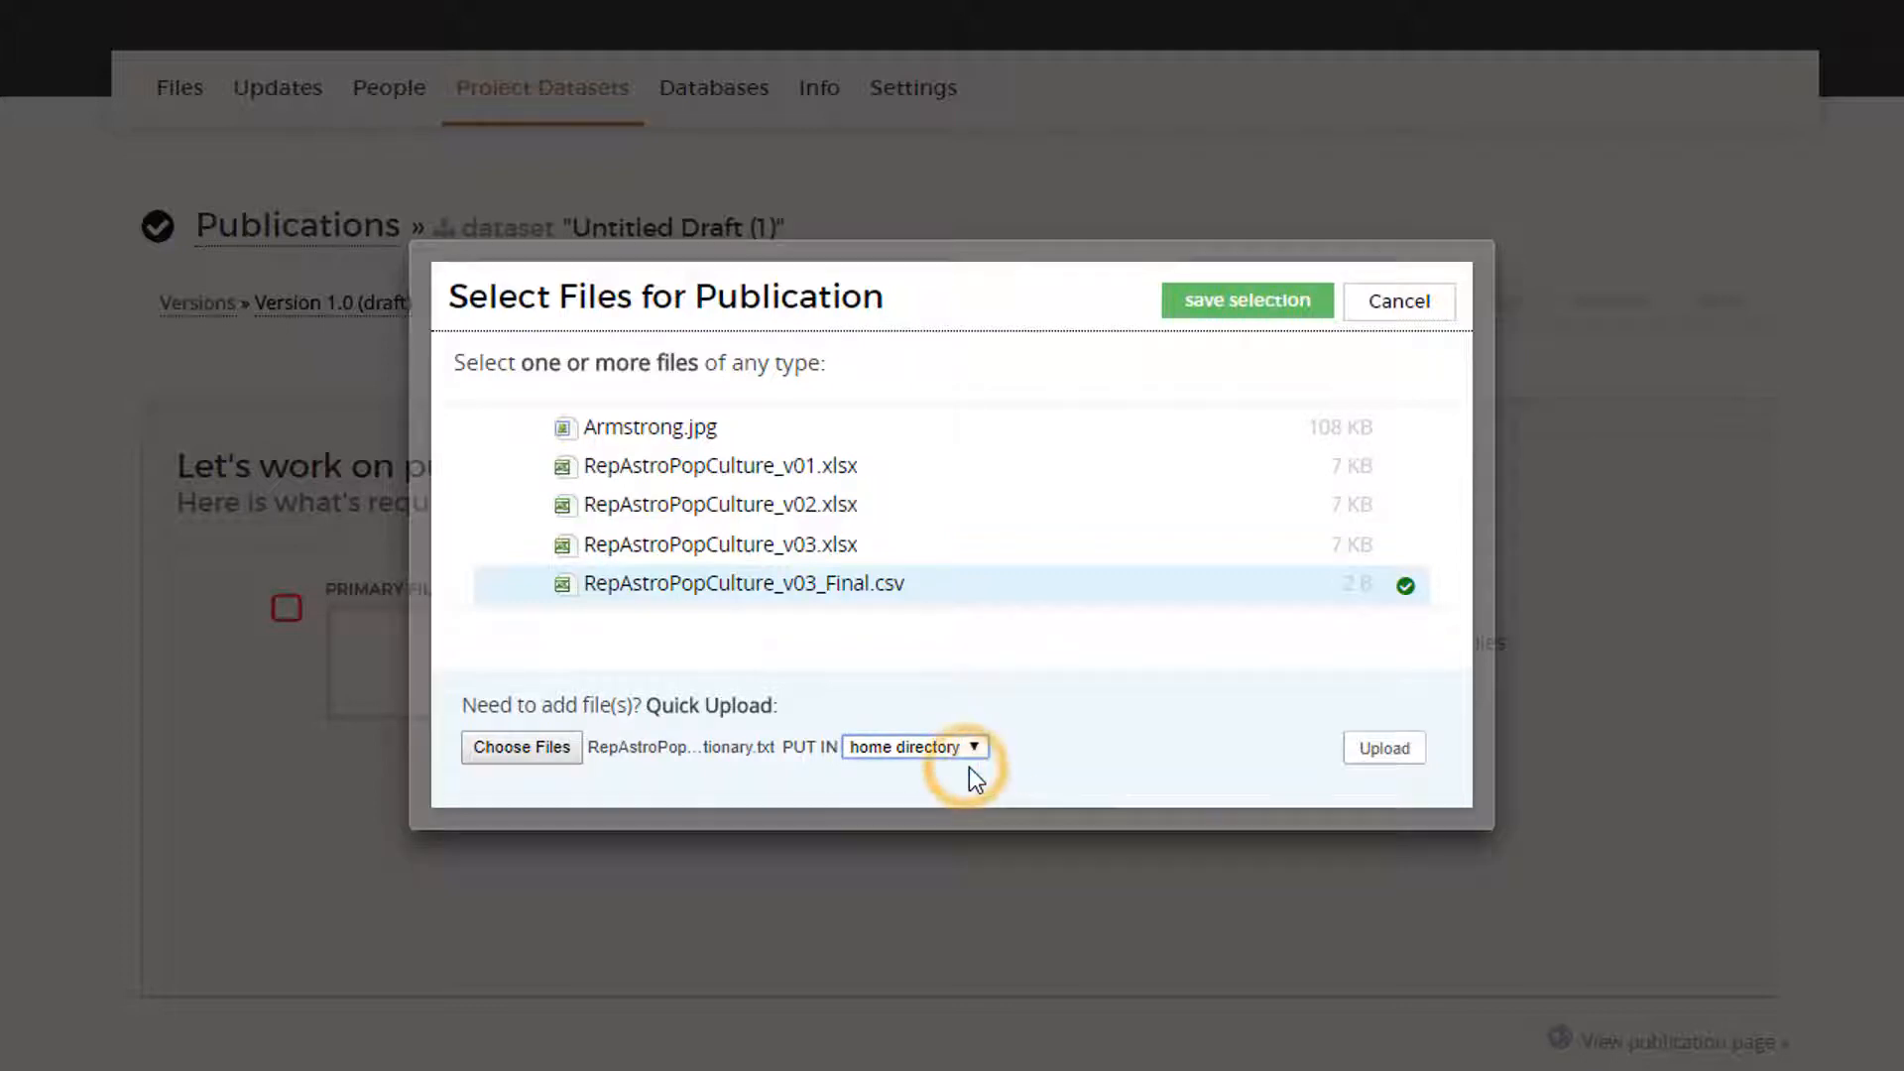
left_click(1393, 747)
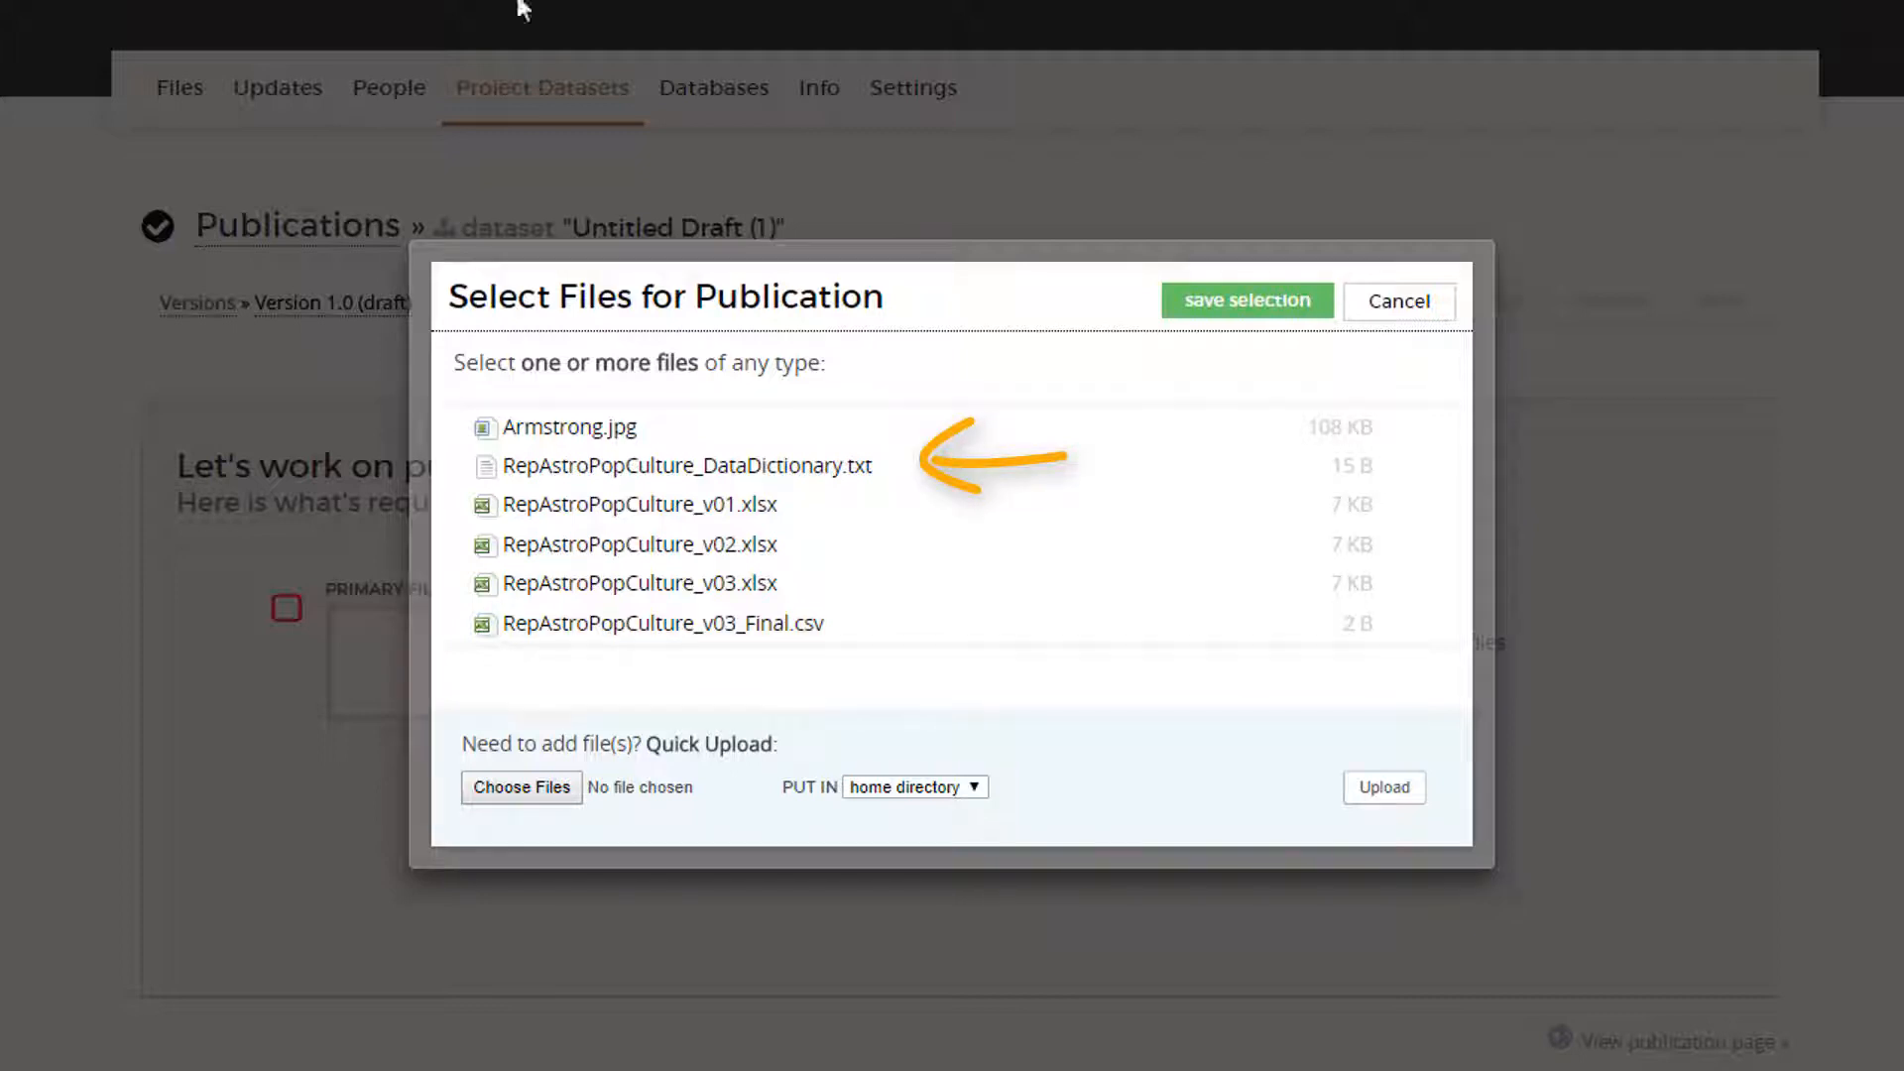
- Save RepAstroPopCulture_DataDictionary.txt and RepAstroPopCulture_v03_Final.csv as the primary files and continue to the publication's description
left_click(871, 476)
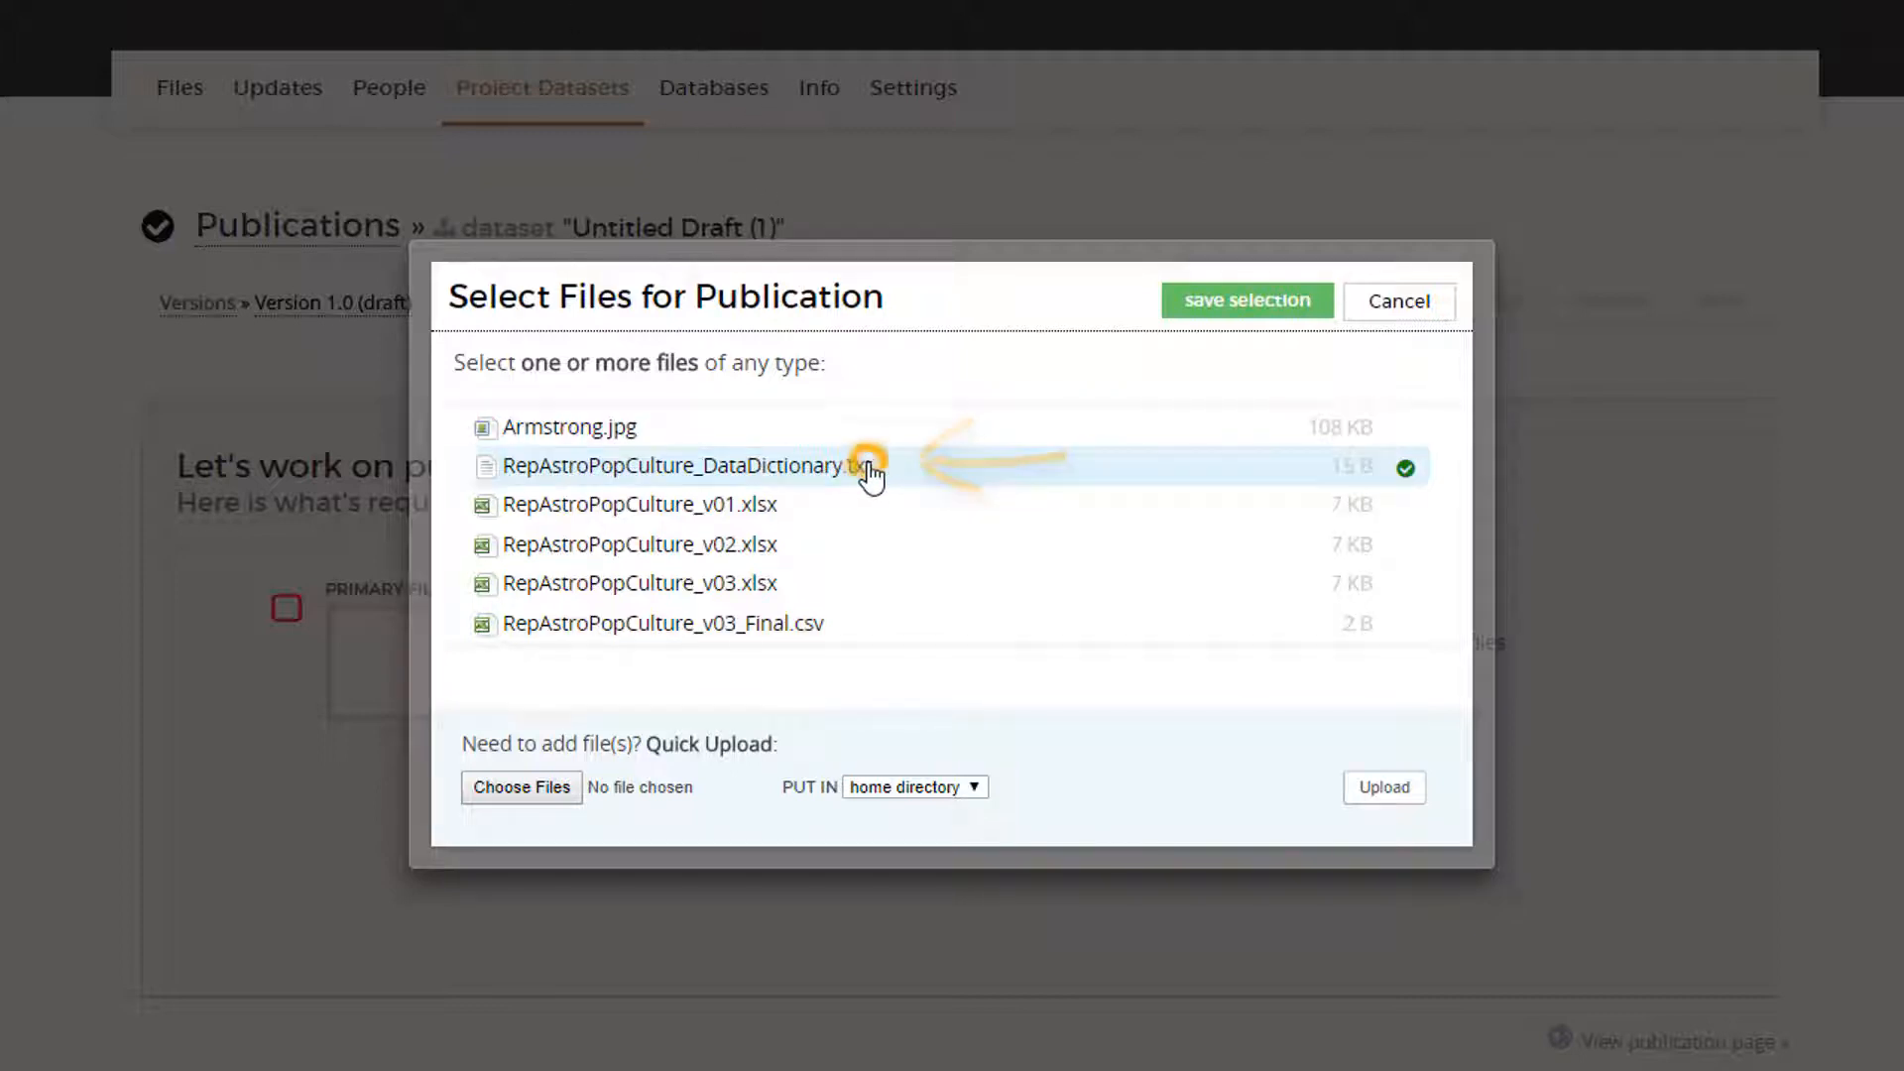
left_click(813, 630)
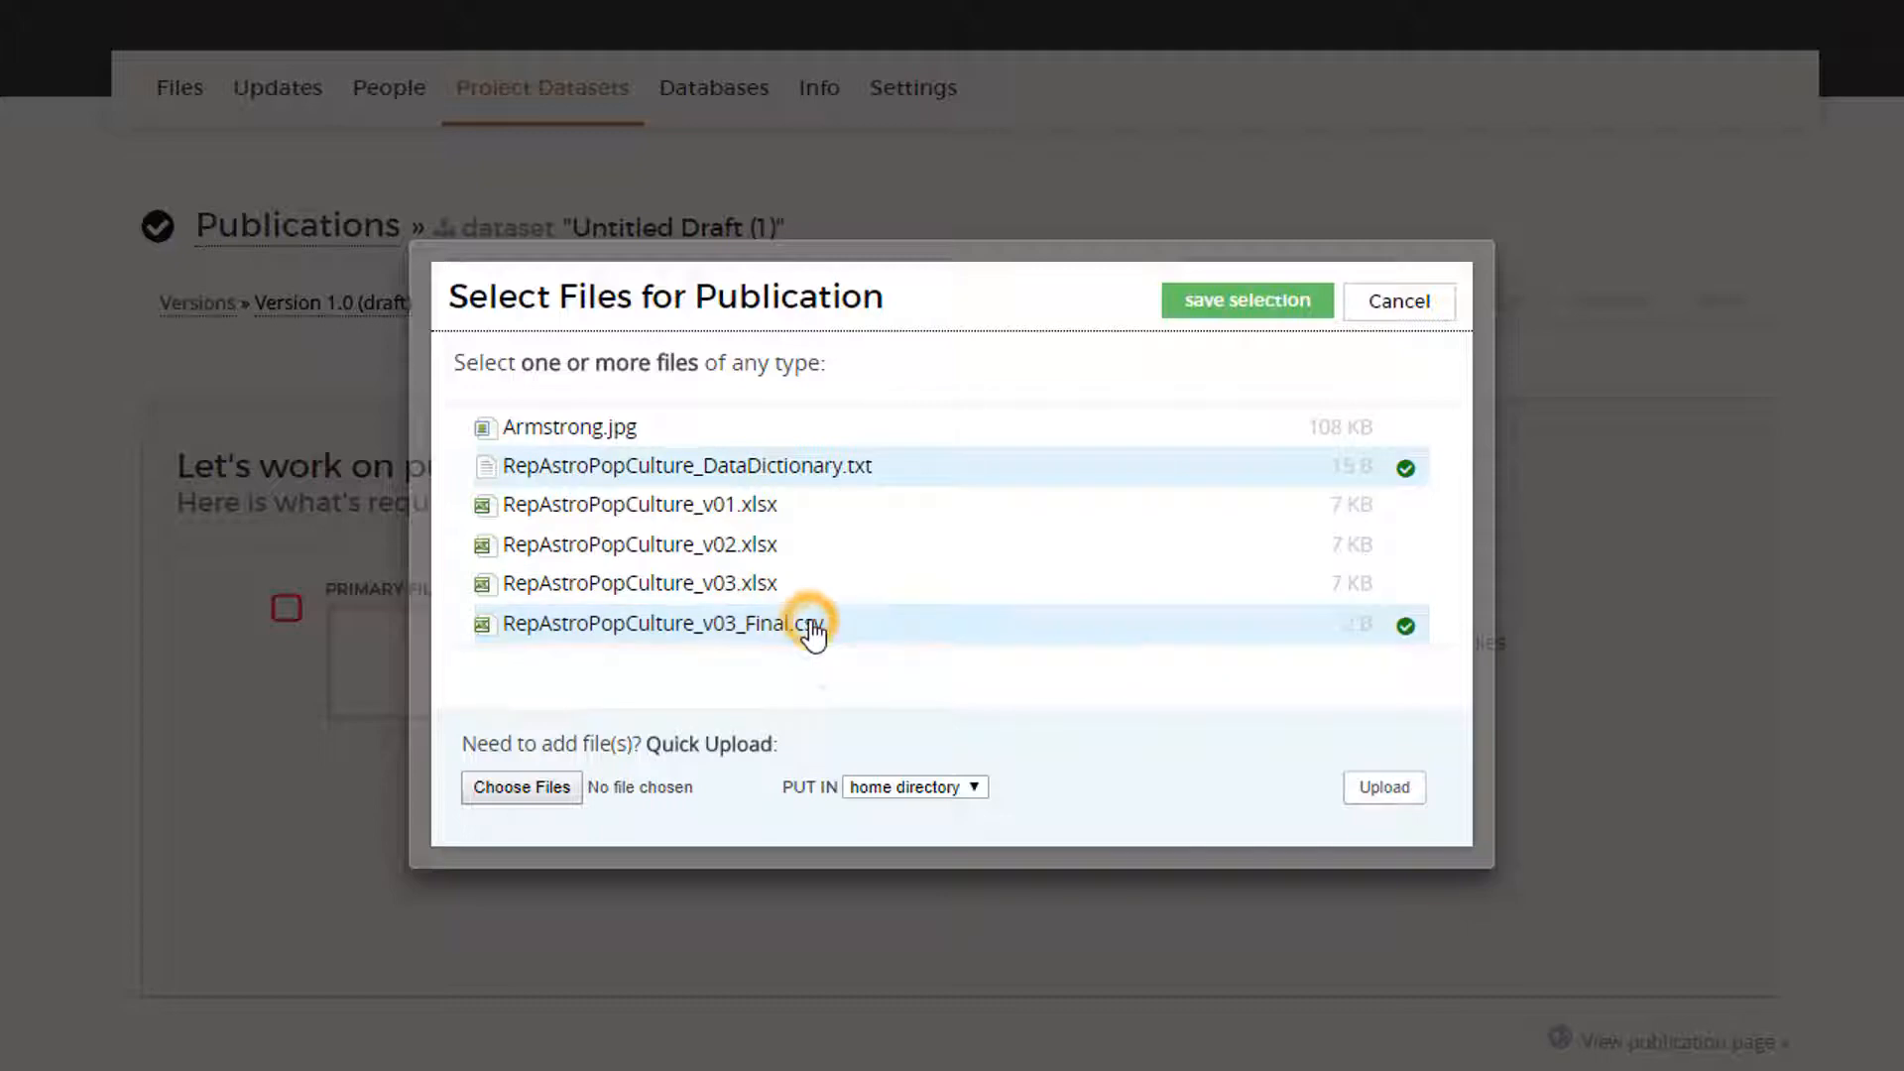
left_click(1233, 313)
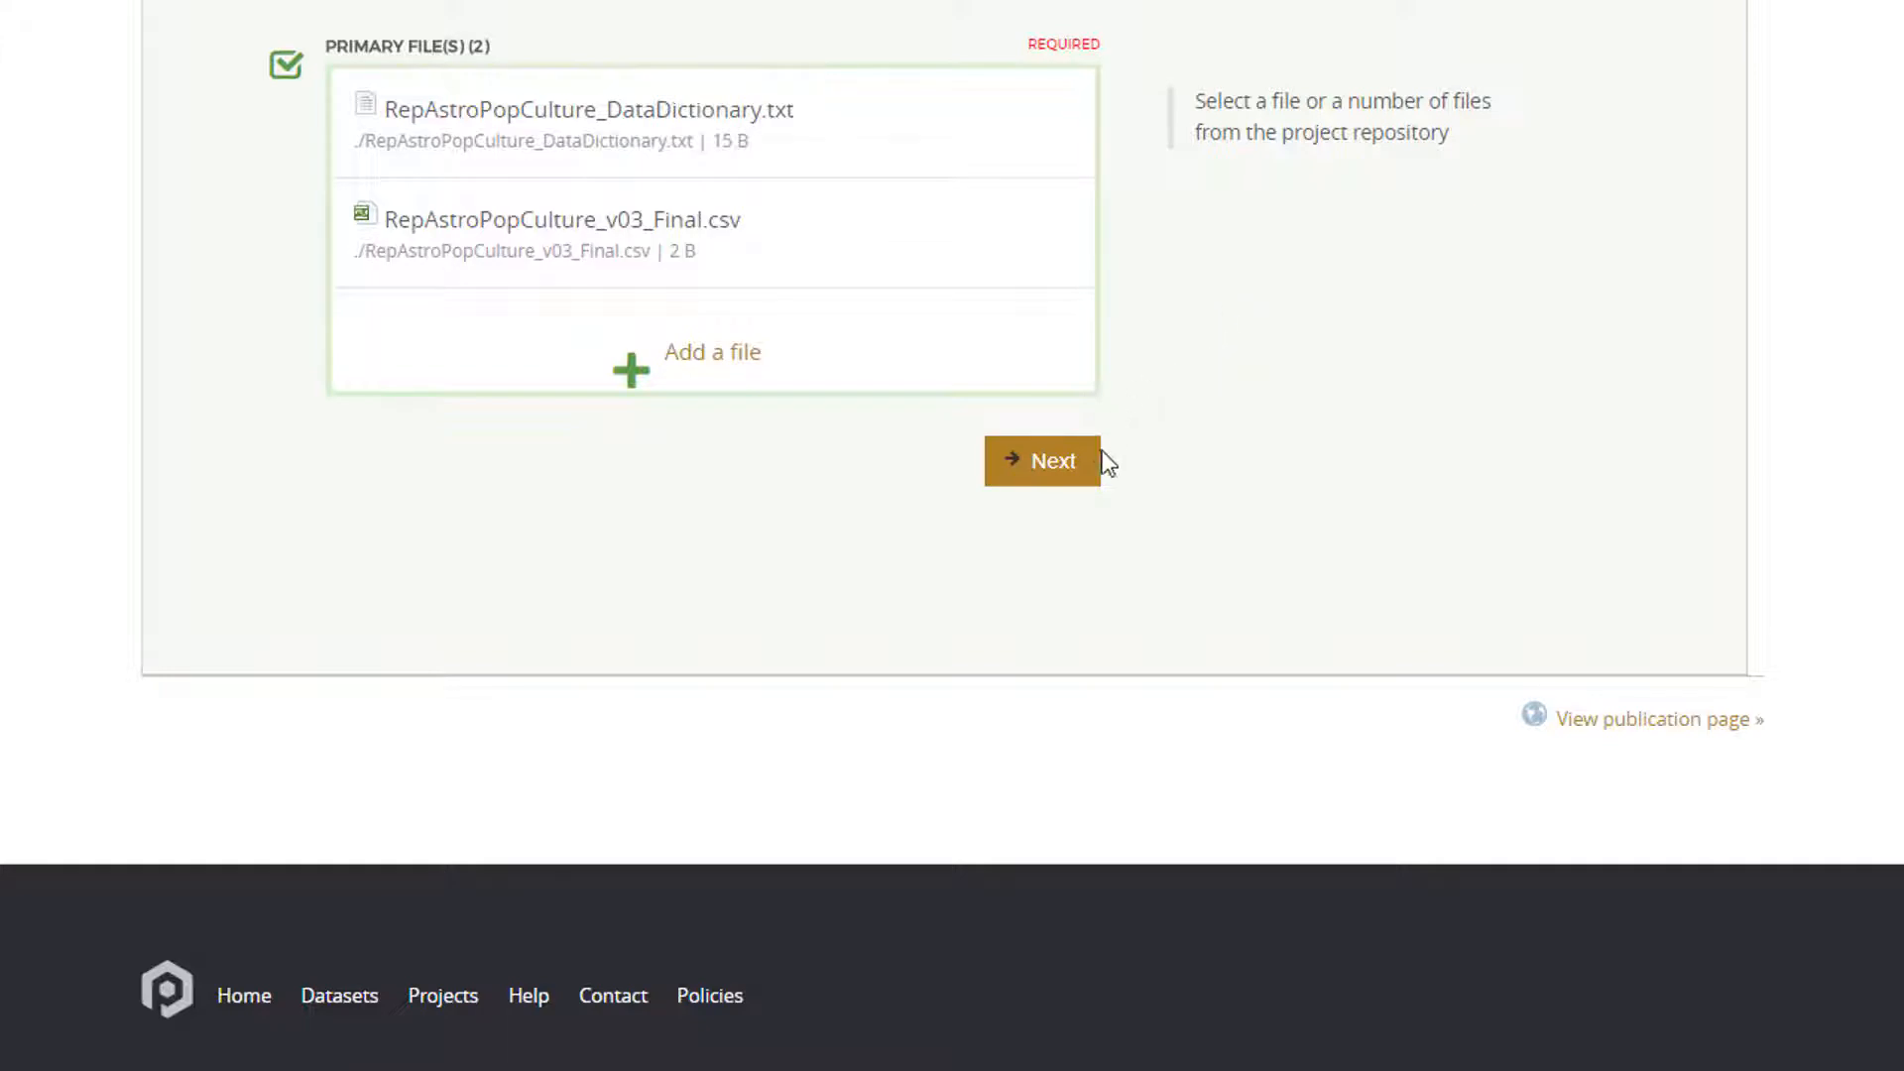
left_click(1072, 483)
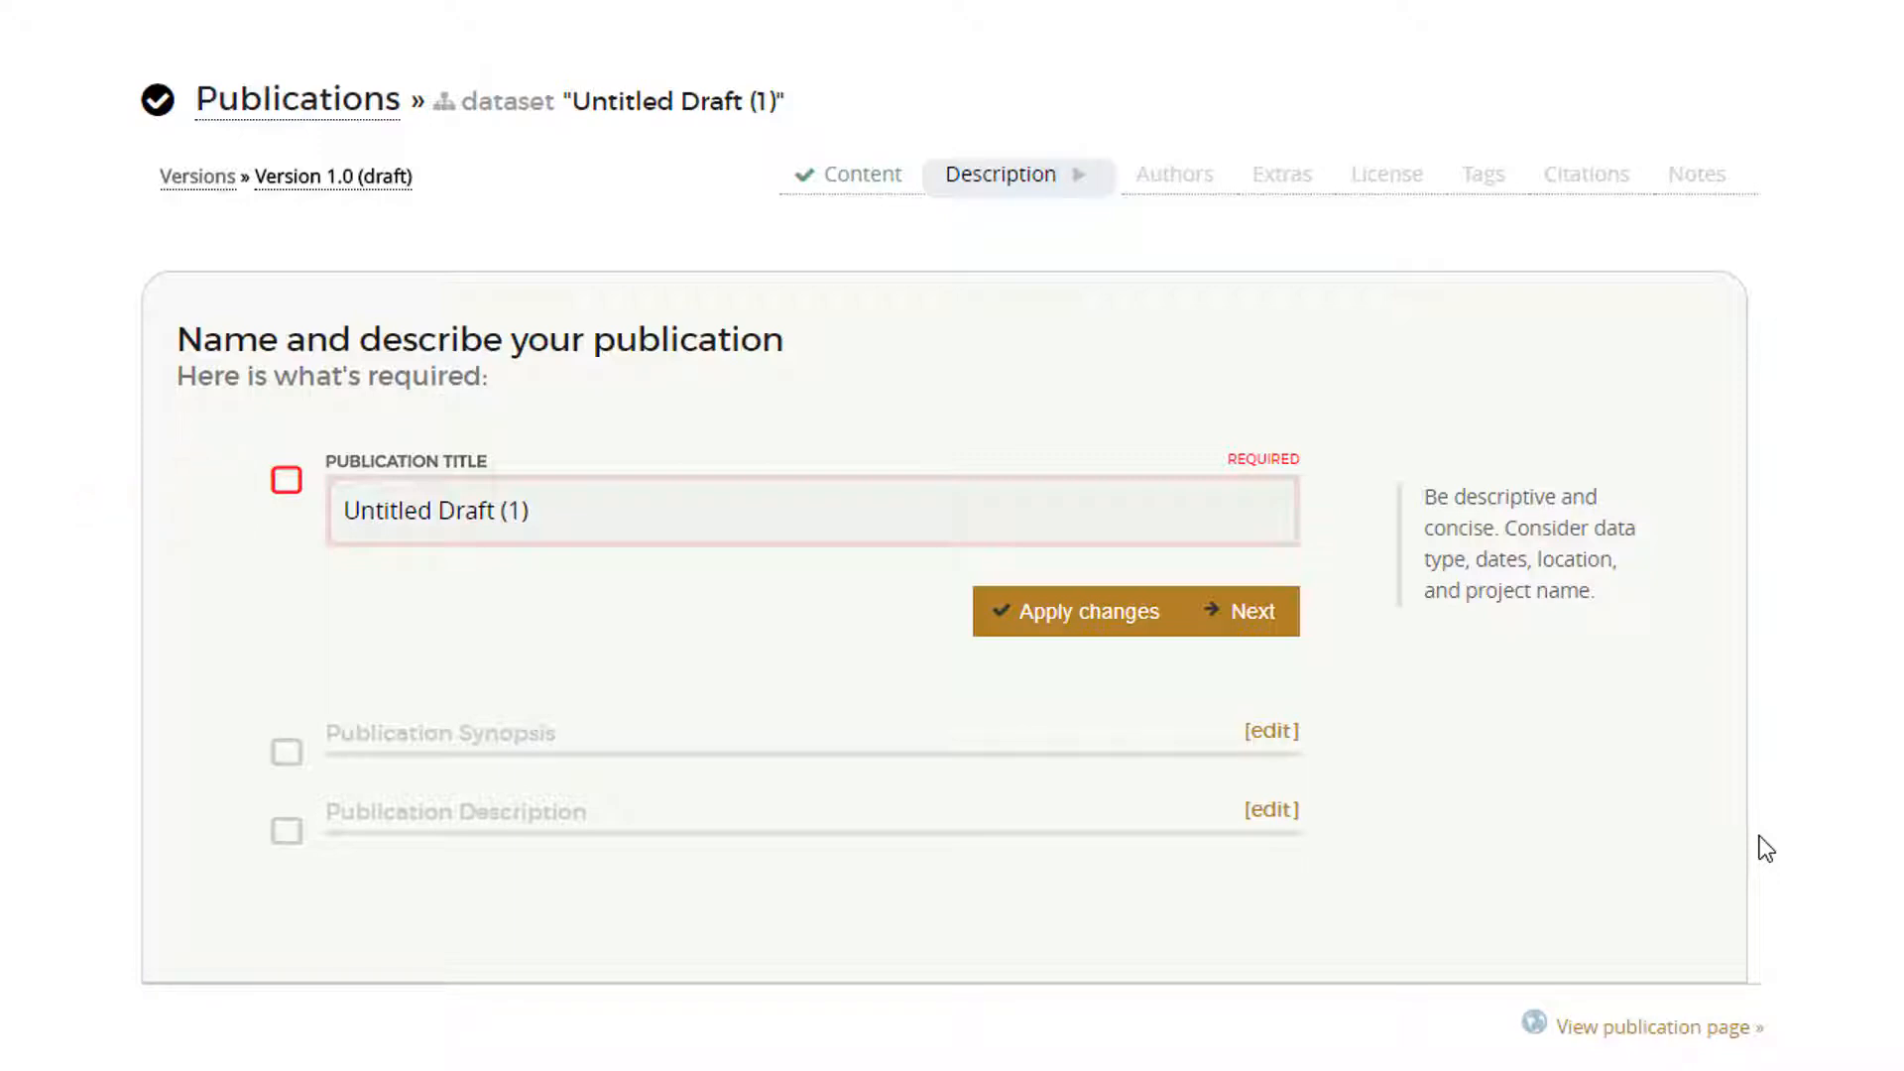
- Replace the publication title with "Representations of Astronauts in Popular Culture" and continue to the synopsis
left_click(551, 511)
key("BackSpace")
key("BackSpace")
key("BackSpace")
key("BackSpace")
key("BackSpace")
key("BackSpace")
key("BackSpace")
key("BackSpace")
key("BackSpace")
key("BackSpace")
key("BackSpace")
key("BackSpace")
key("BackSpace")
key("BackSpace")
key("BackSpace")
key("BackSpace")
key("BackSpace")
key("BackSpace")
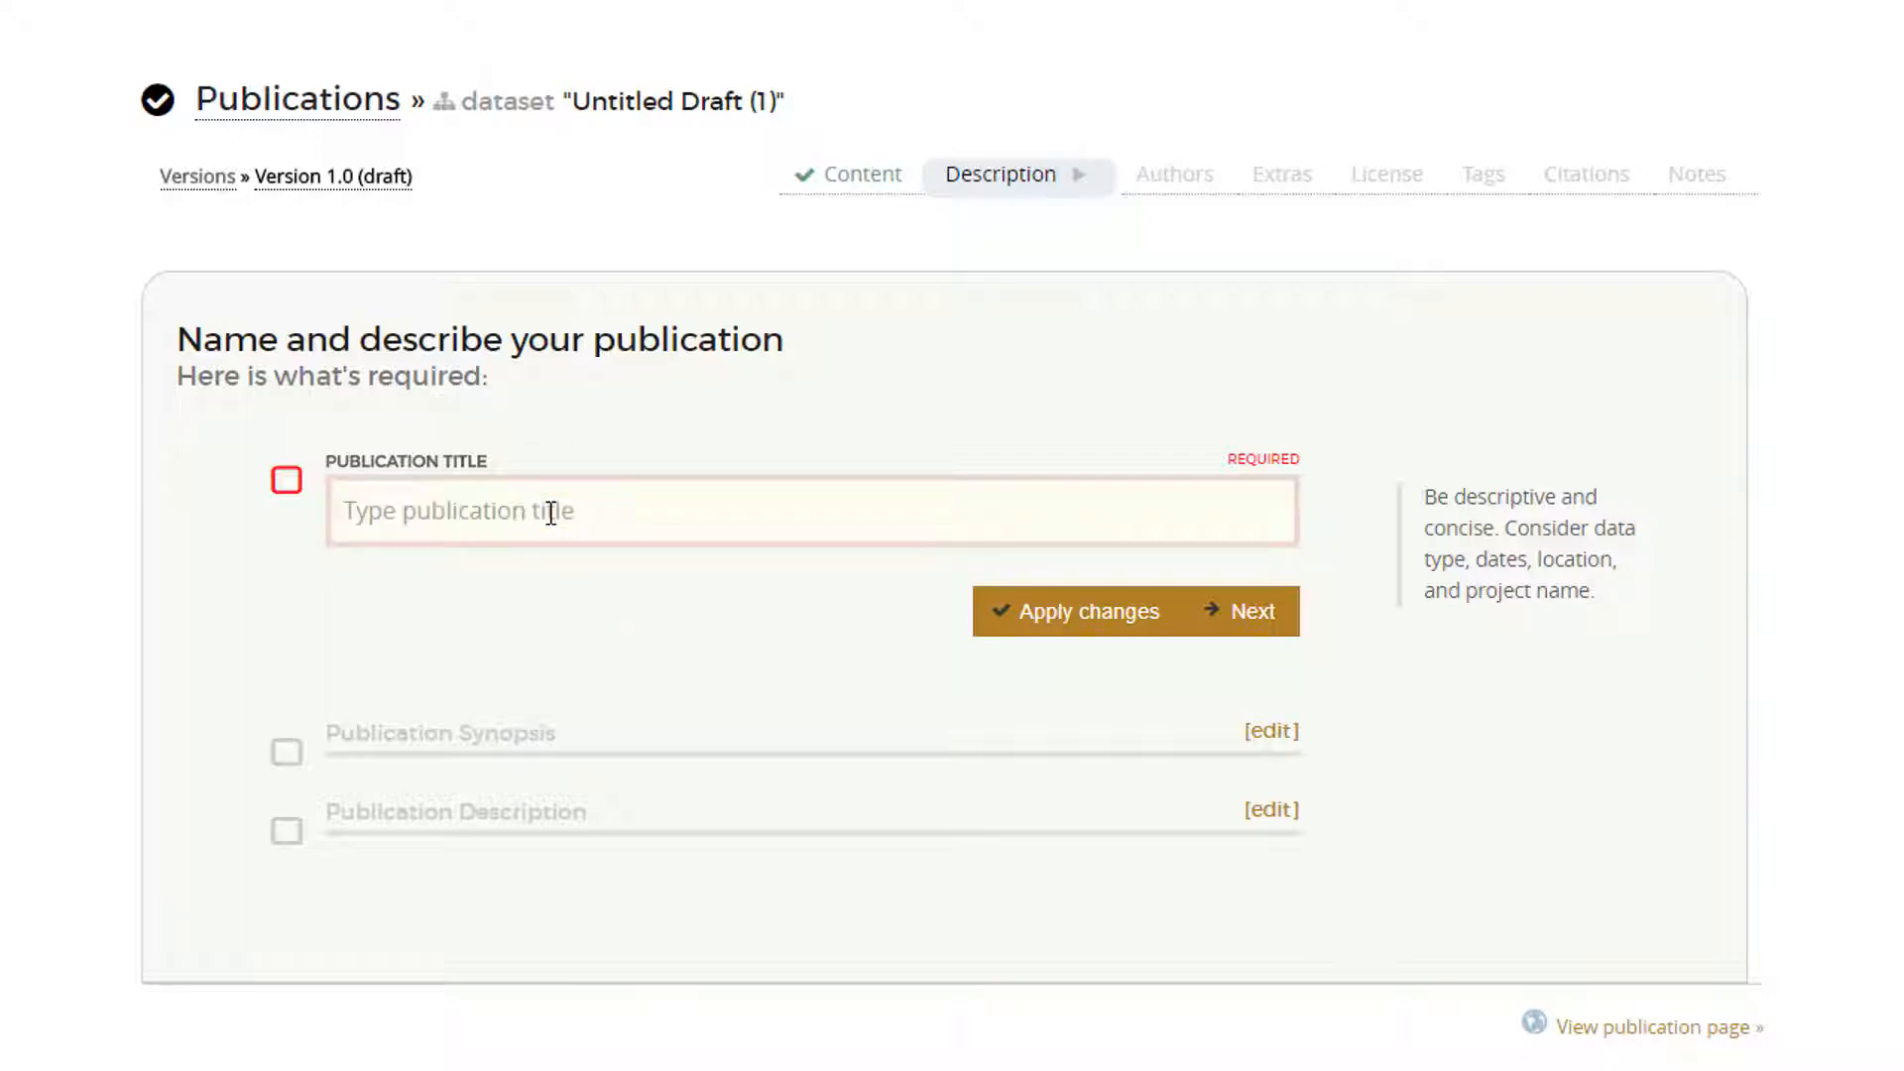
type("Representa")
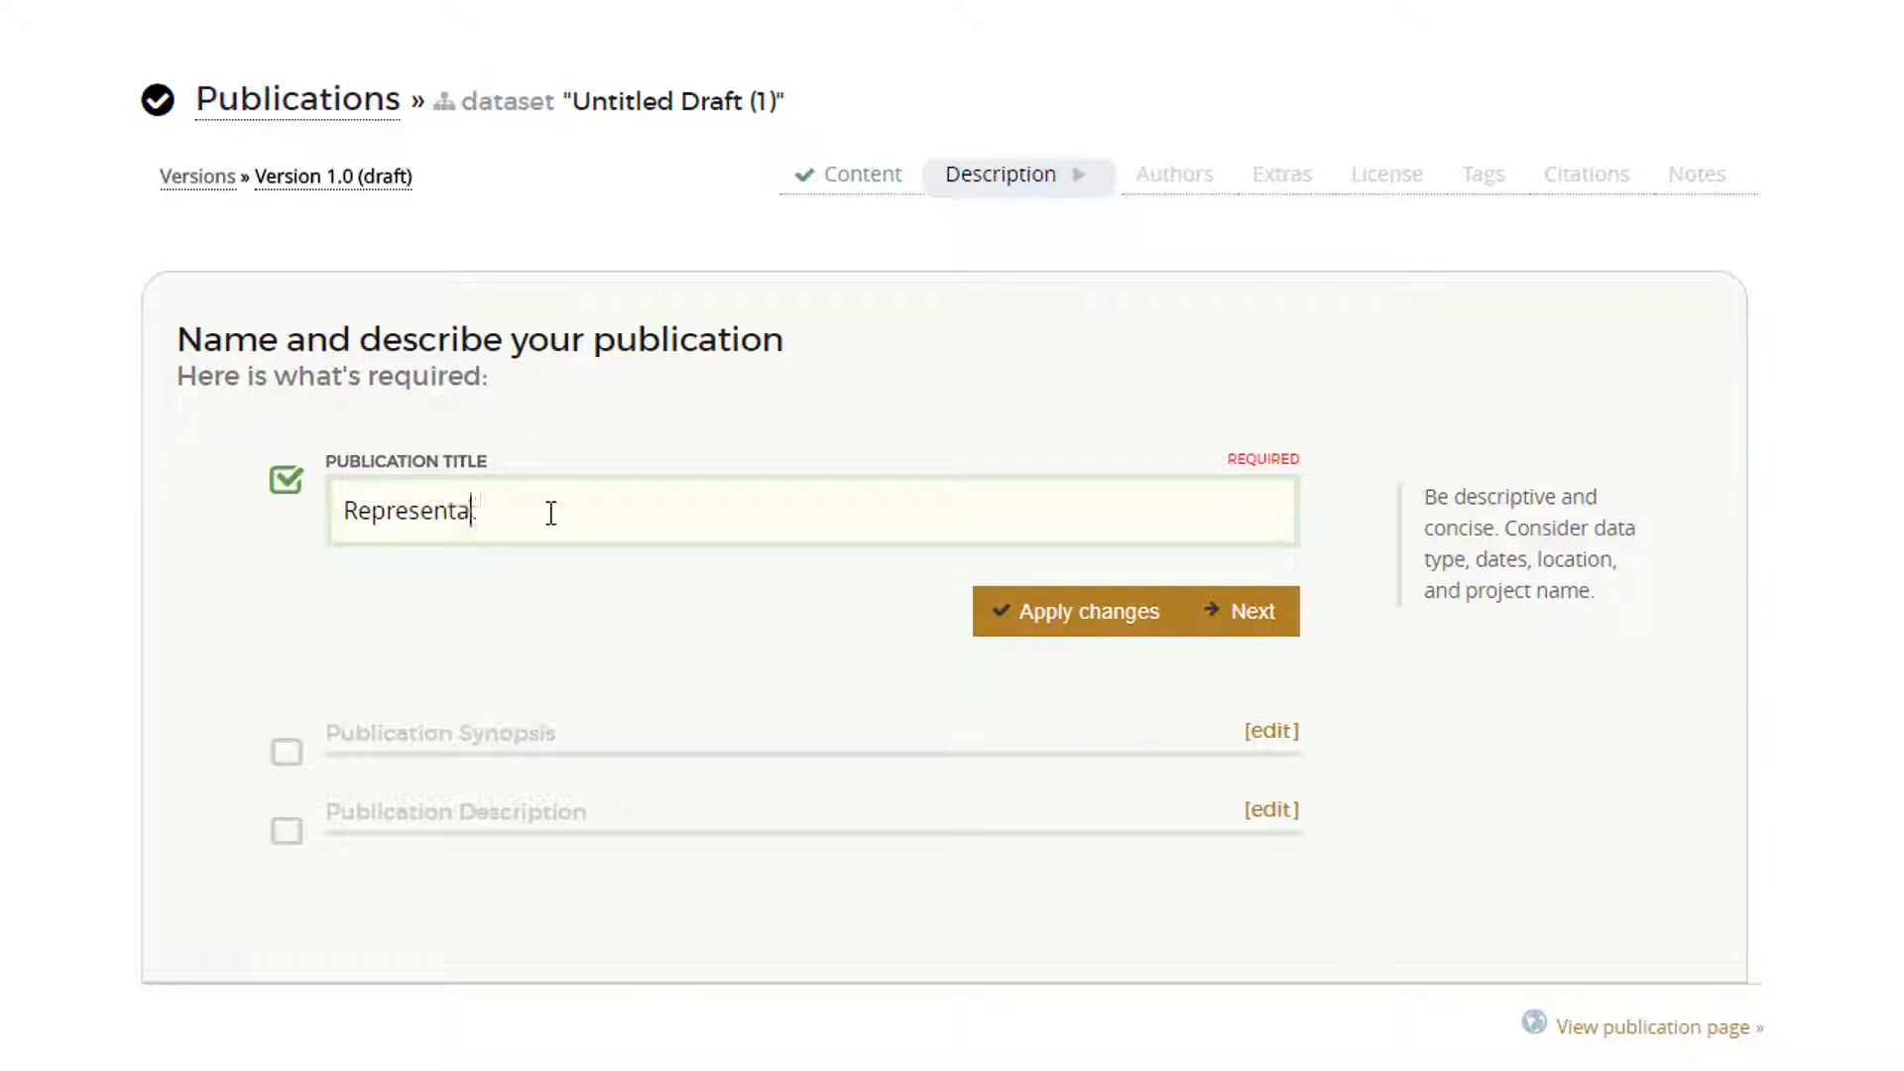
type("tions of Astronauts ")
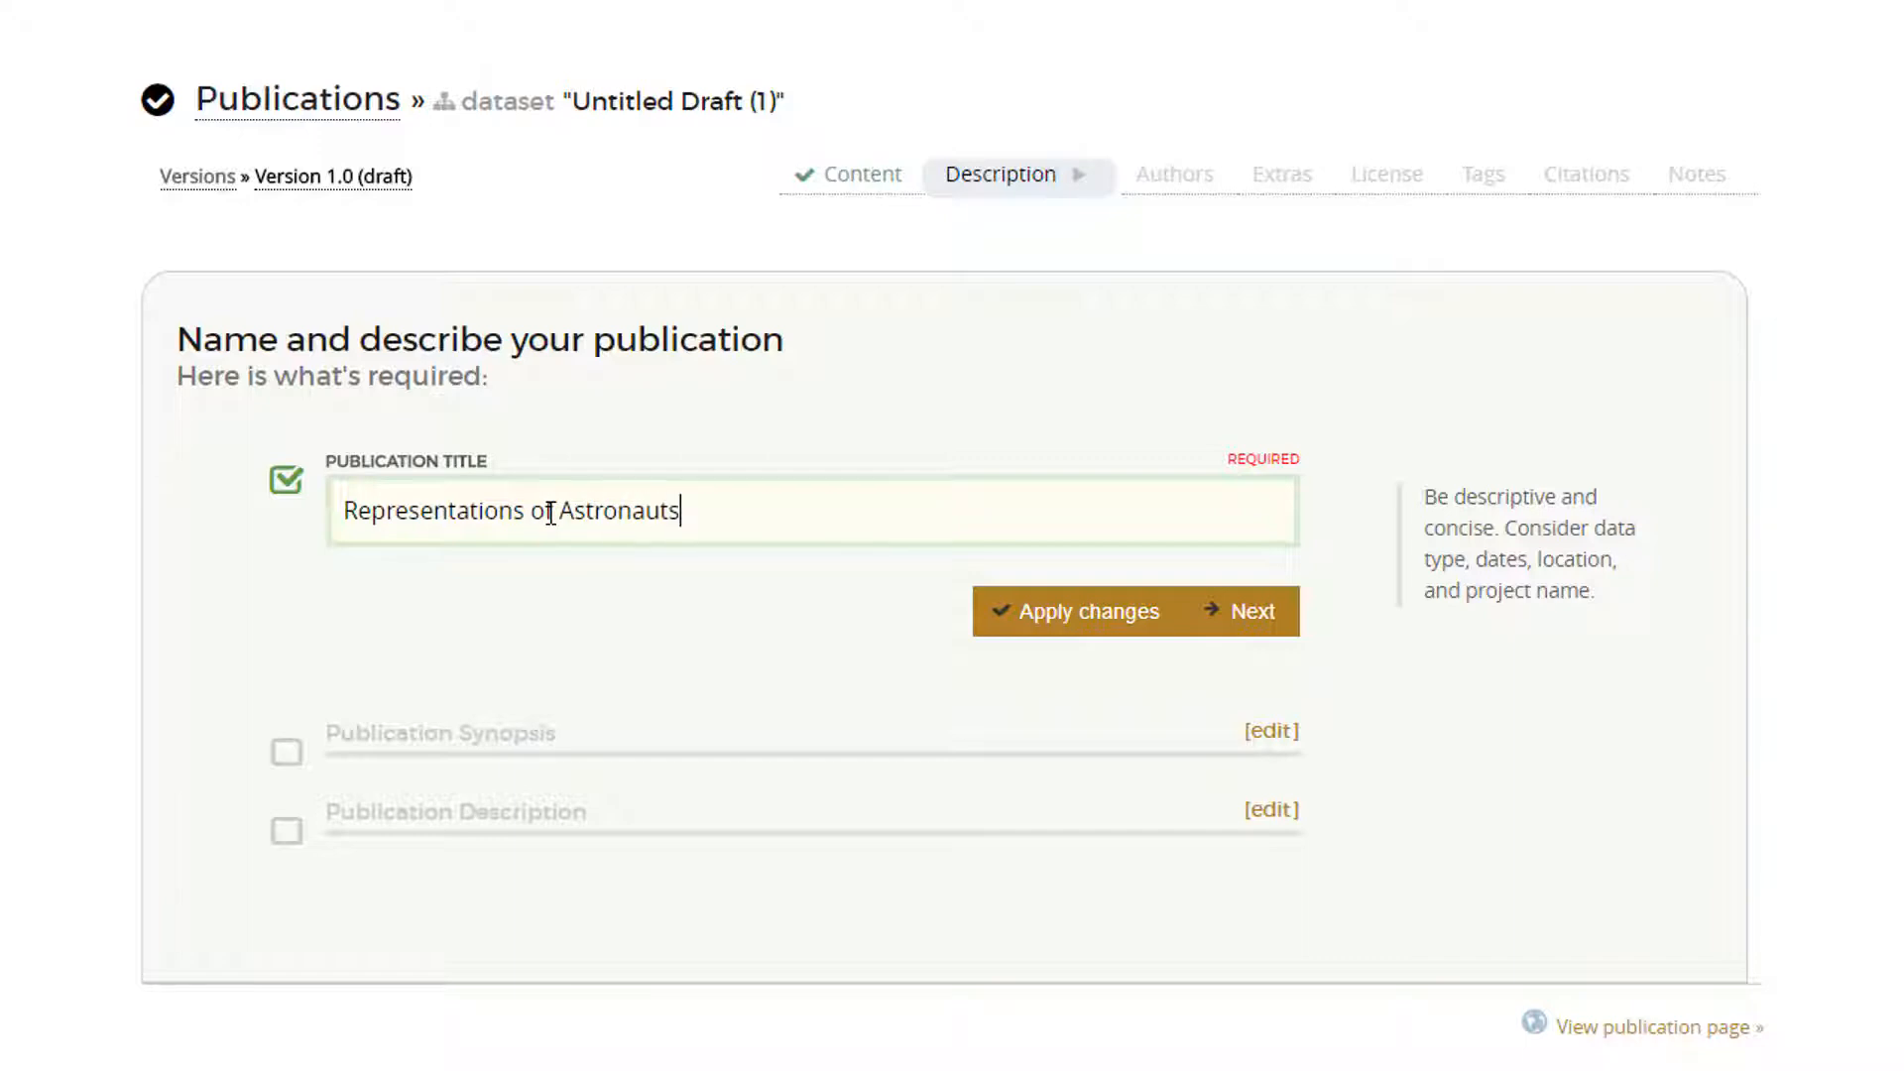
type("in Popular Culture")
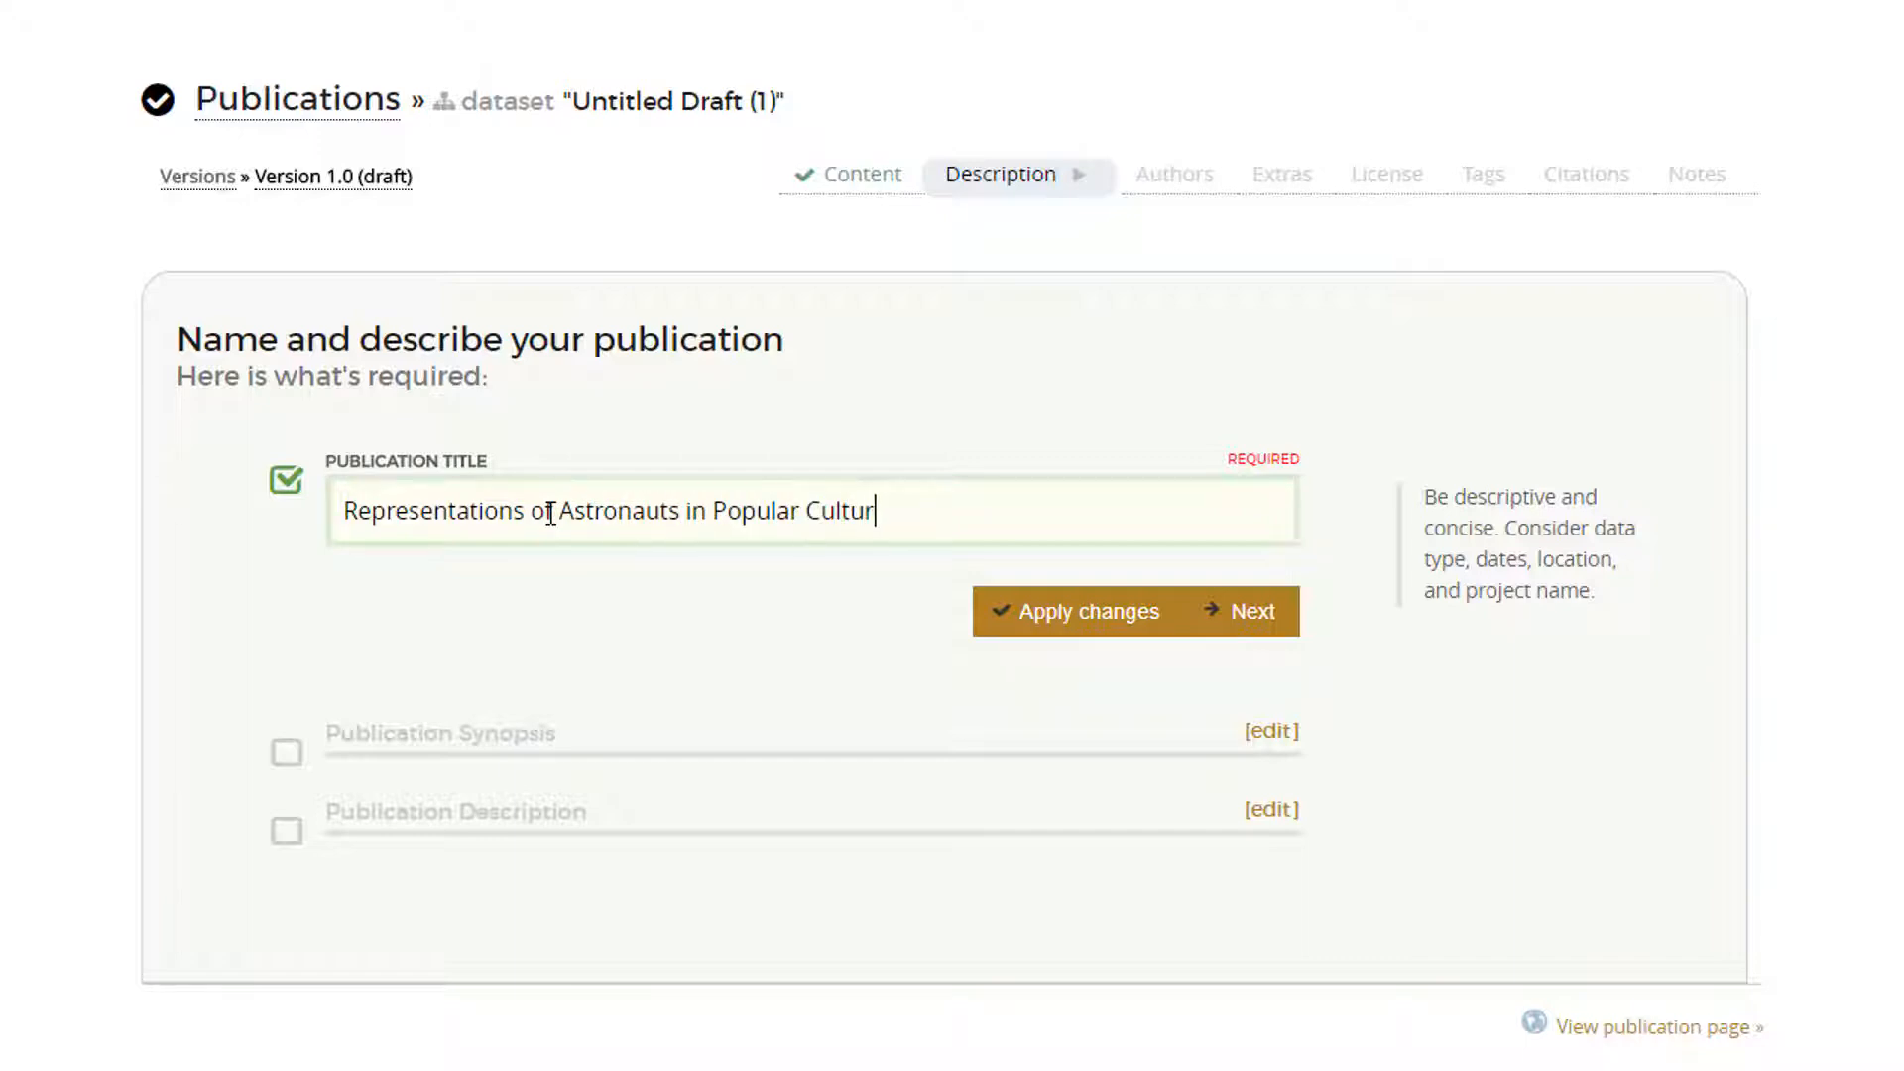
left_click(1273, 617)
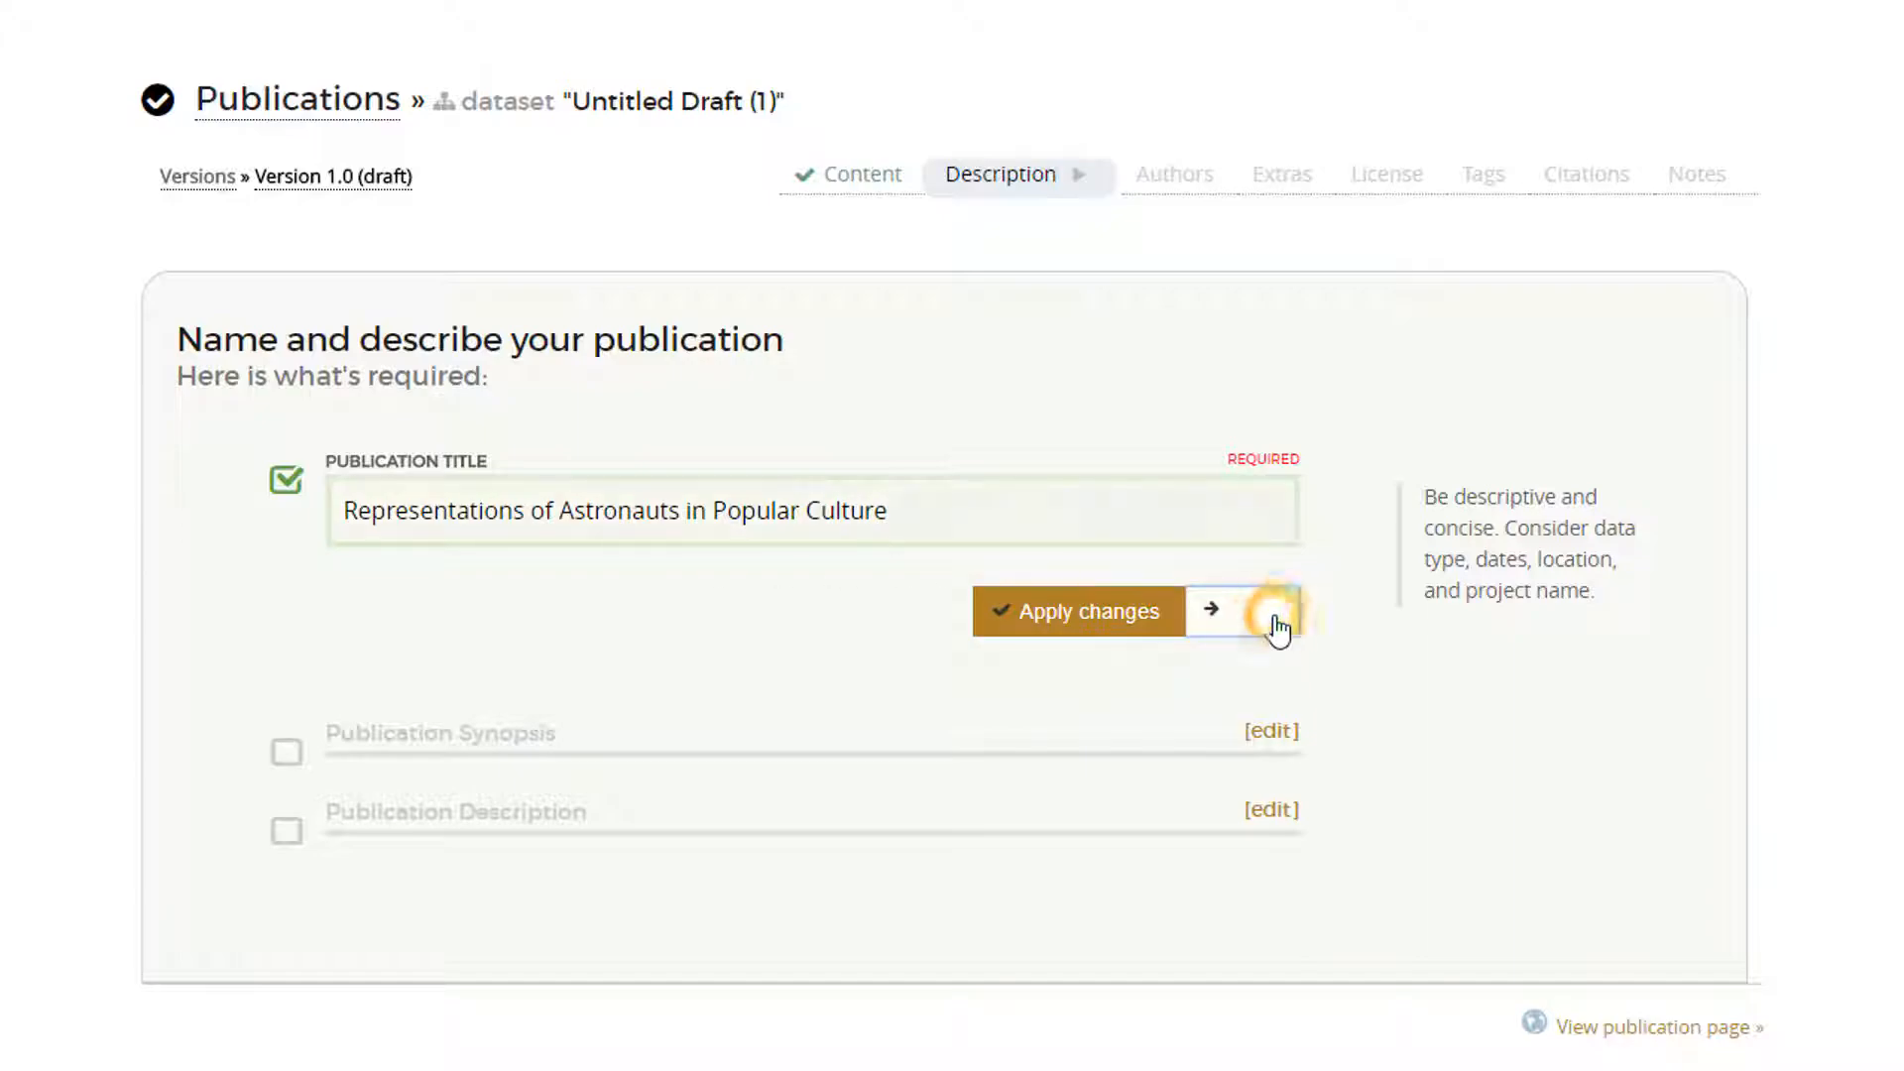
- Enter the synopsis "Lorem ipsum dolor sit amet, consectetur adipiscing elit. Quisque vehicula urna in quam consectetur posuere euismod et arcu." and continue to the description
scroll(1151, 658, "up", 3)
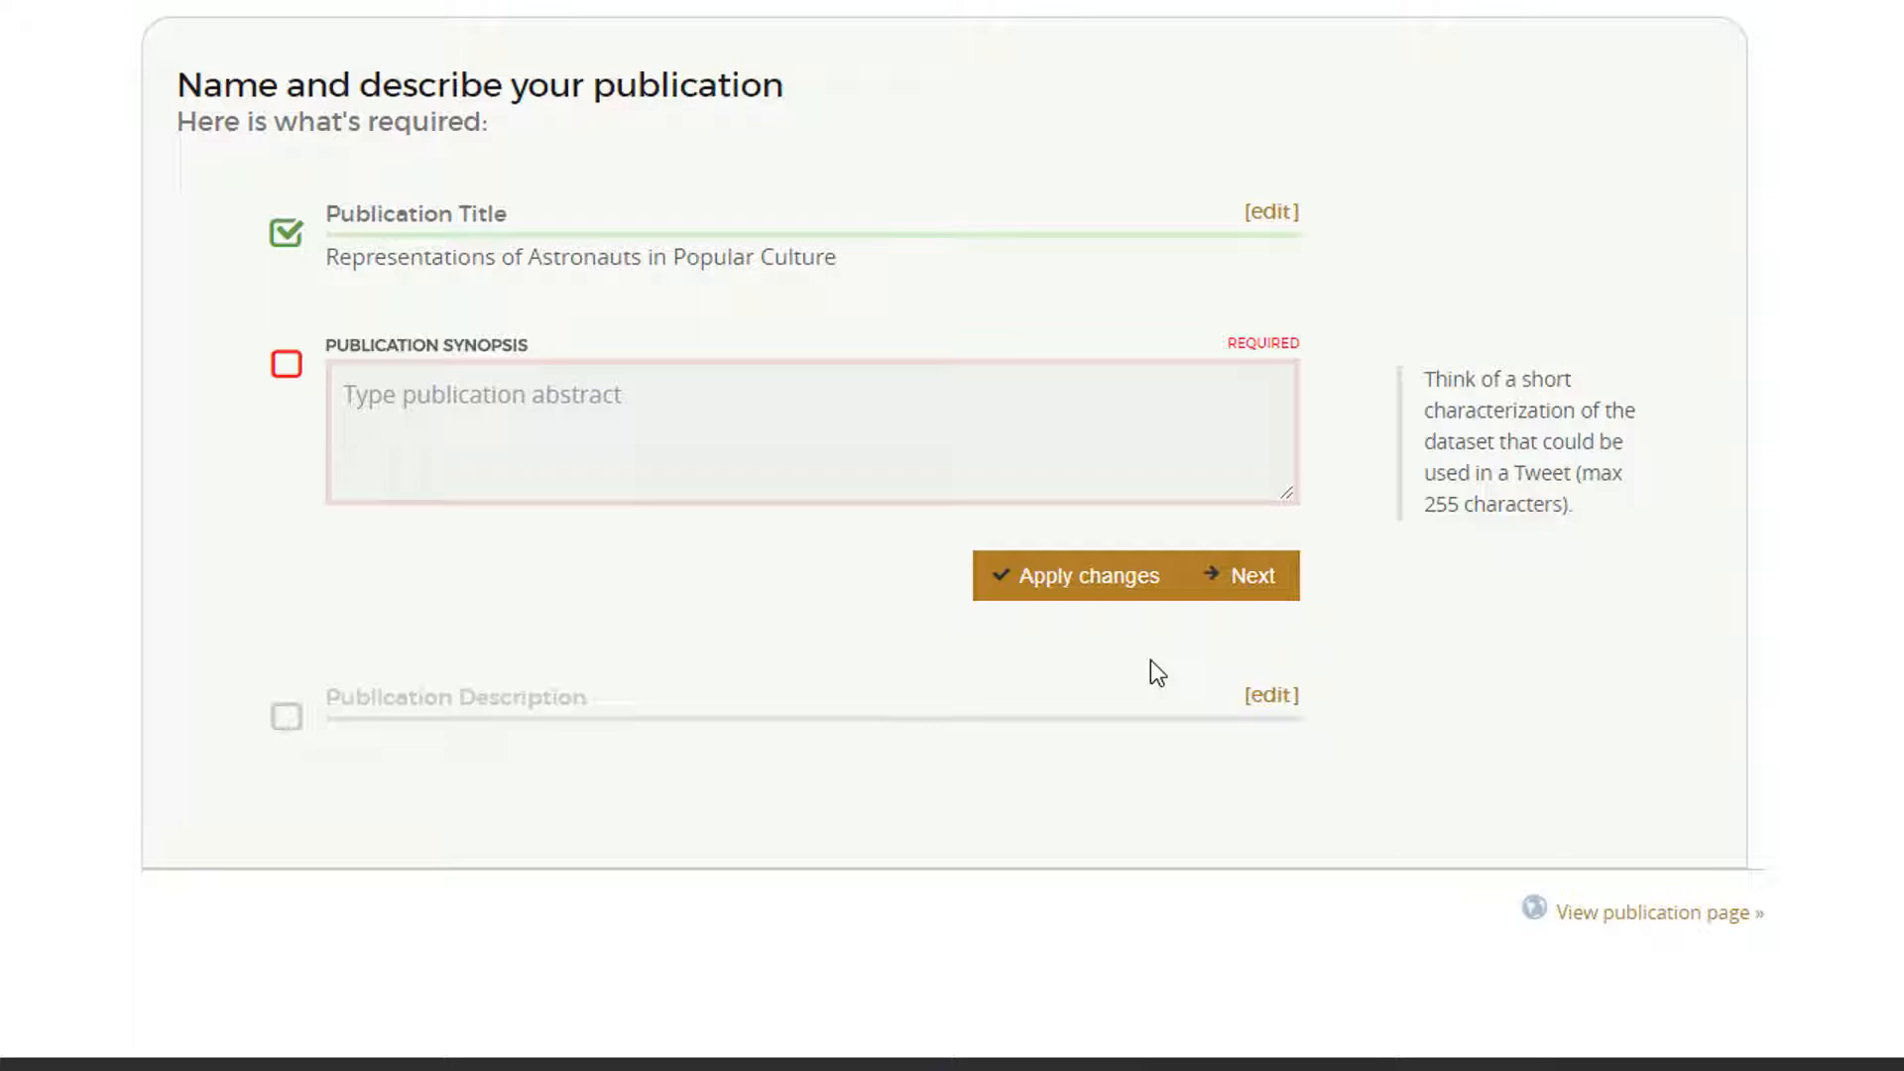
left_click(467, 397)
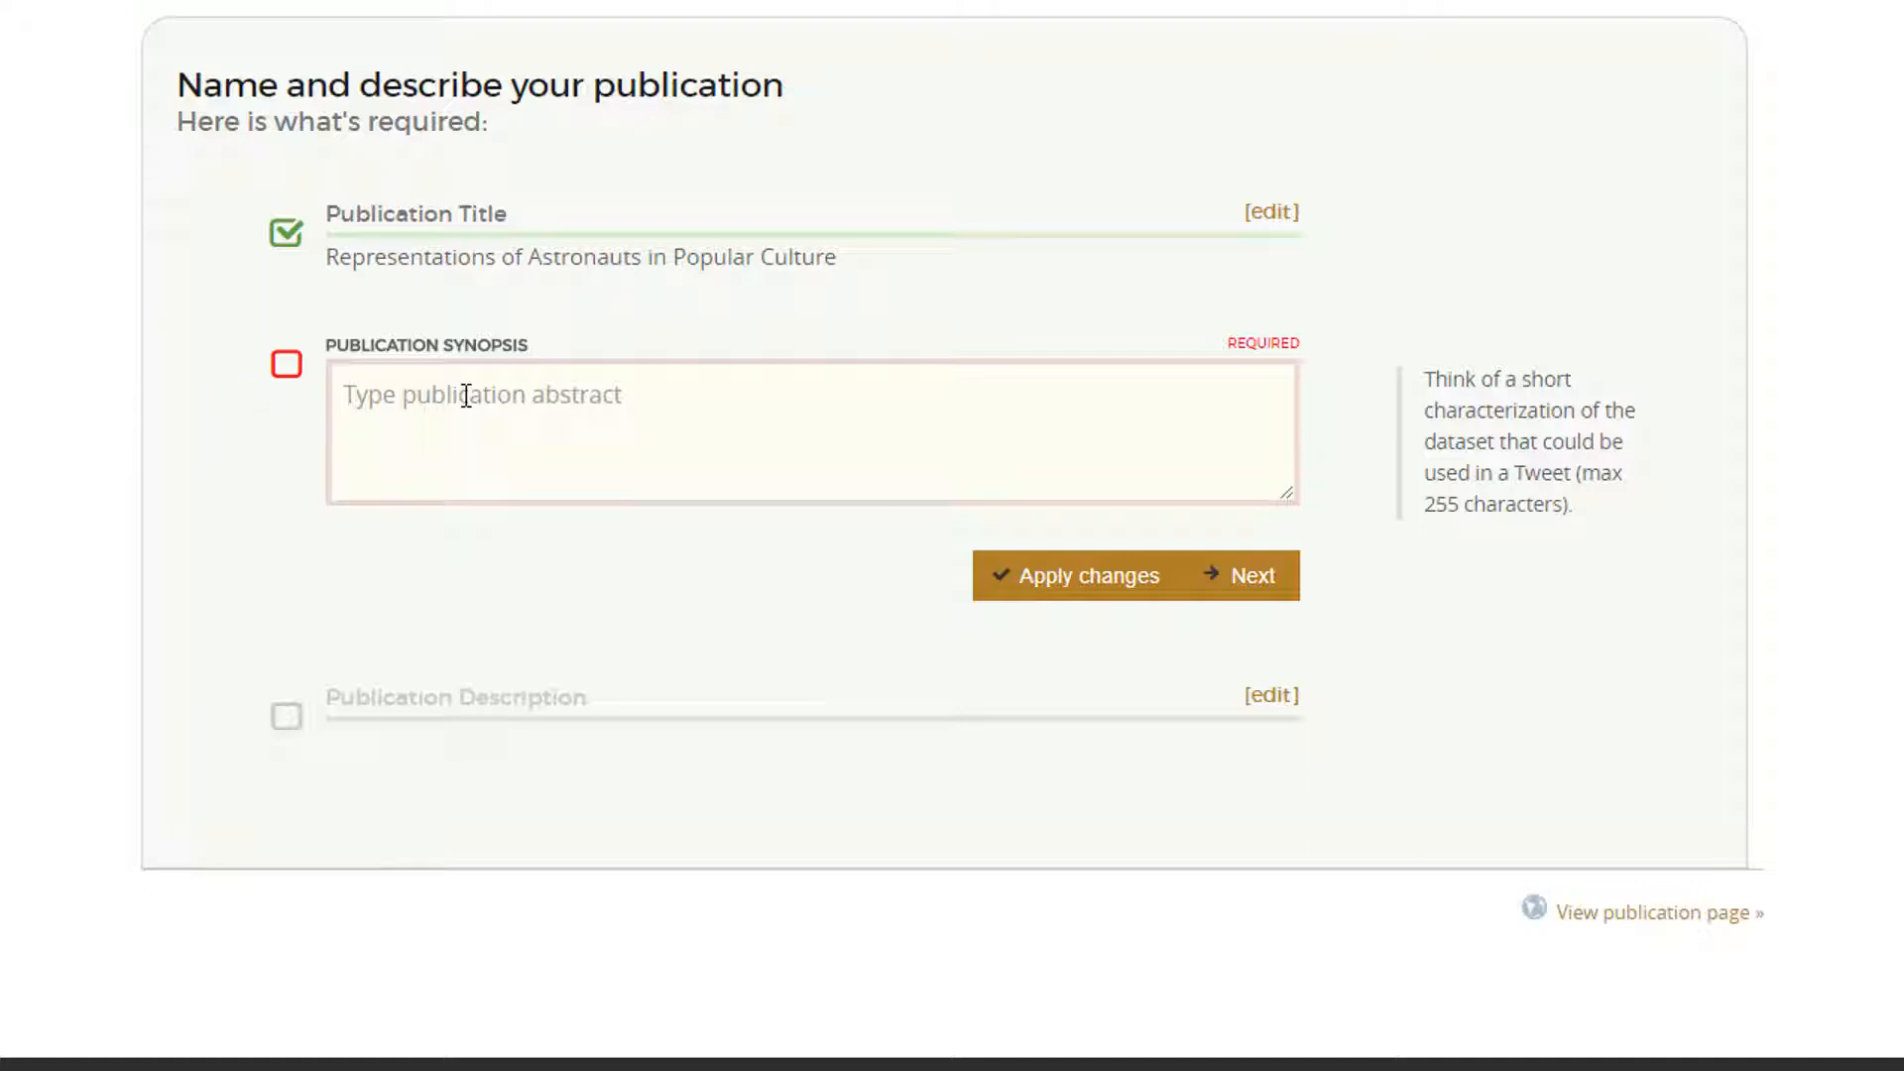
type("Lorem ipsum dolor sit amet, consectetur adipiscing elit. Quisque vehicula urna in quam consectetur posuere euismod et arcu.")
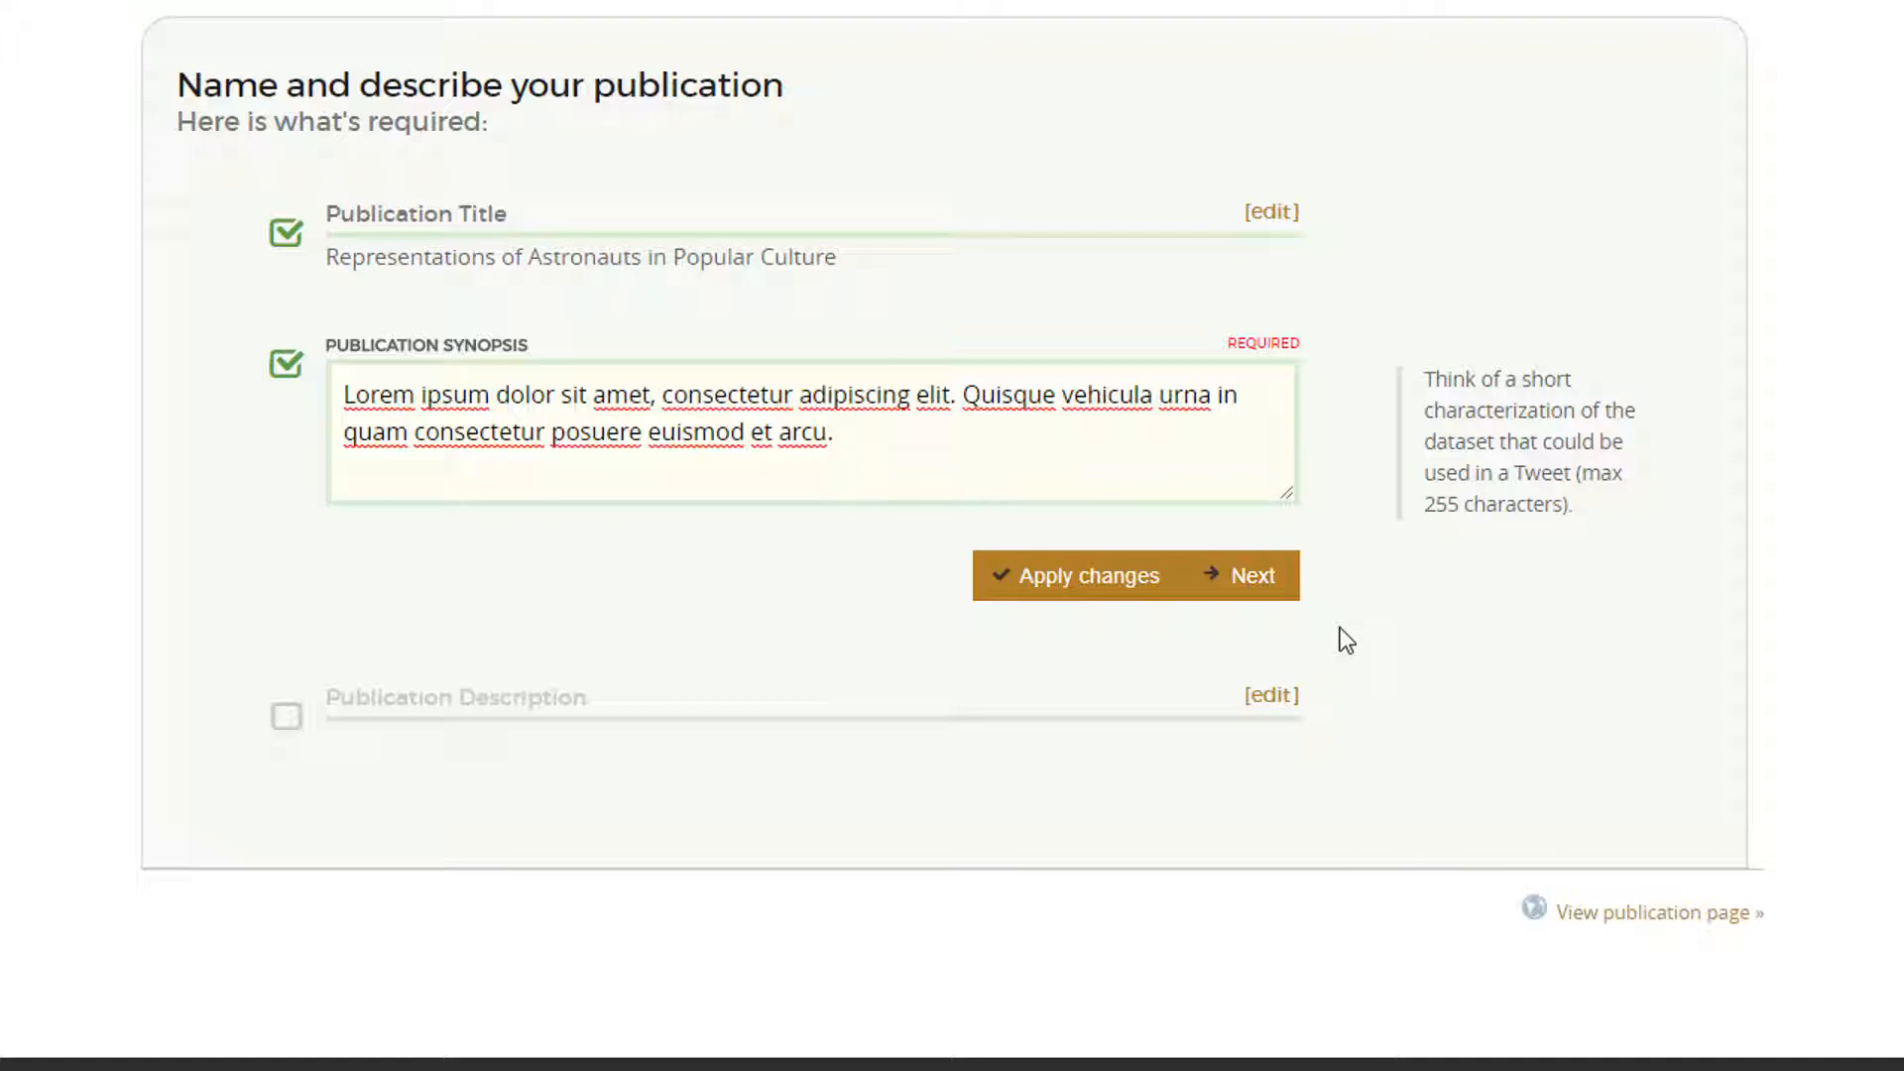
left_click(1260, 596)
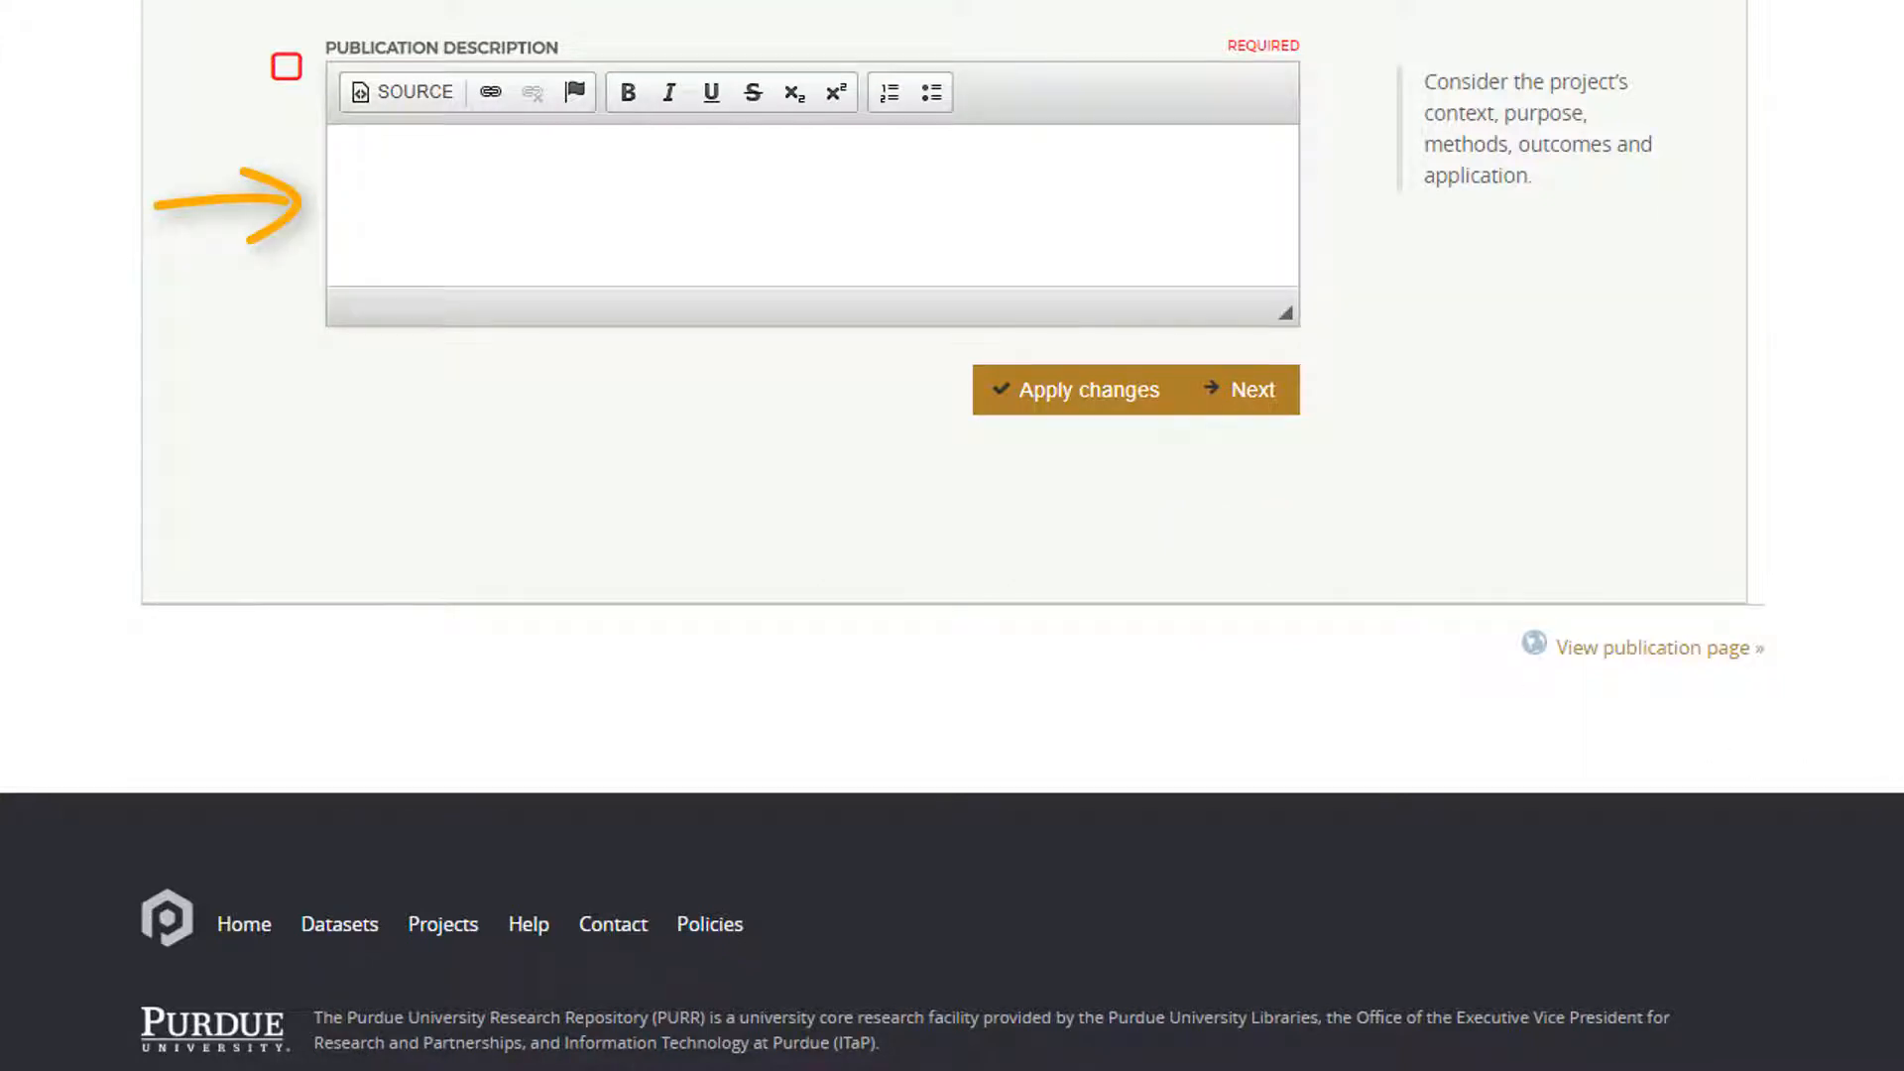
- Paste the copied lorem ipsum text as the publication description and continue to the authors
left_click(467, 158)
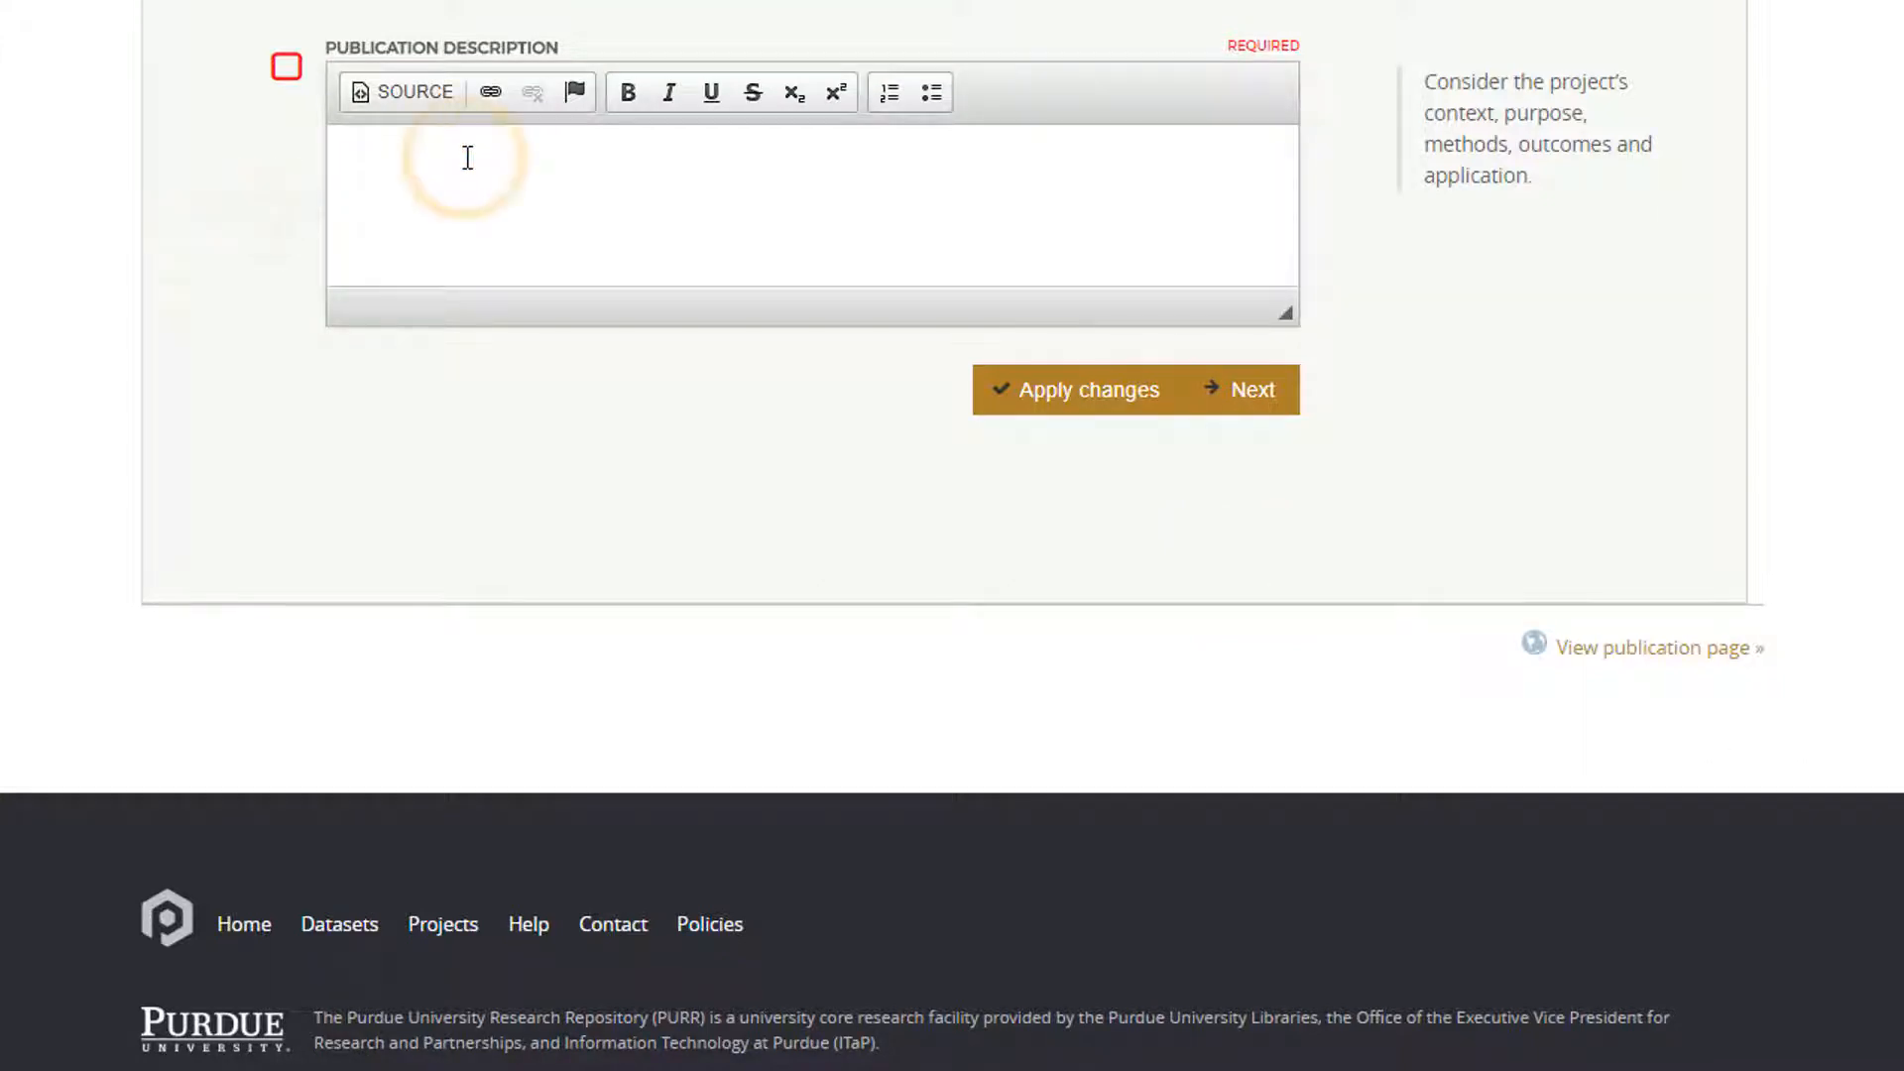
key("ctrl+v")
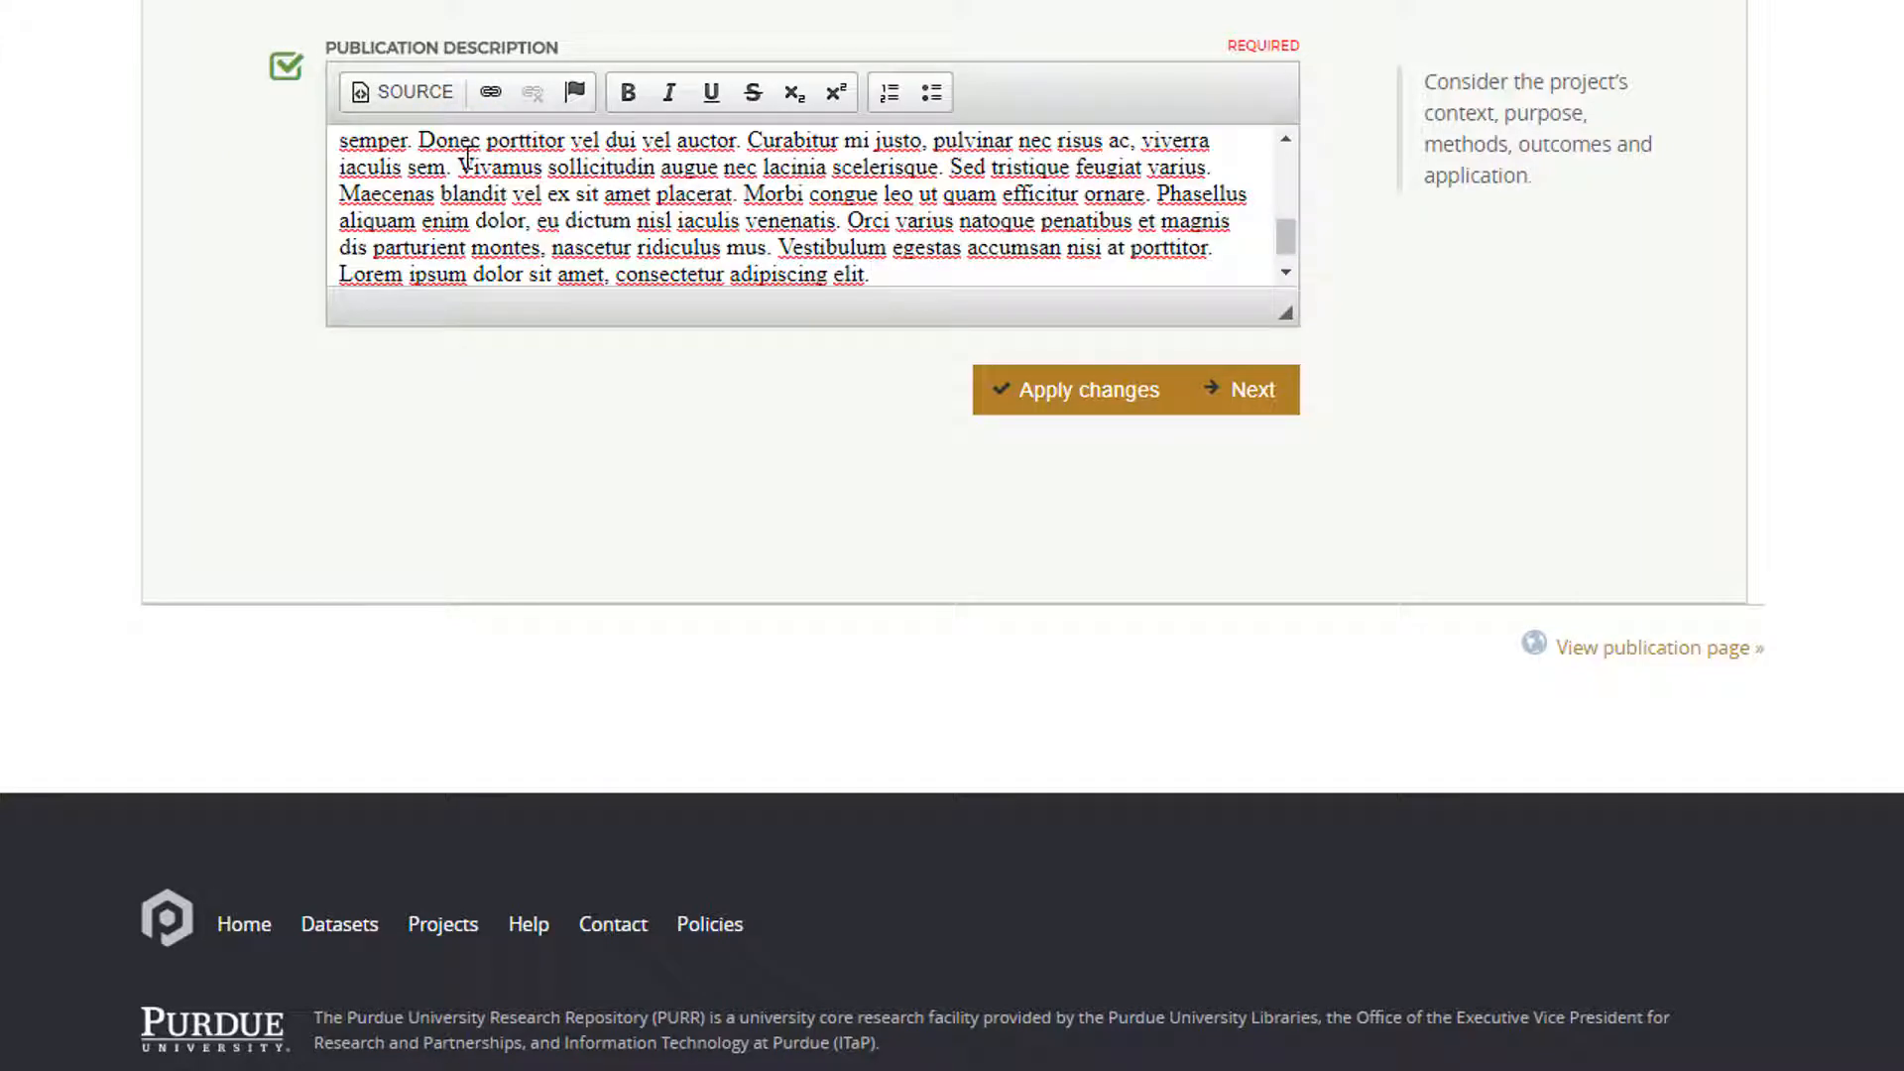
scroll(560, 218, "up", 10)
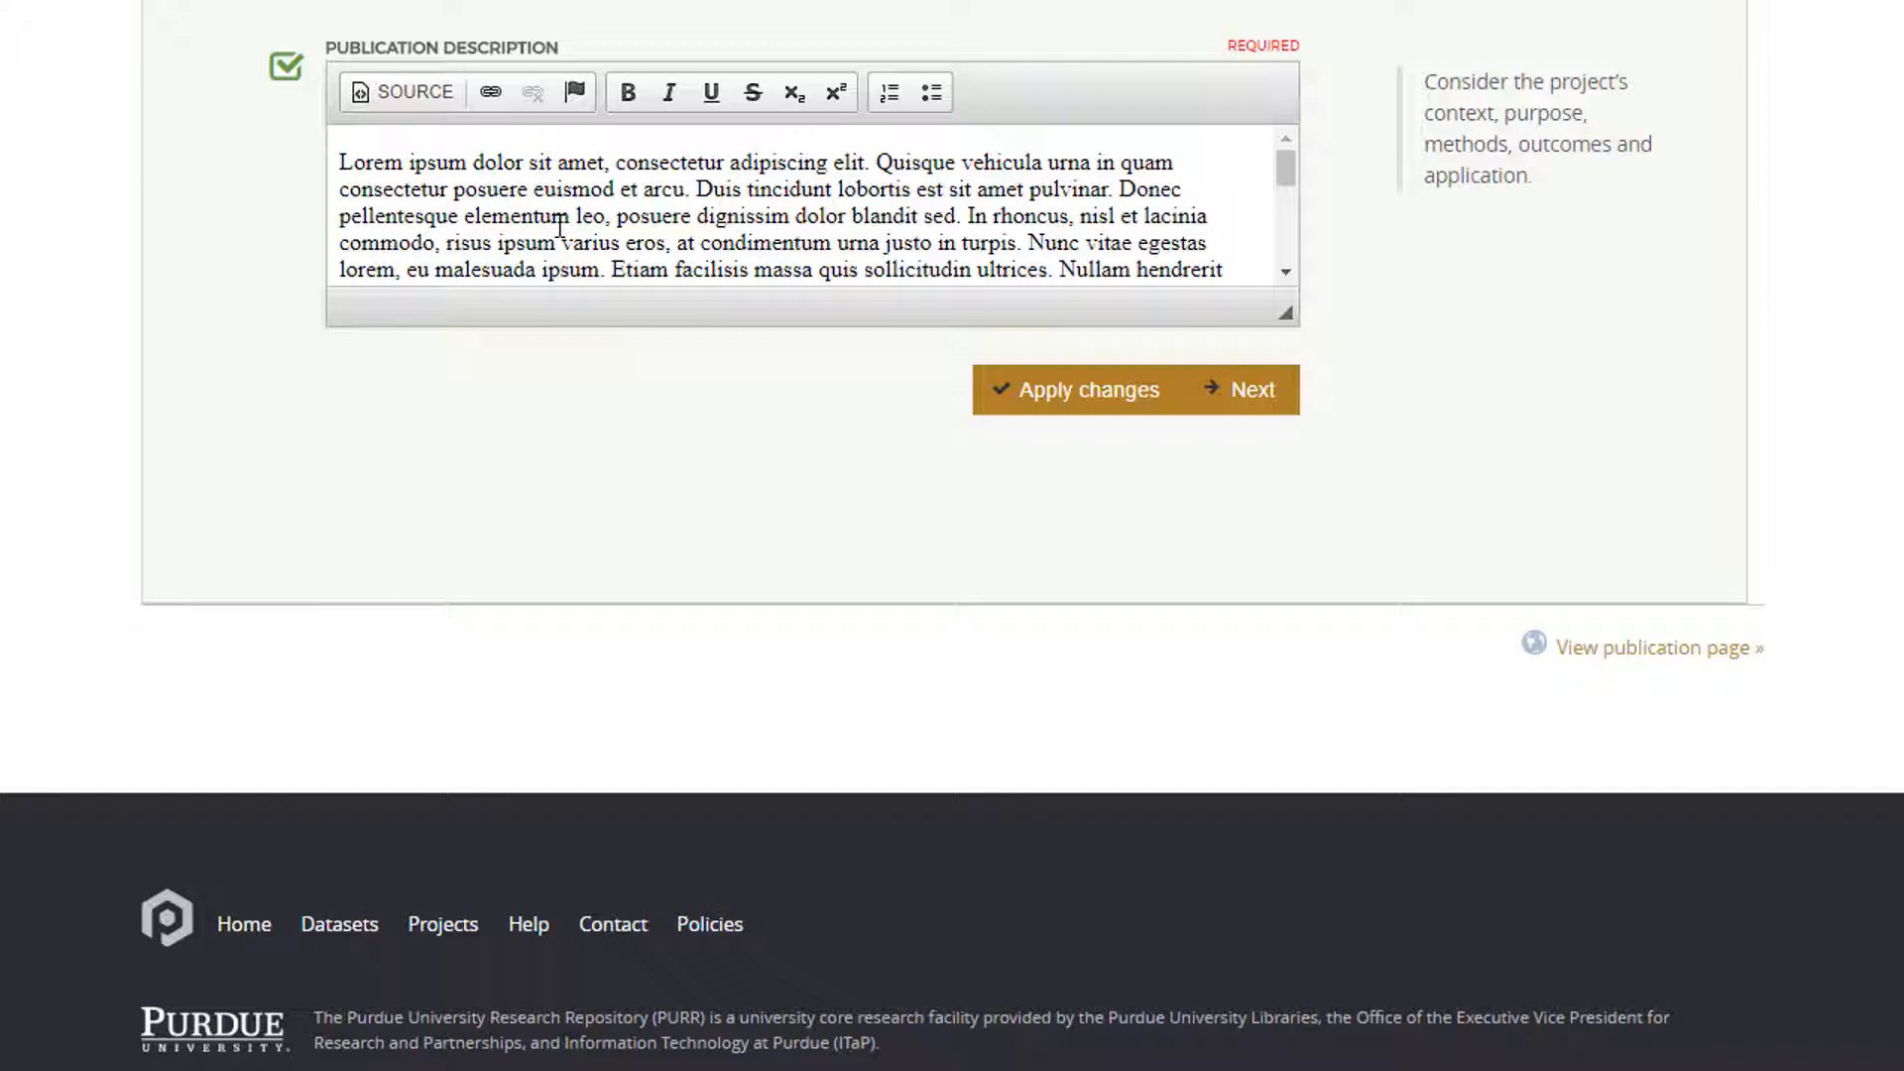
left_click(1235, 390)
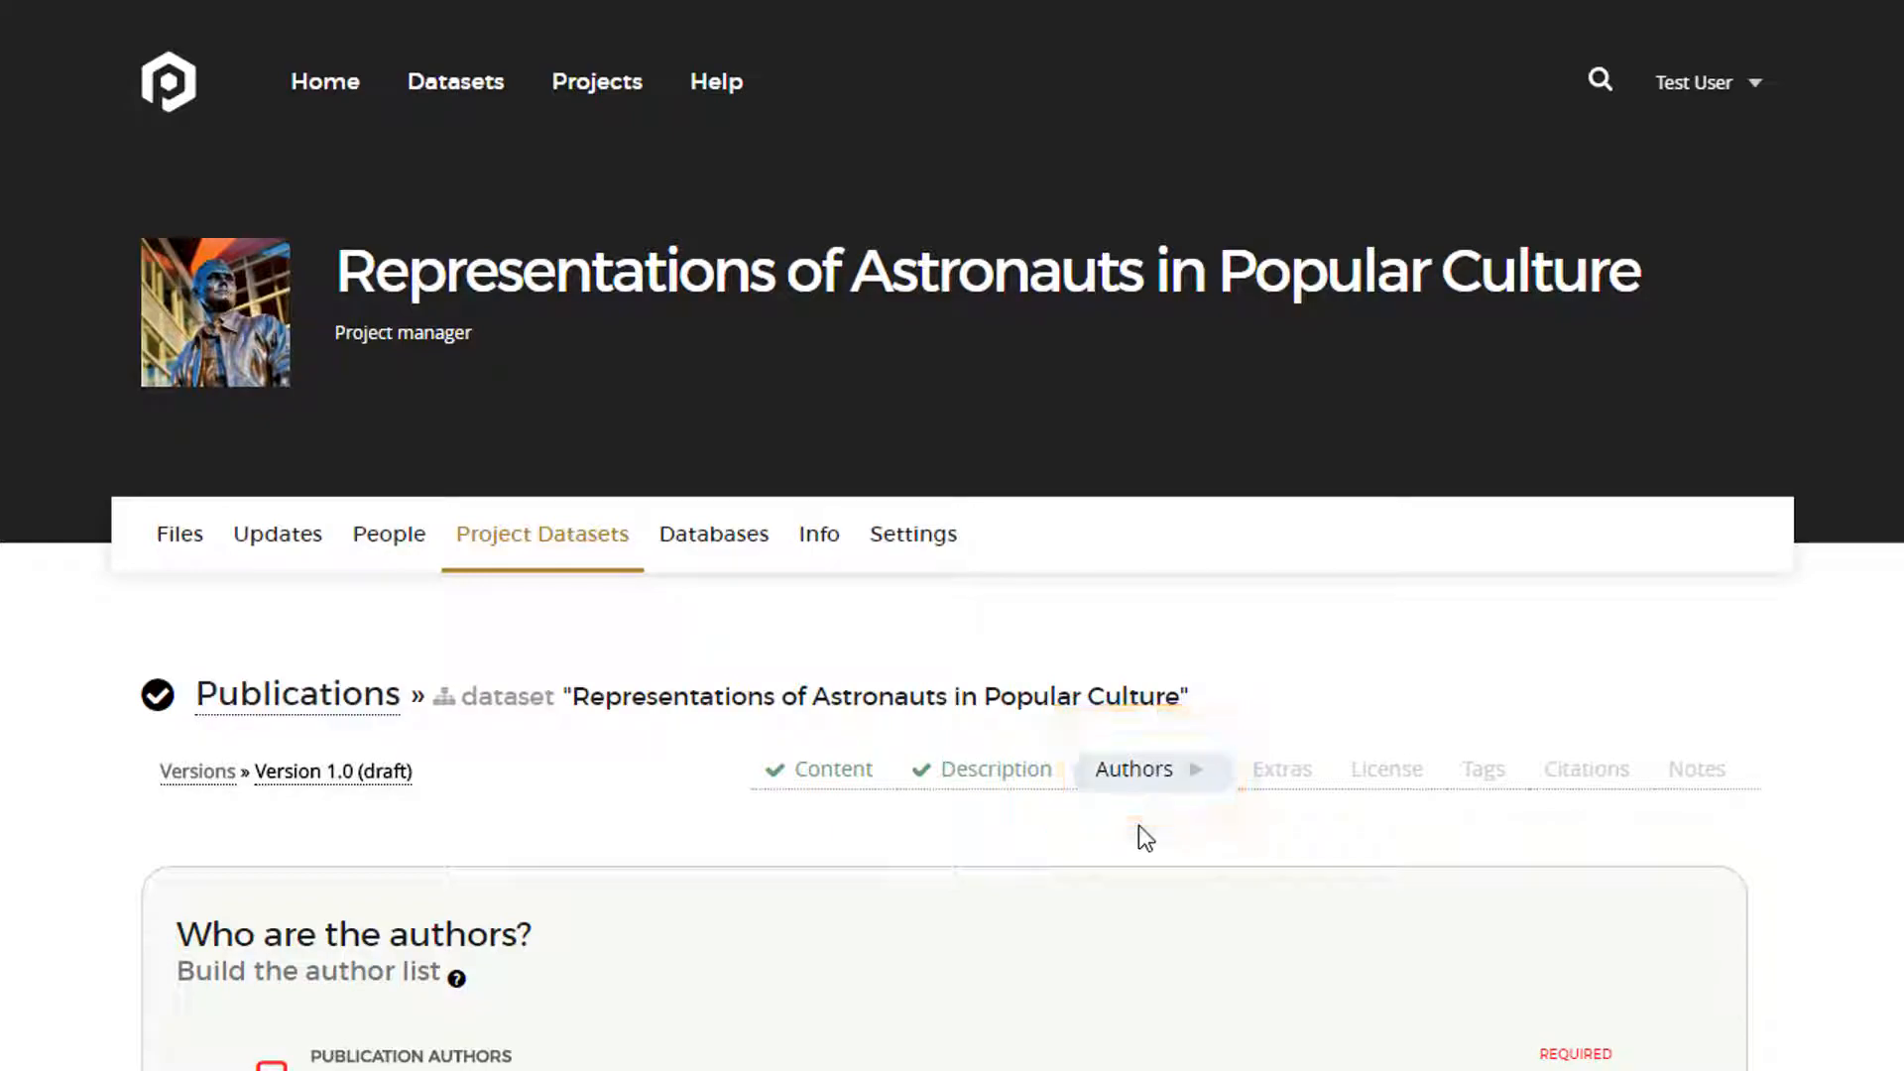
- Select the fifth listed project team member and Test User as publication authors and save the selection
scroll(1147, 838, "down", 2)
scroll(1141, 833, "down", 4)
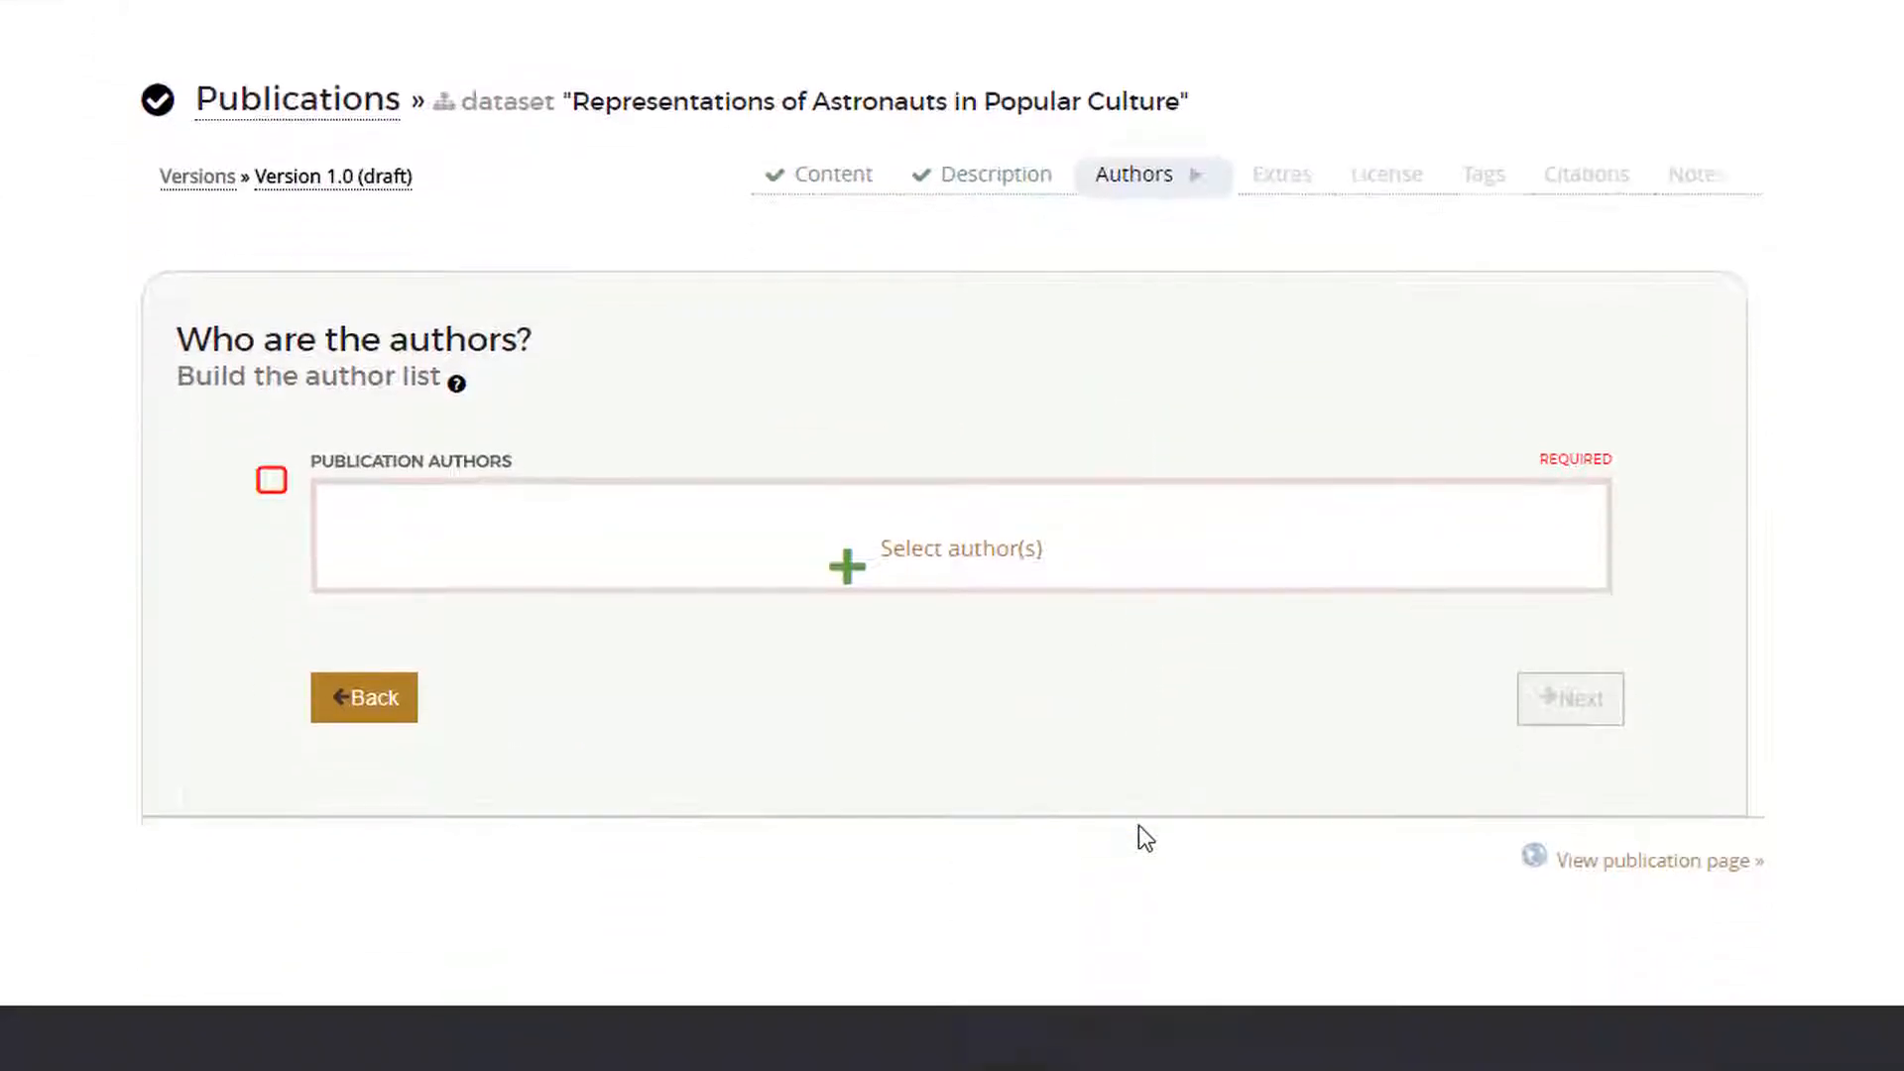
left_click(956, 554)
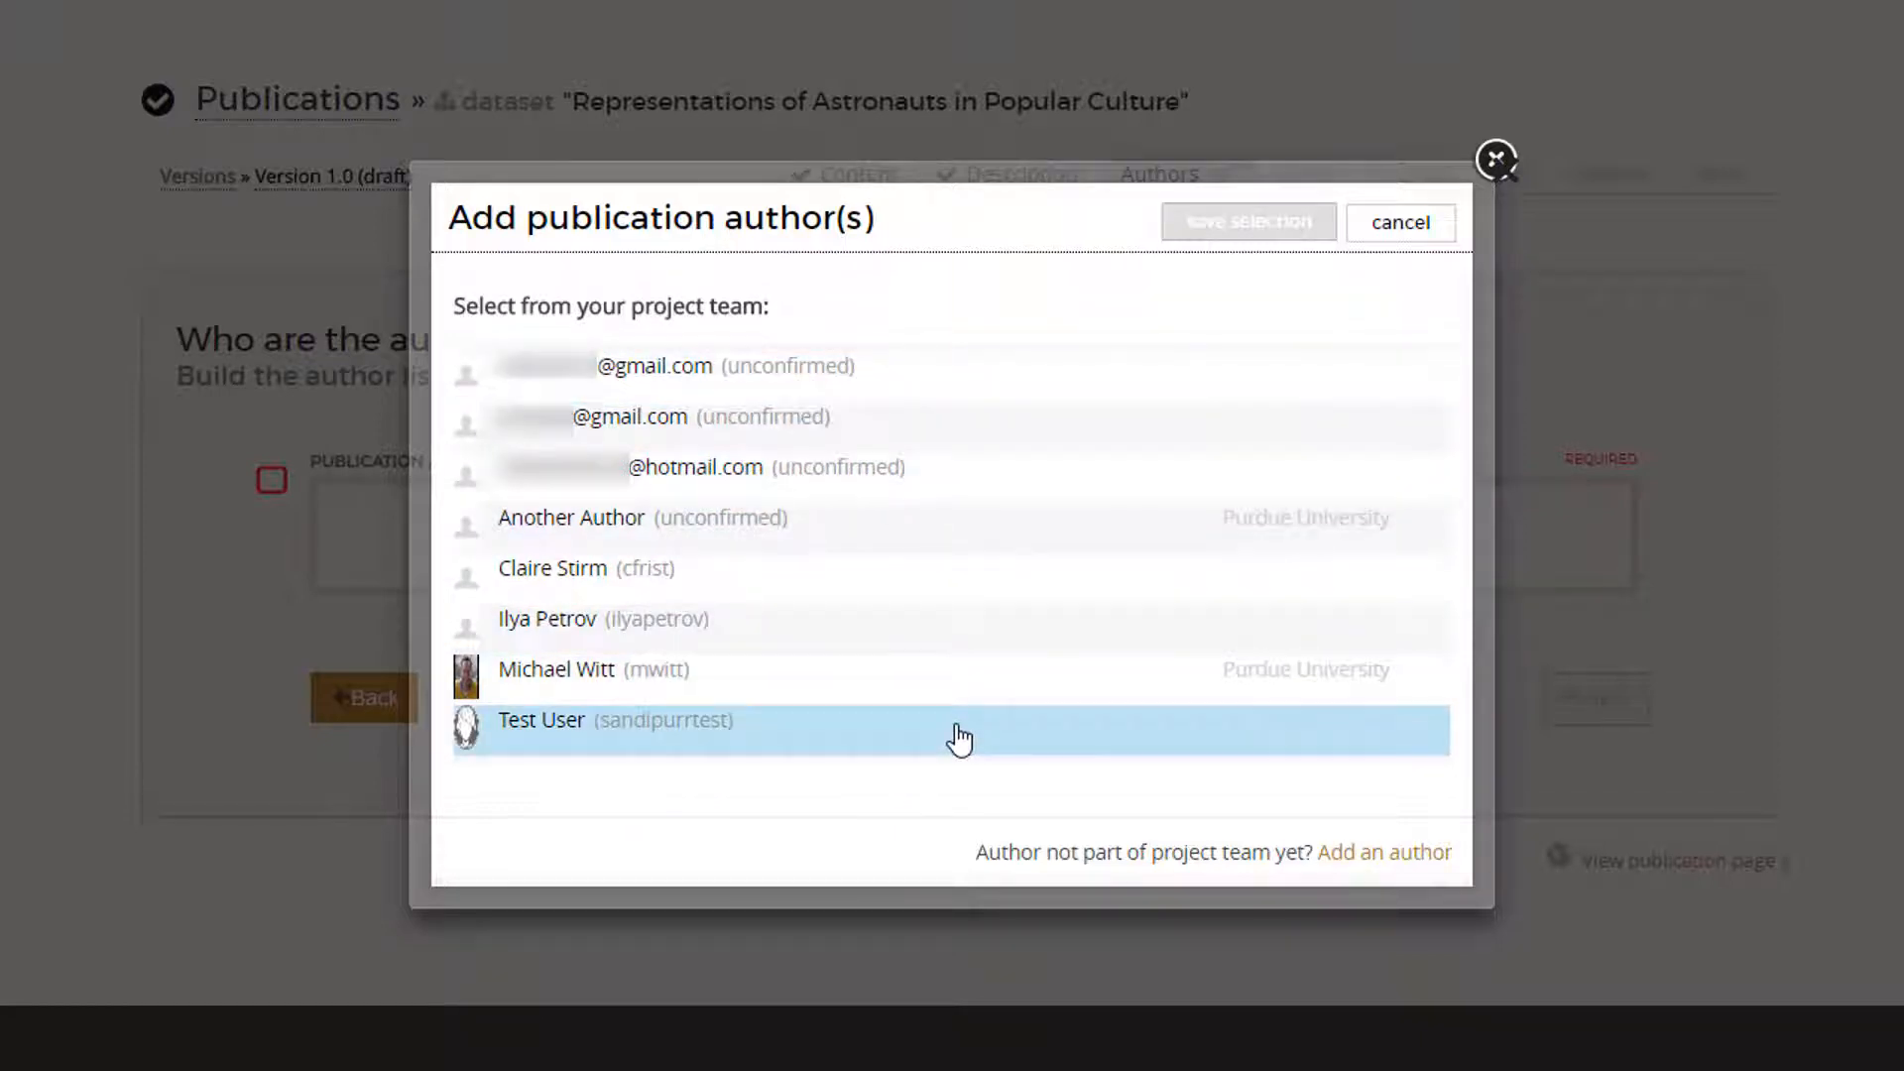
left_click(960, 580)
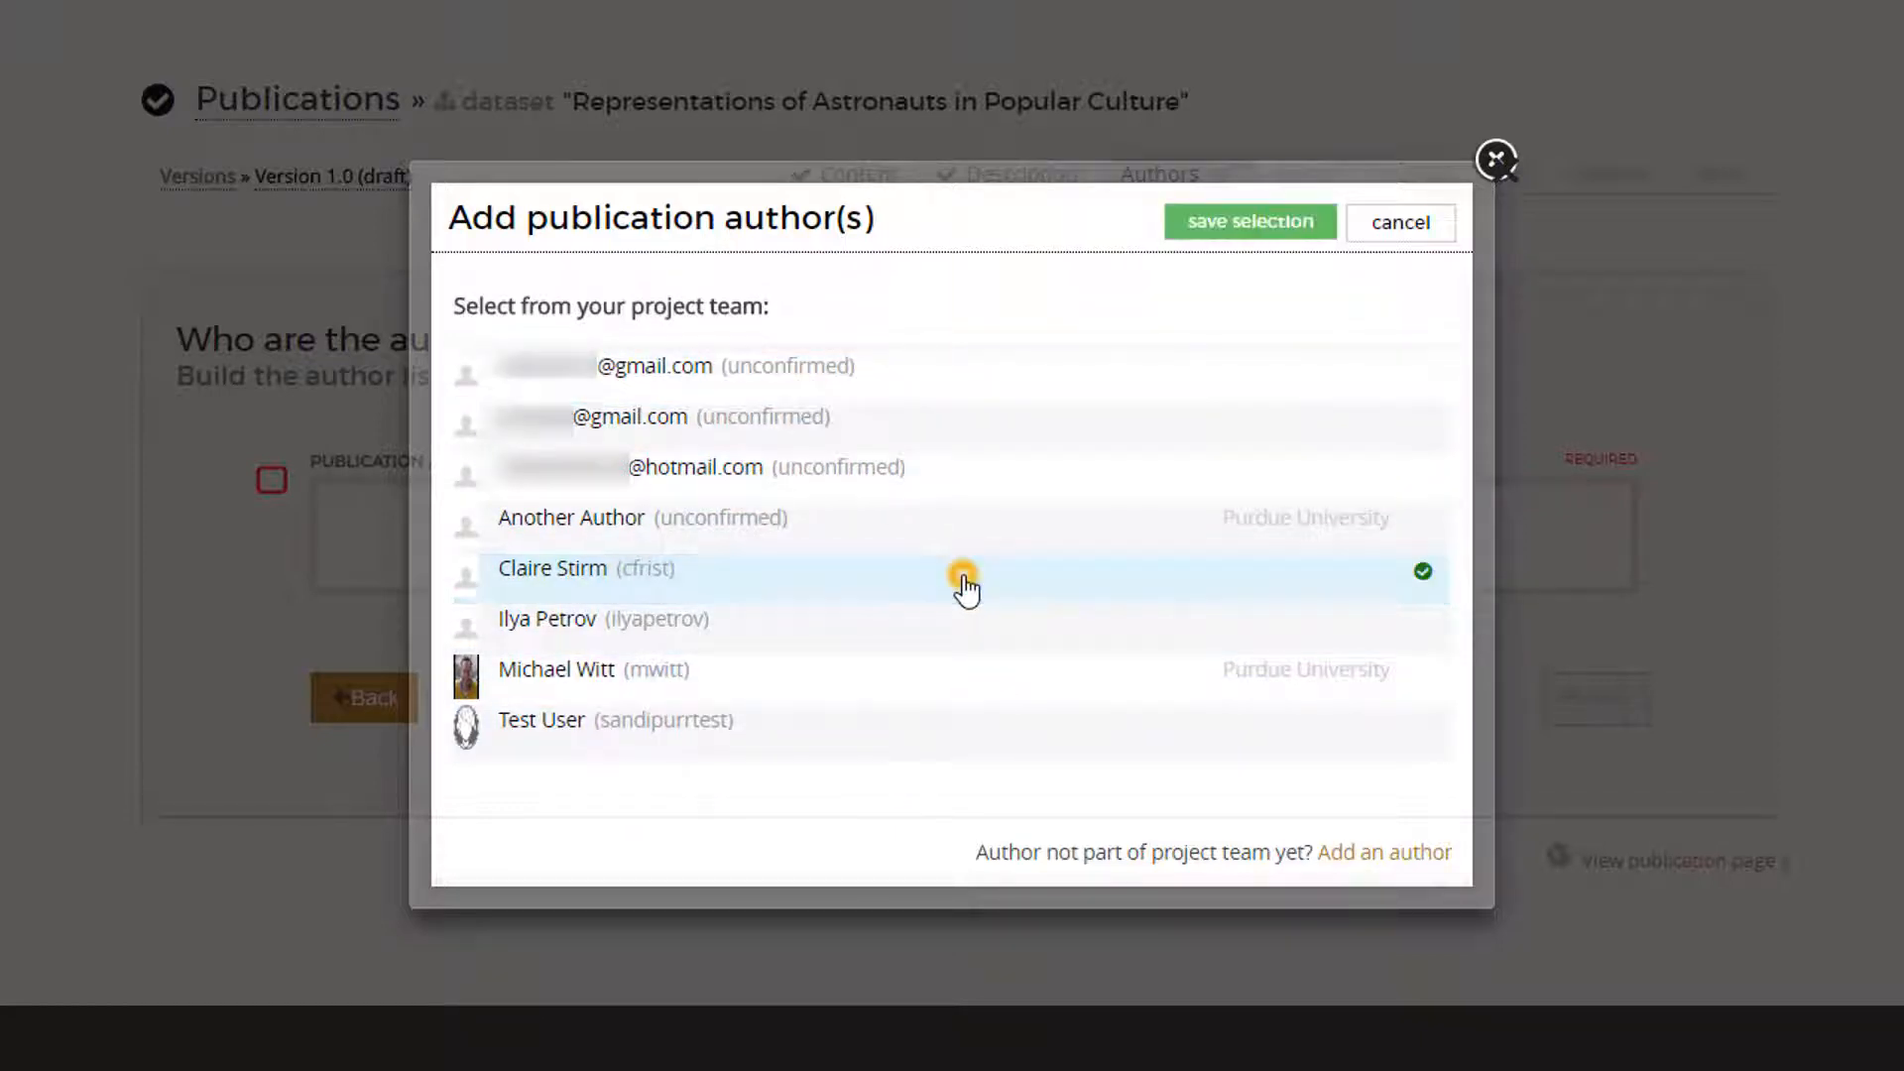
left_click(959, 749)
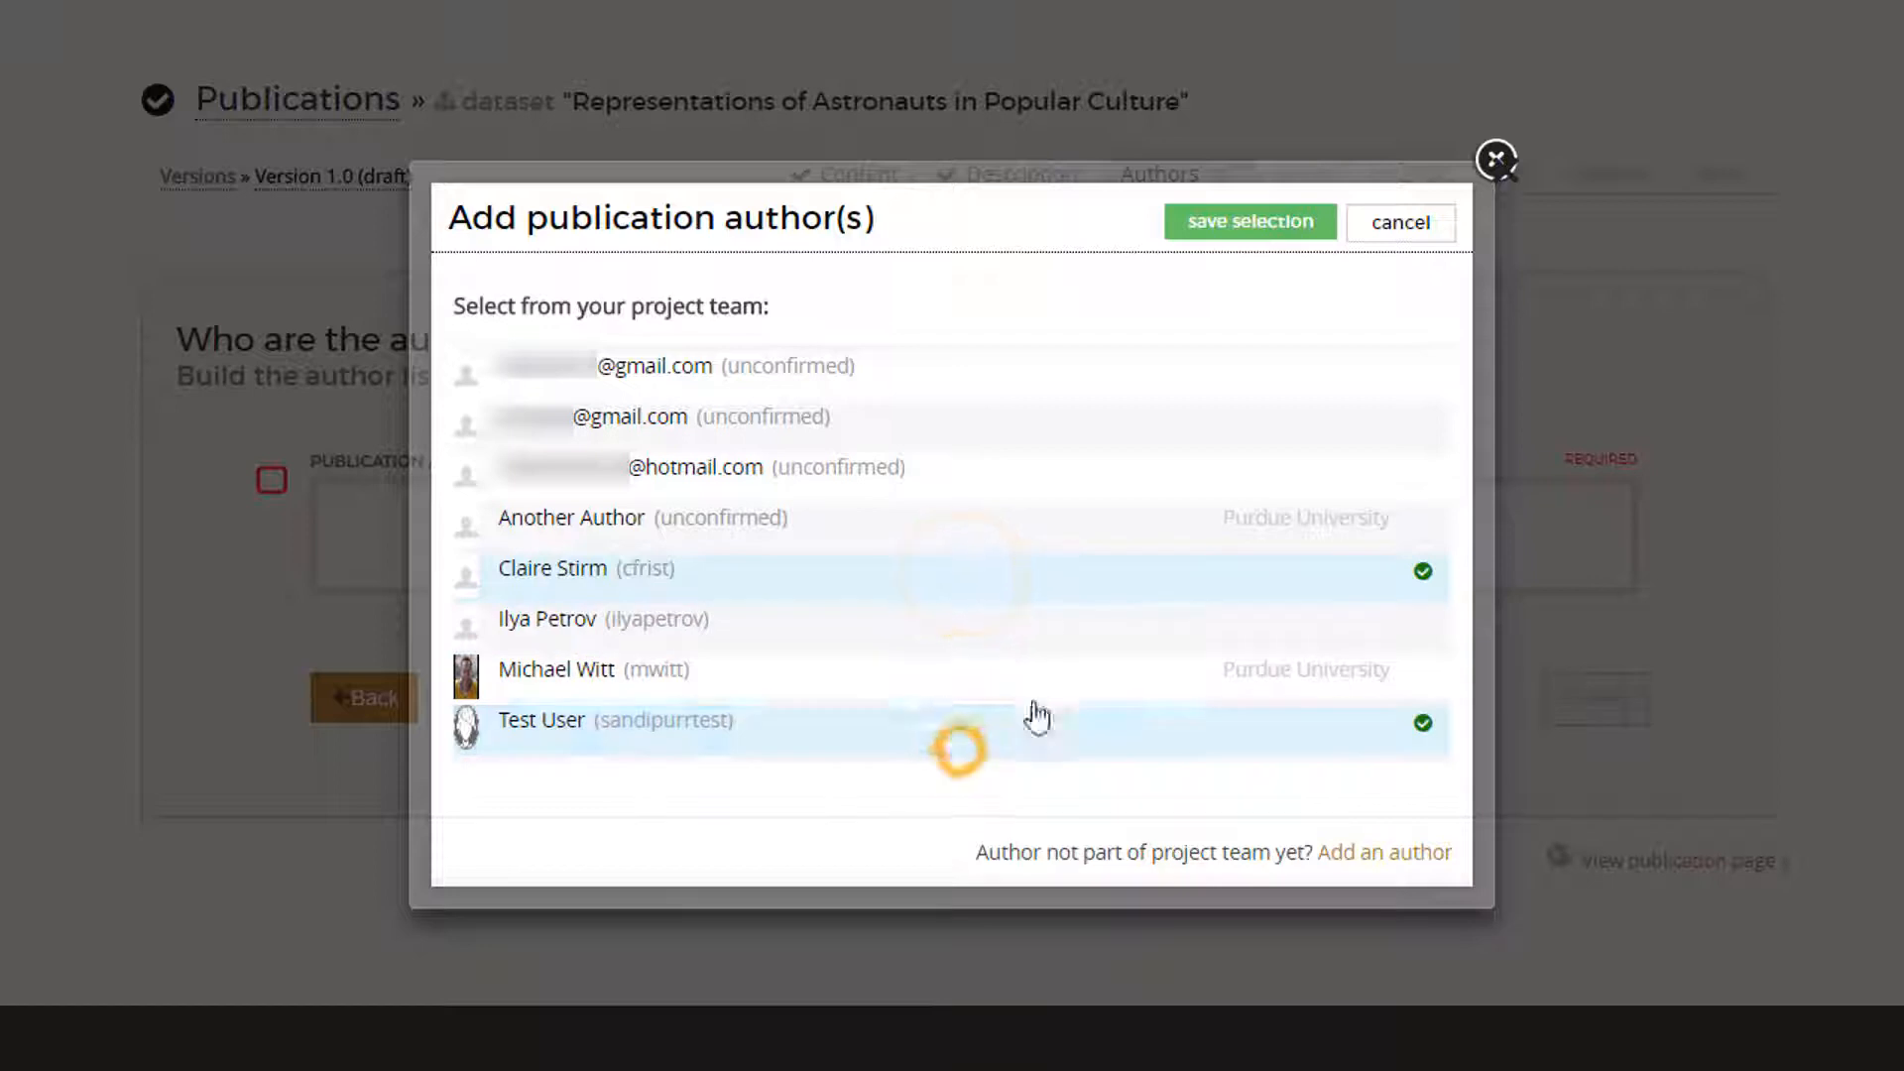
left_click(1275, 230)
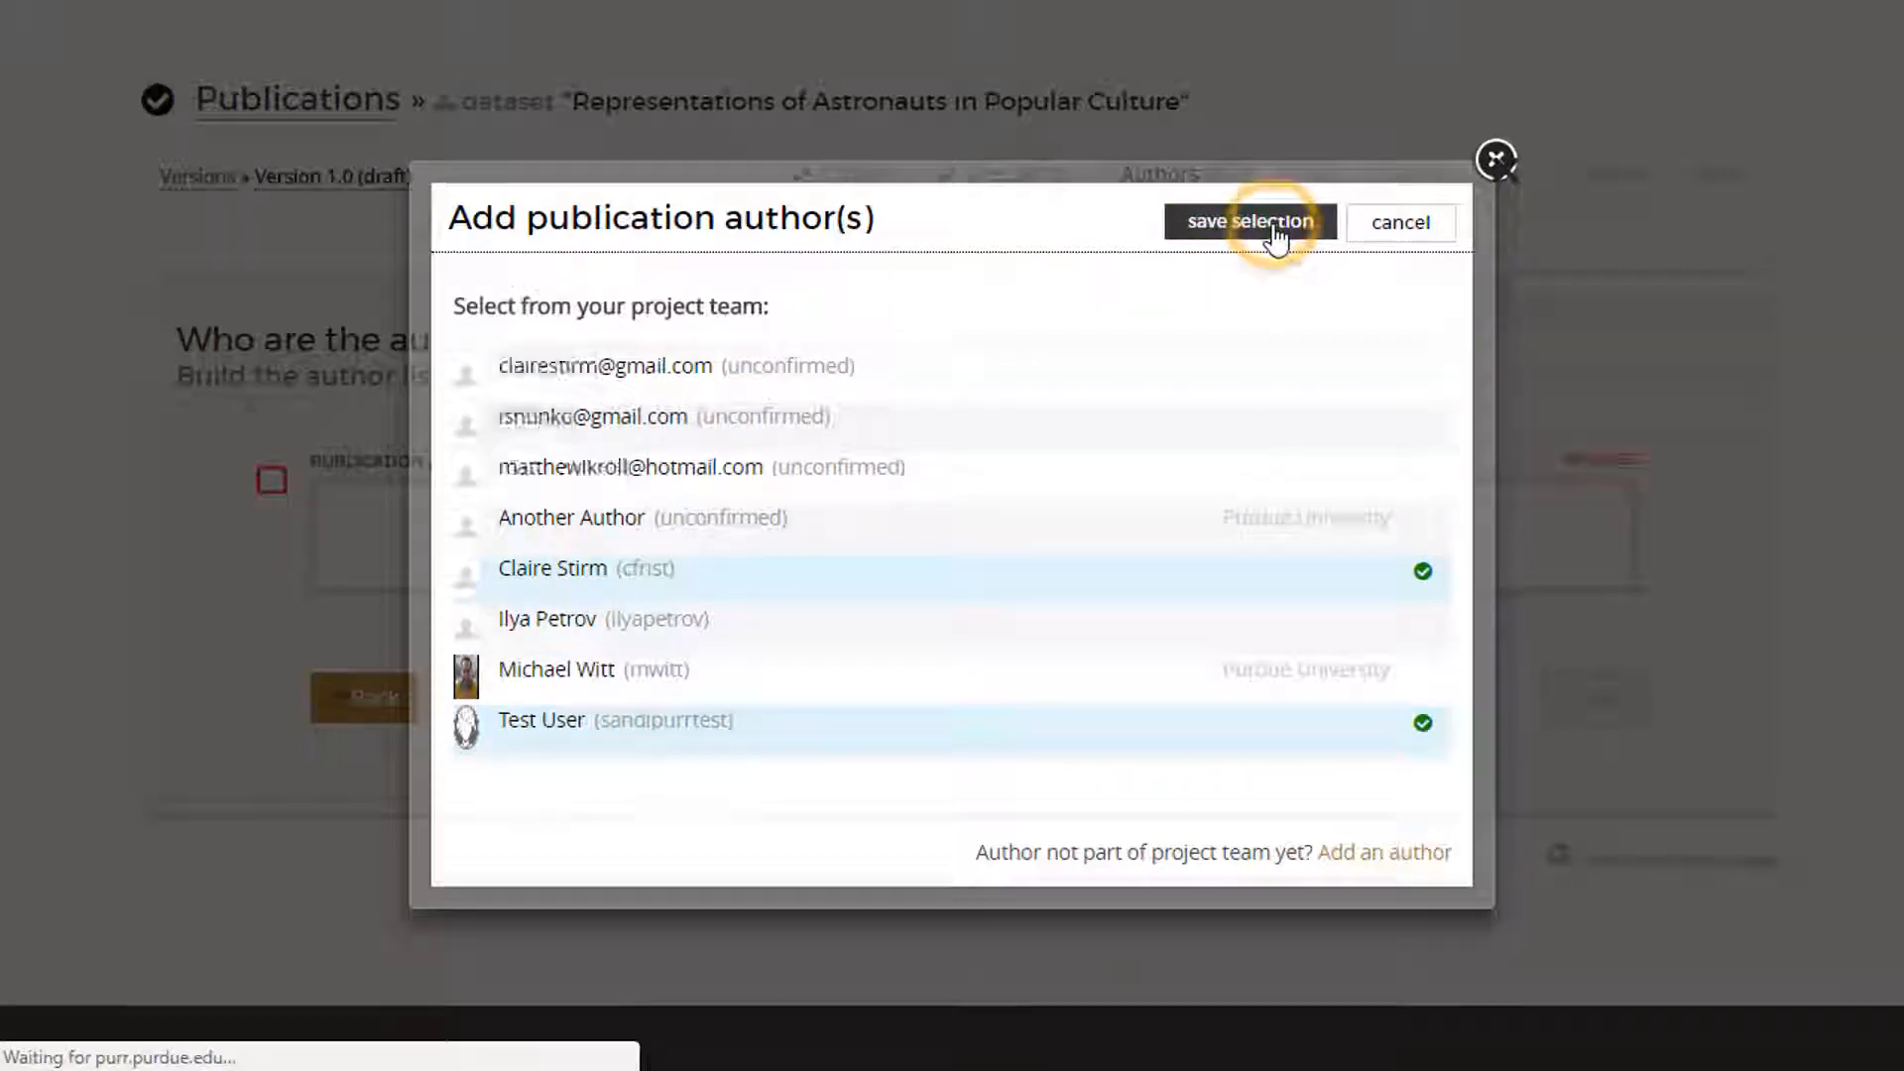
- Add a new author from outside the project team, entering the first name, last name and the institution Purdue University
scroll(1311, 838, "down", 3)
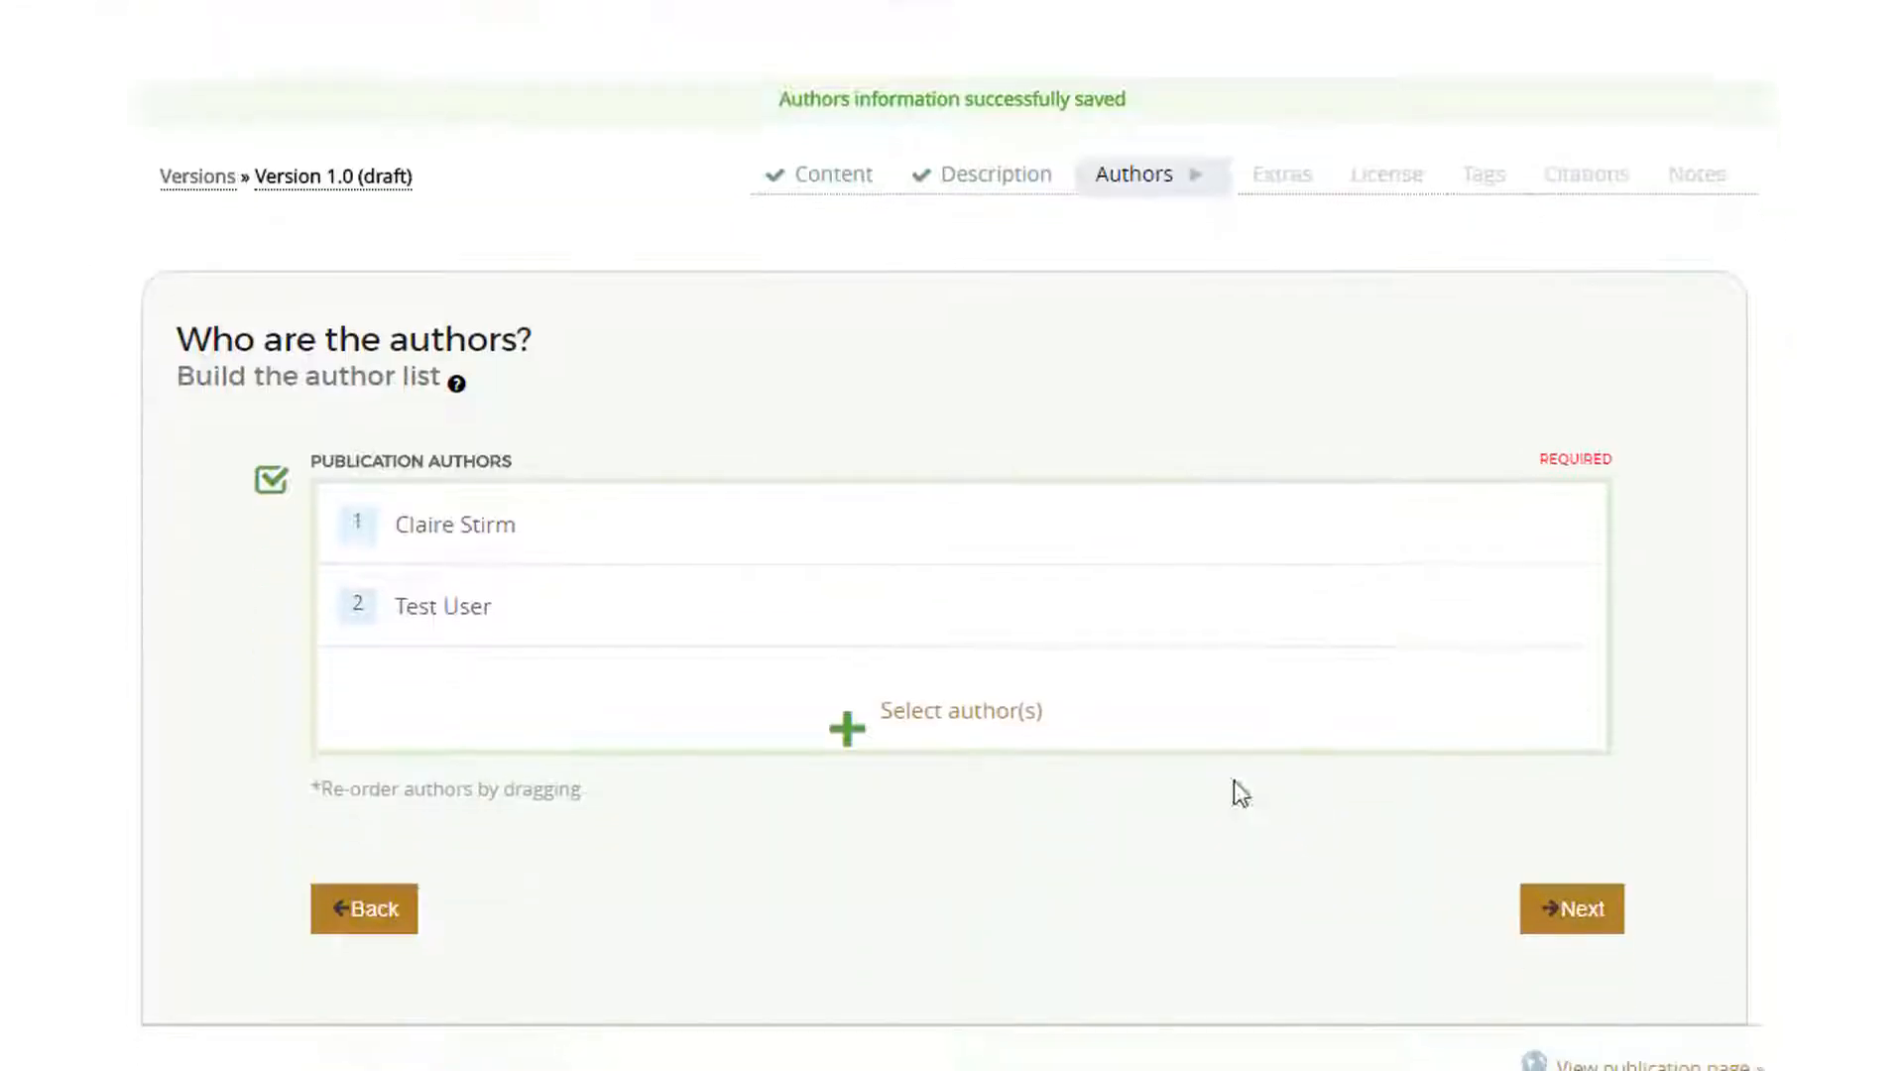
left_click(990, 722)
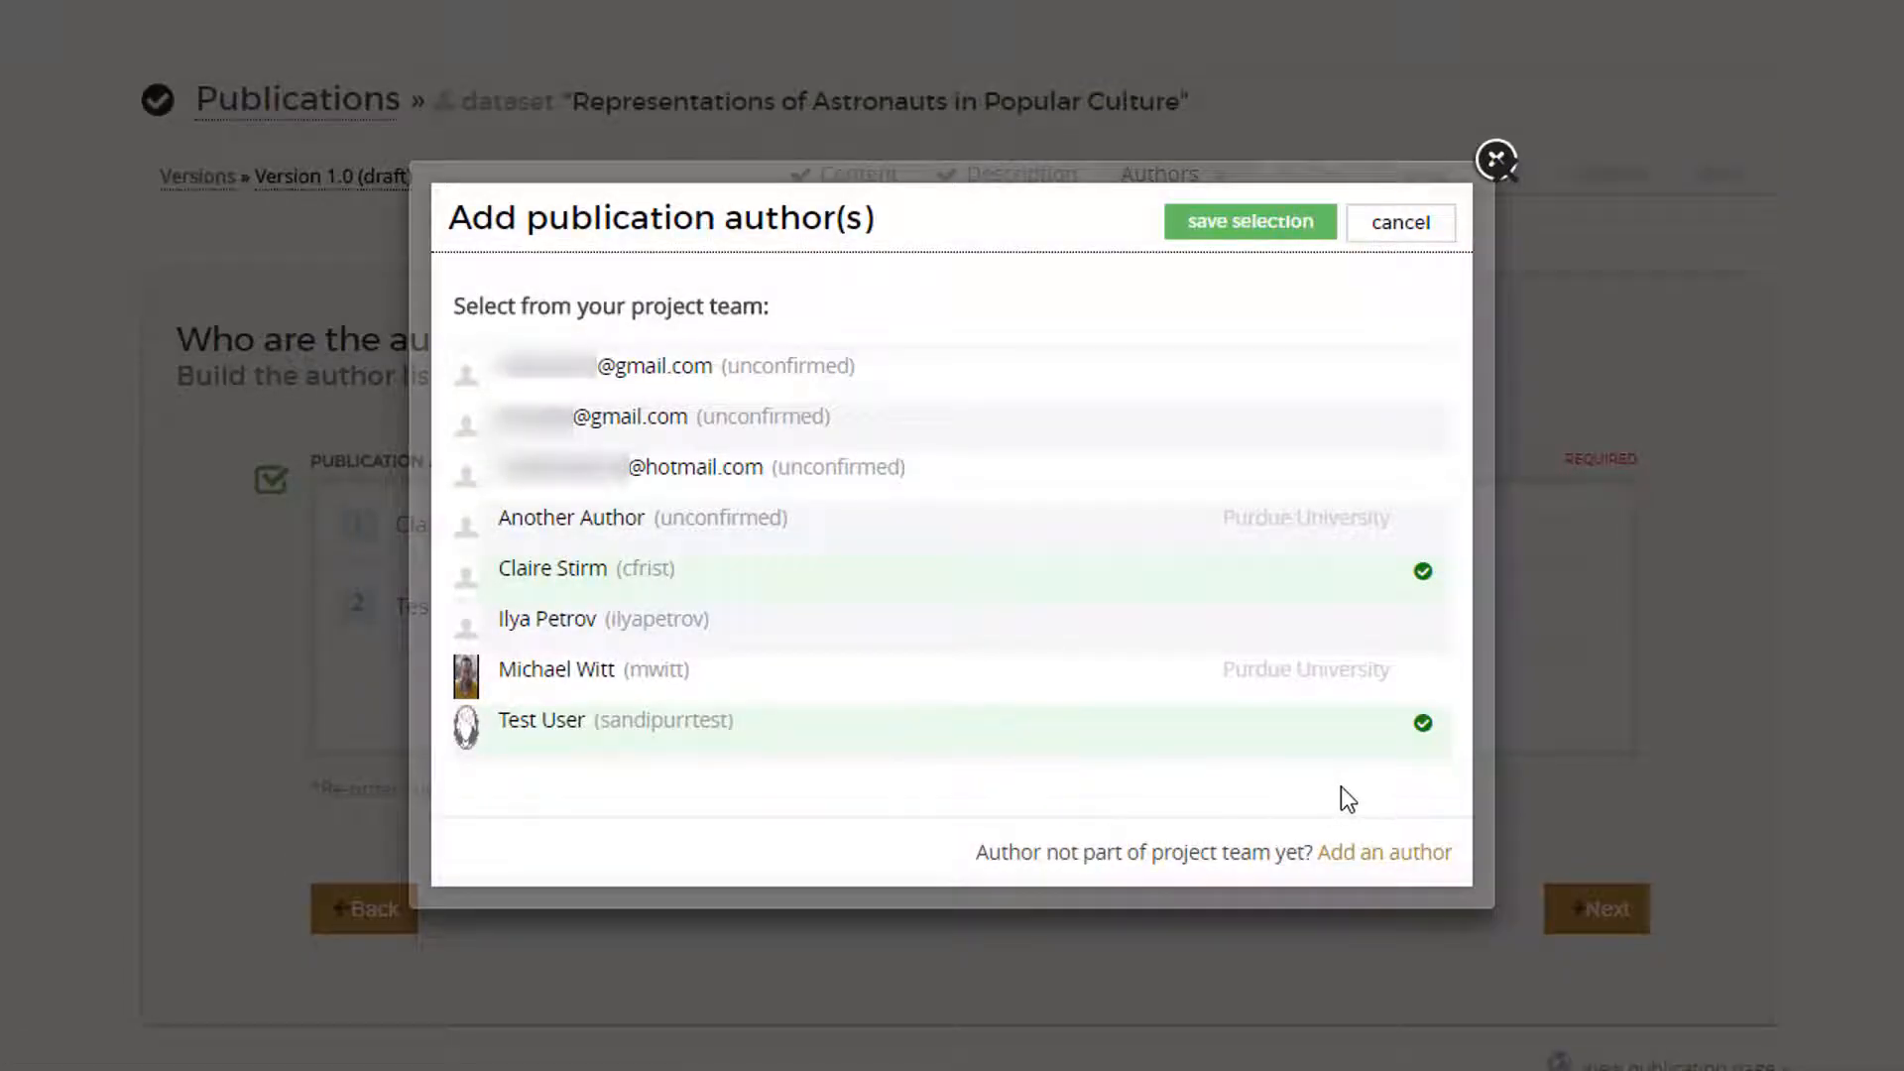
left_click(1372, 857)
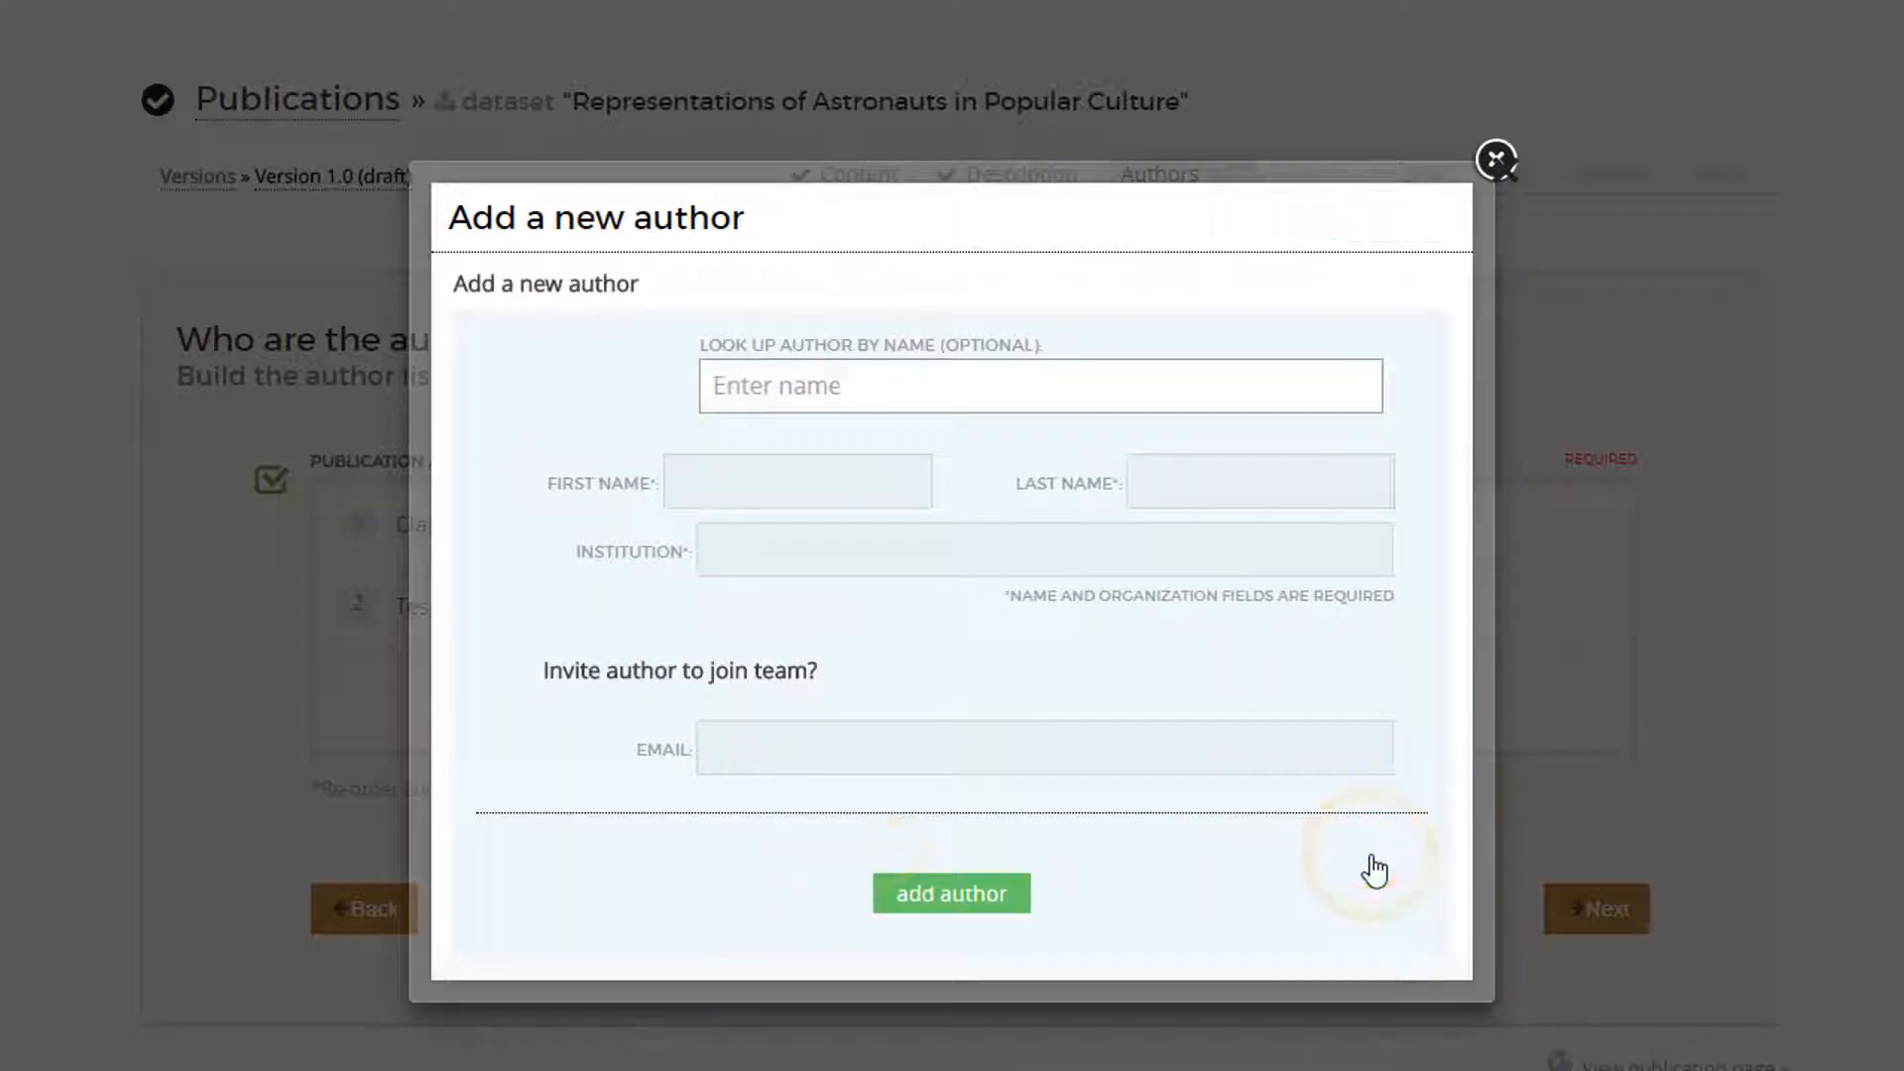
left_click(773, 466)
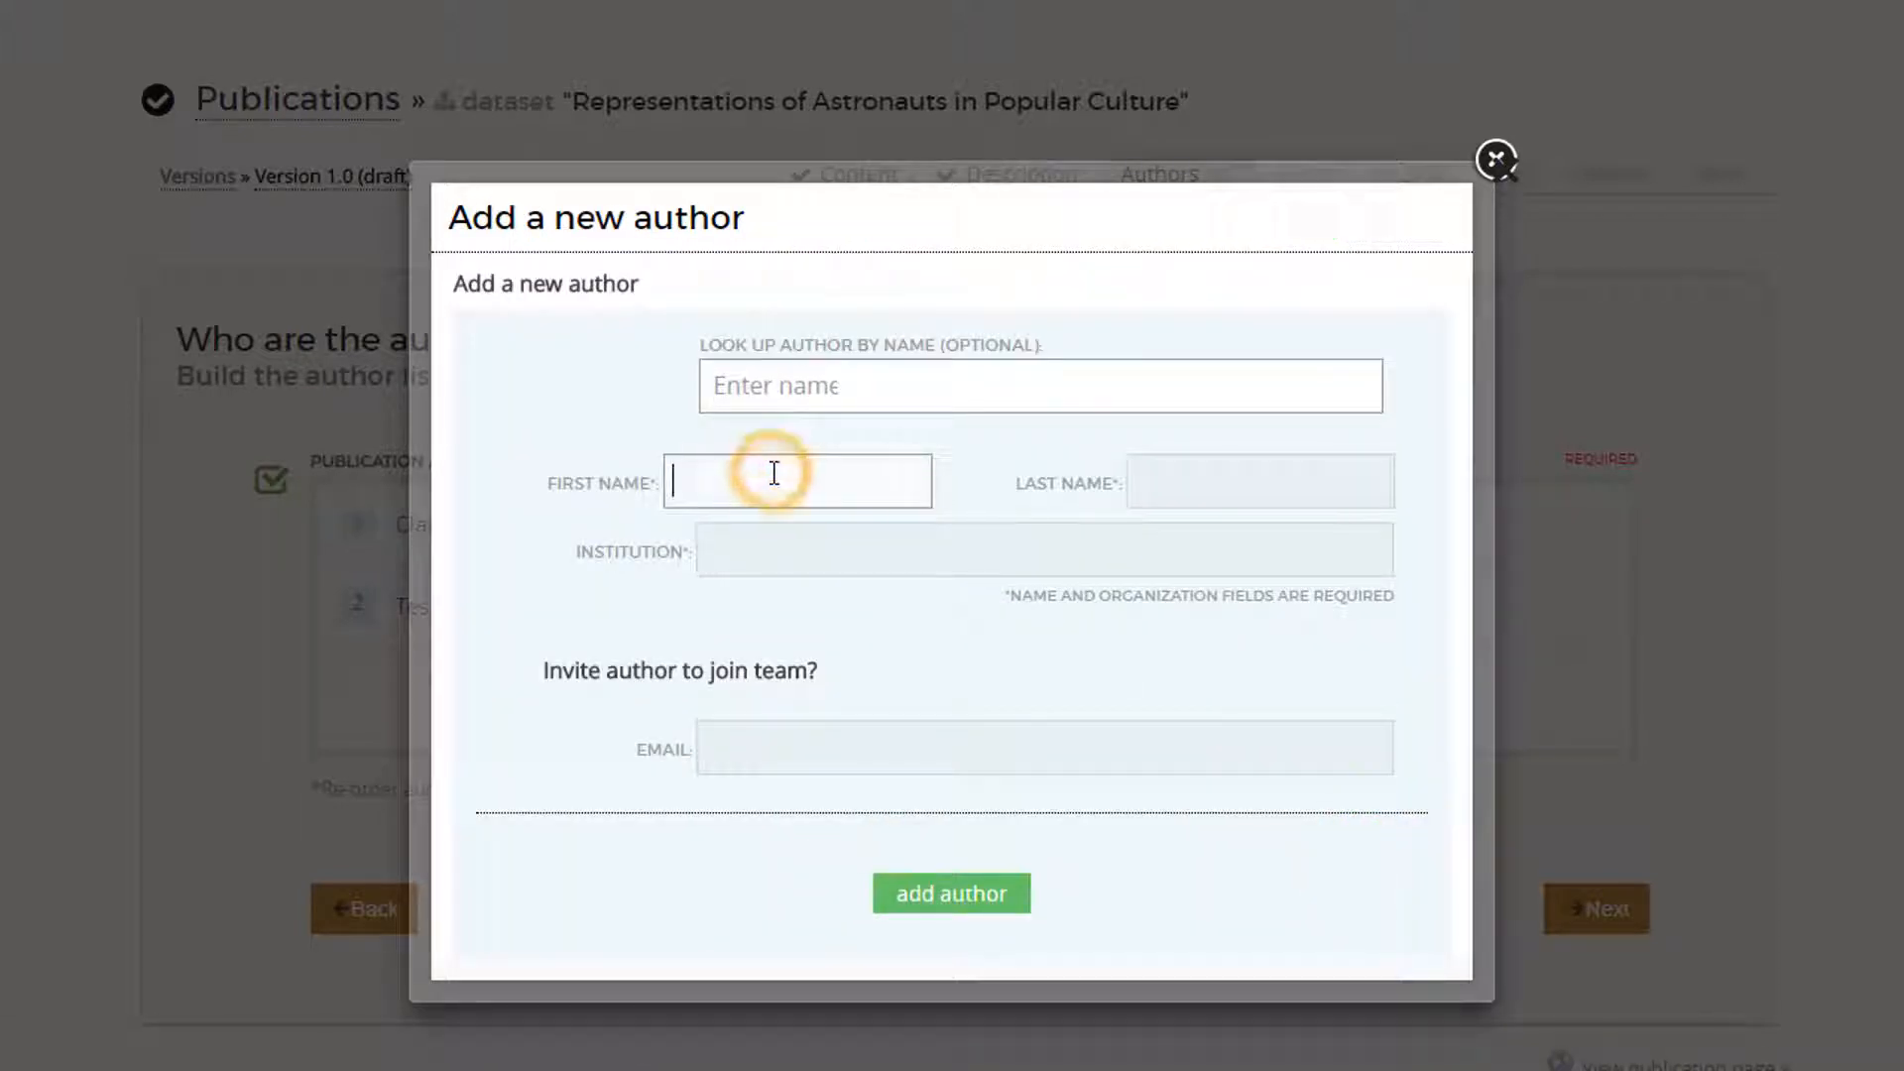
type("Jane")
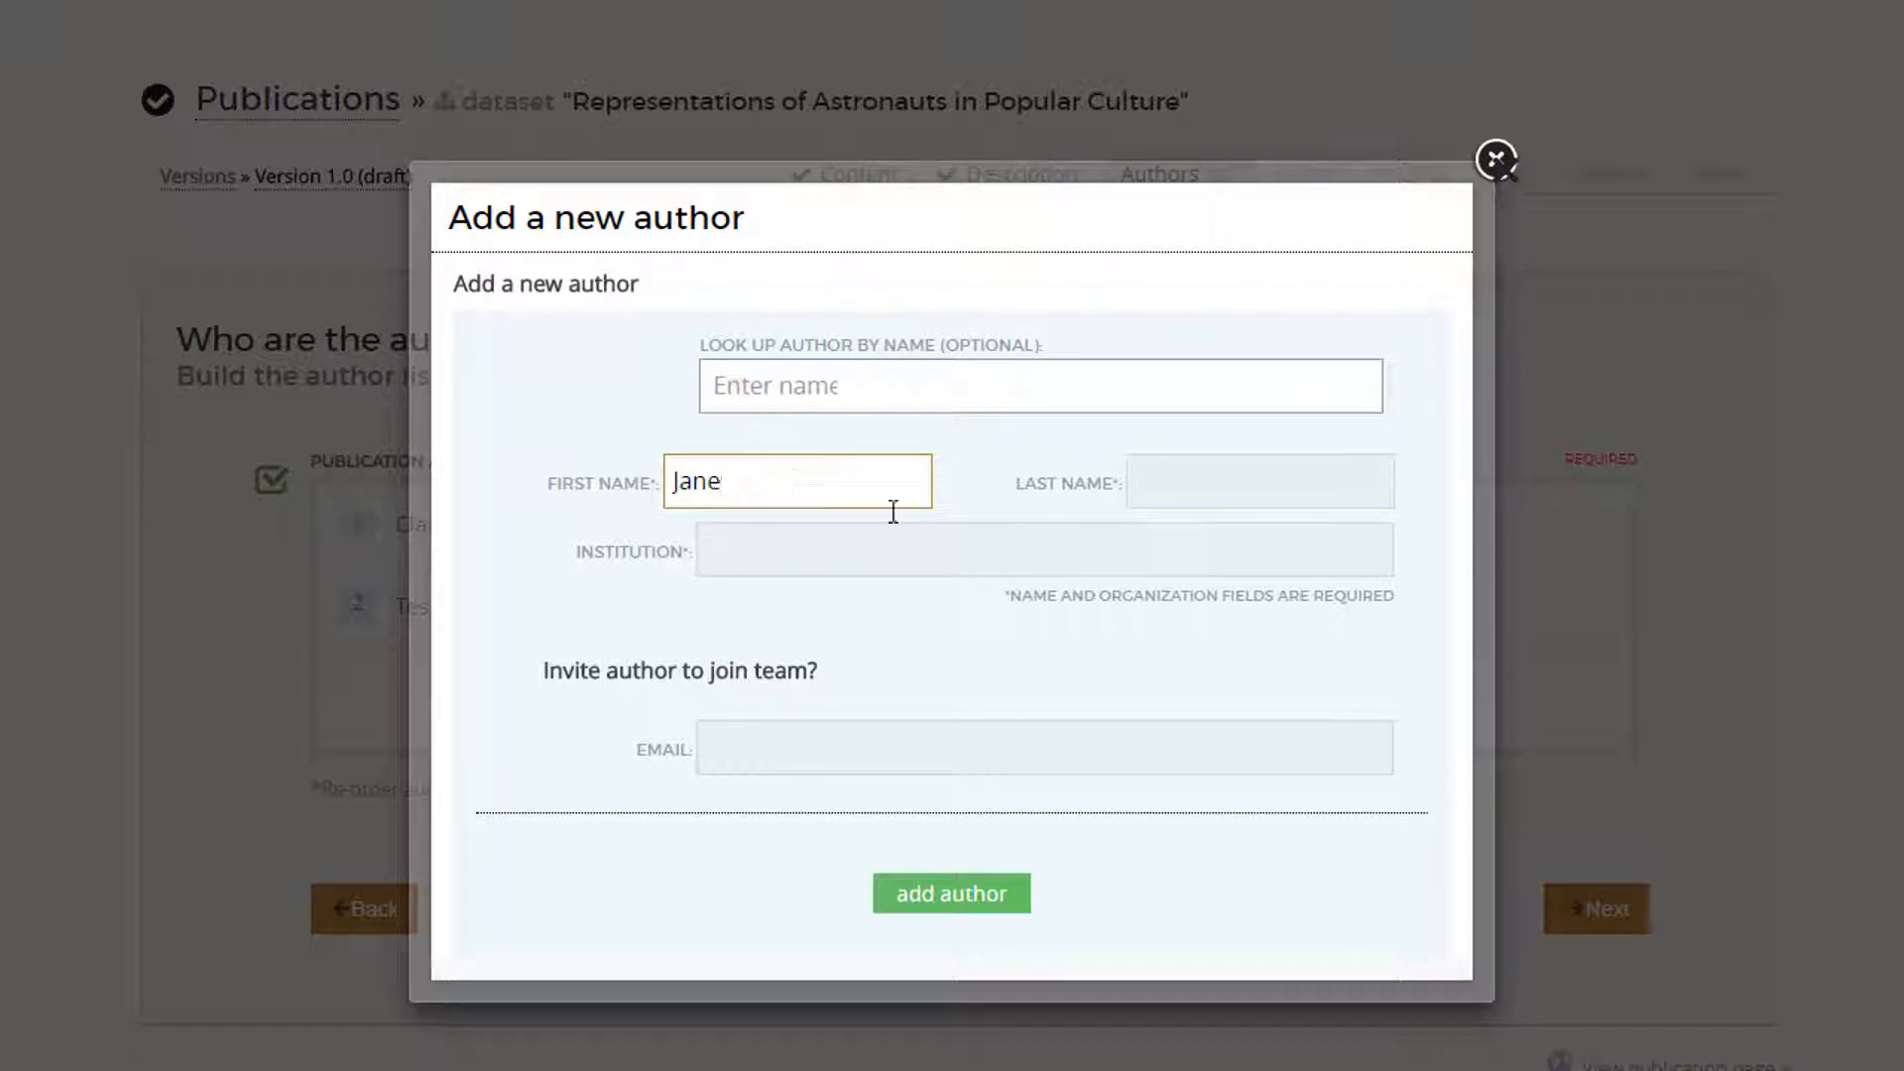
left_click(1218, 486)
type("Doe")
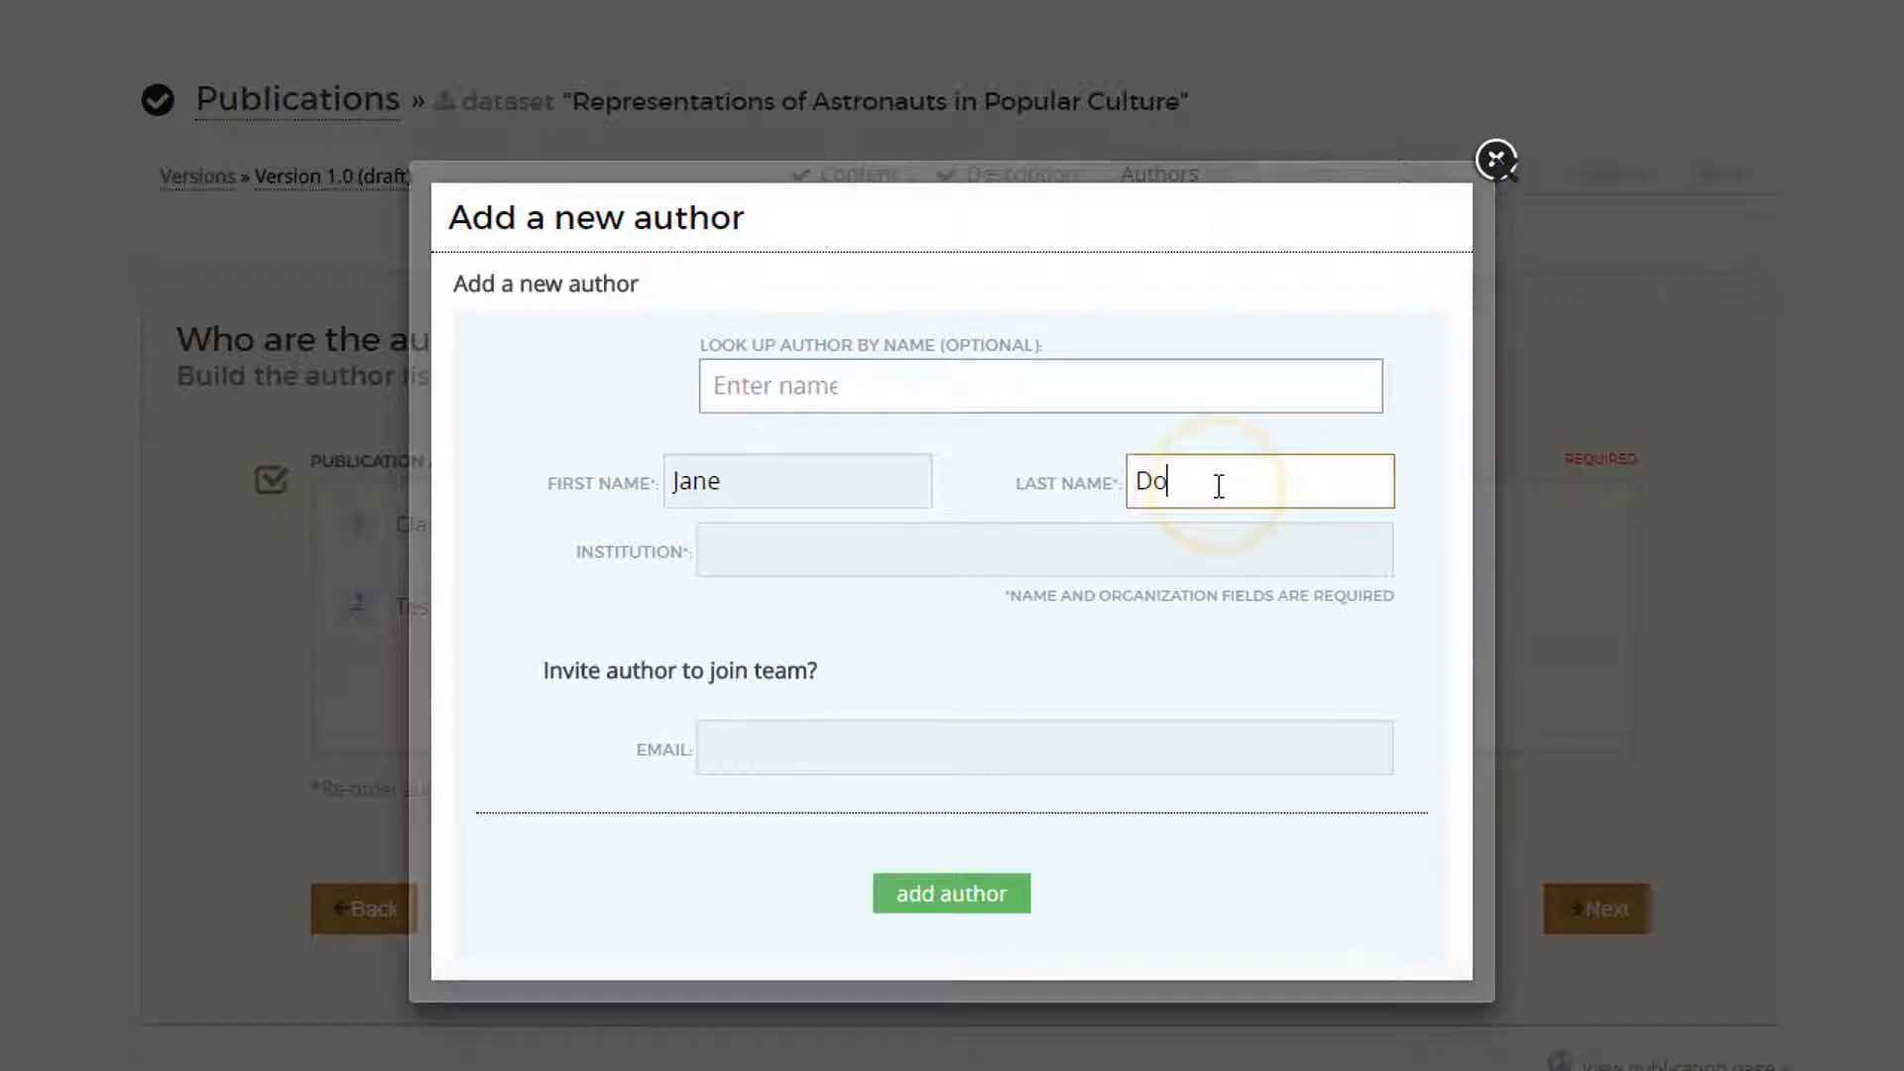
left_click(1207, 536)
left_click(1194, 588)
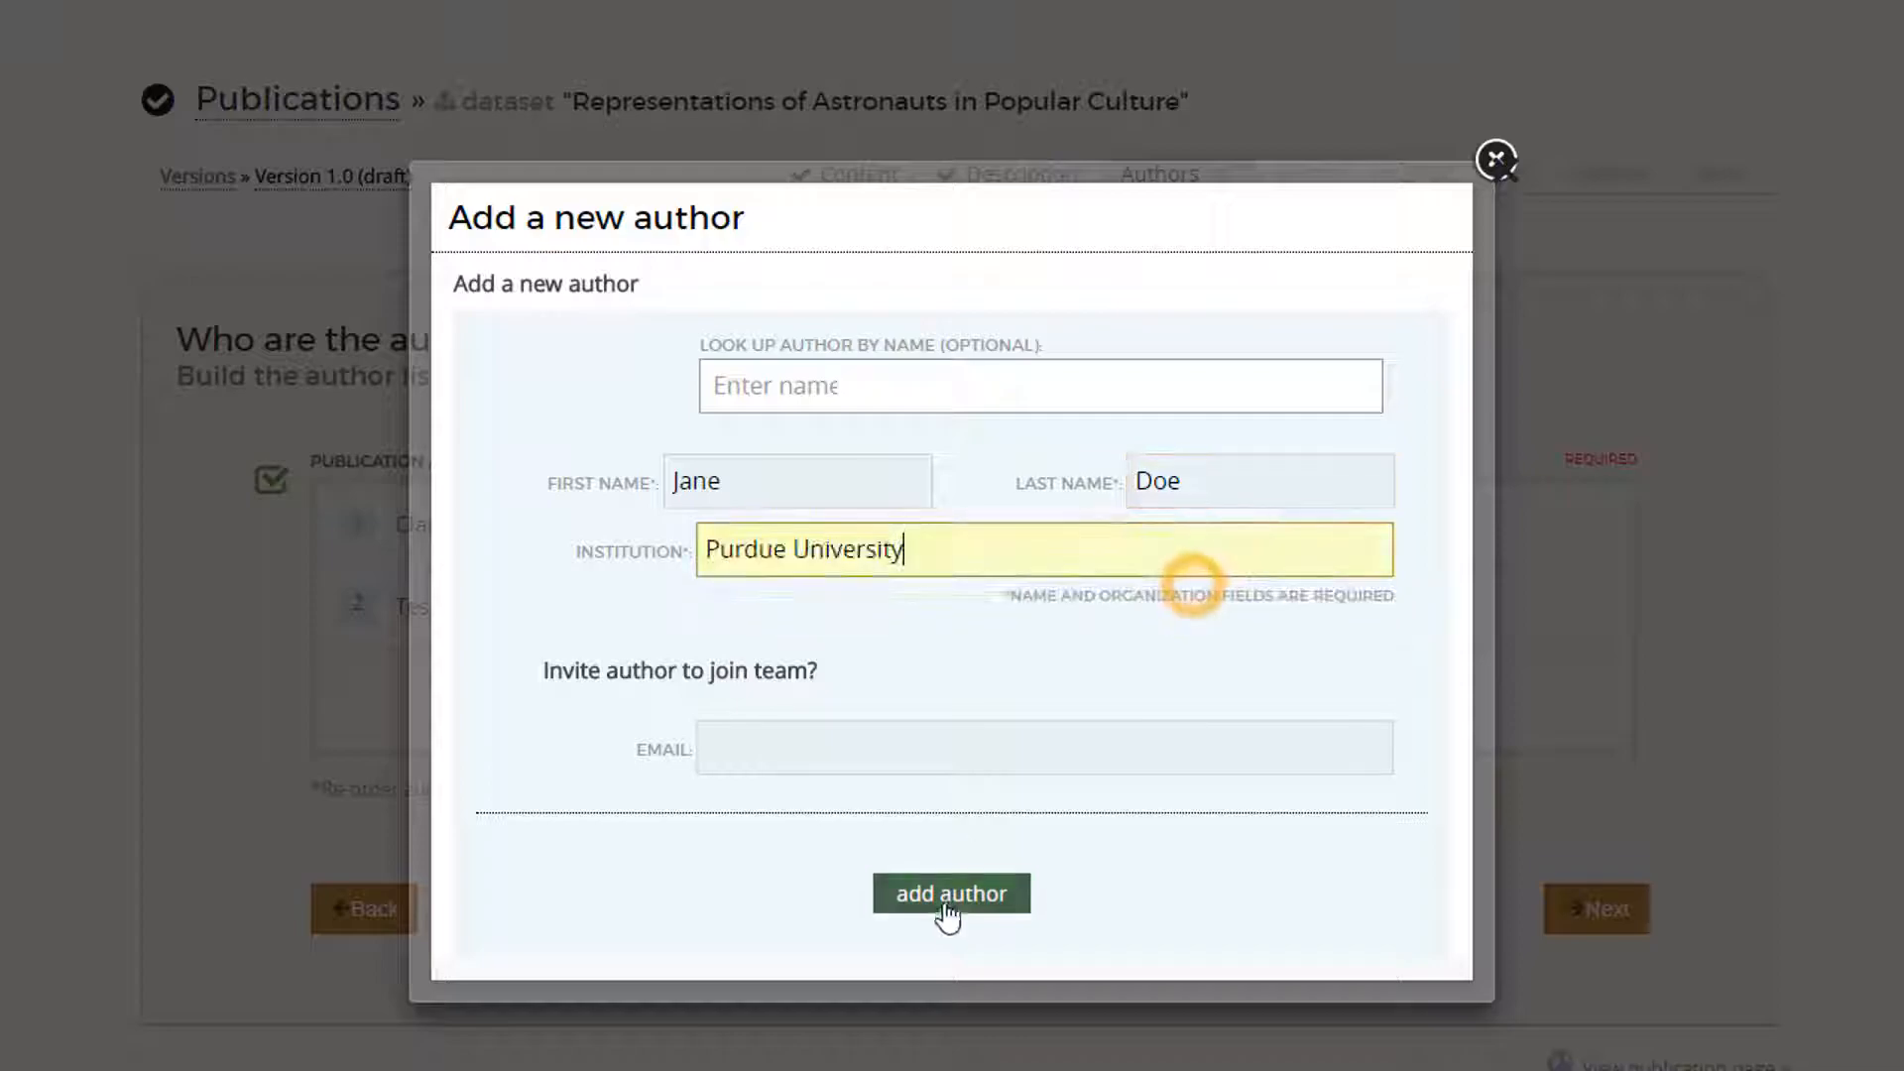
left_click(944, 908)
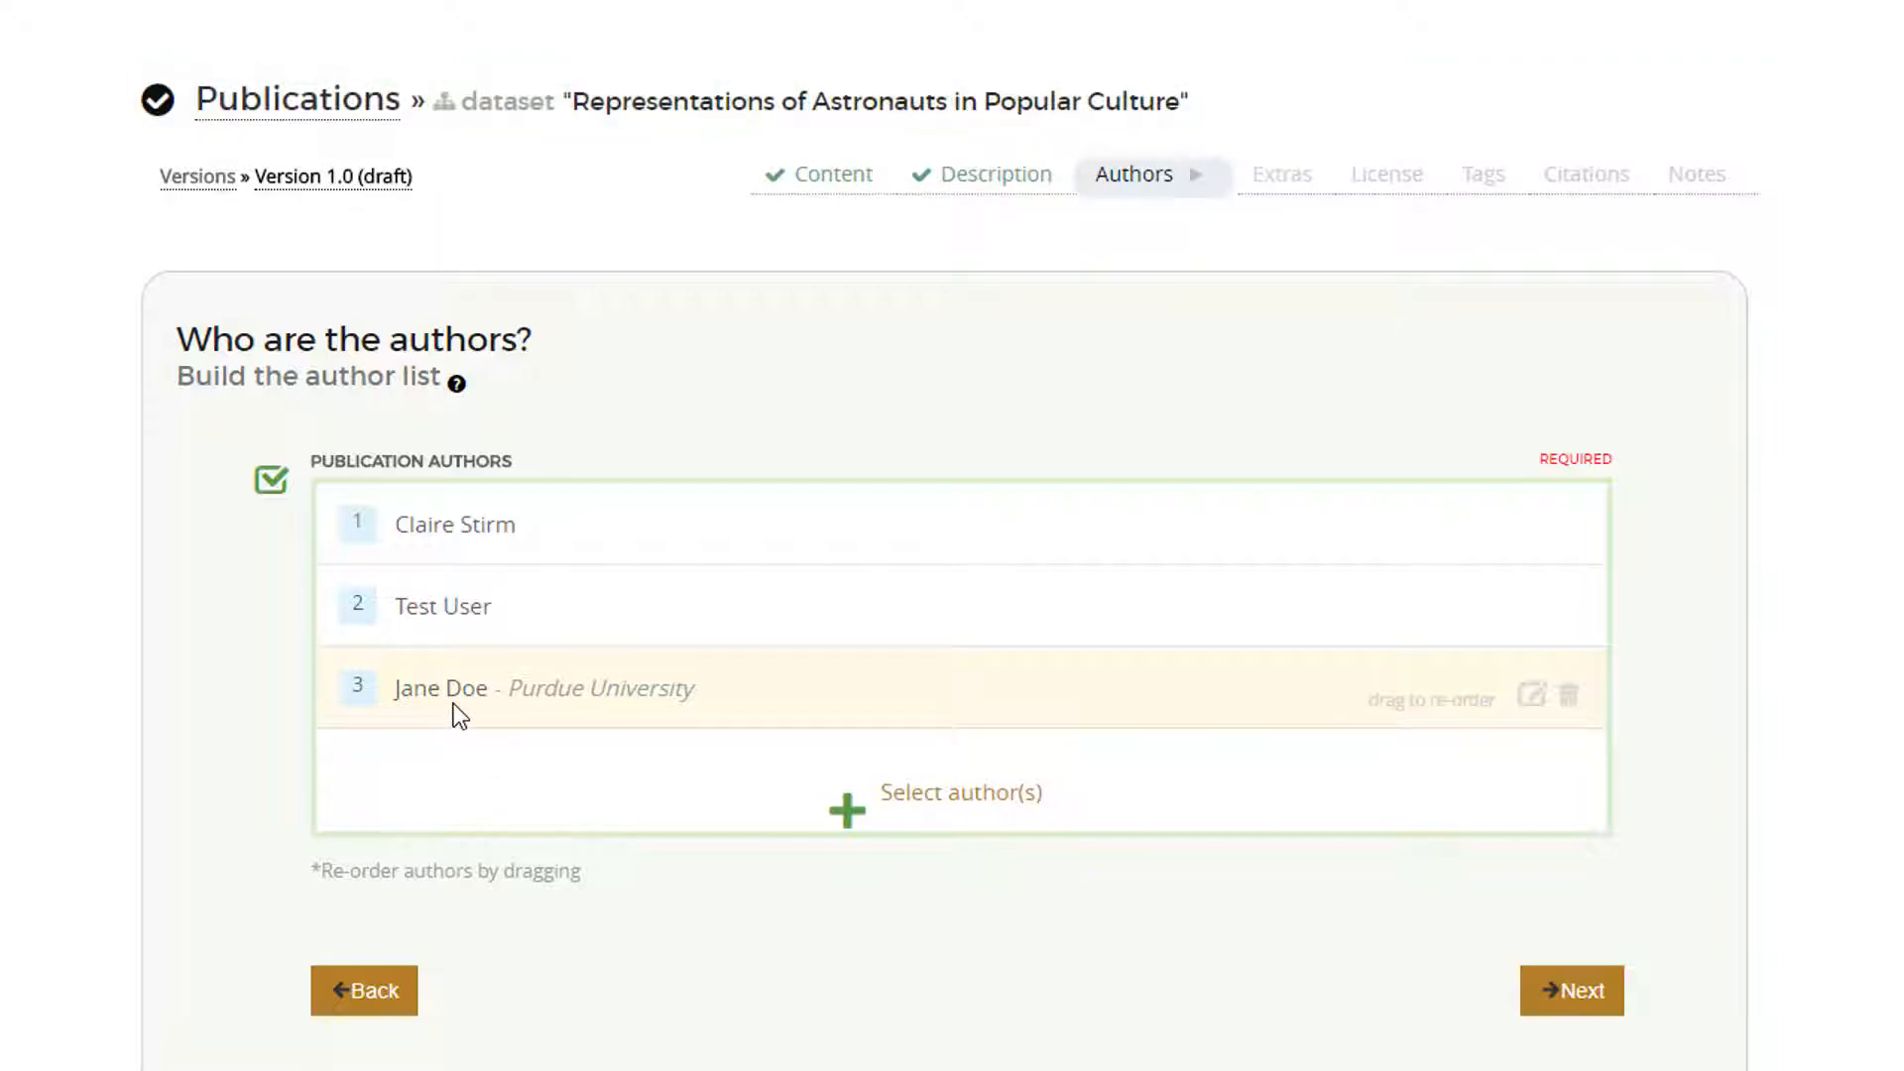
- Reorder the authors so the Purdue University author comes first and Test User second, and continue to the extras
mouse_move(454, 704)
left_mouse_down()
mouse_move(437, 583)
mouse_move(406, 625)
left_mouse_up()
left_click_drag(459, 531, 459, 702)
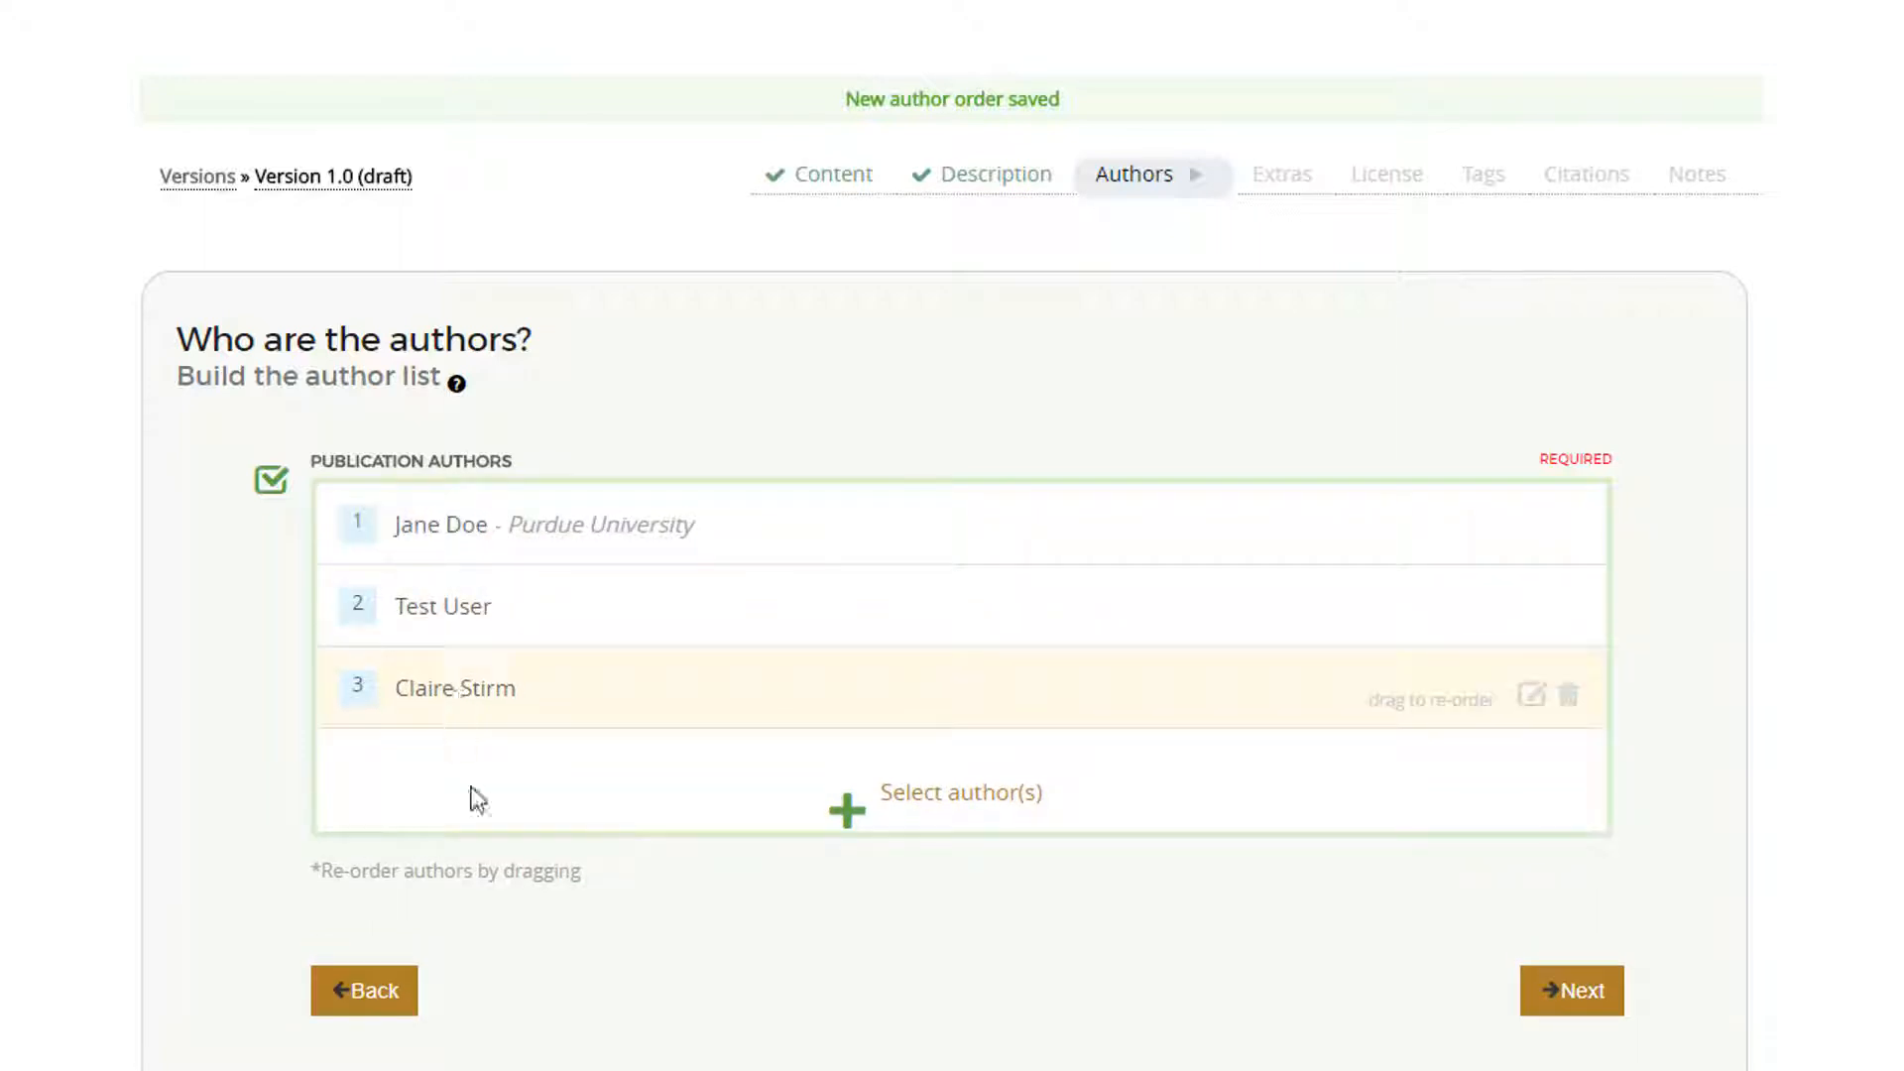
left_click(1583, 991)
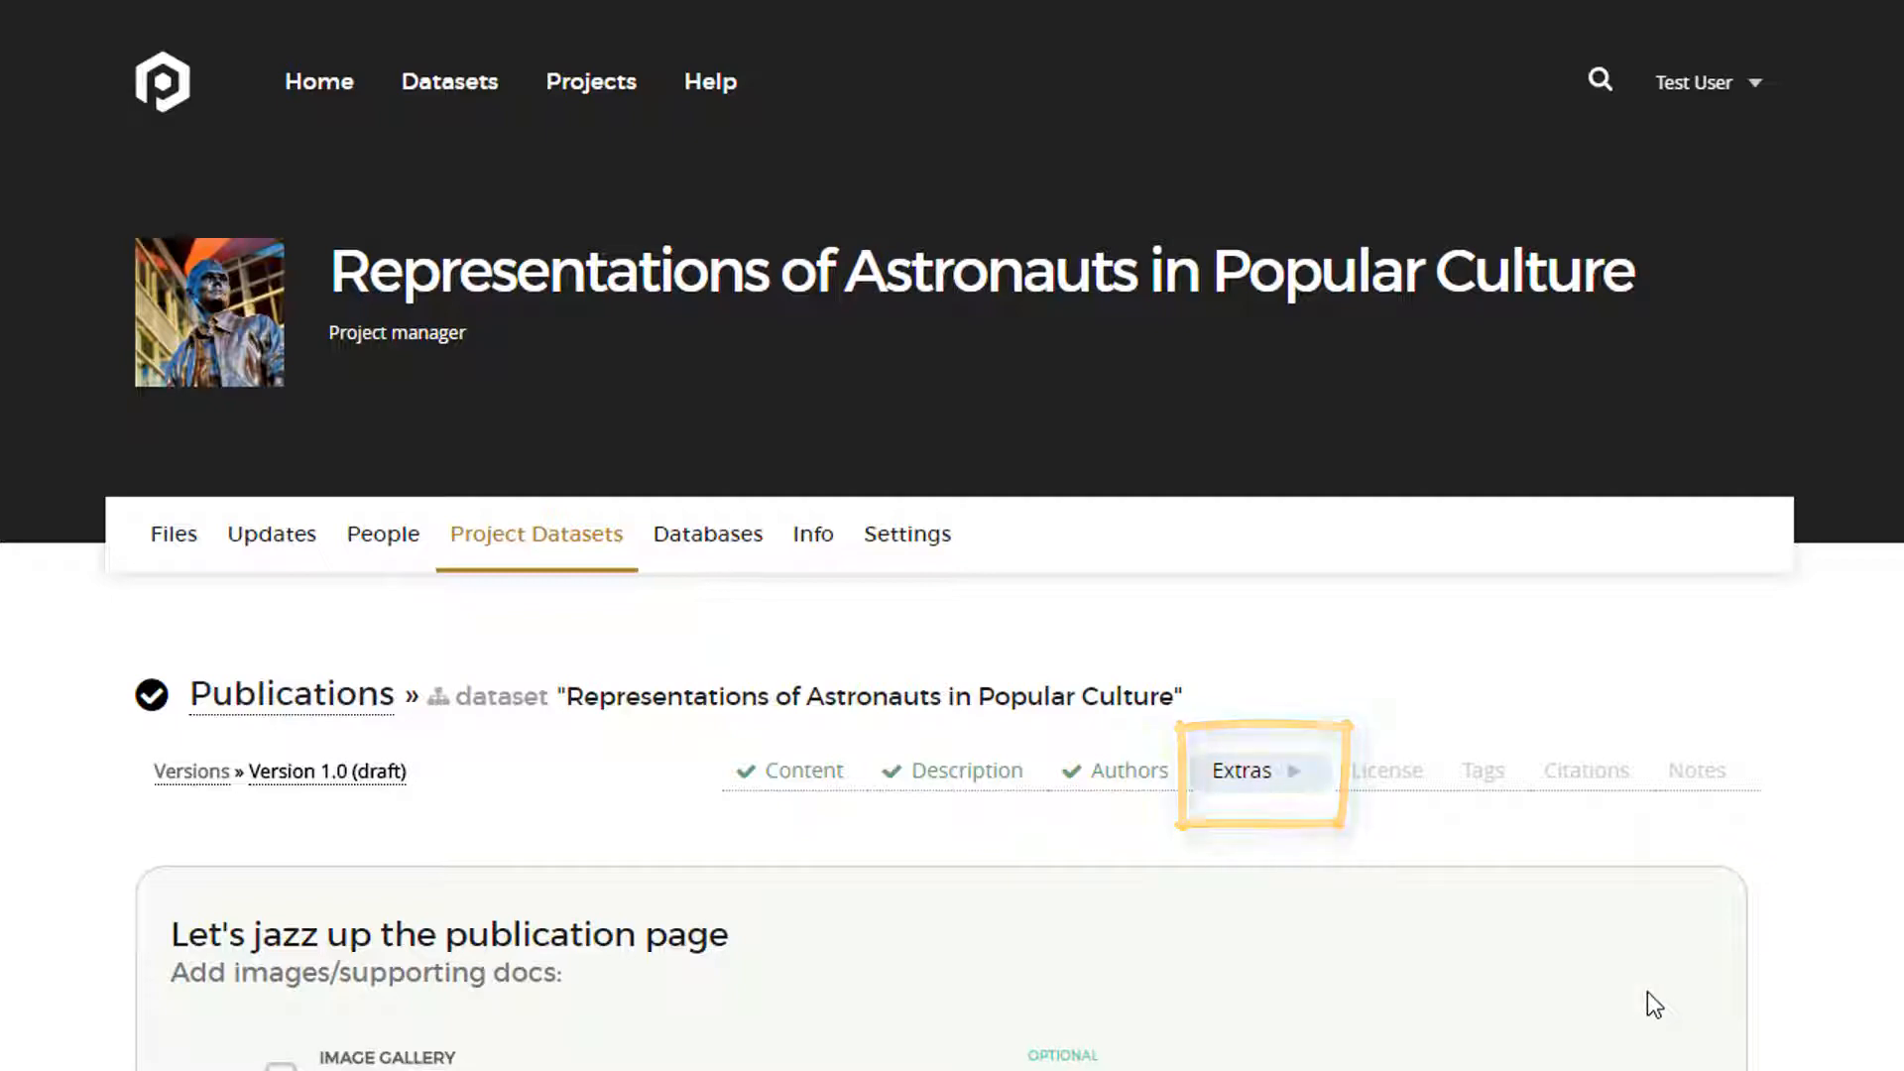
- Add Armstrong.jpg from the project files to the publication's image gallery and save the selection
scroll(1655, 1003, "down", 3)
scroll(1648, 993, "down", 3)
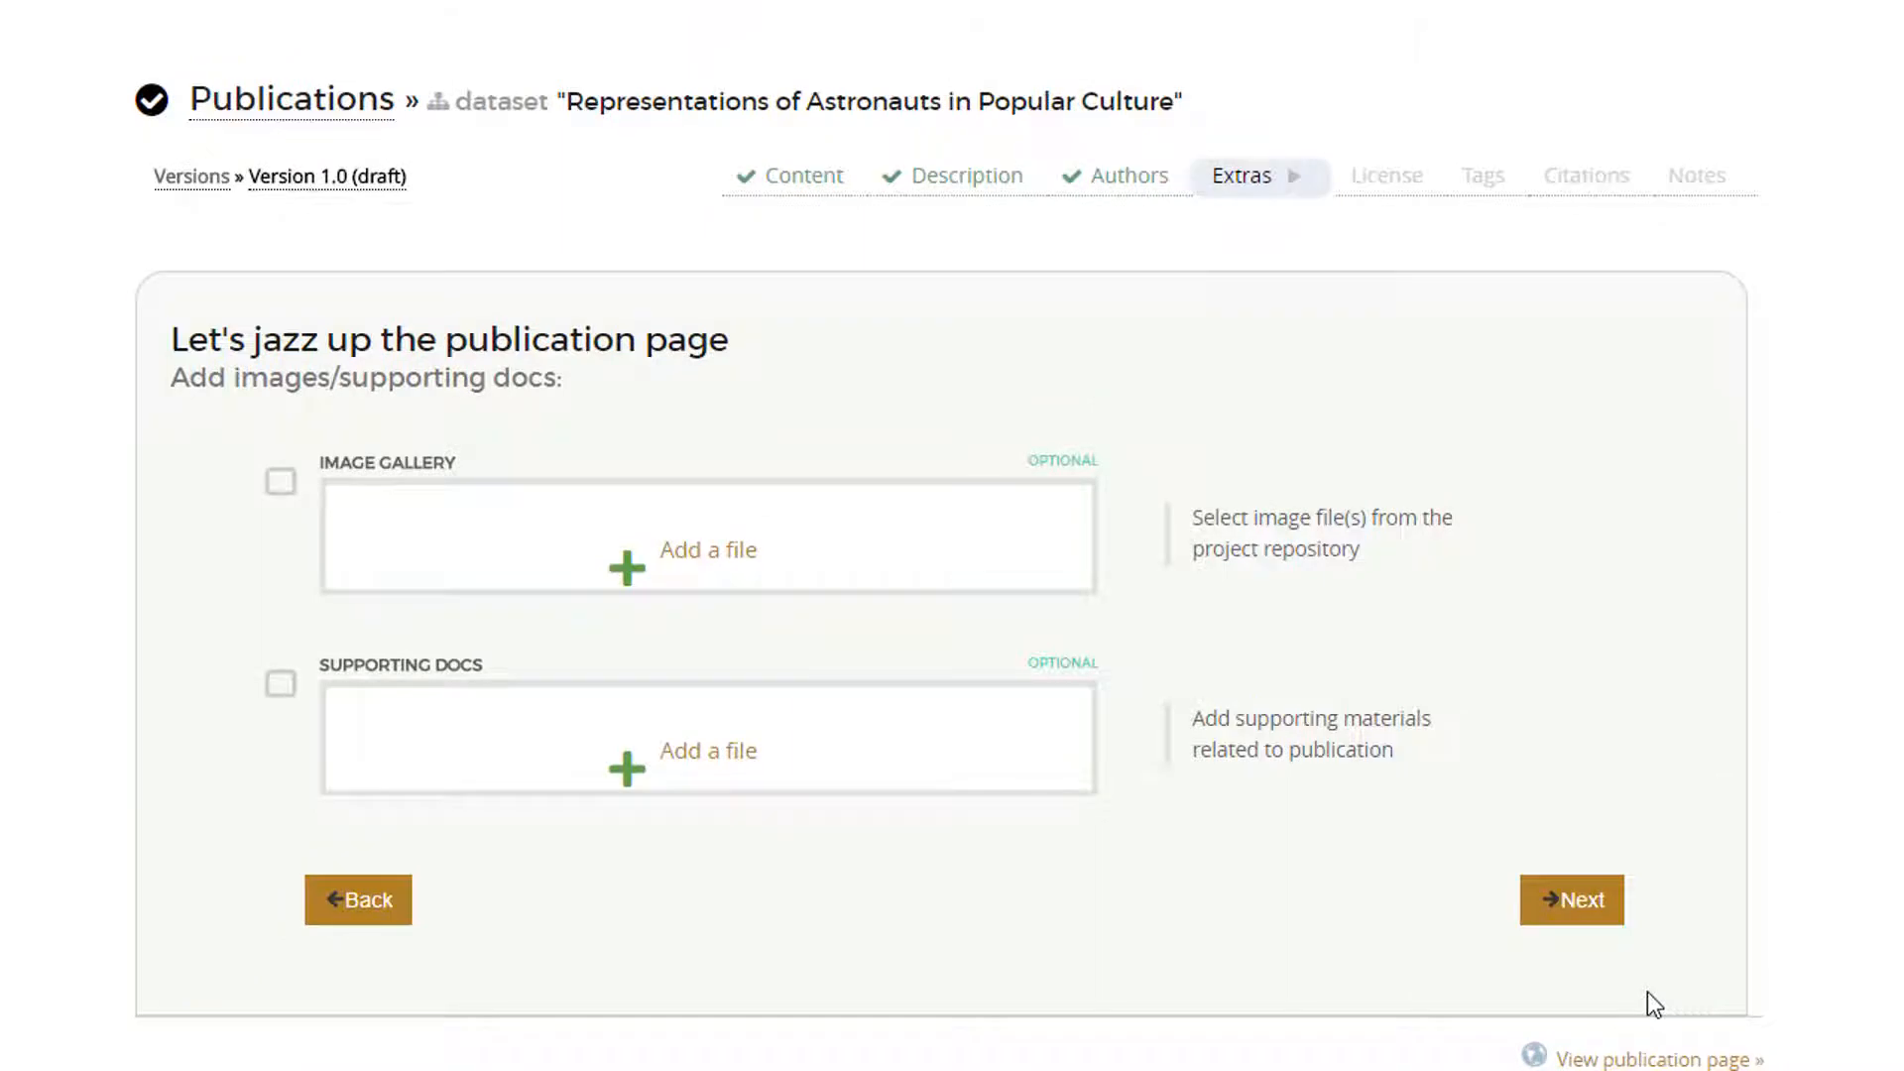
left_click(740, 548)
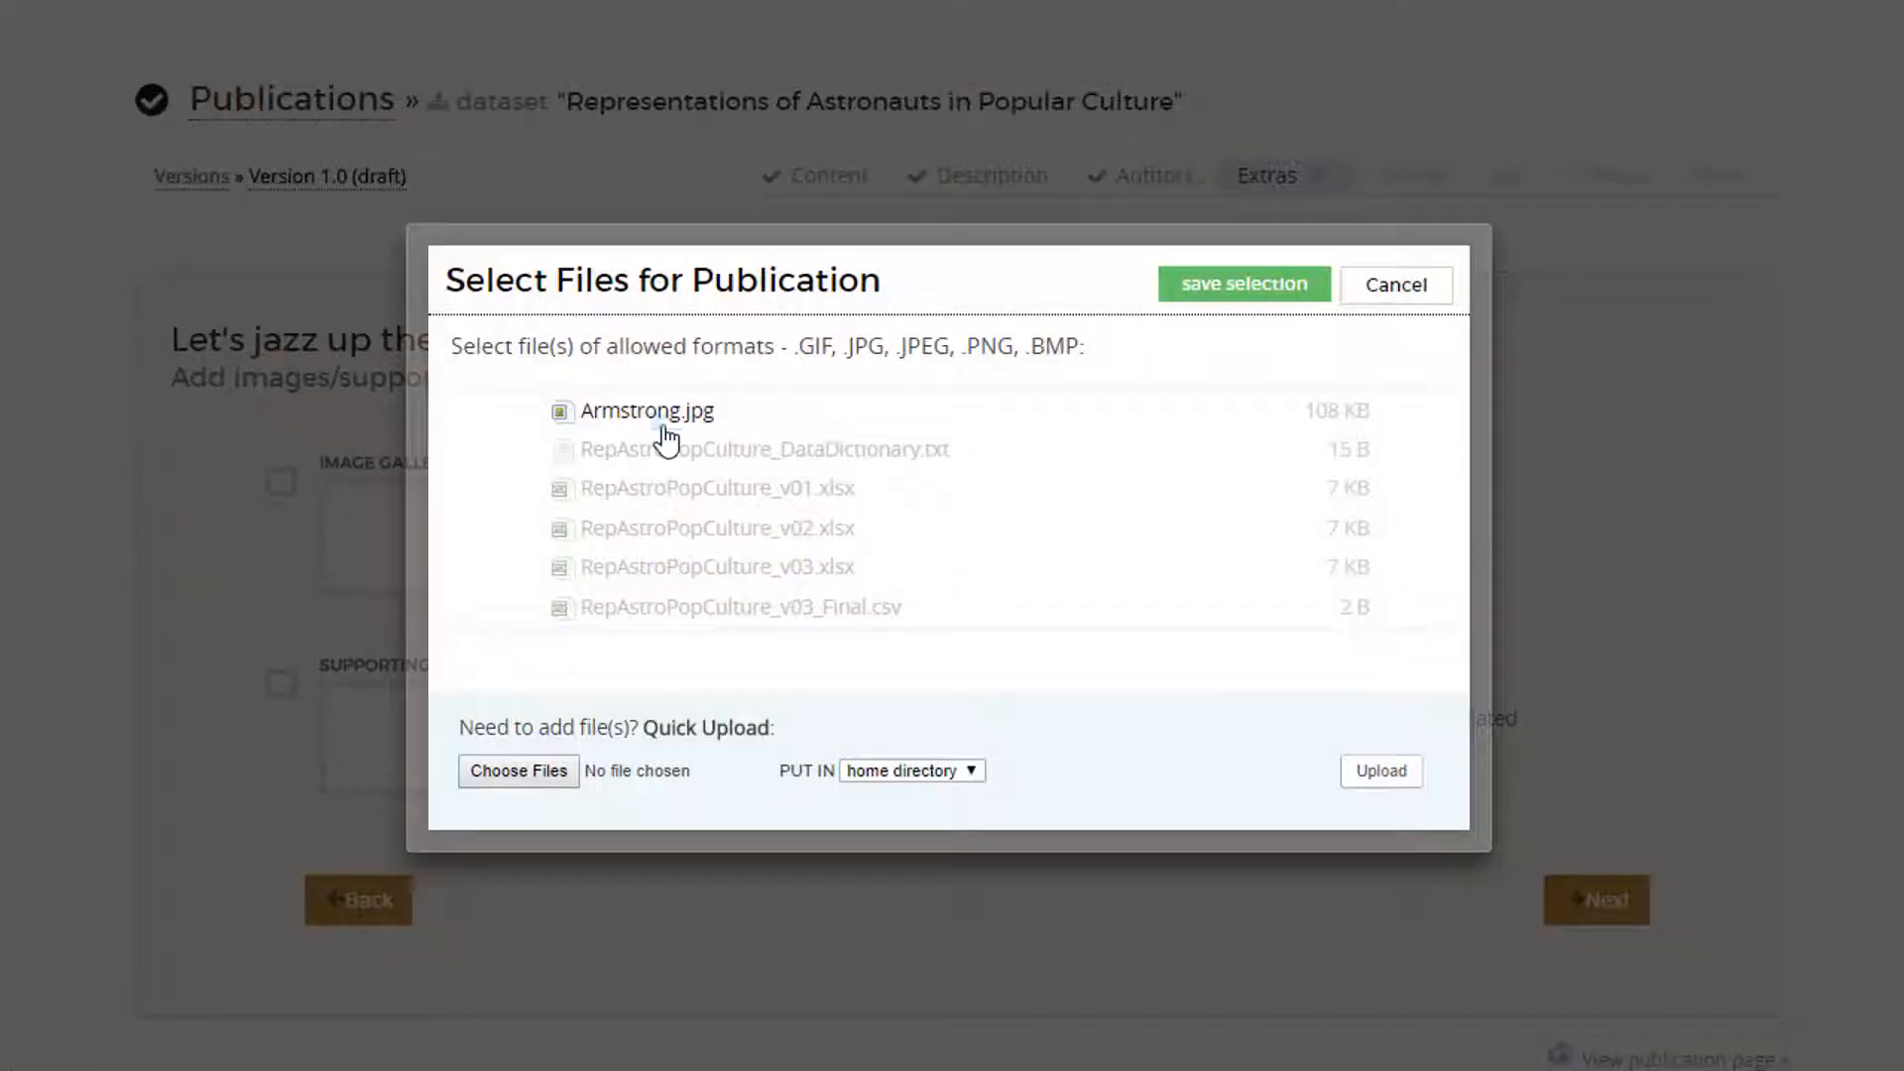
left_click(647, 411)
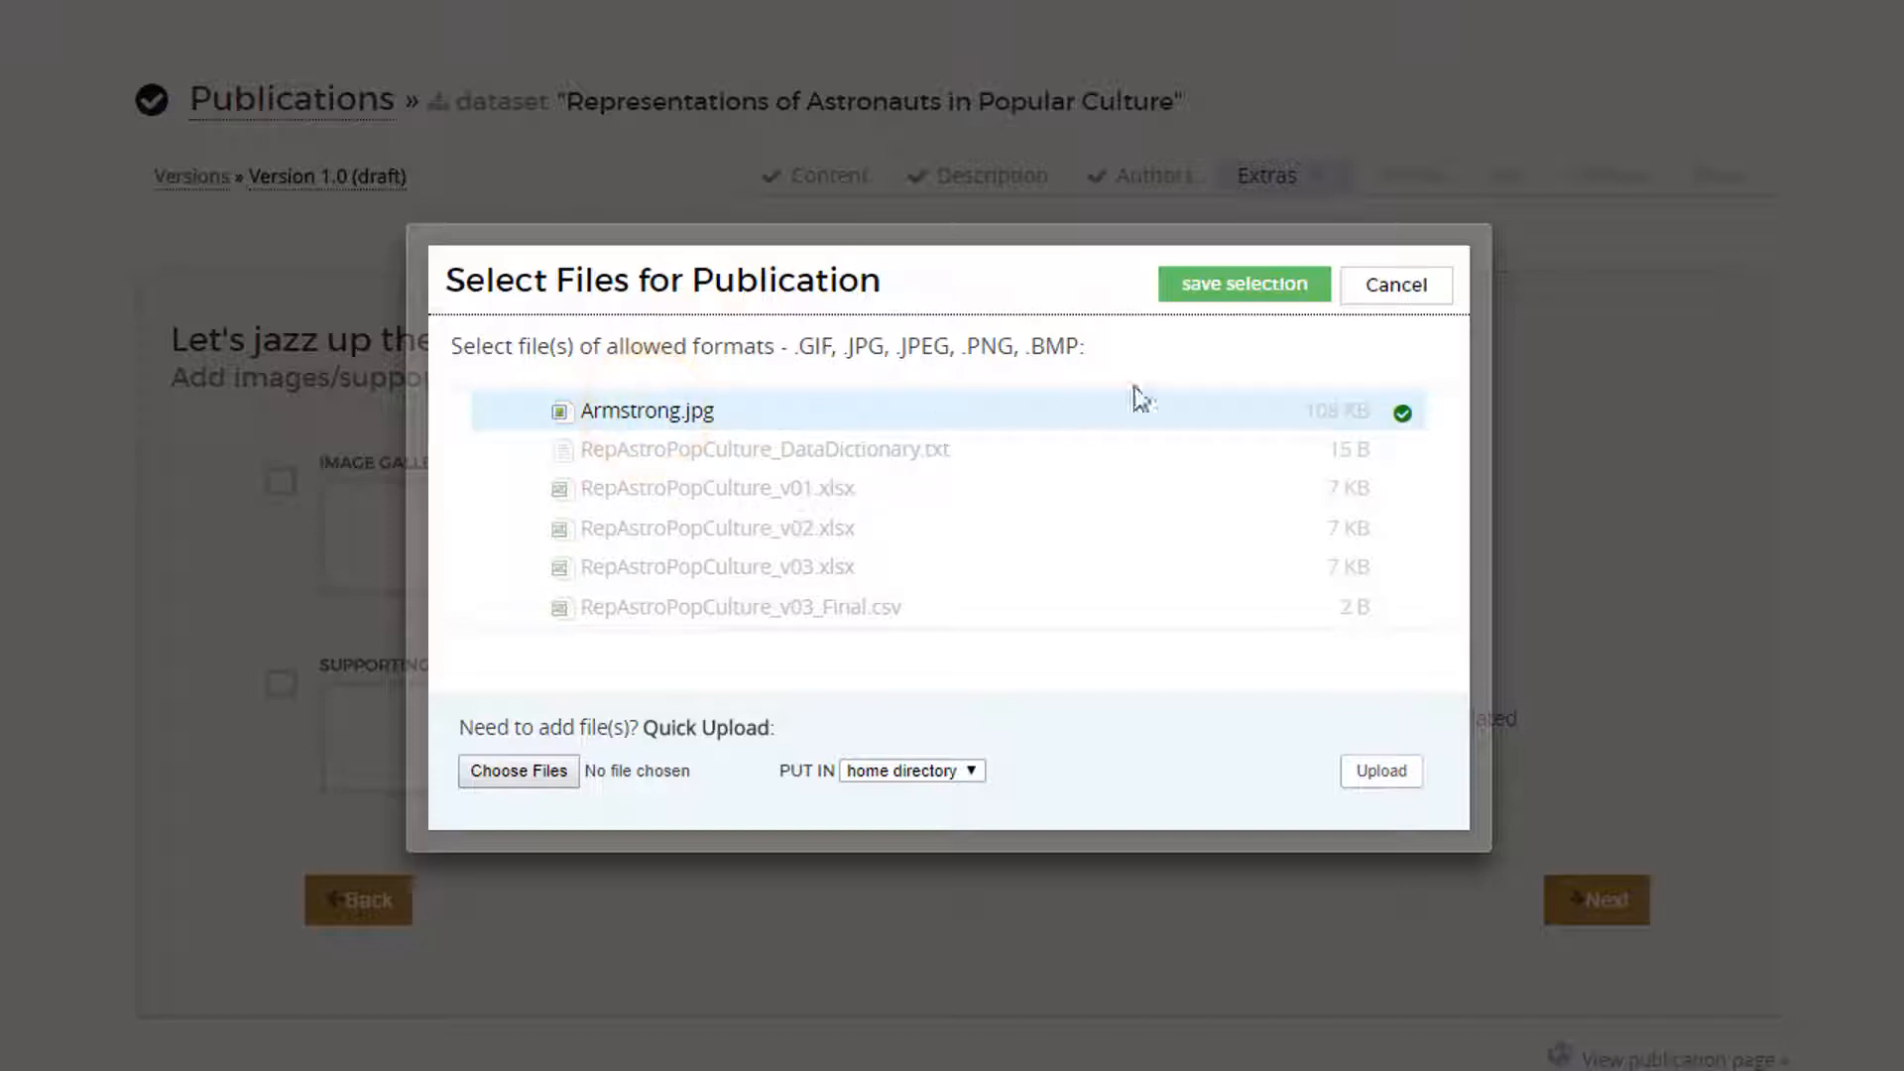
left_click(1244, 283)
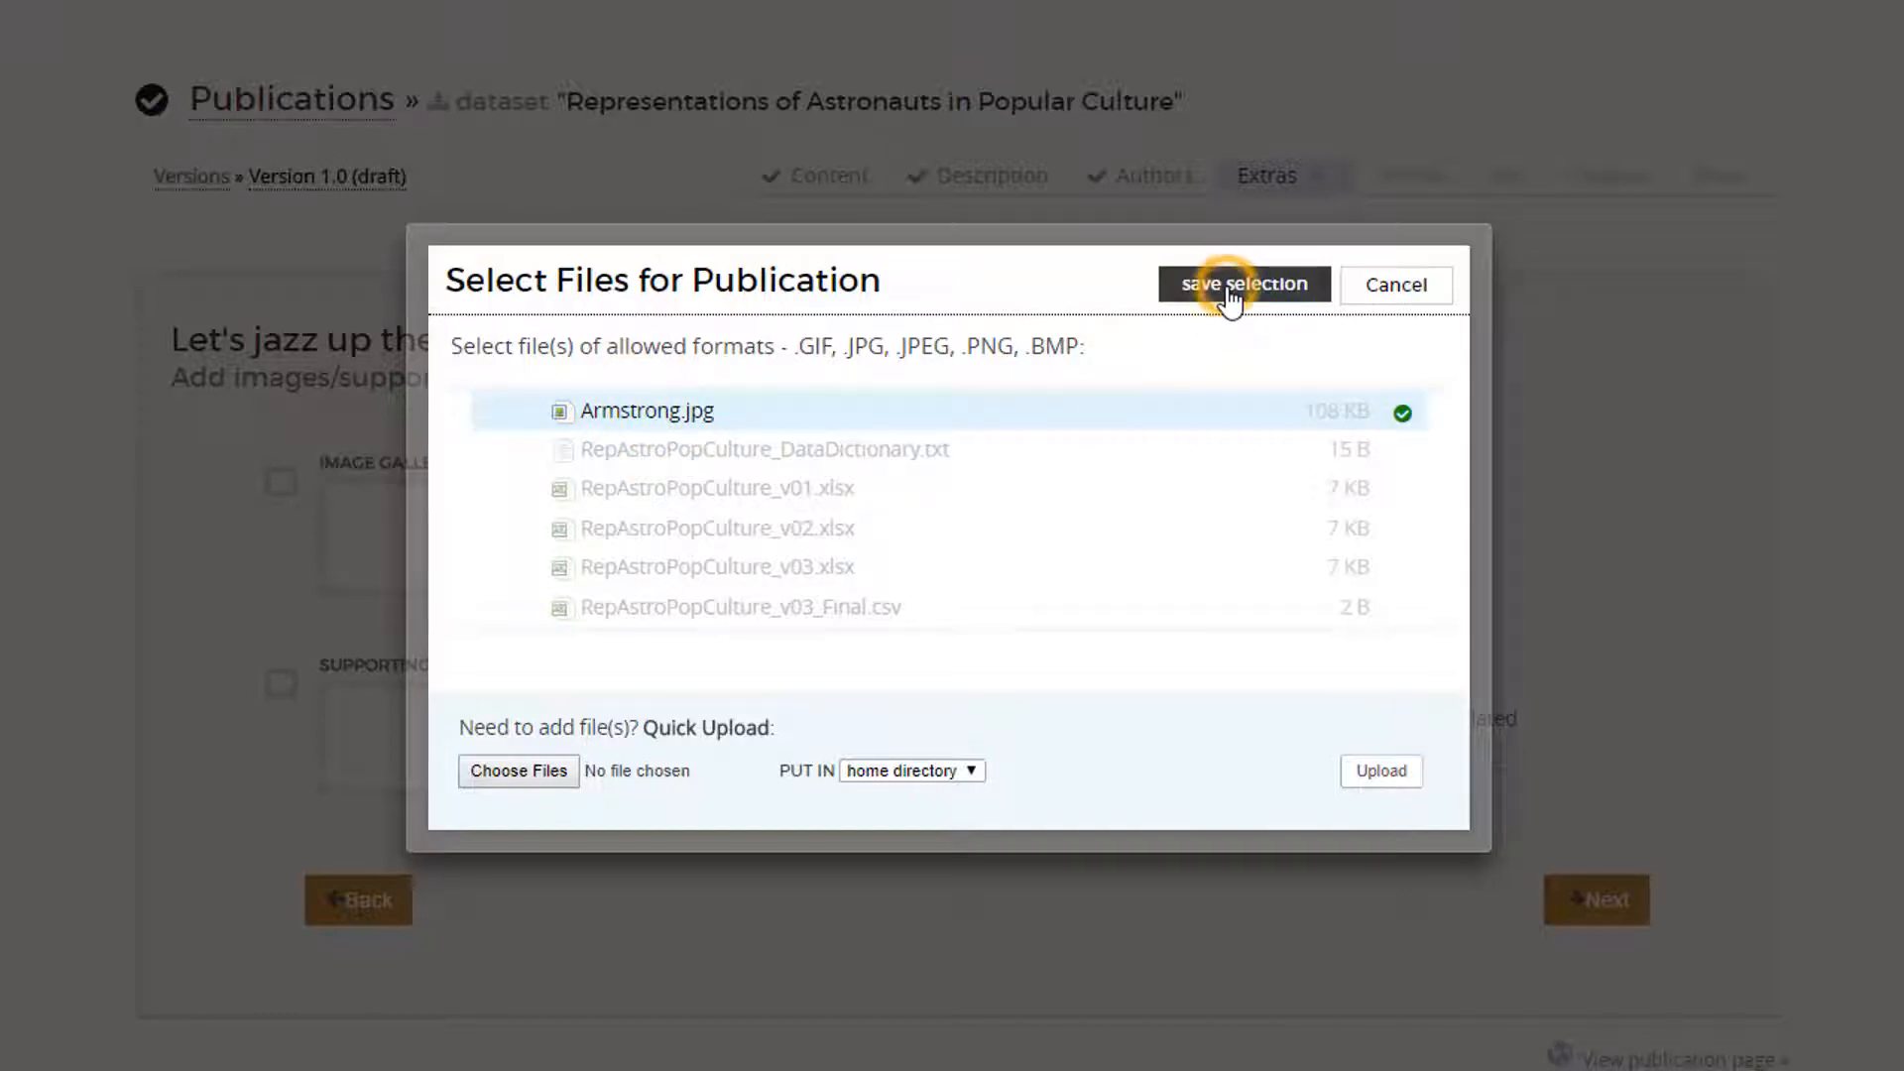
- Look at the project files offered as supporting documents and close the selection without choosing any
scroll(1230, 300, "down", 8)
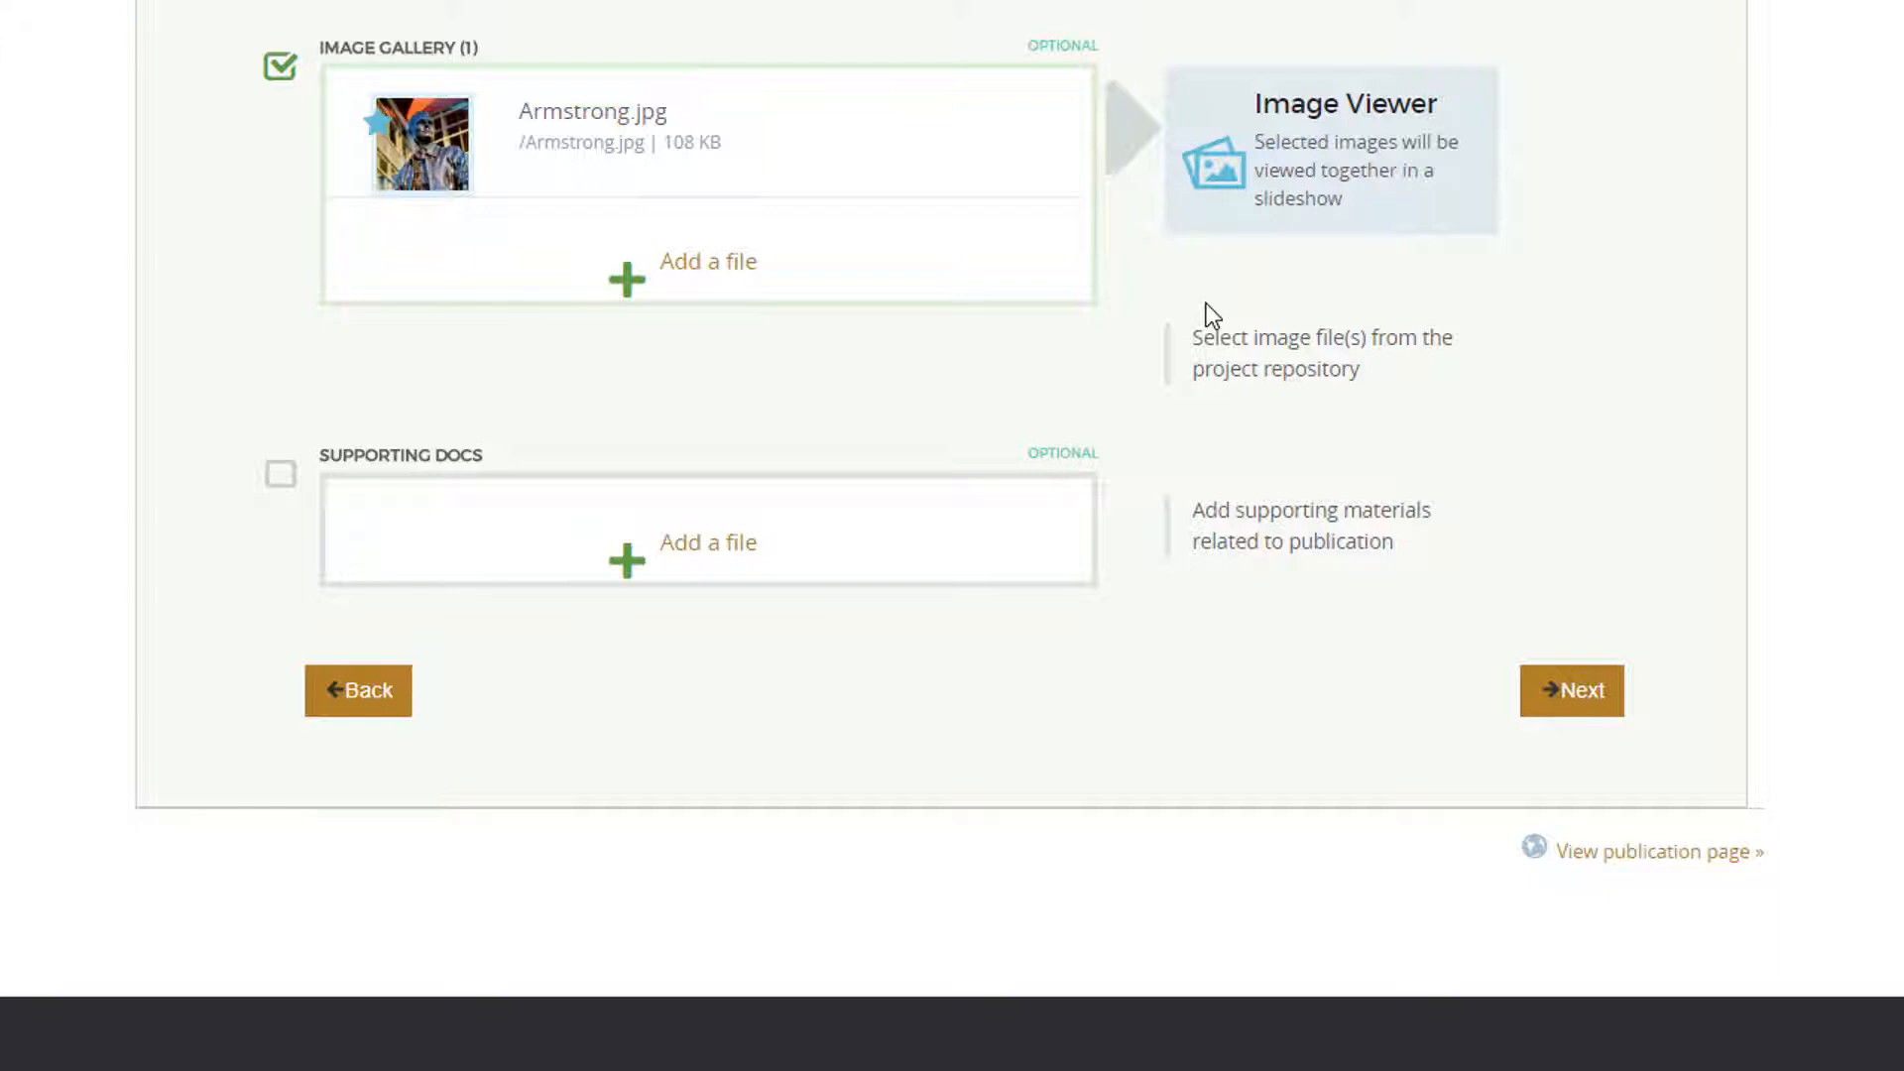
left_click(698, 561)
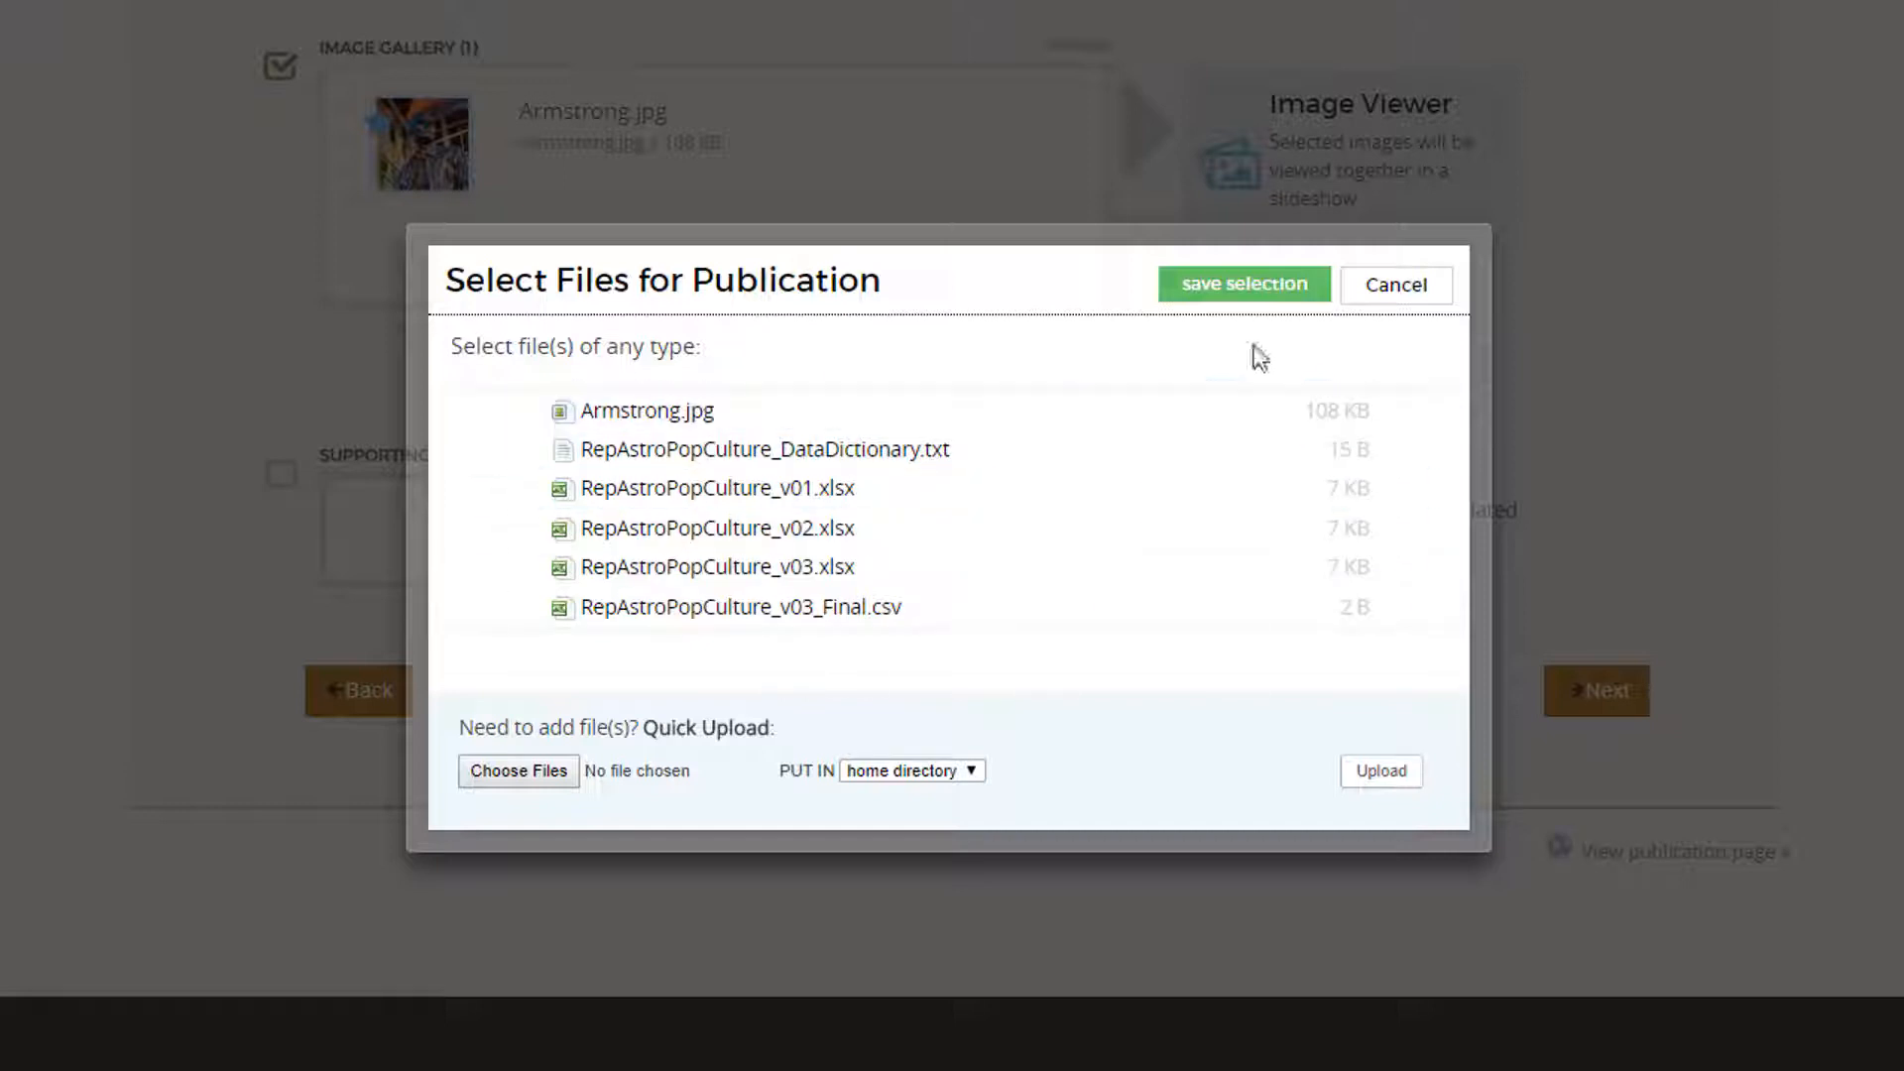
left_click(1380, 290)
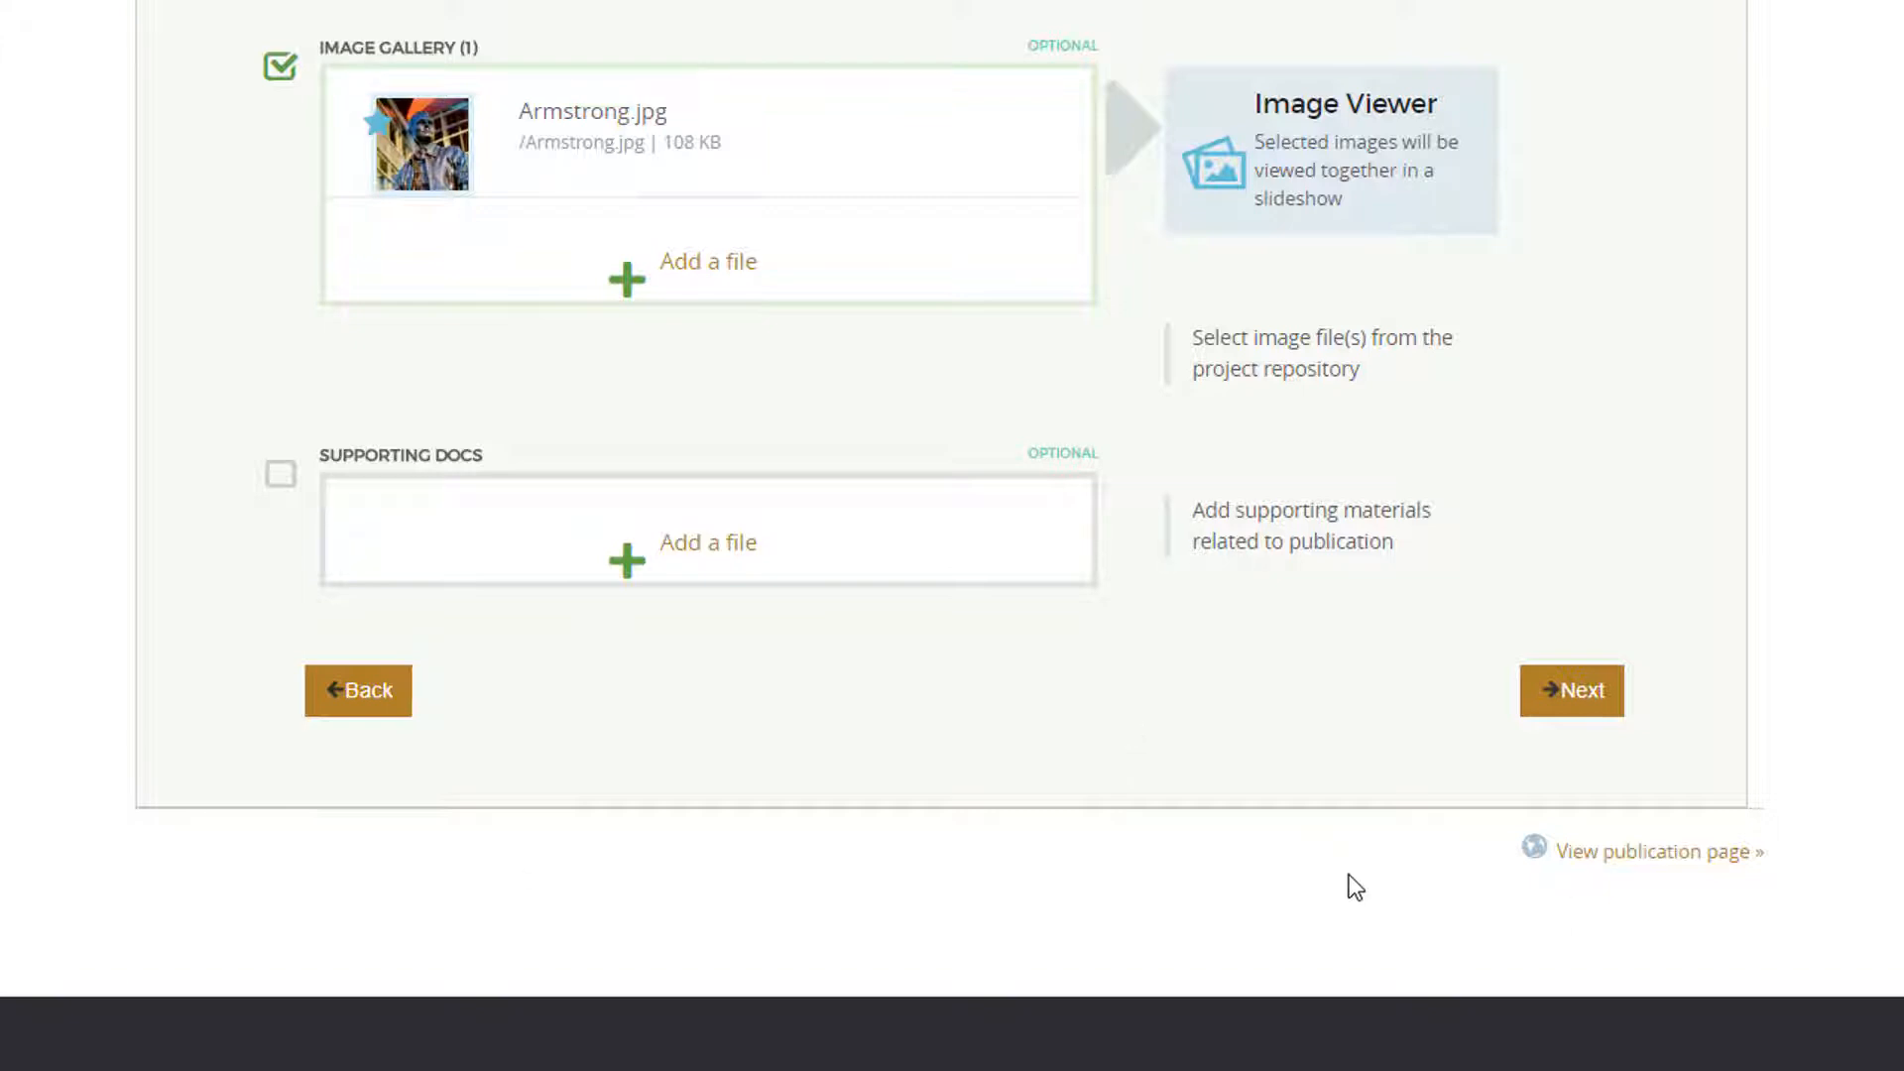
- Continue to the license section, save CC0 1.0 Universal as the publication license and agree to its terms
left_click(1577, 694)
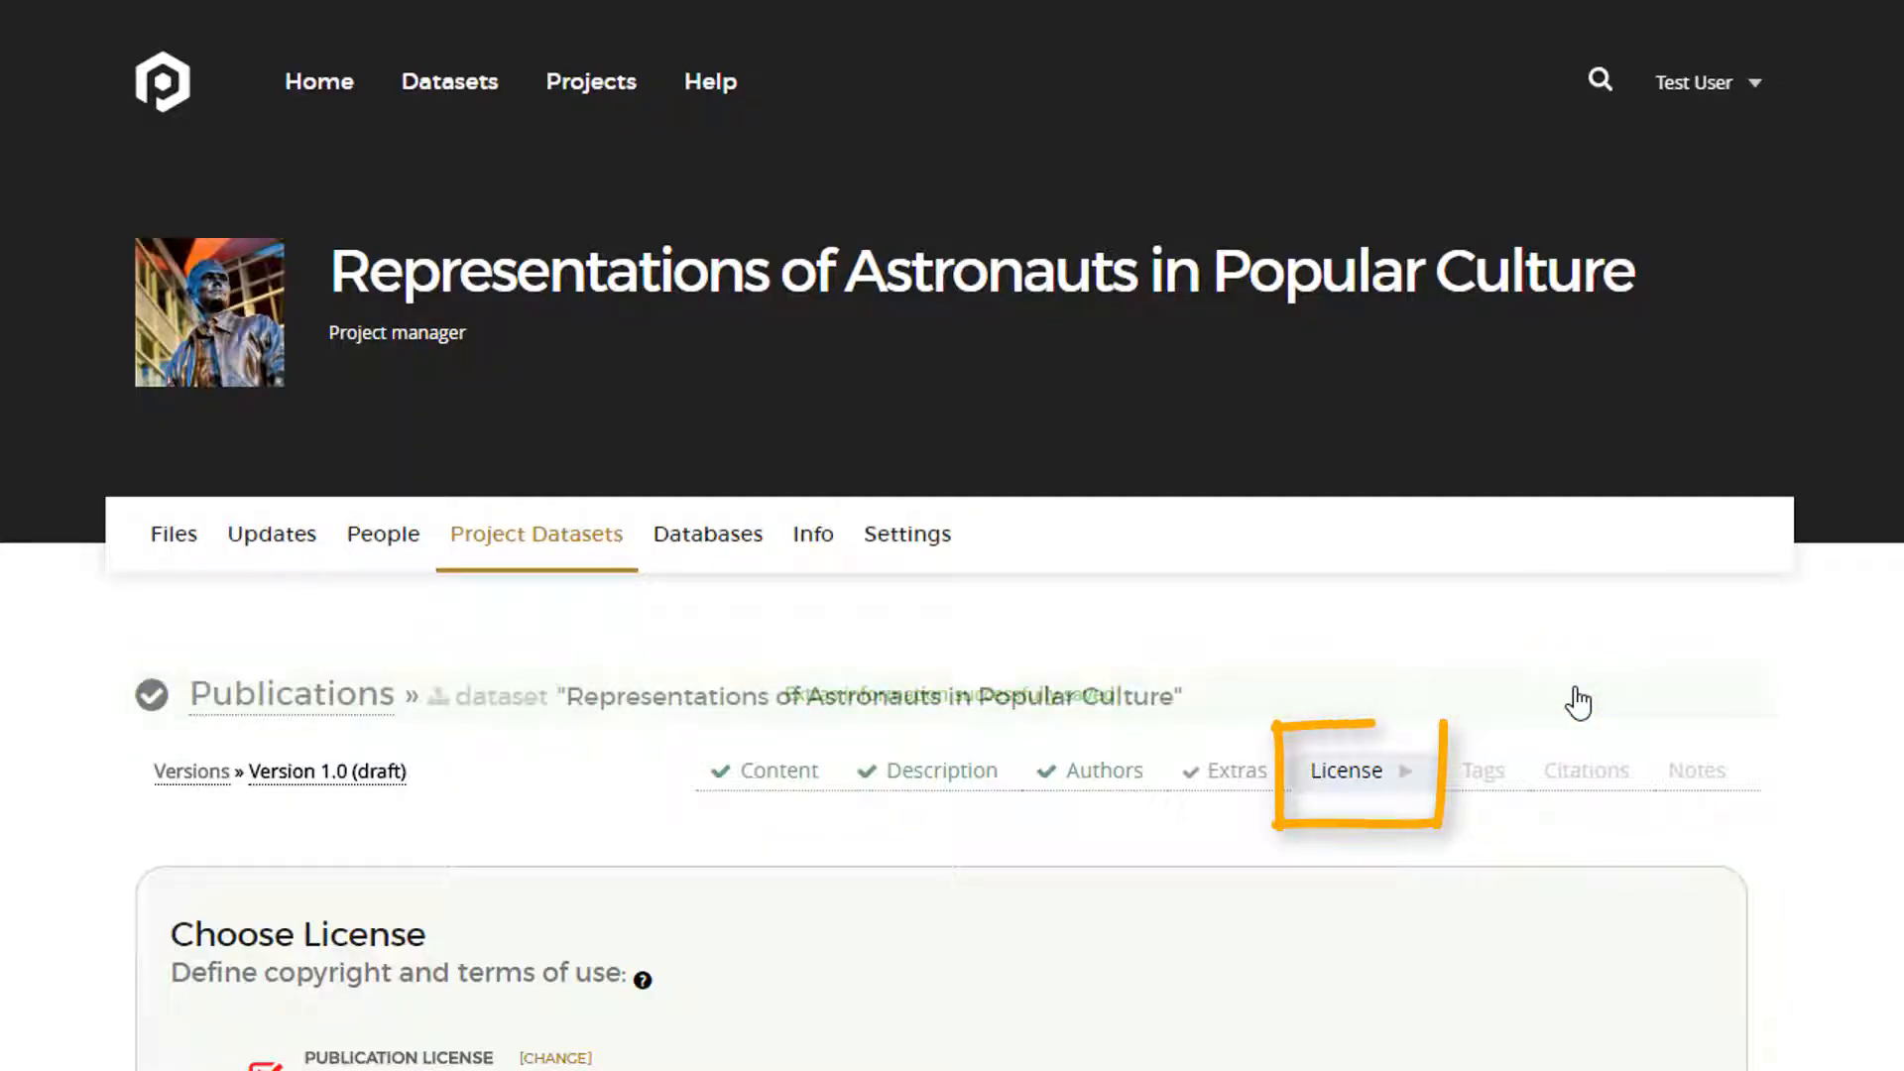
scroll(1577, 703, "down", 7)
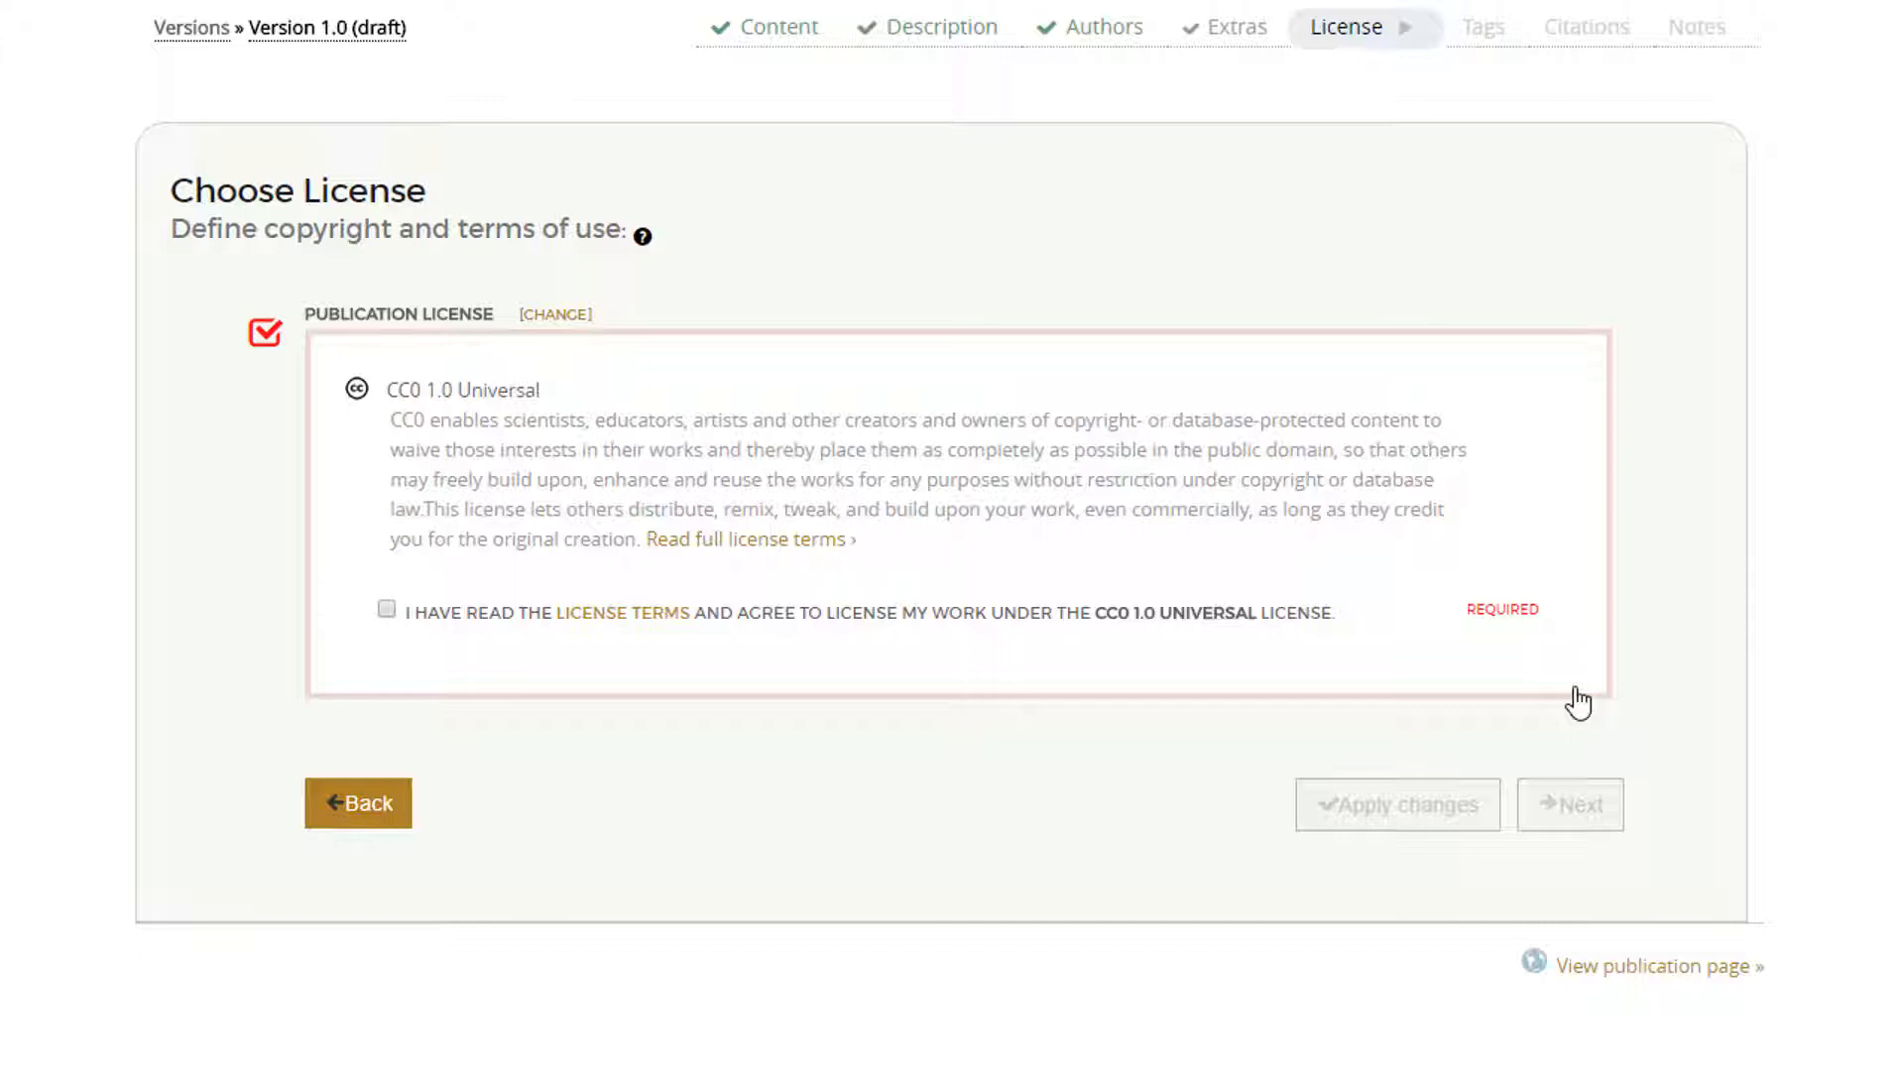
left_click(573, 318)
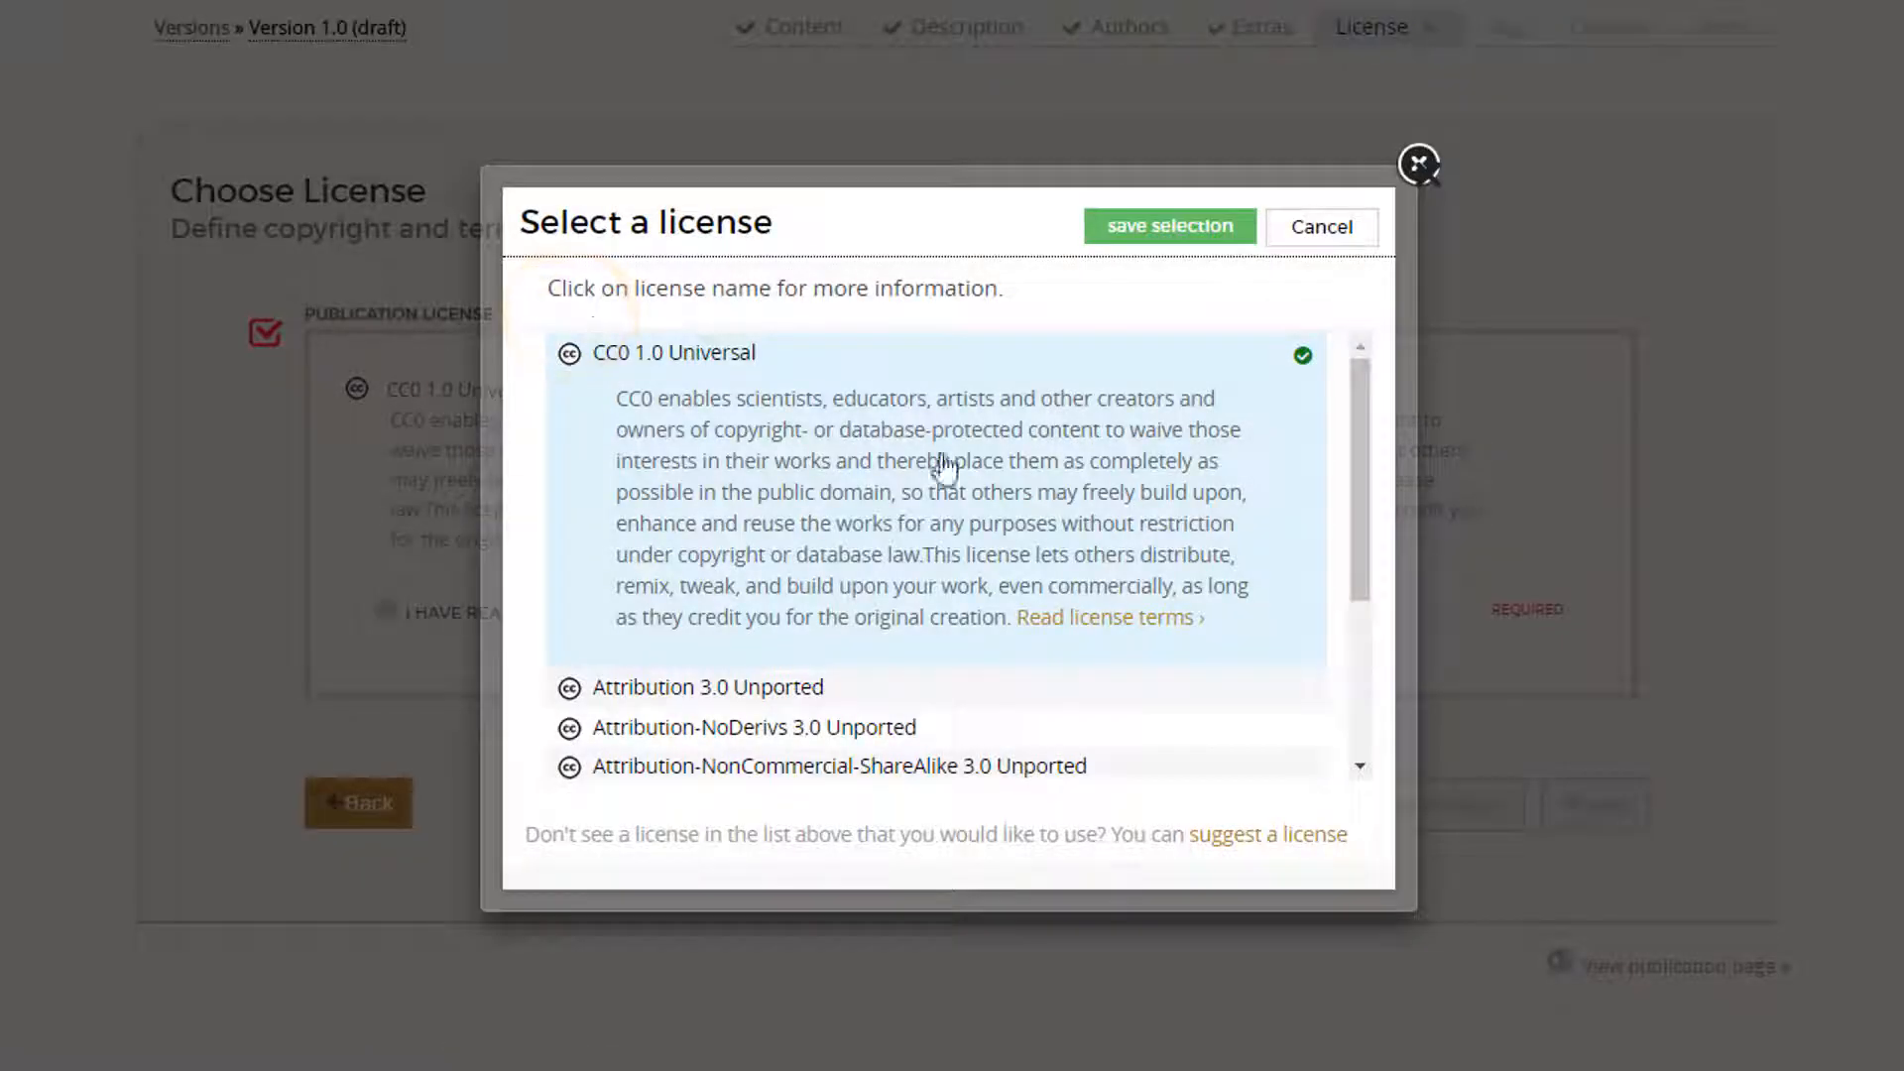
left_click(1242, 236)
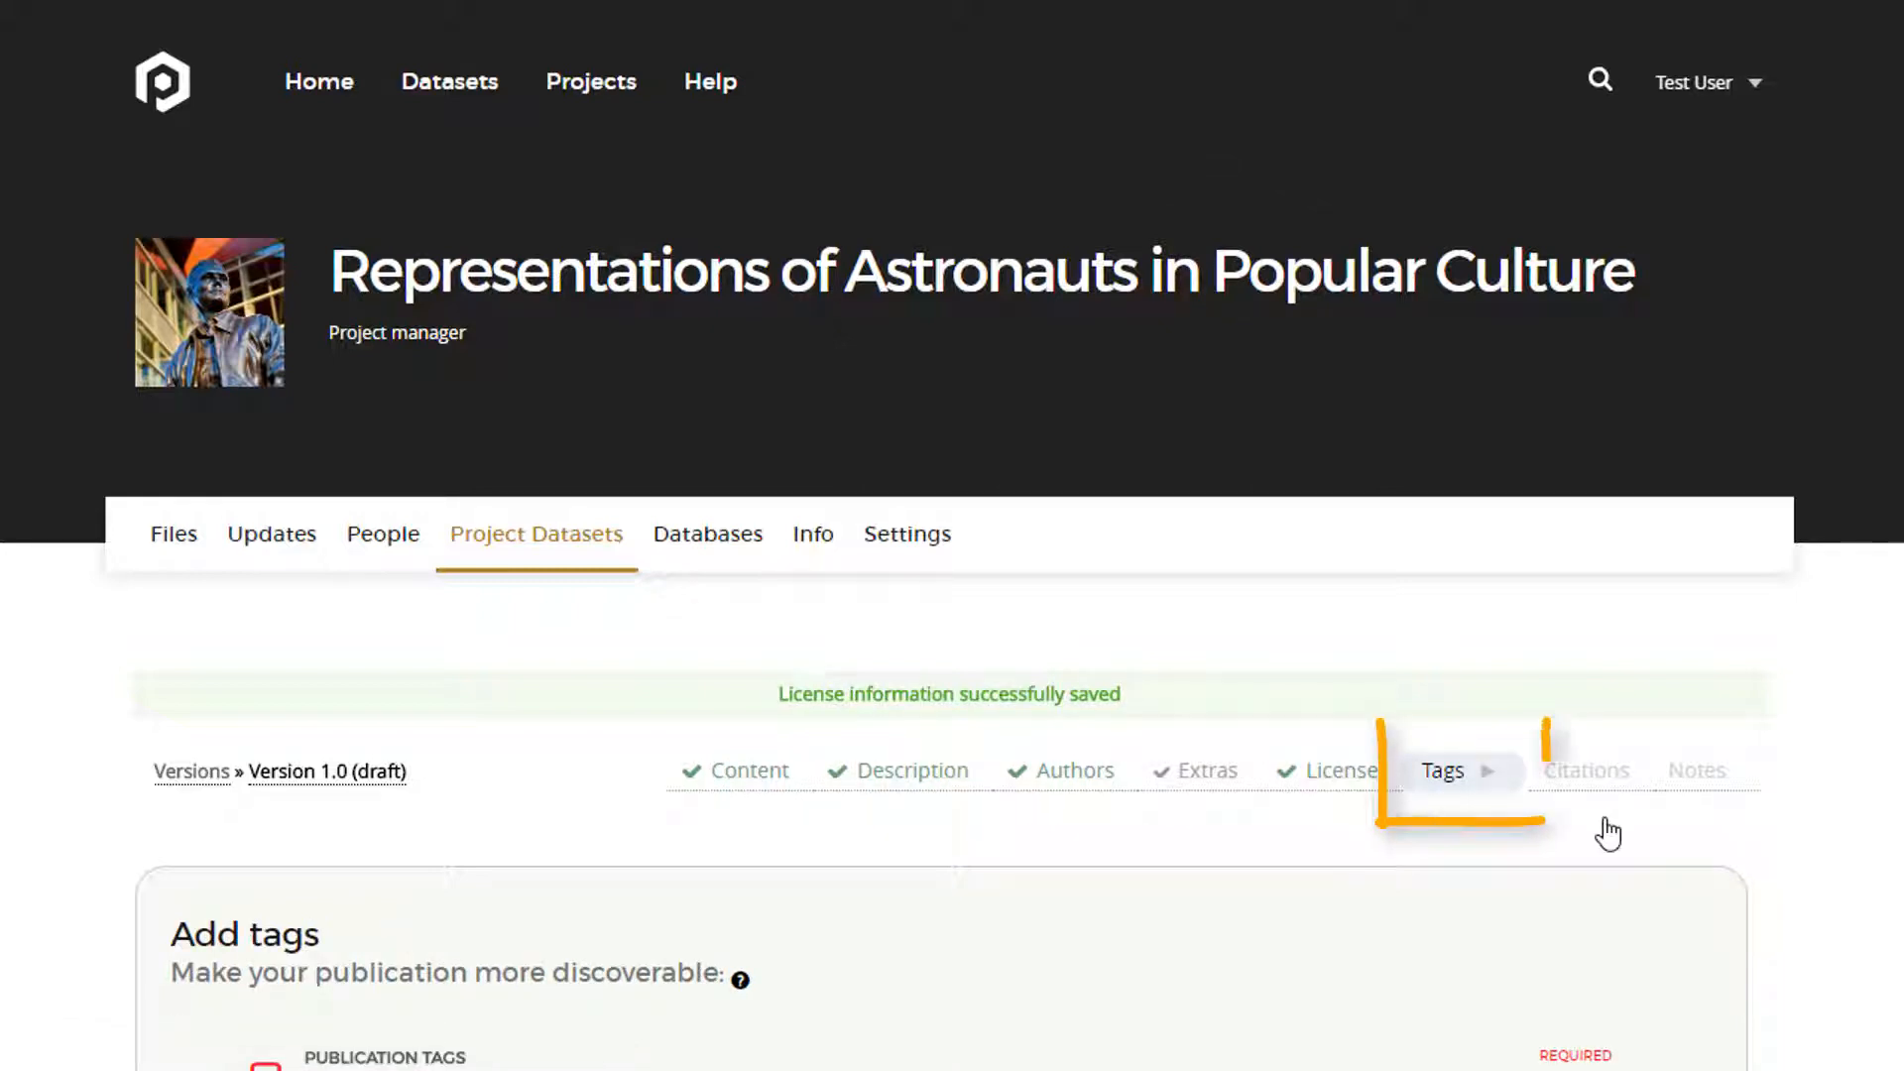
- Tag the publication with Aeronautics and Astronautics Engineering and NASA, and continue to the citations
scroll(1609, 834, "down", 7)
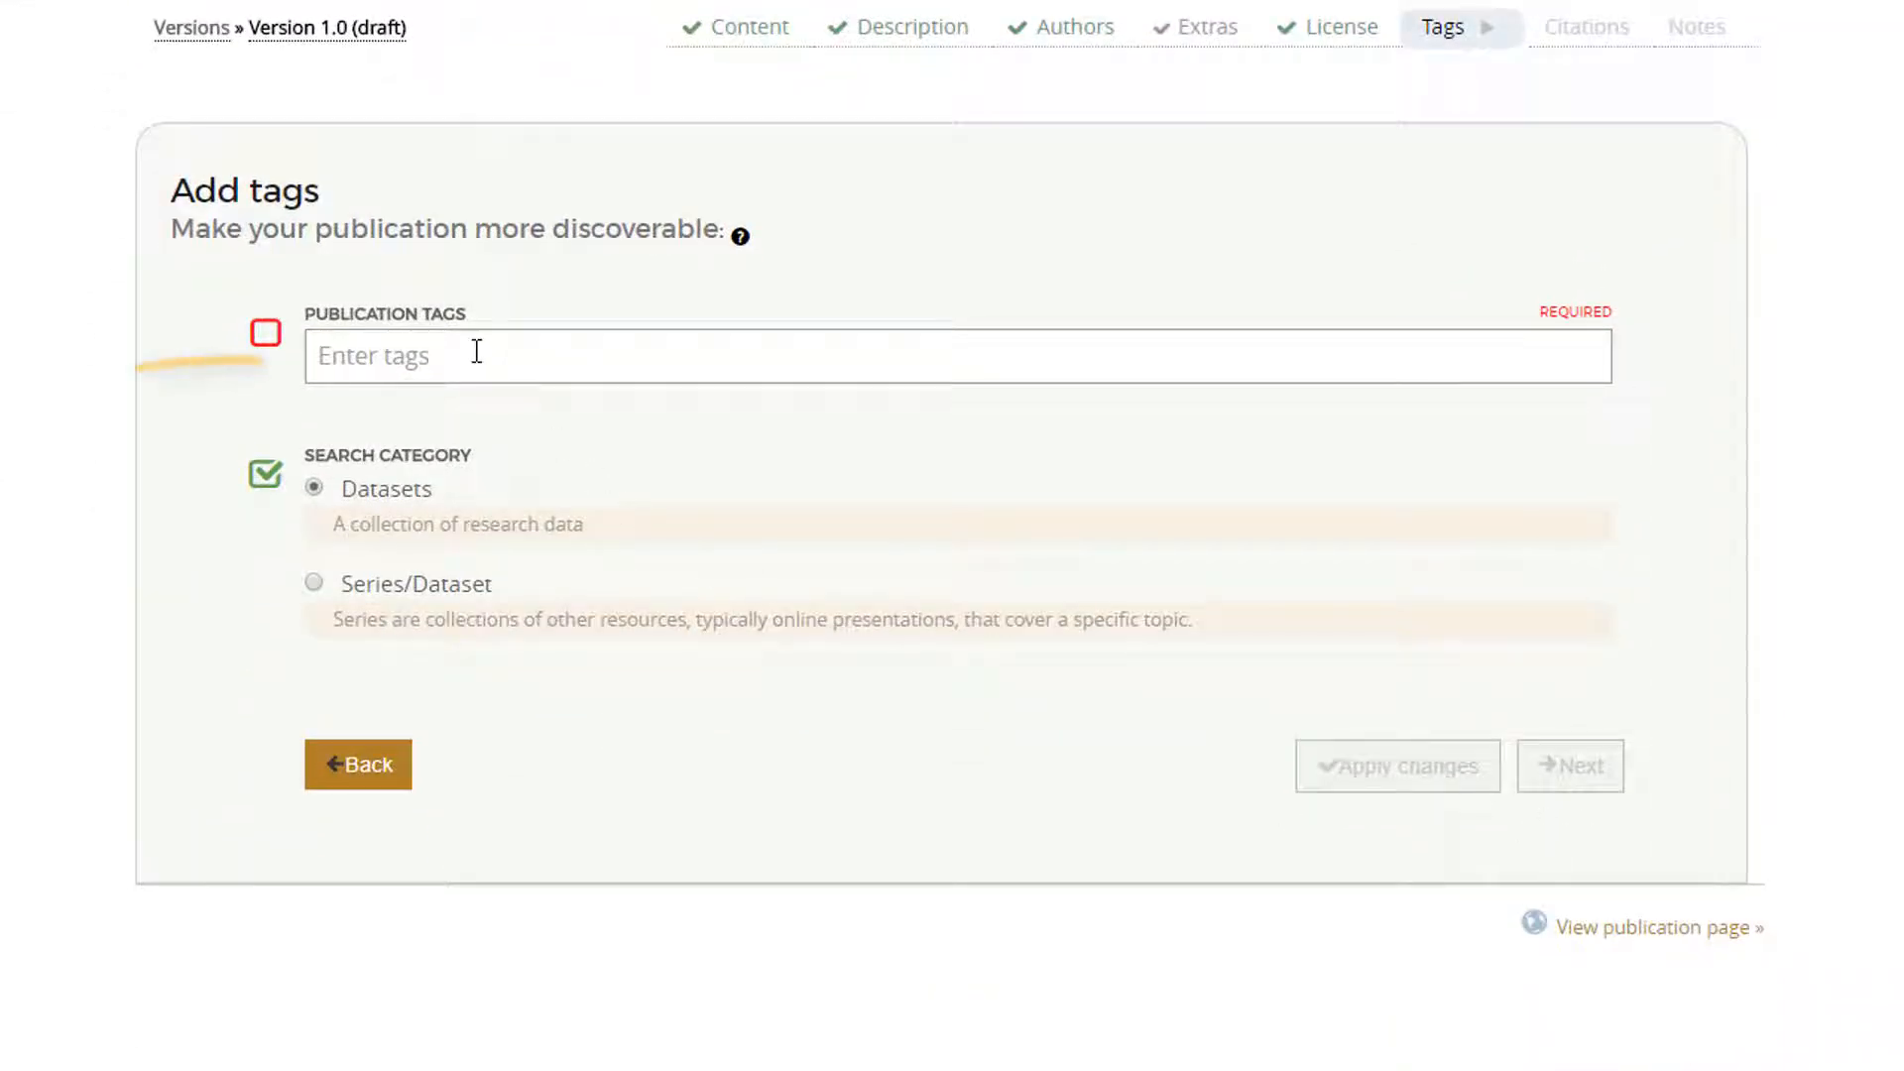
left_click(477, 353)
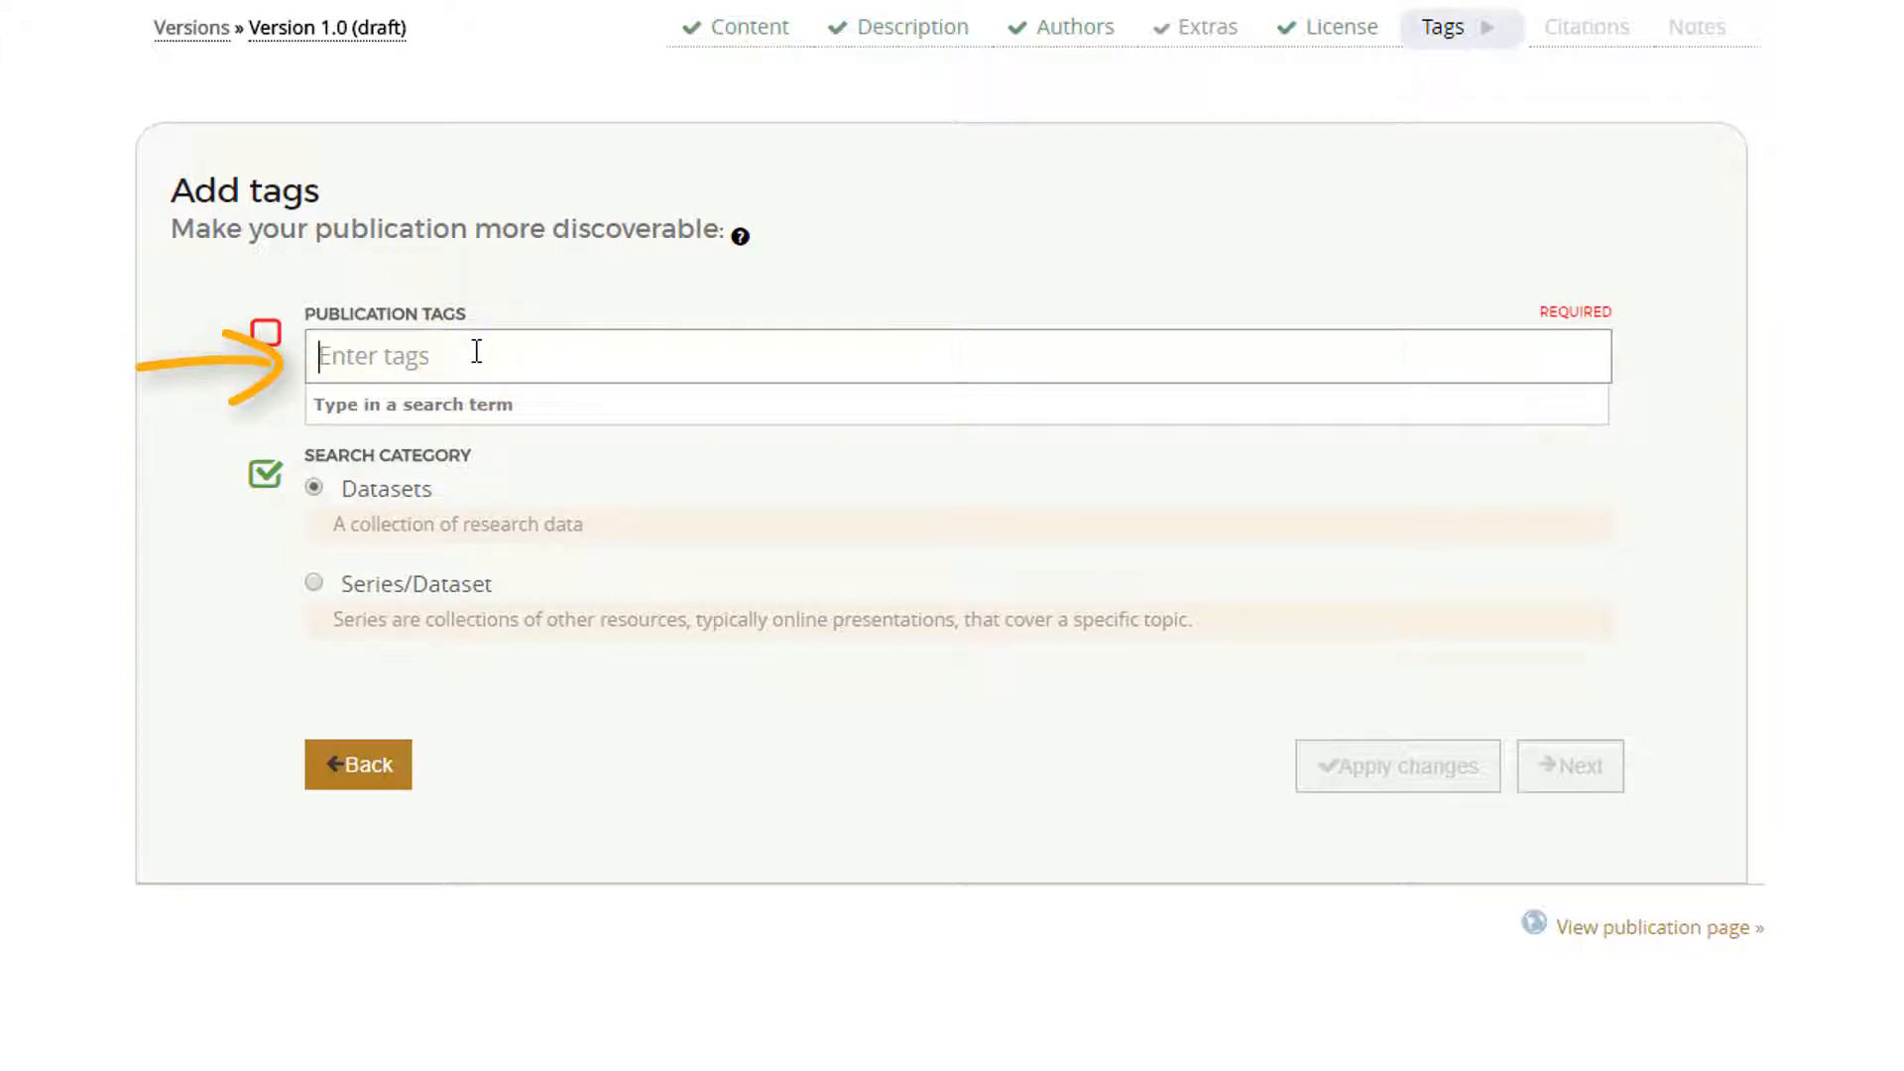
type("Astr")
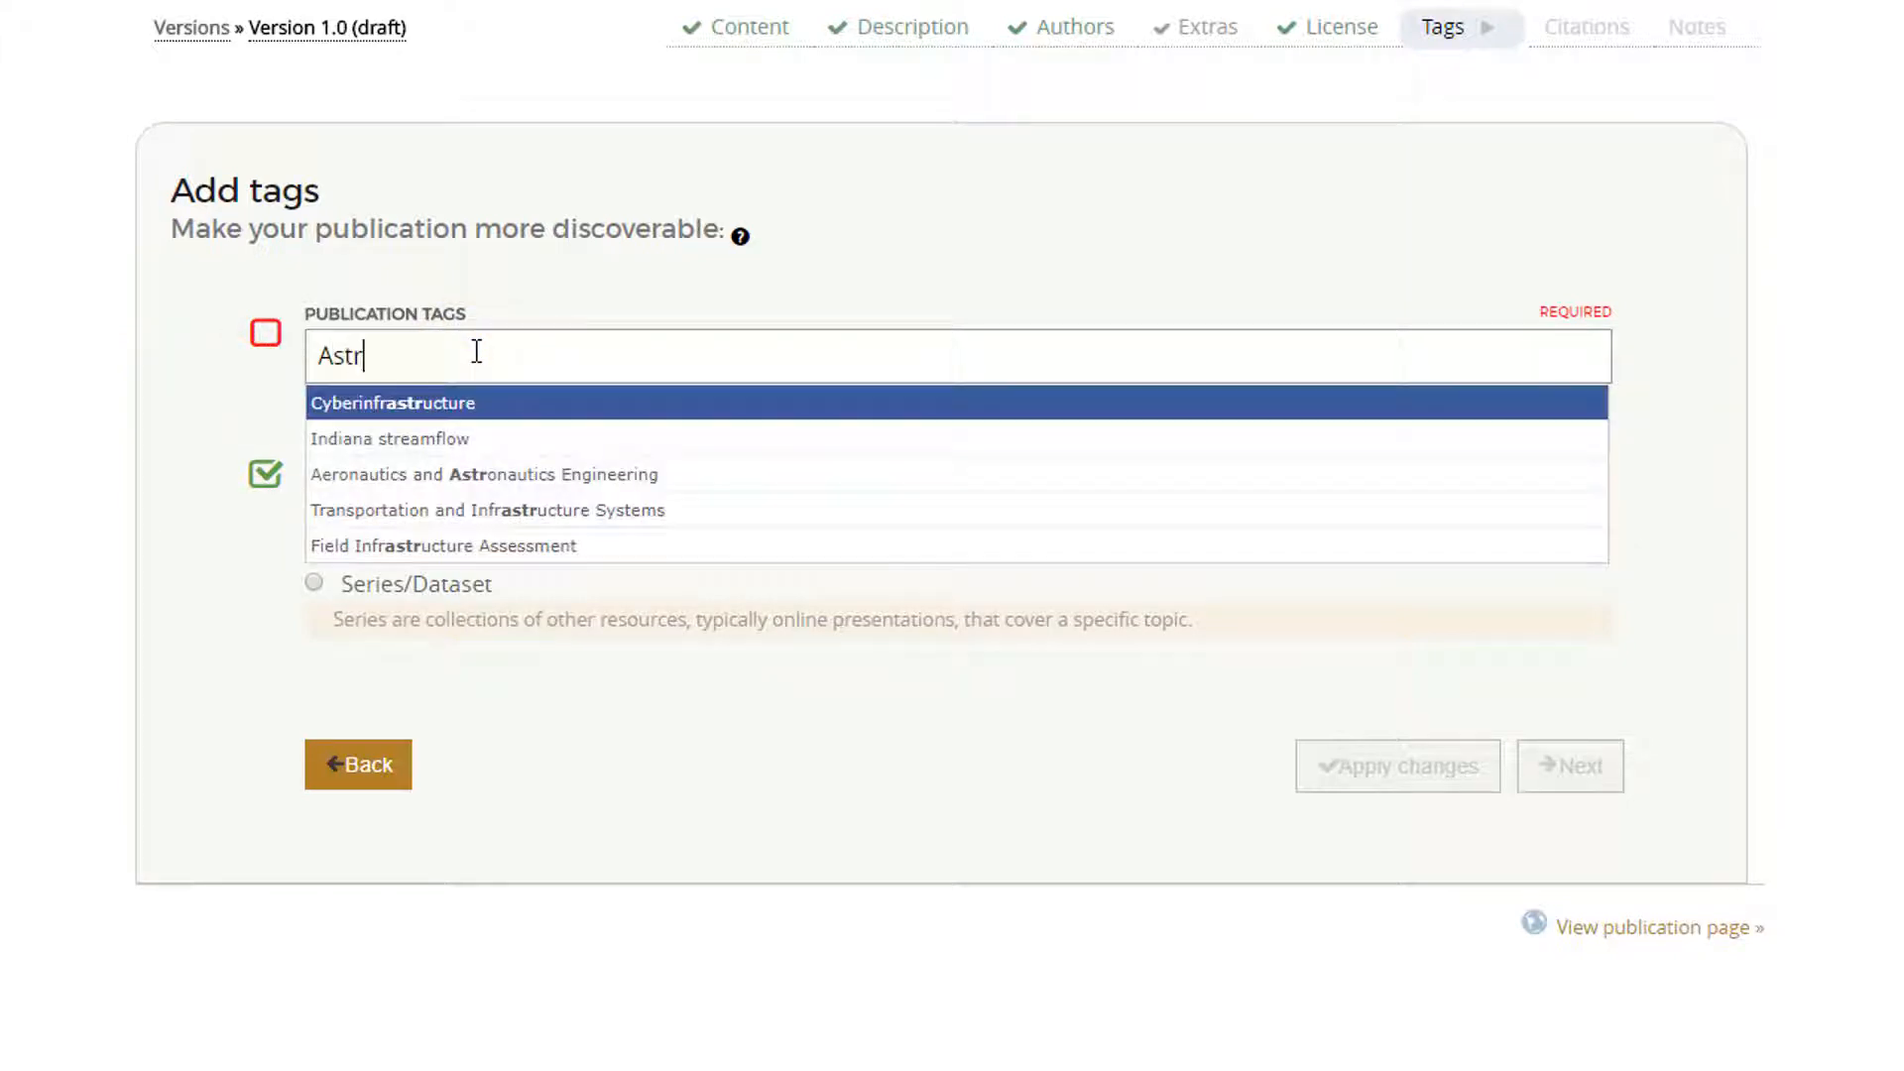
left_click(496, 475)
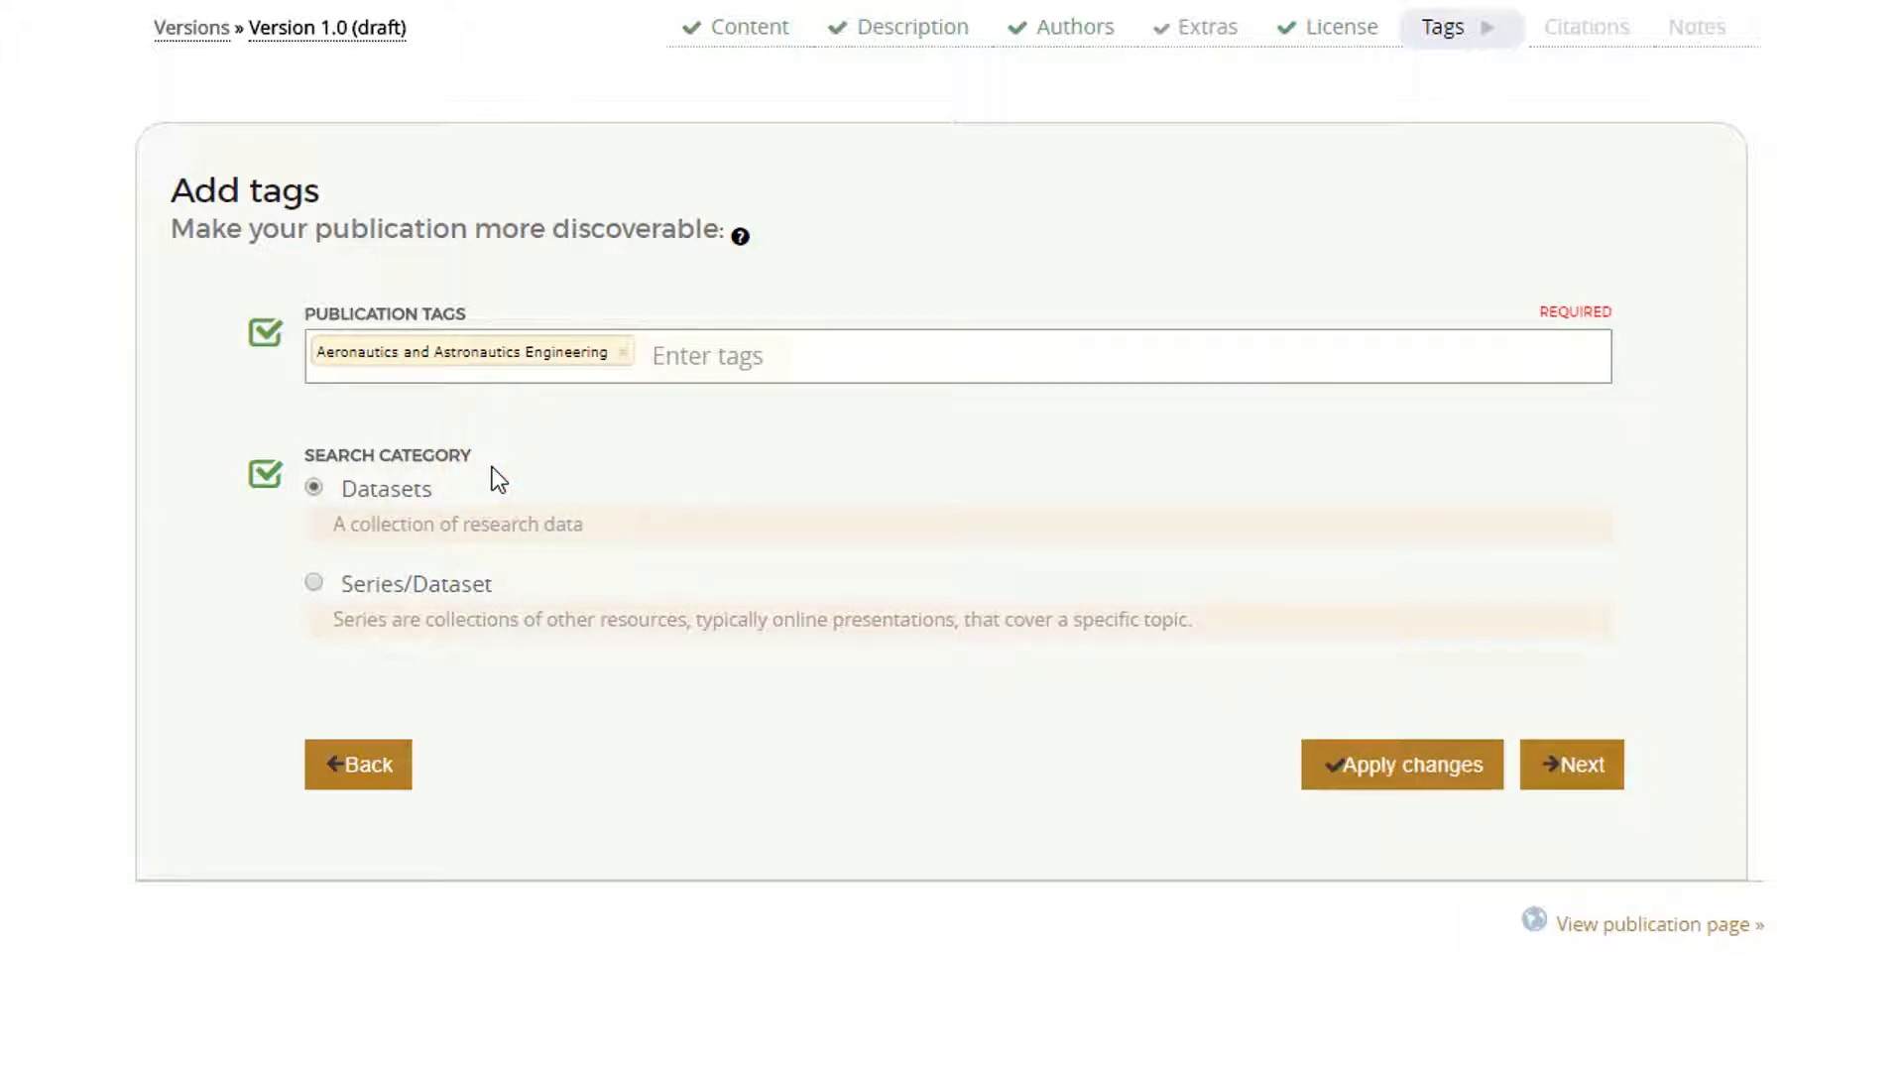
type("NASA")
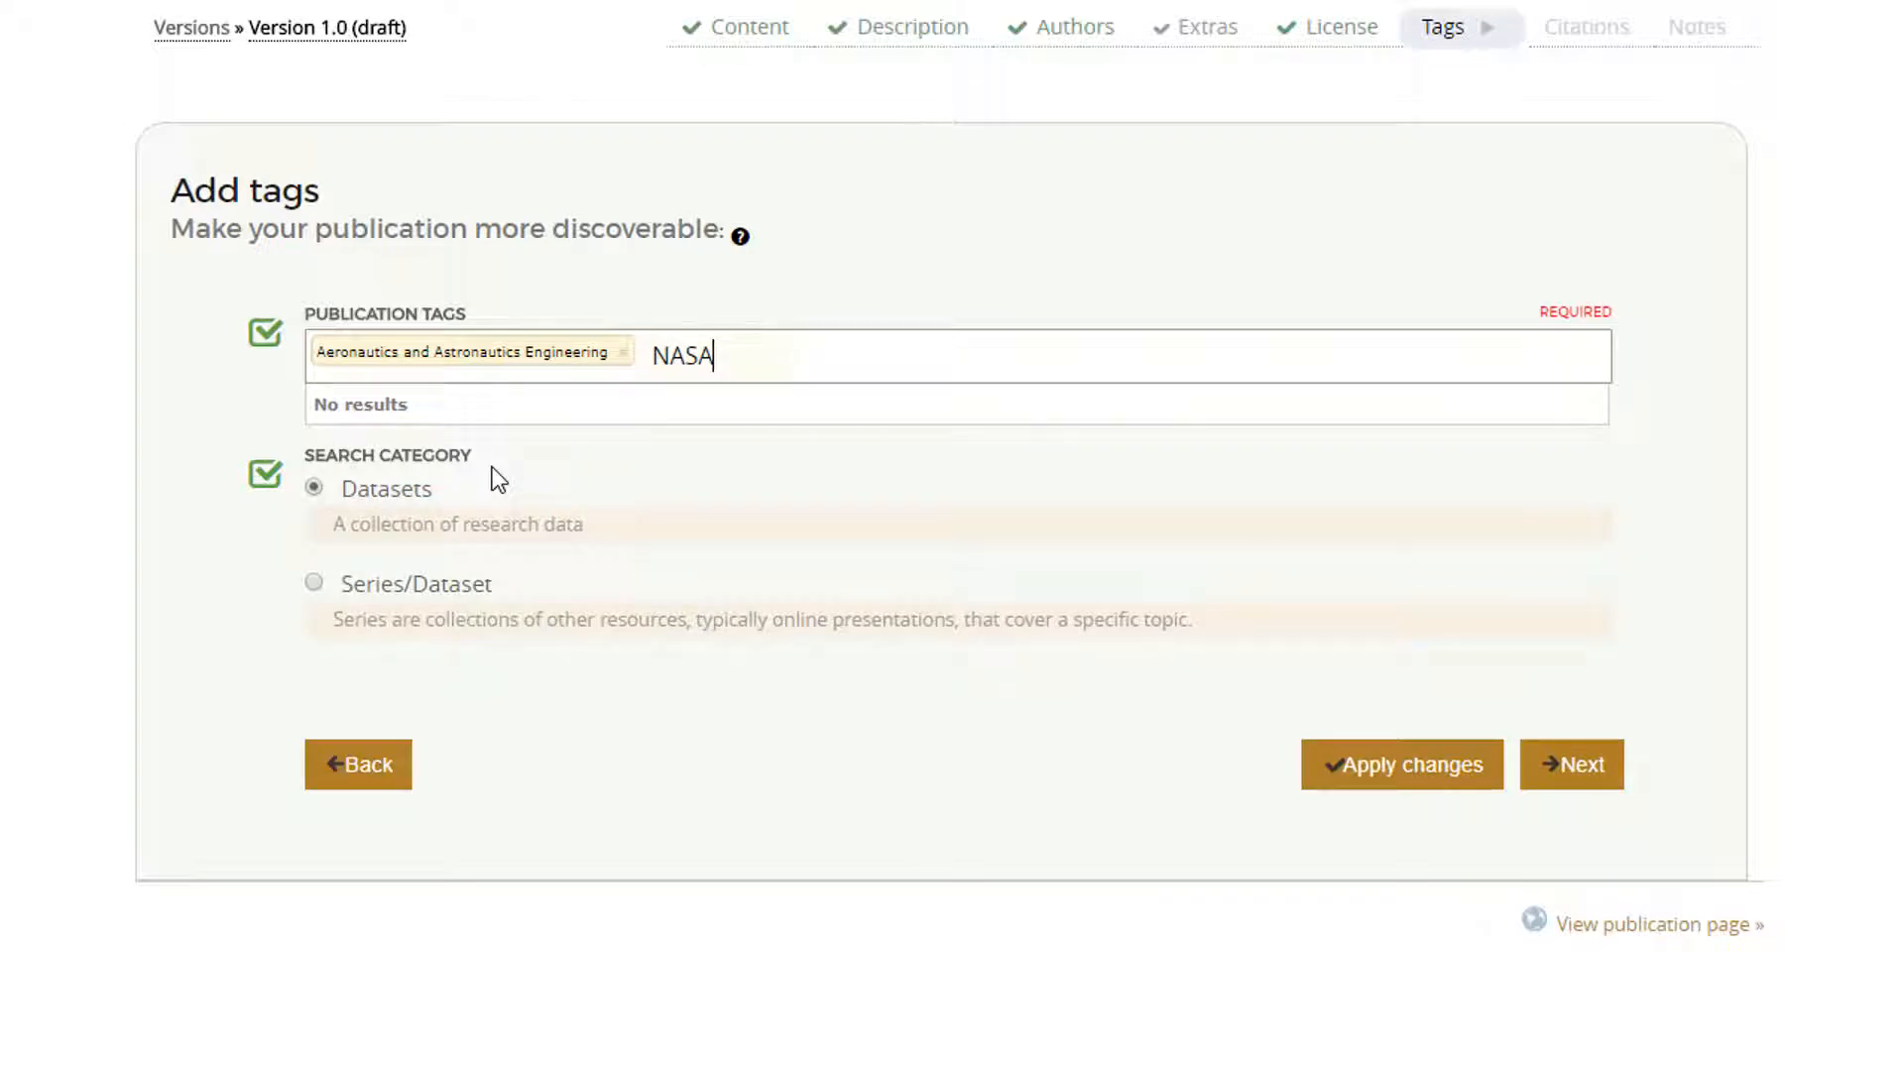
key("Tab")
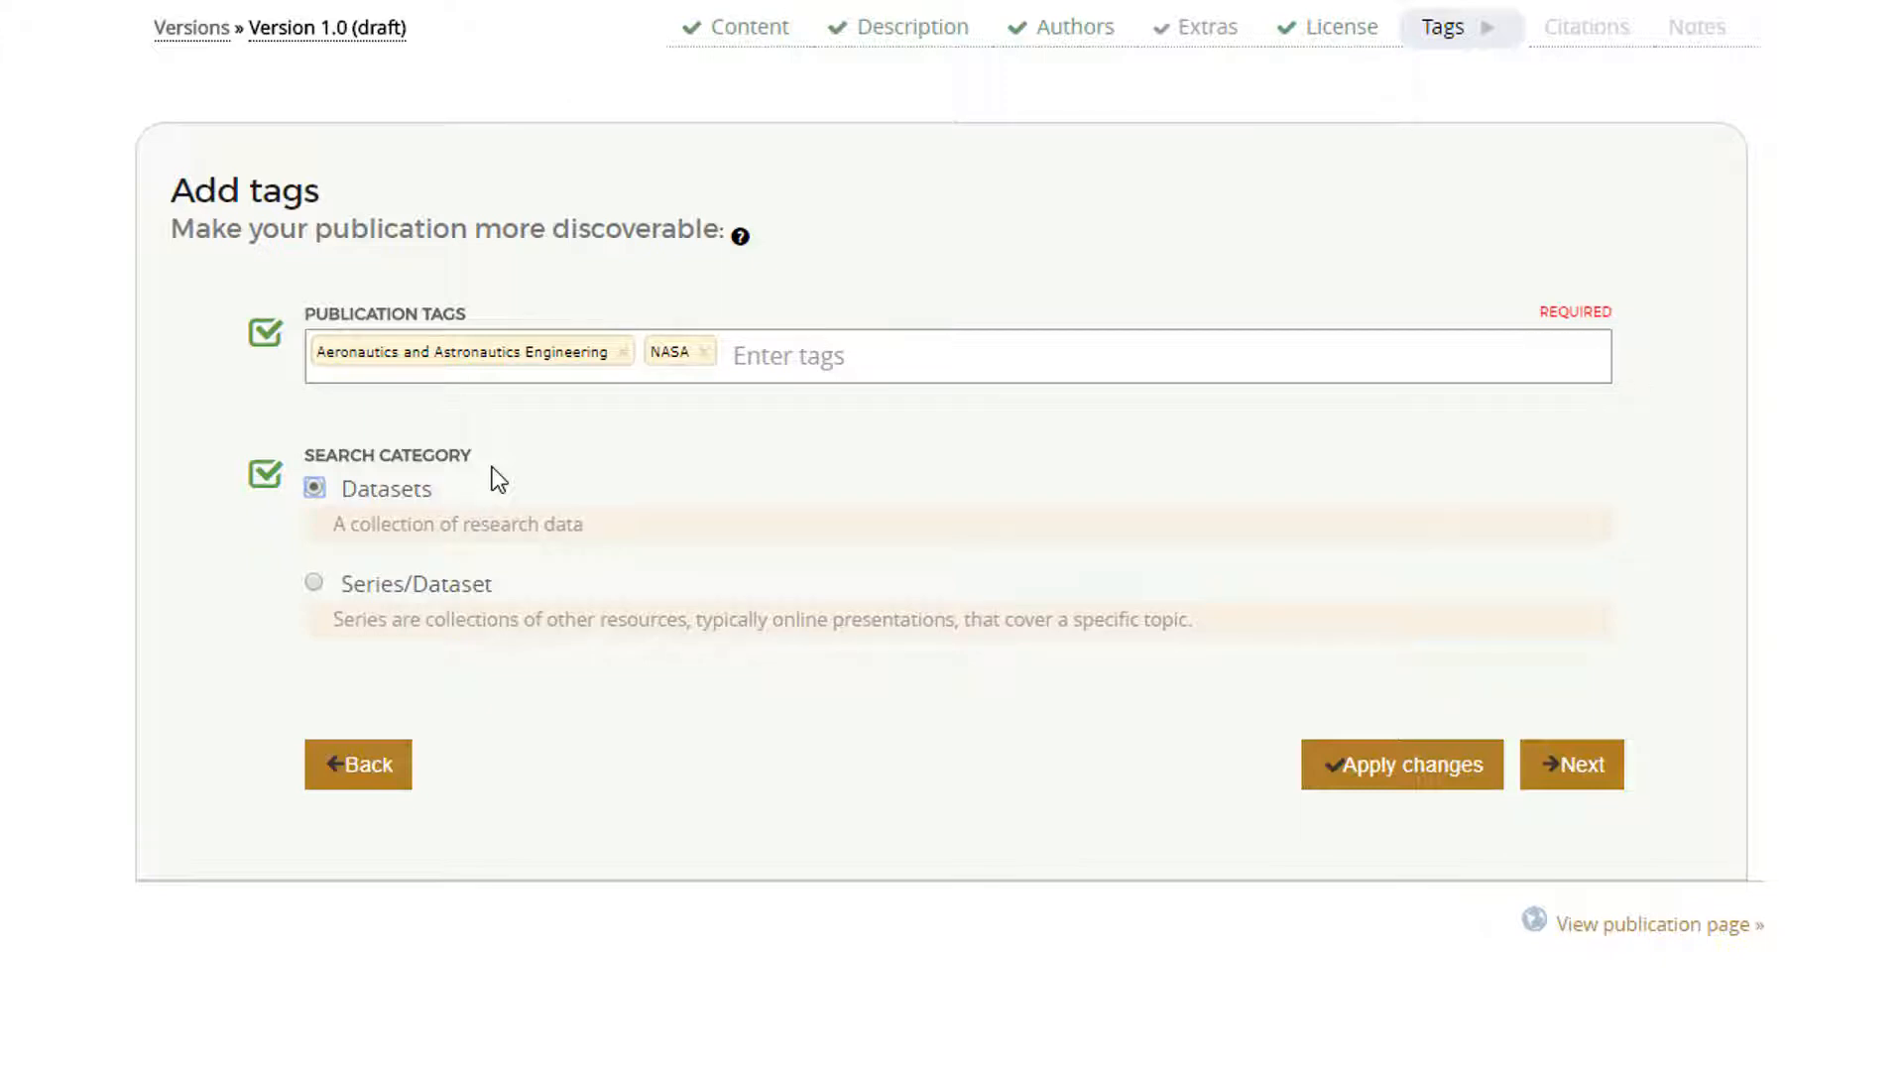
left_click(1587, 780)
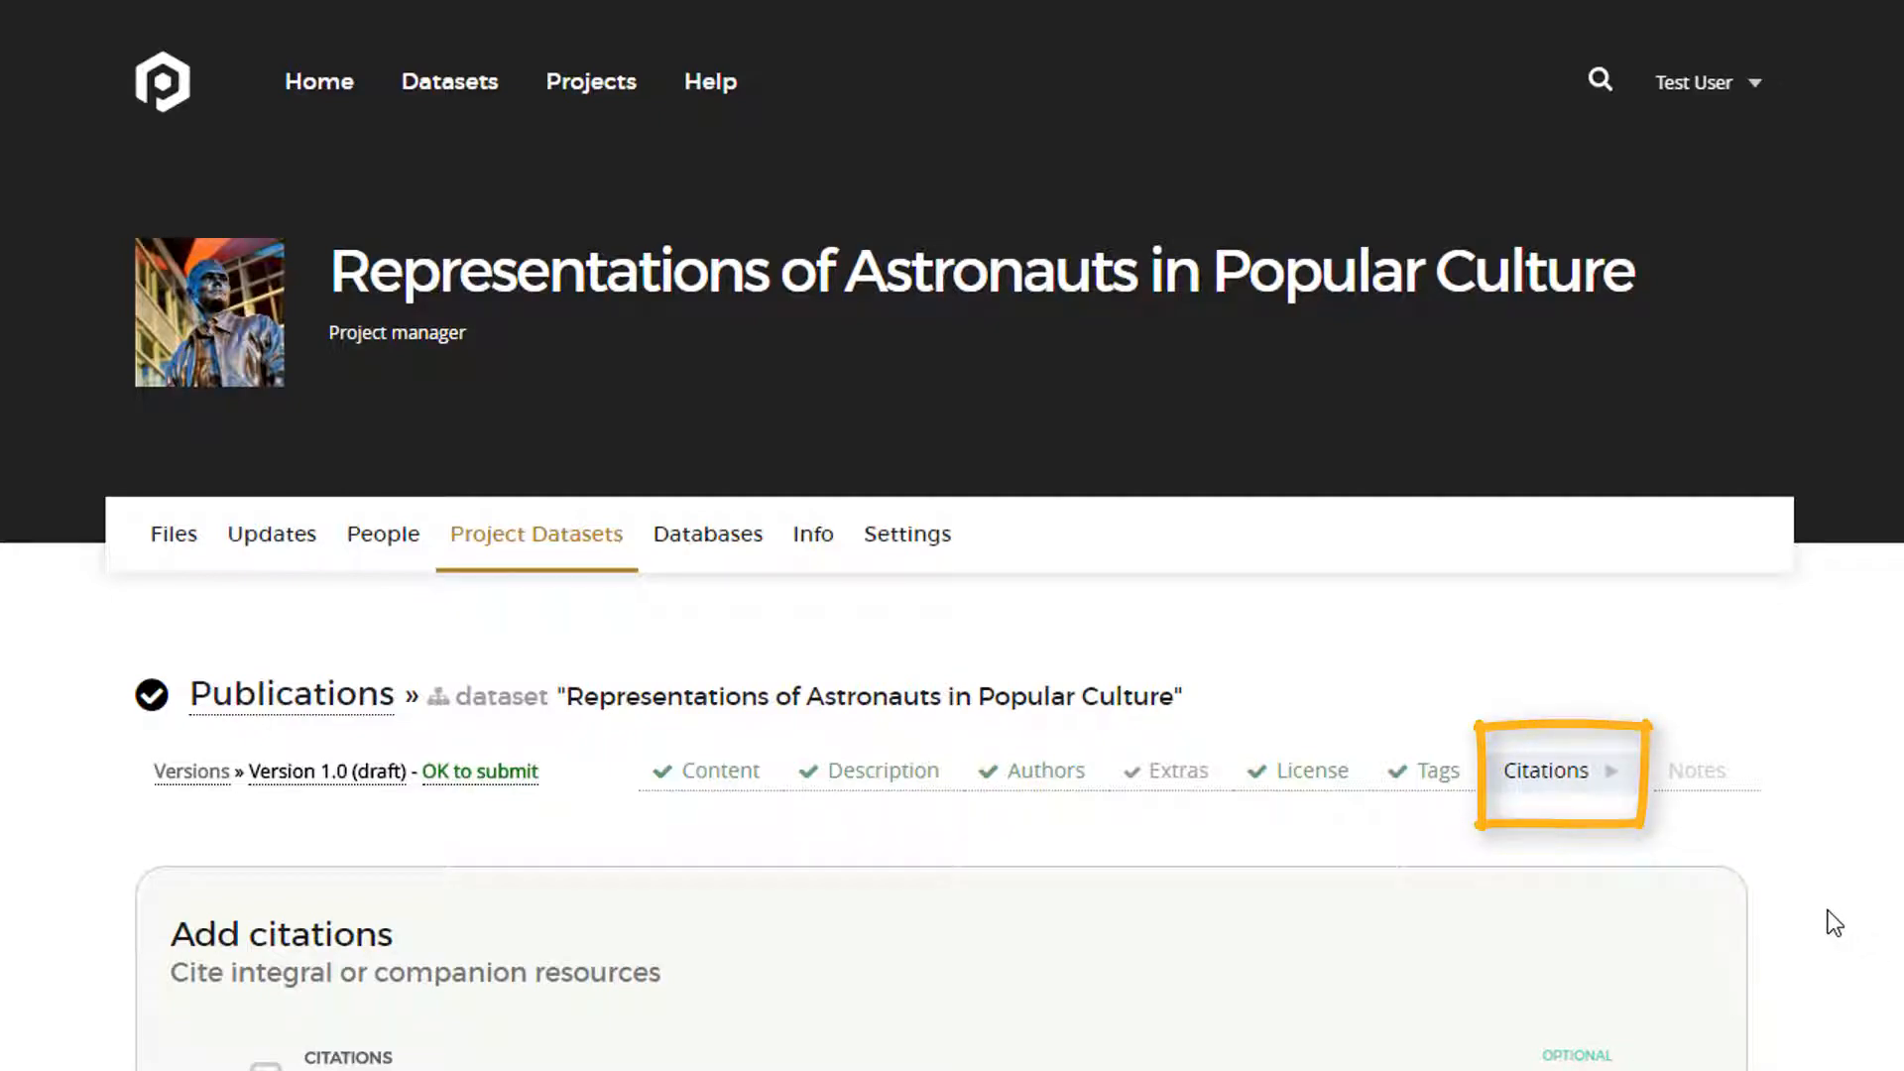
- Examine the DOI and manual entry options for adding a citation, and cancel without adding one
scroll(1820, 907, "down", 2)
scroll(1817, 904, "down", 4)
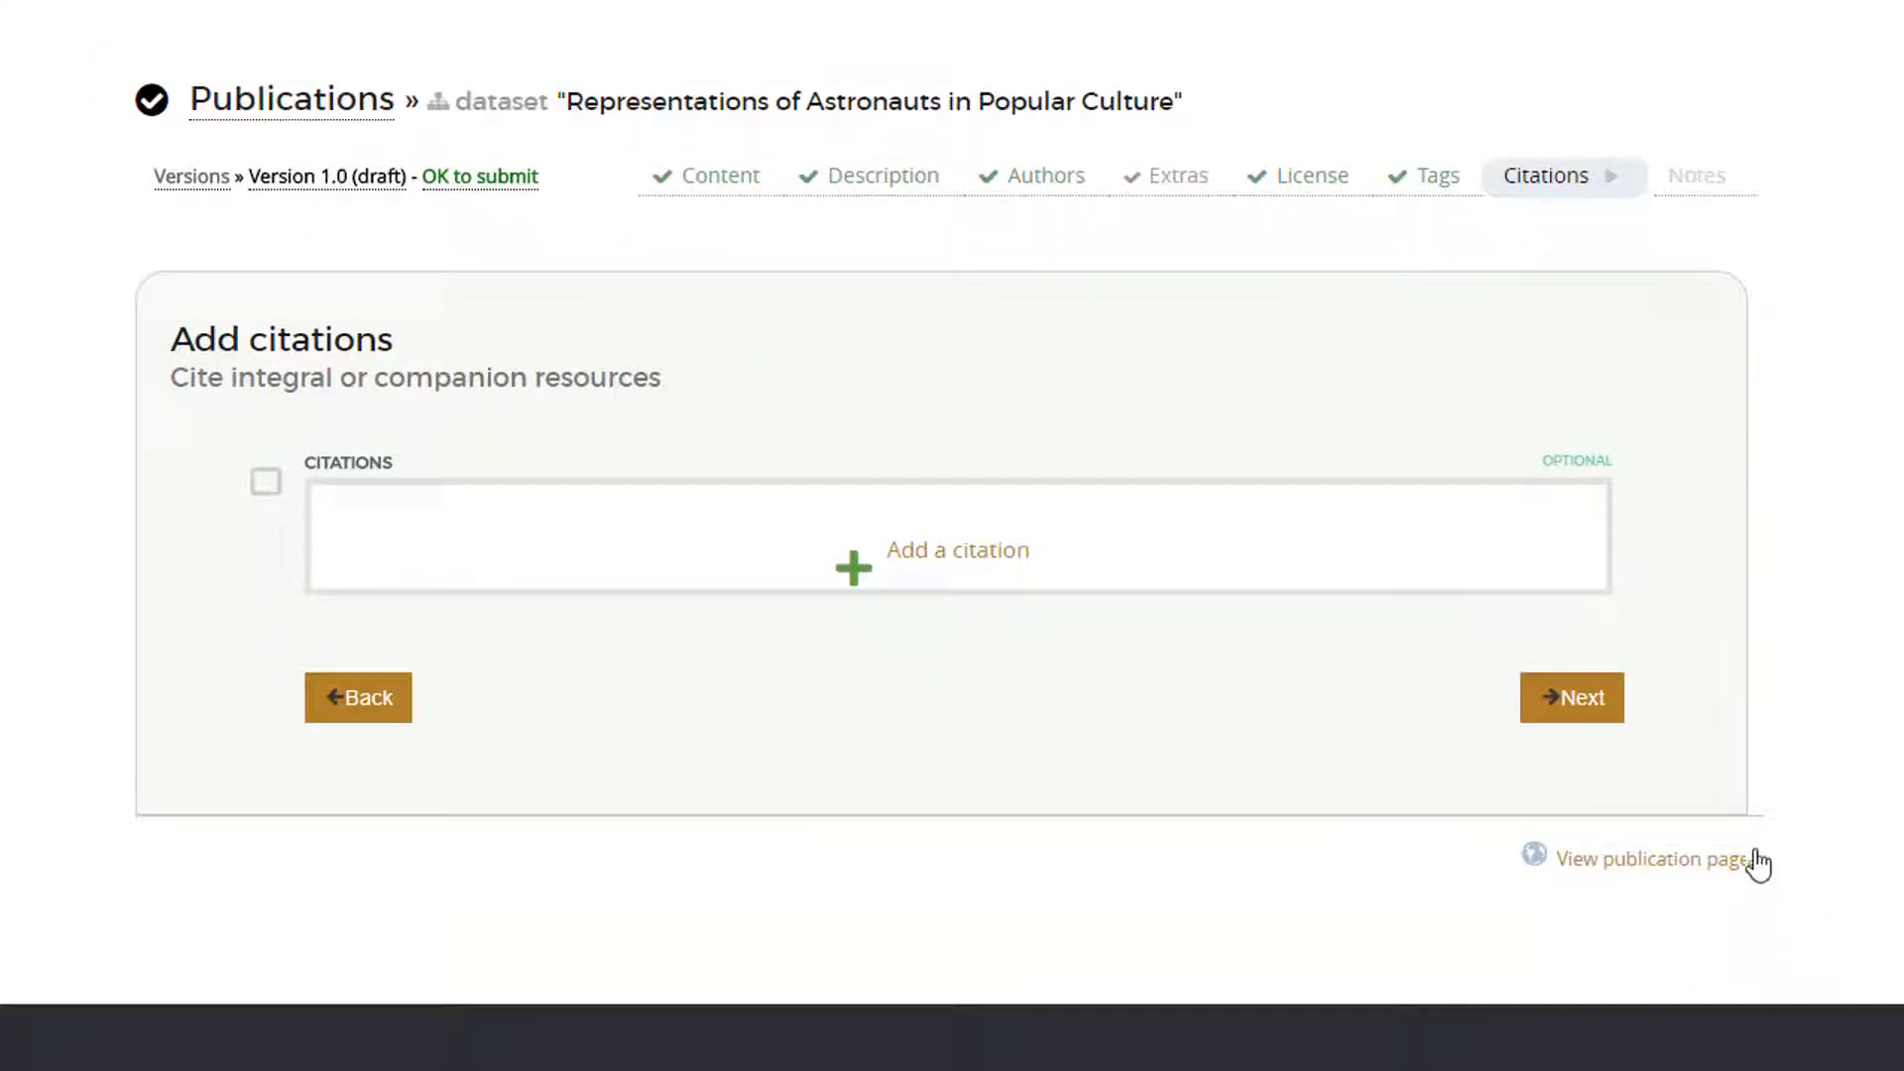
left_click(965, 555)
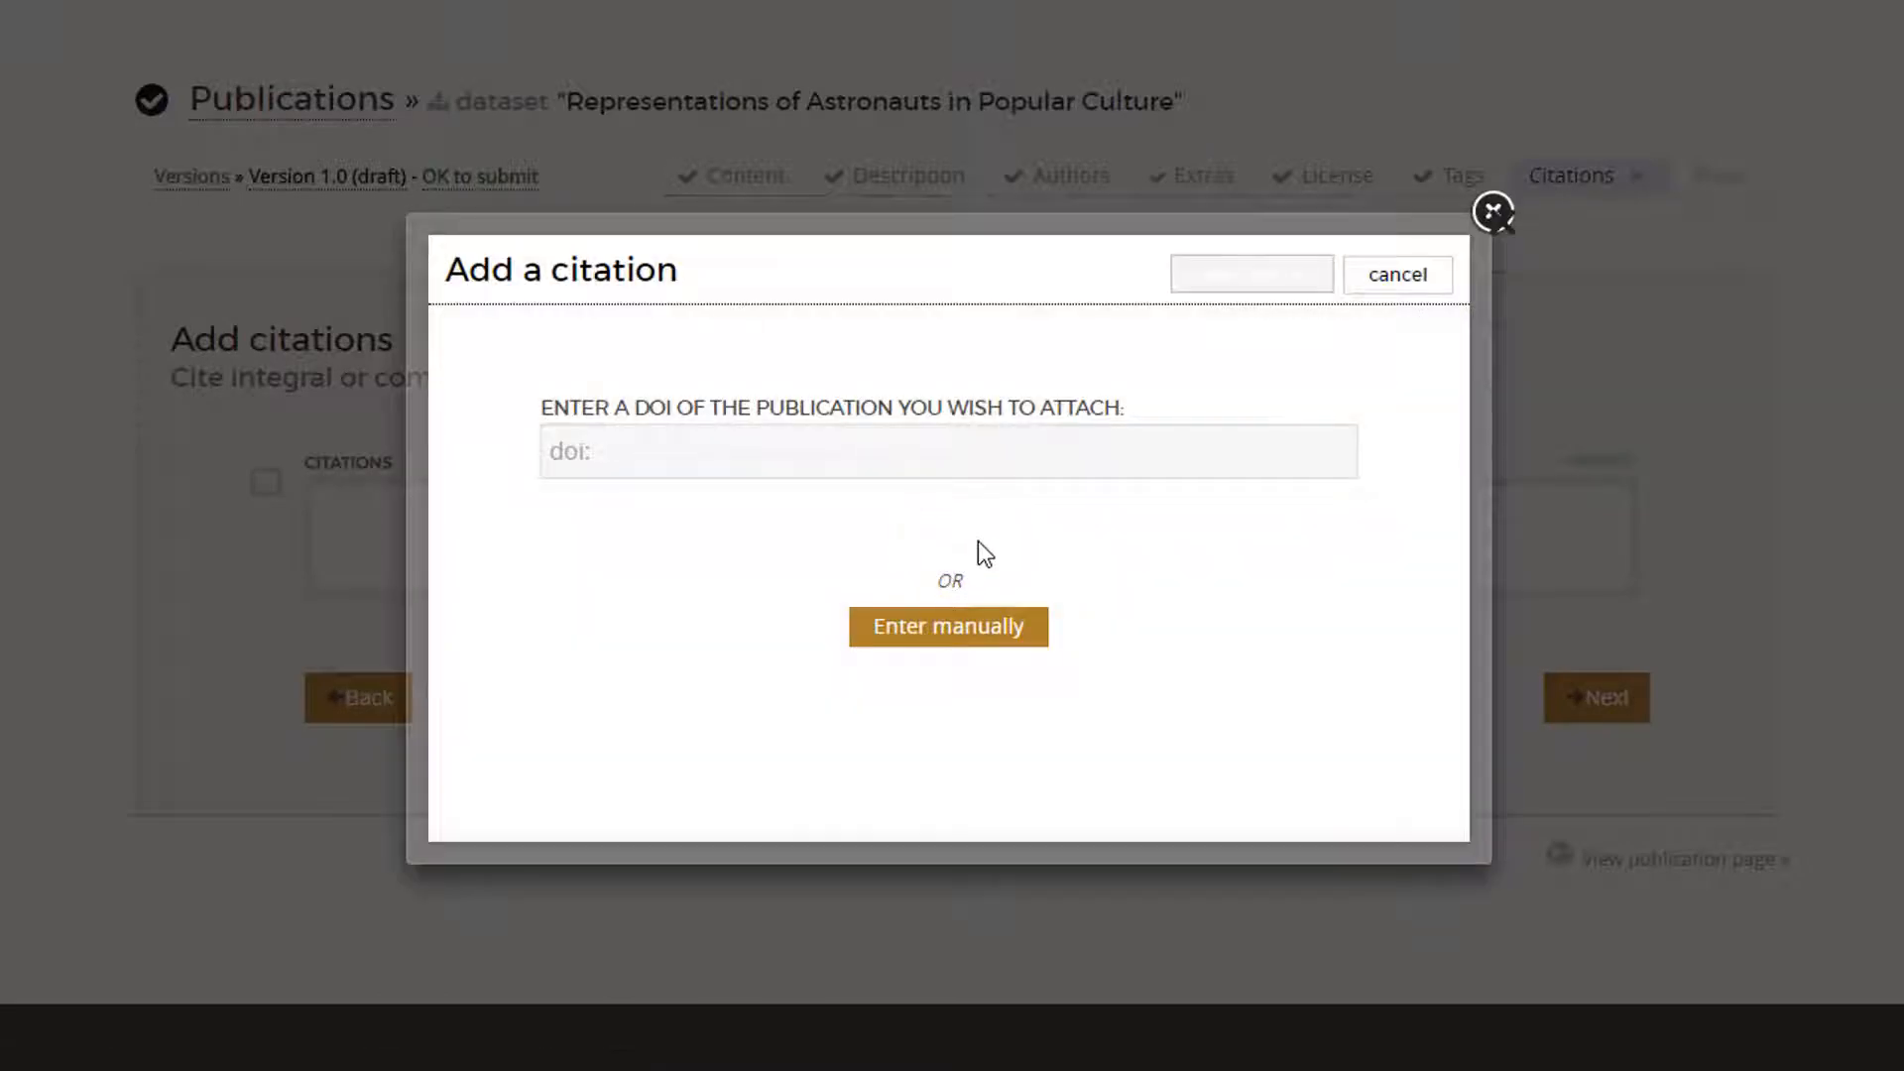
left_click(859, 443)
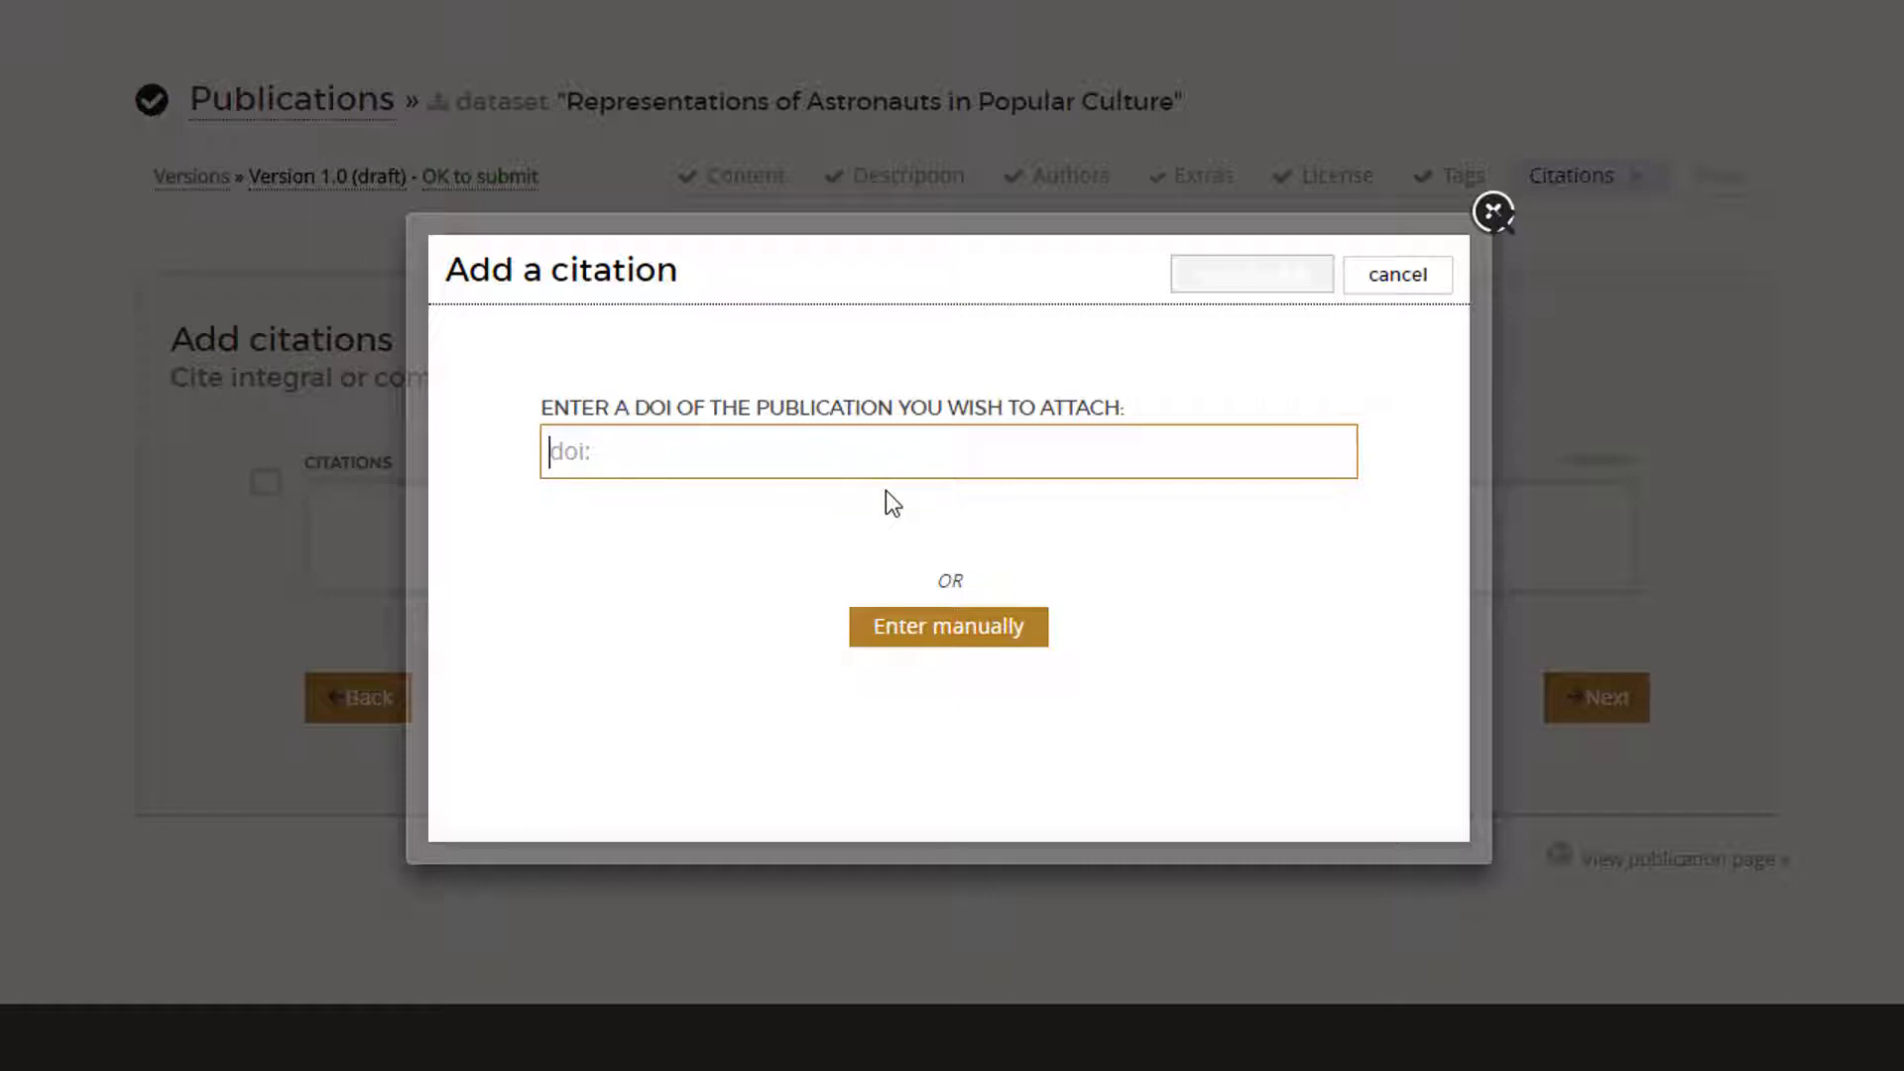
left_click(955, 636)
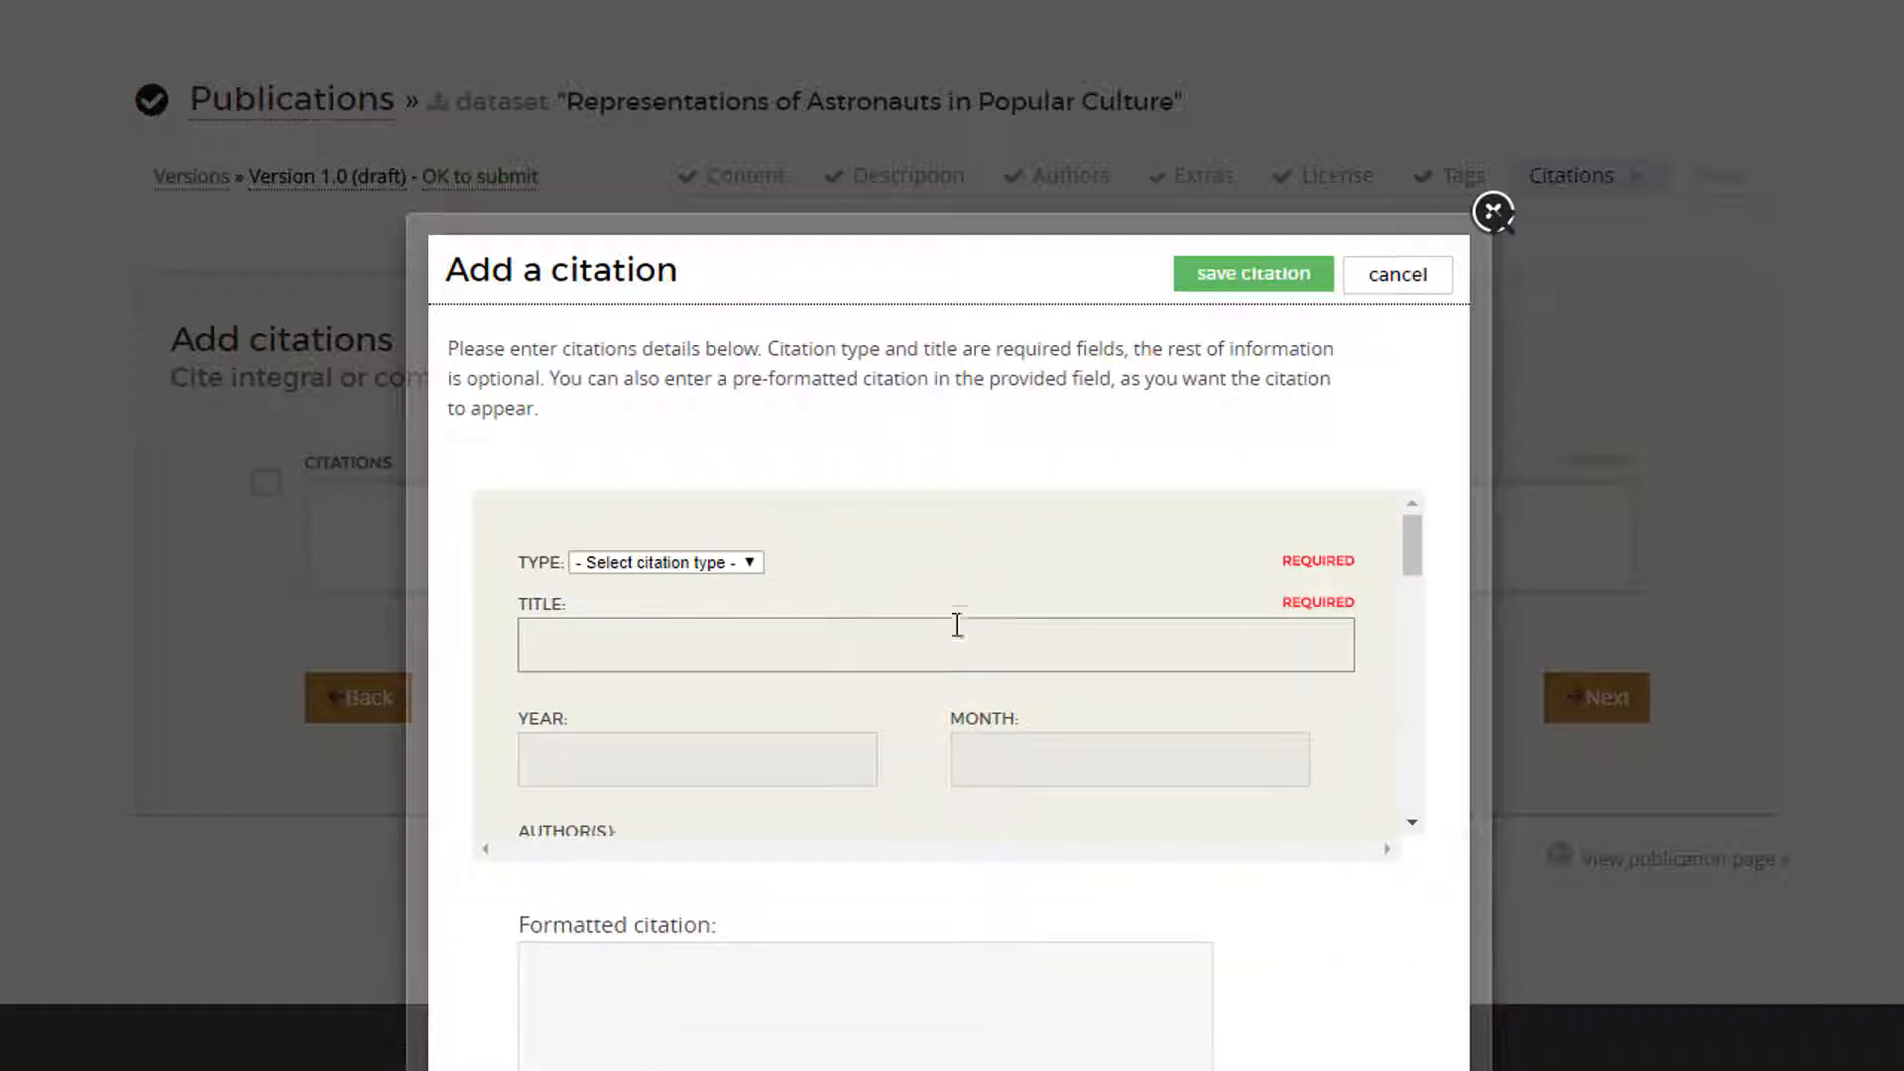
scroll(958, 640, "down", 5)
scroll(957, 625, "down", 5)
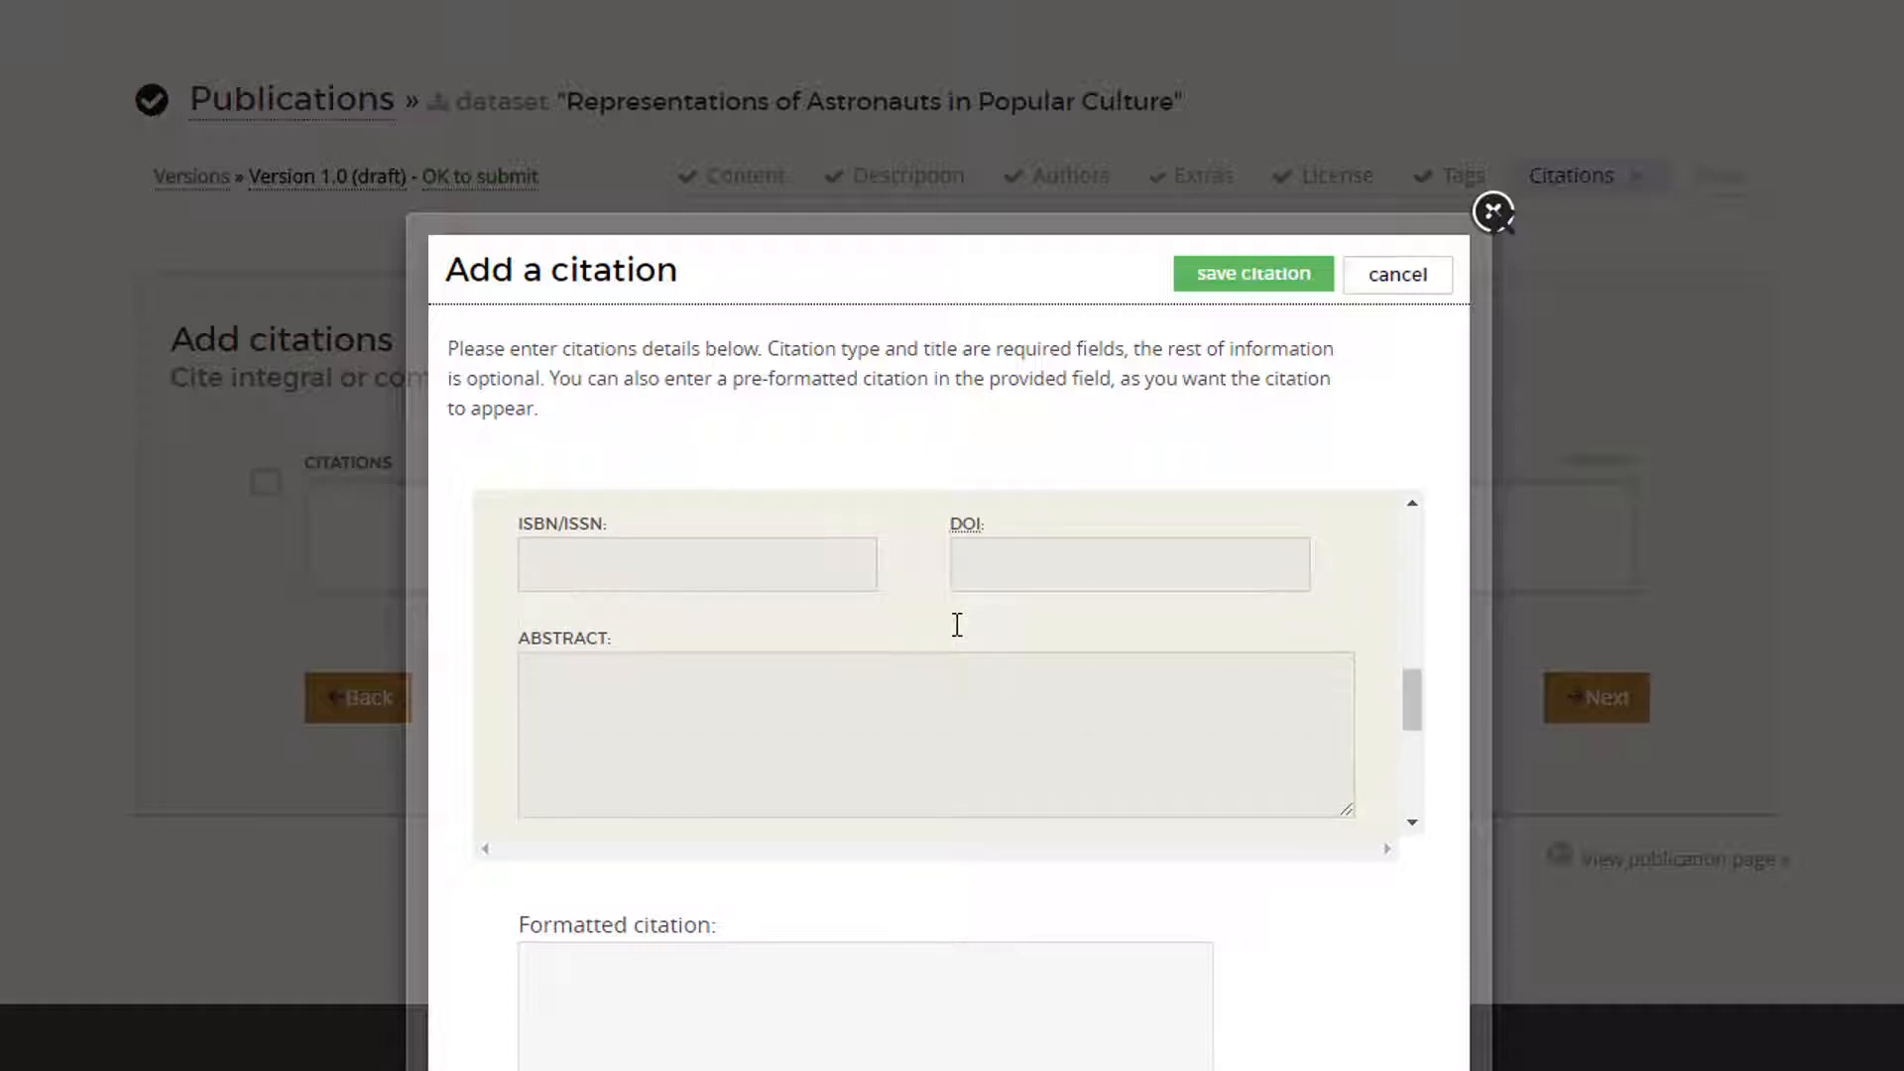
left_click(1395, 280)
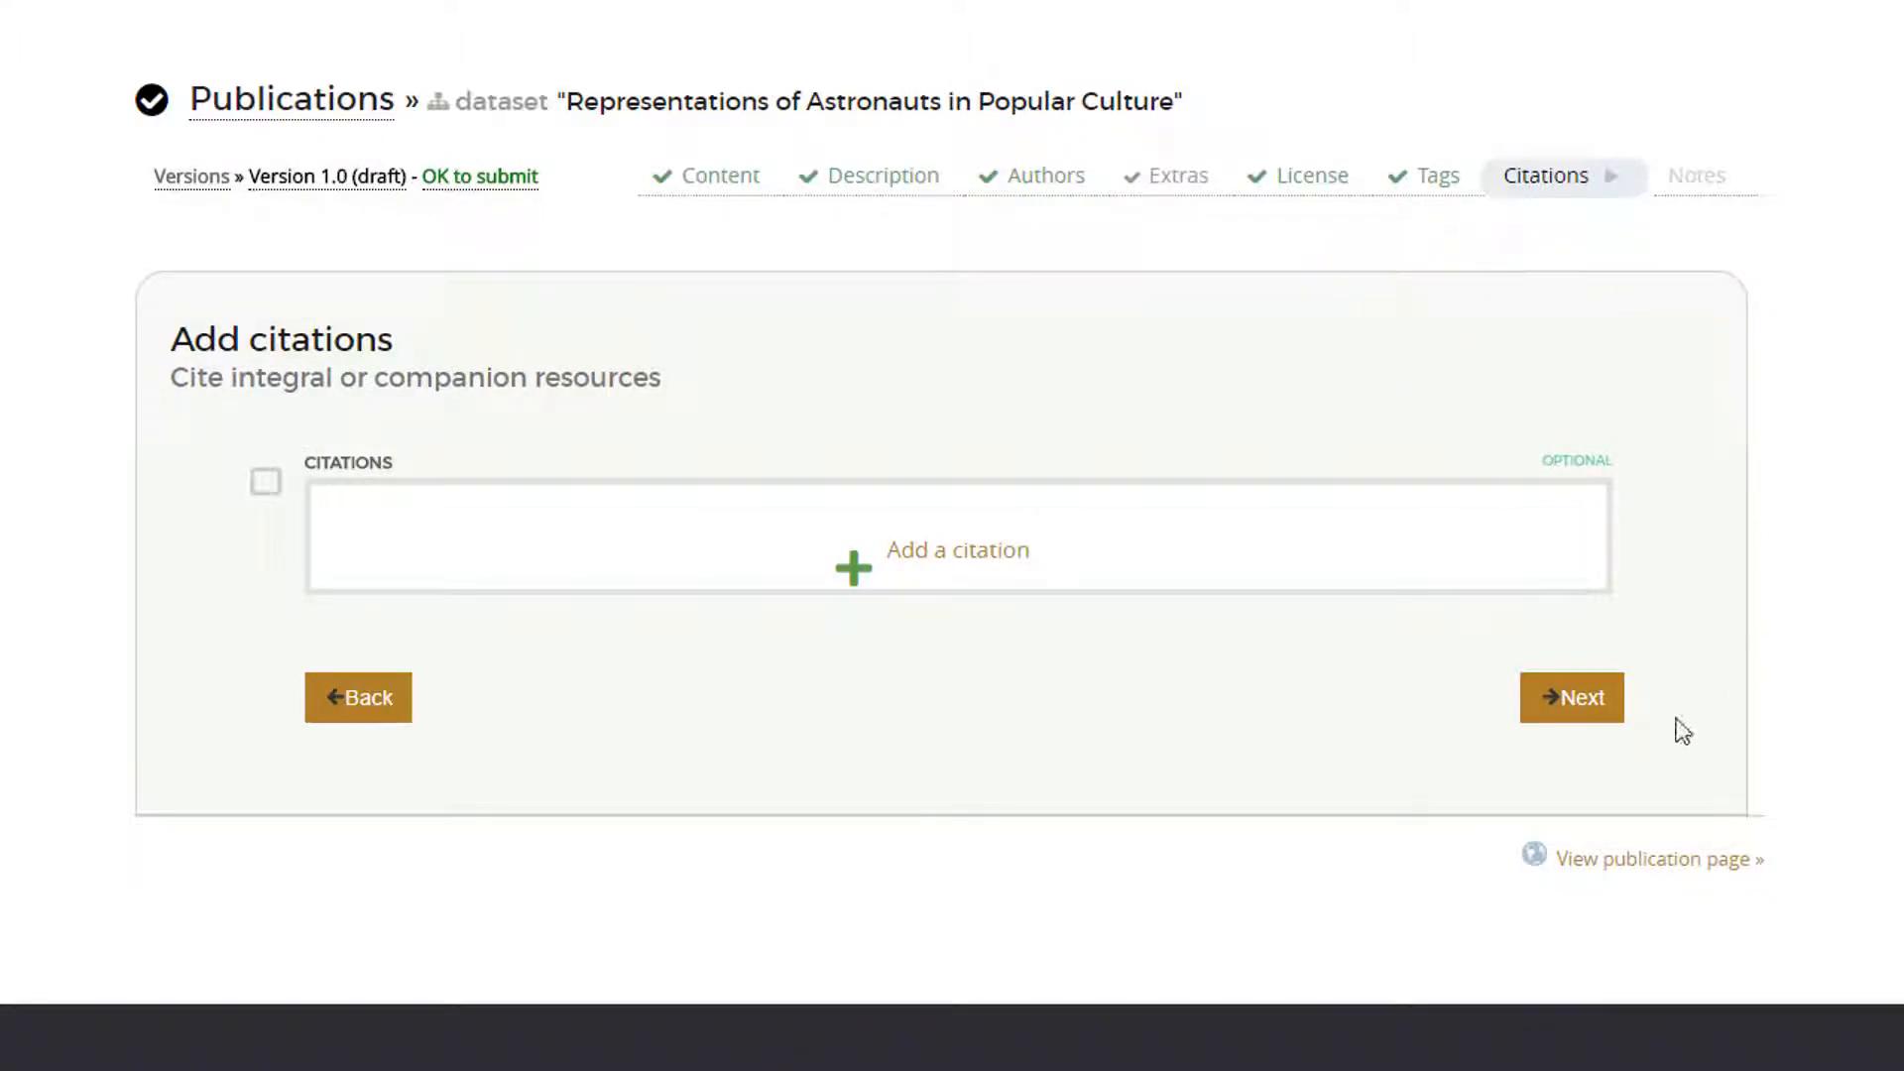
- Continue past the empty citations to the version release notes and place the cursor in the notes text
left_click(1592, 704)
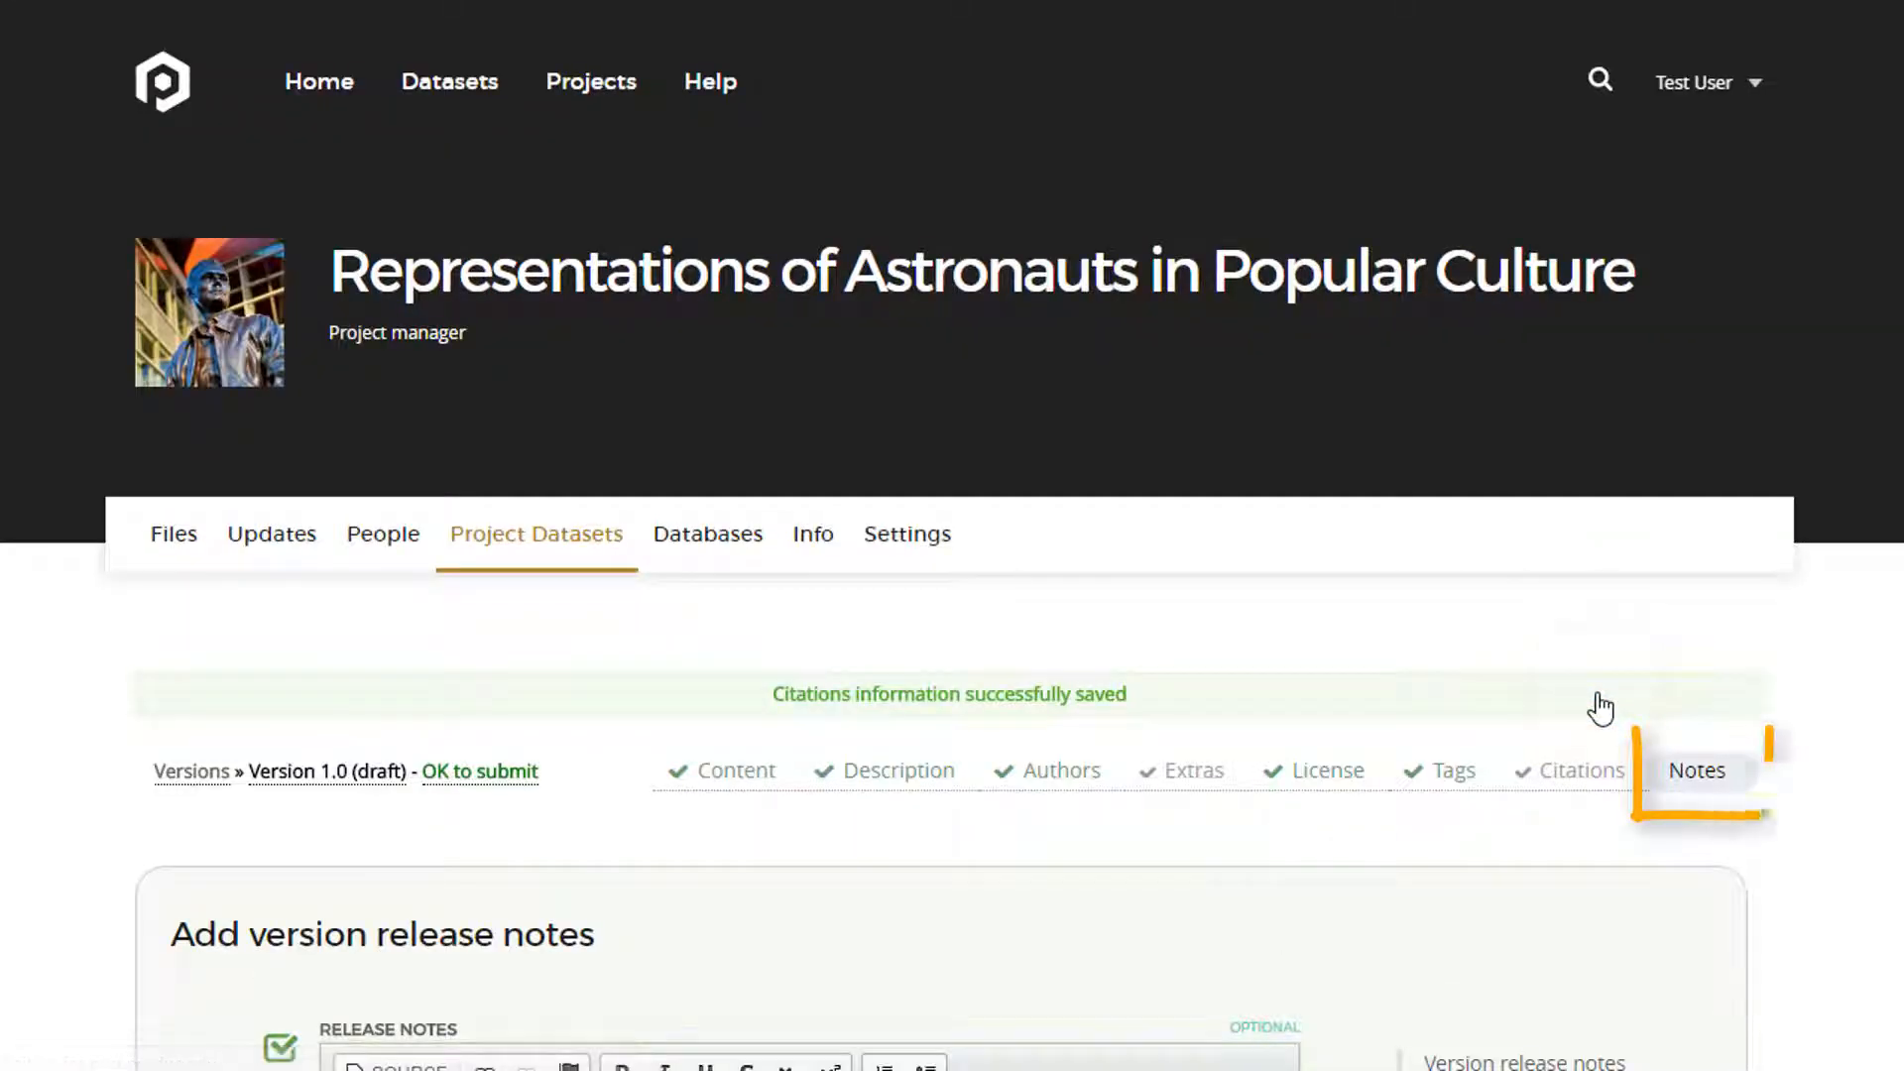
scroll(1601, 709, "down", 6)
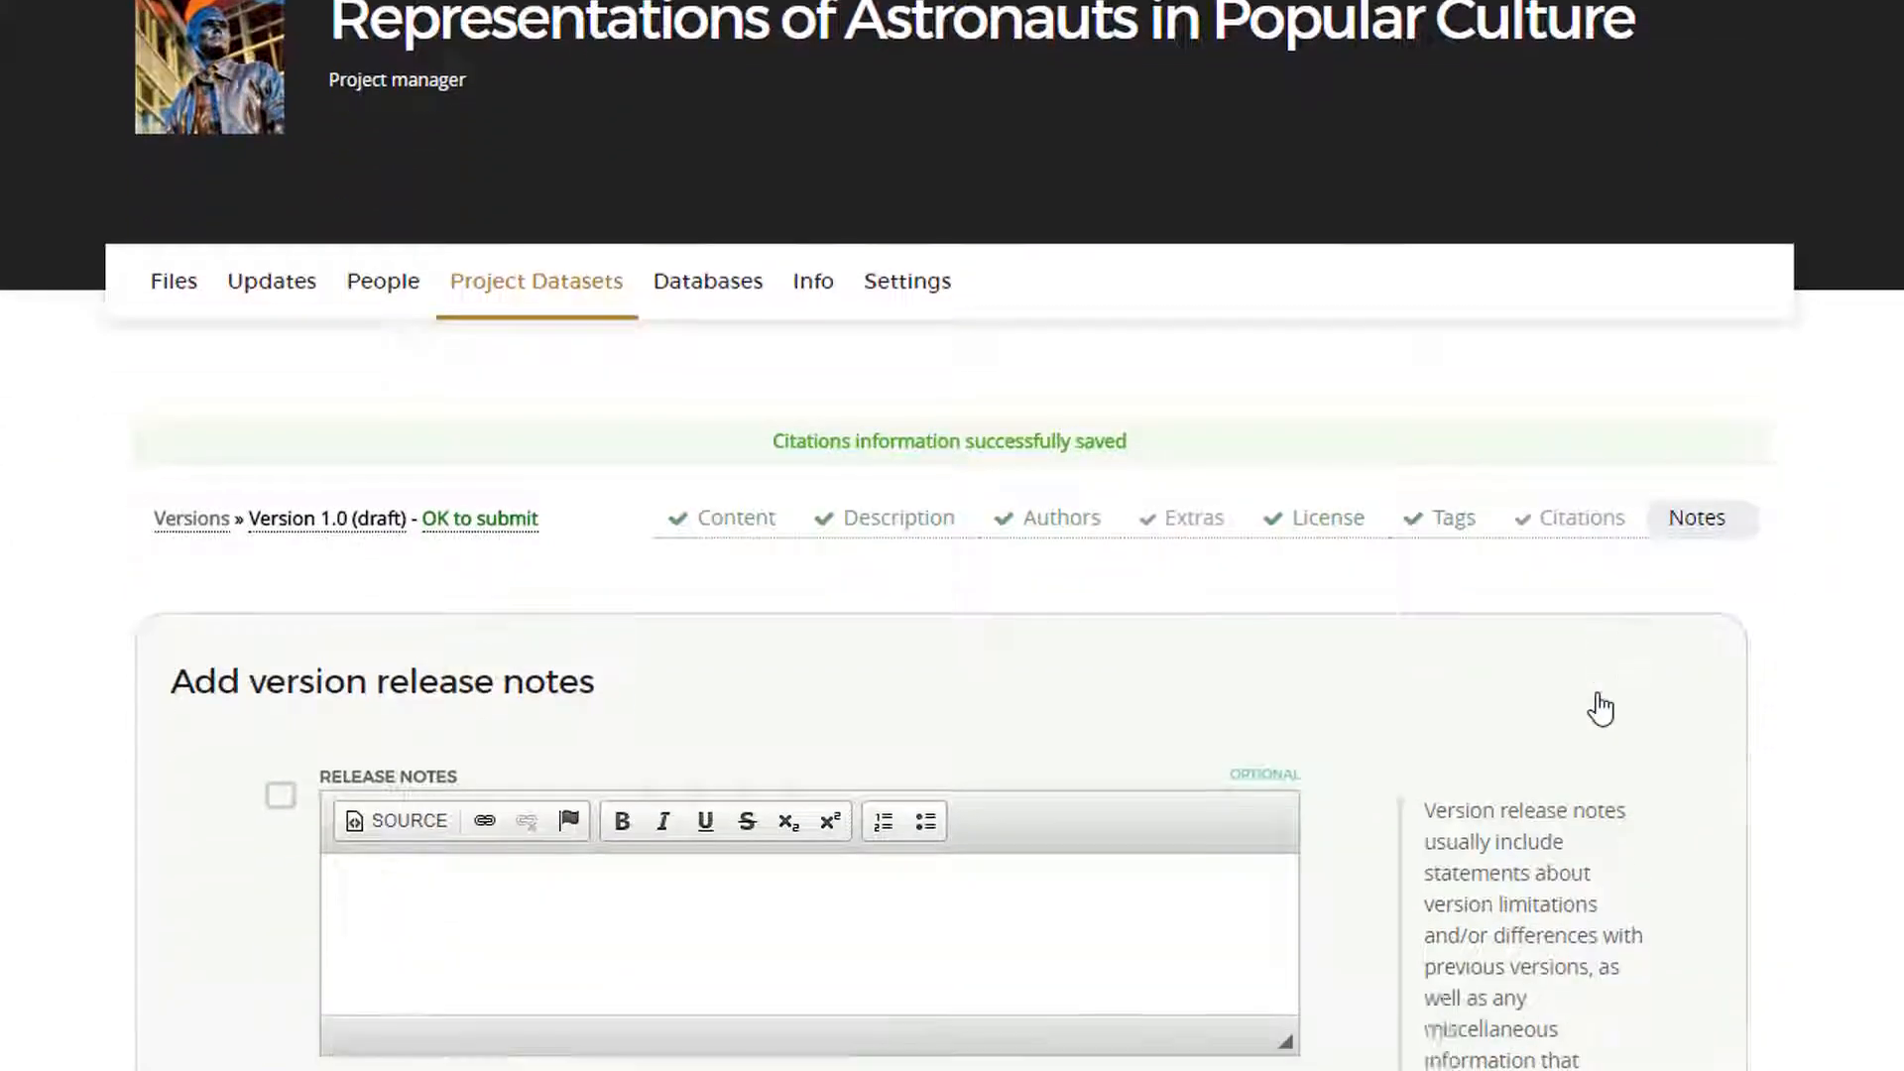
left_click(1103, 558)
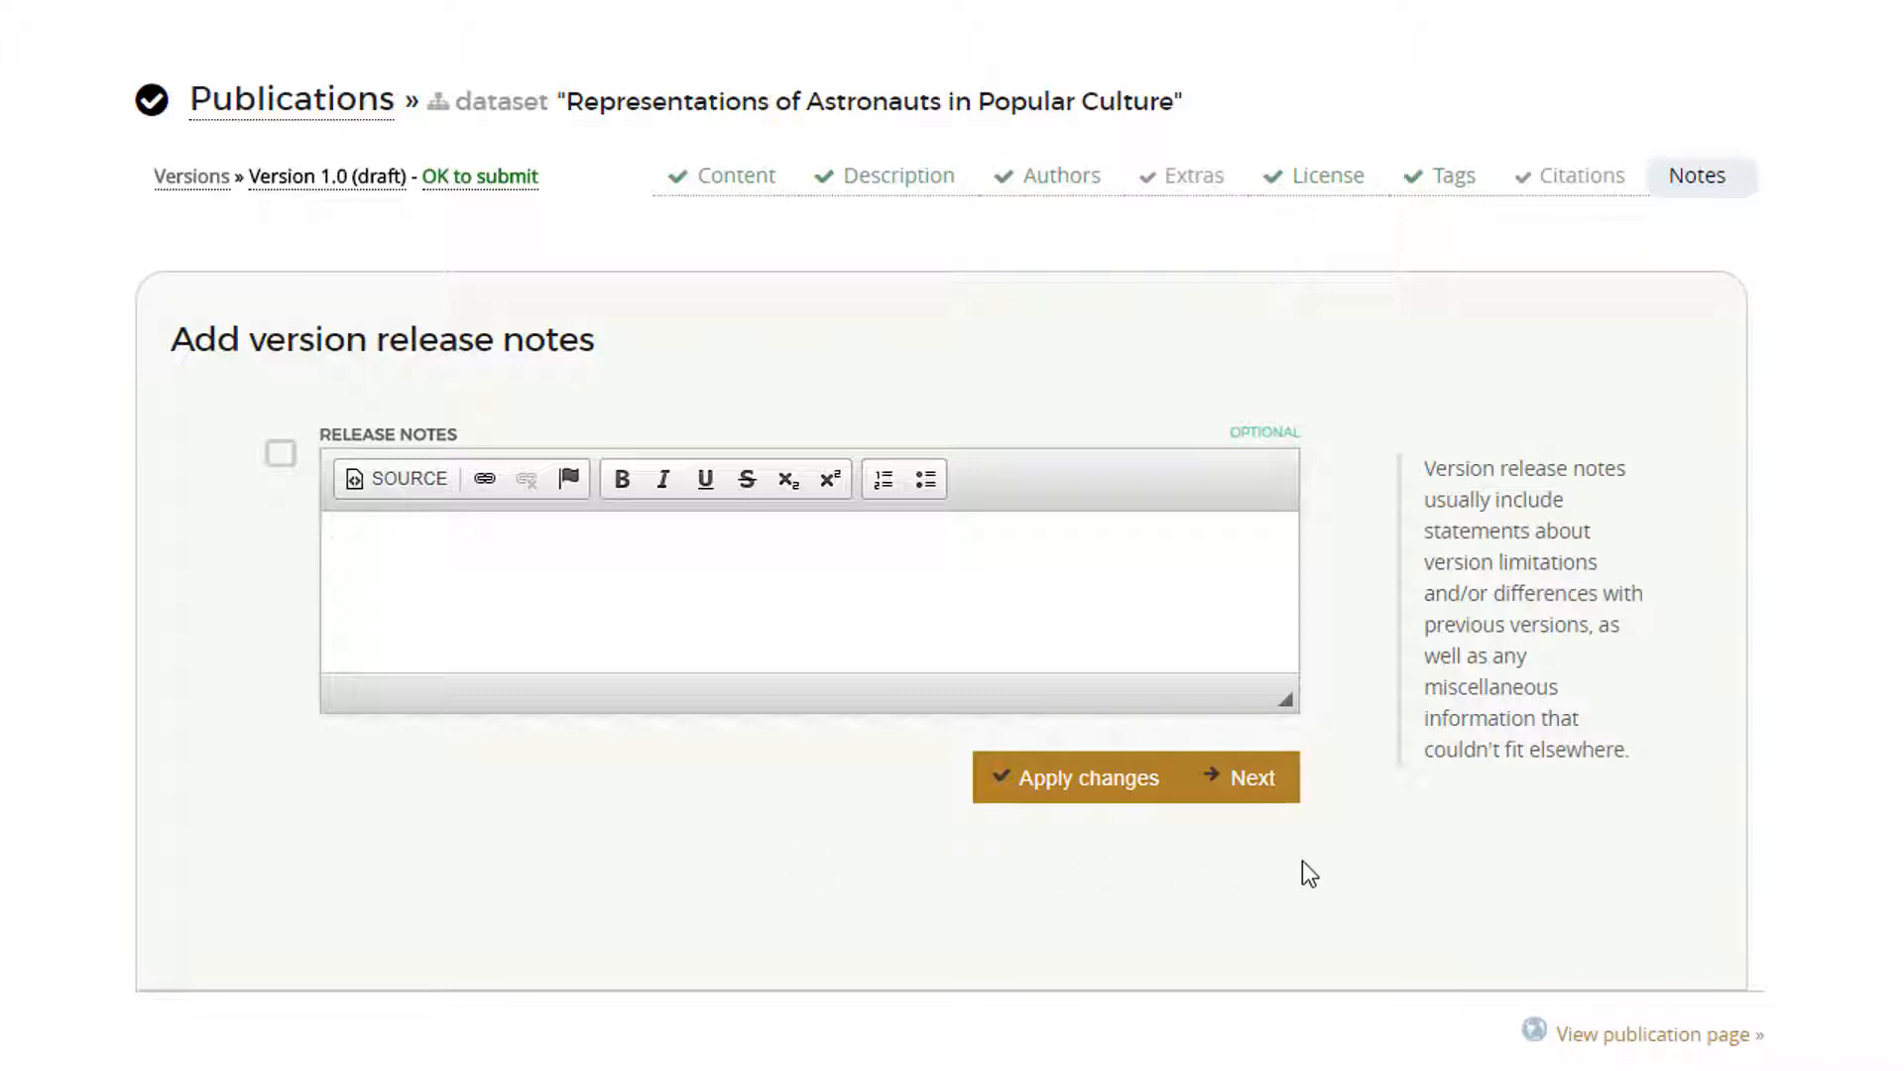
- Open the publication page preview and check its authors, license, image gallery, description and citation information
left_click(1665, 1039)
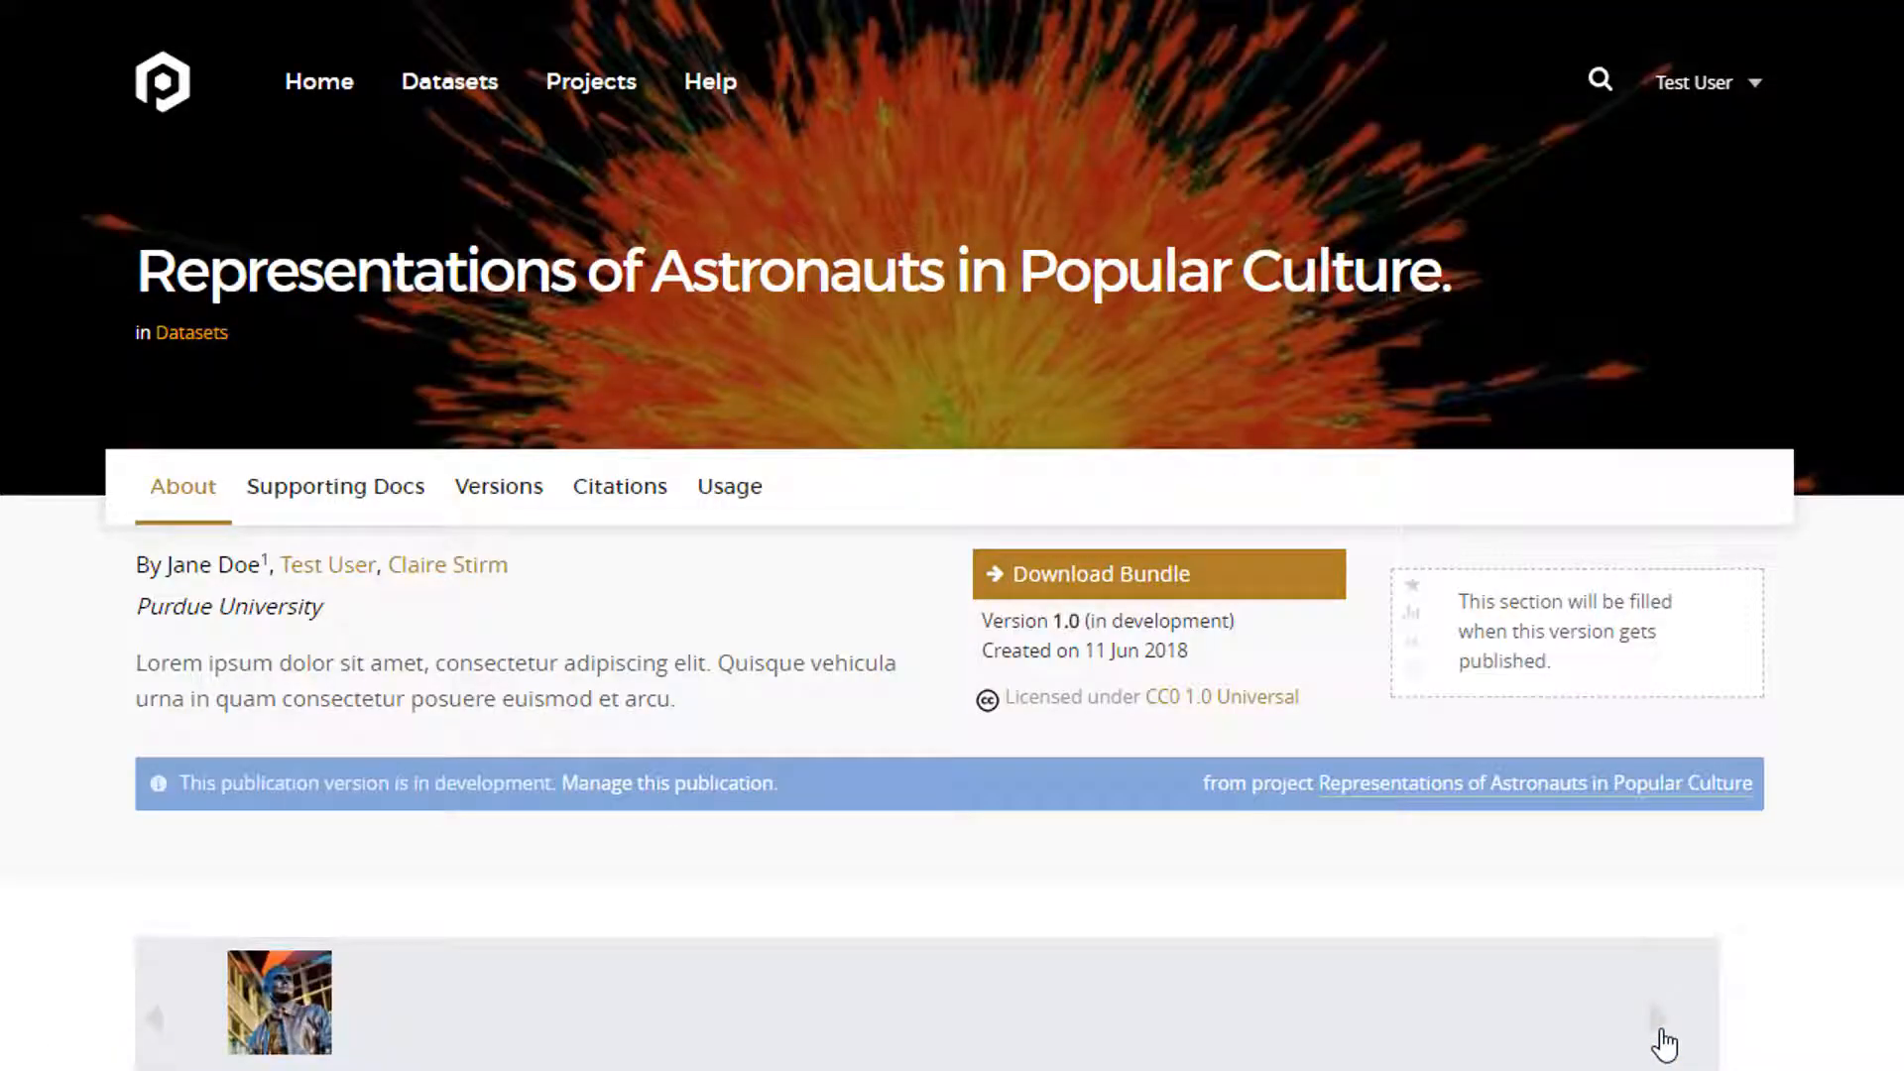
scroll(1830, 916, "down", 3)
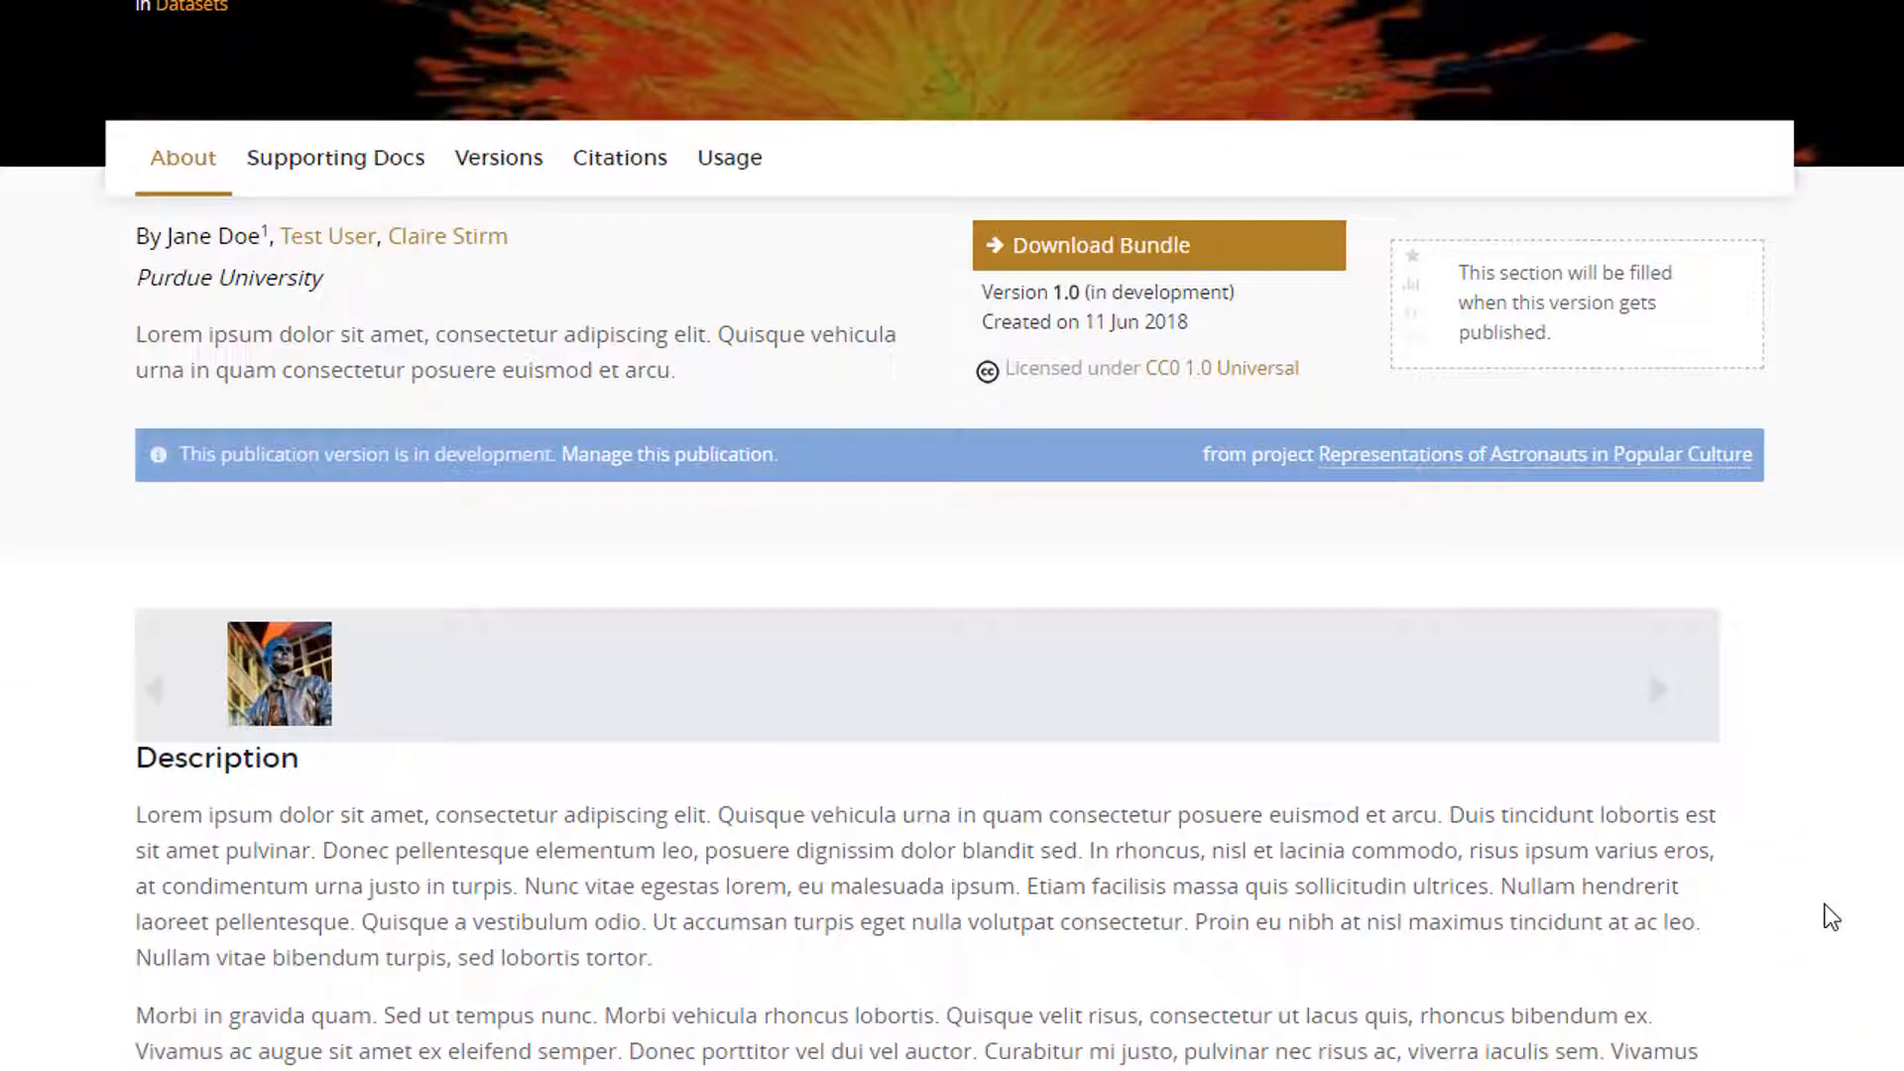
scroll(1831, 916, "down", 3)
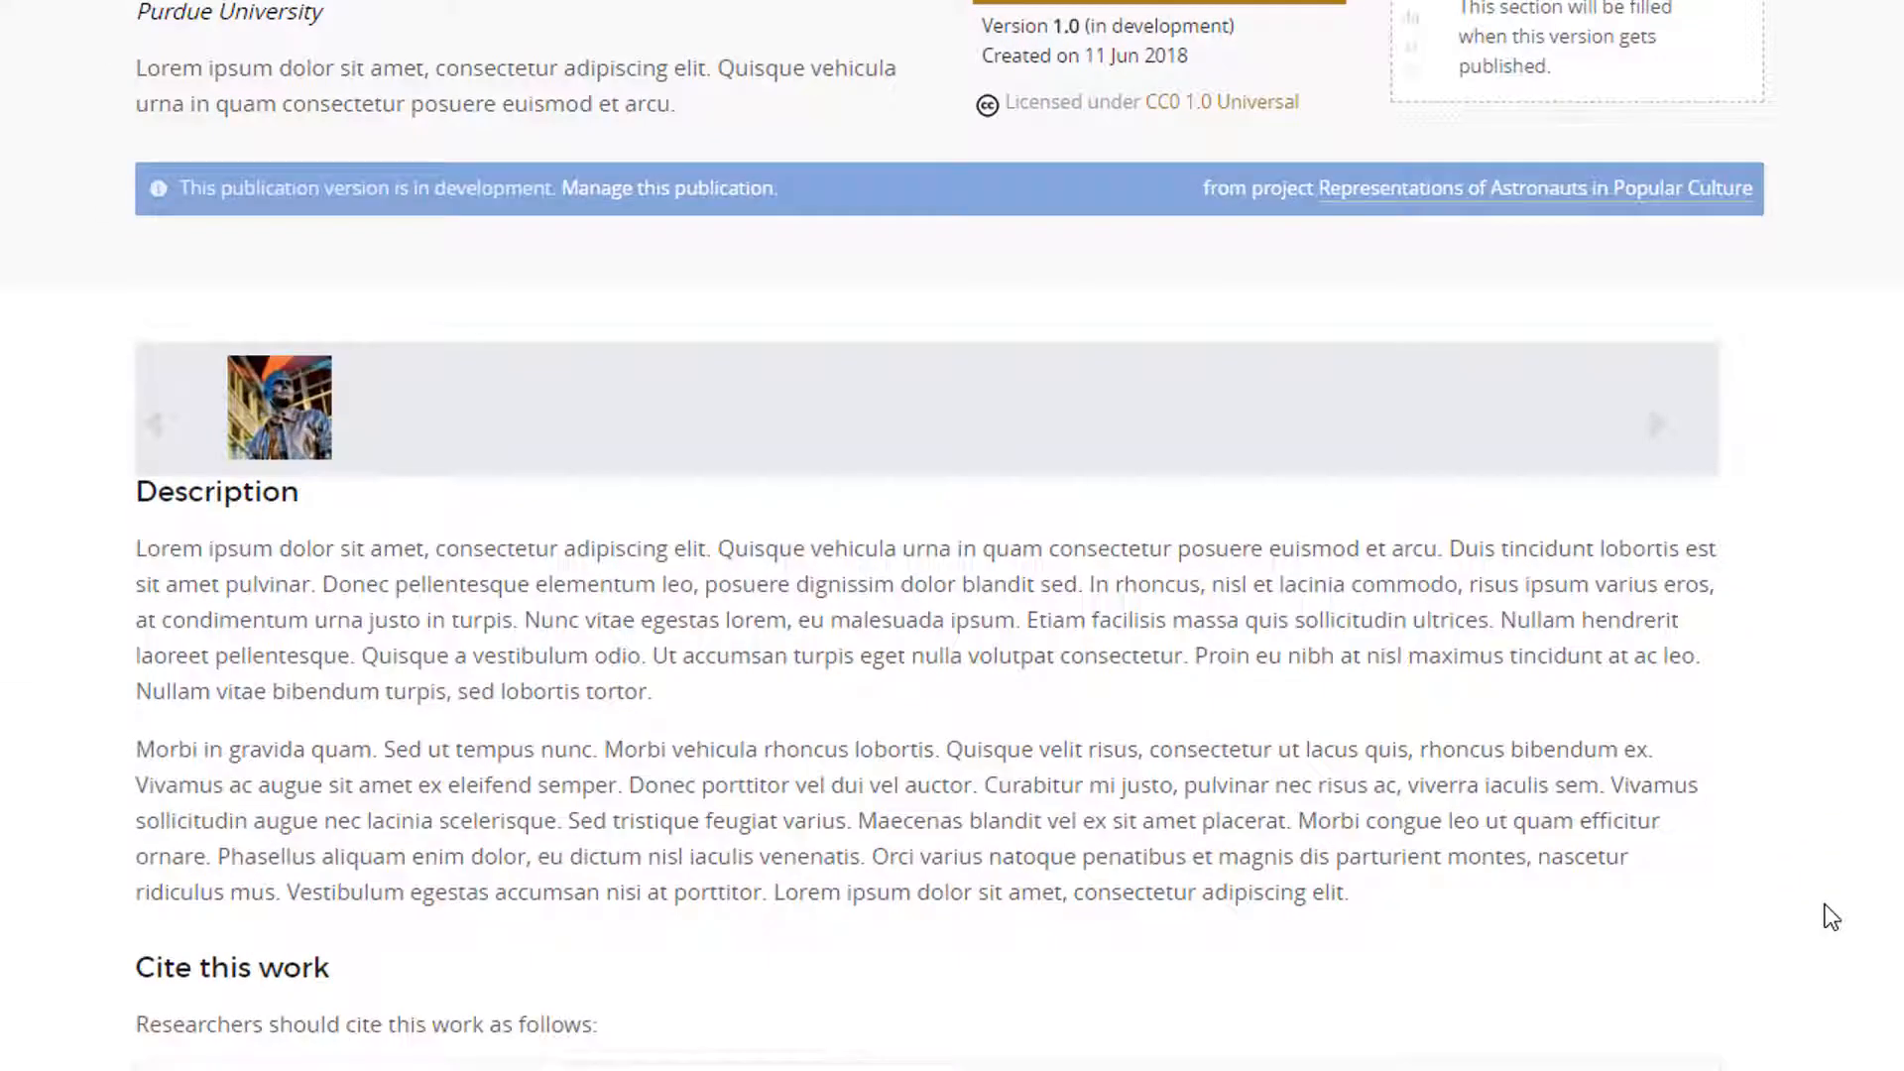
scroll(1831, 917, "down", 2)
scroll(1831, 916, "down", 1)
scroll(1831, 916, "up", 7)
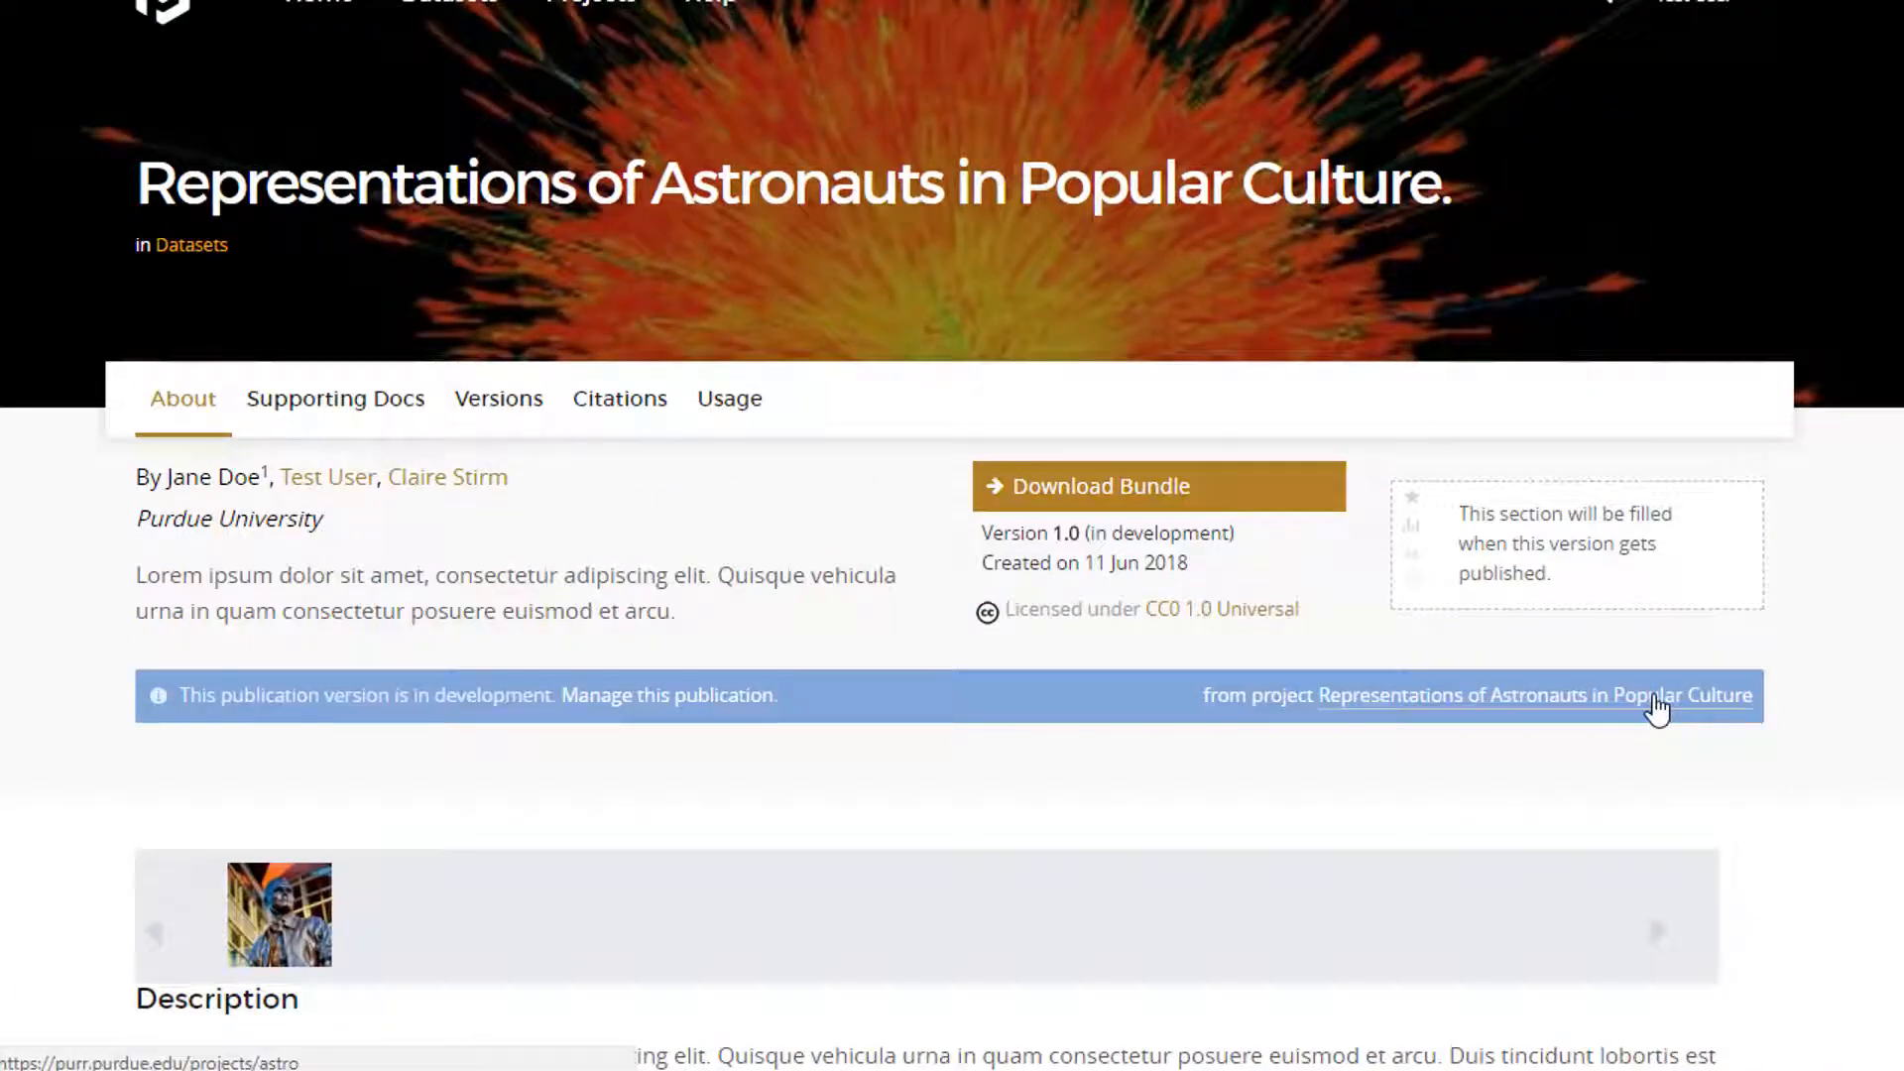
- Return to the project, open the Representations of Astronauts in Popular Culture draft among its datasets and start its review for submission
left_click(1654, 698)
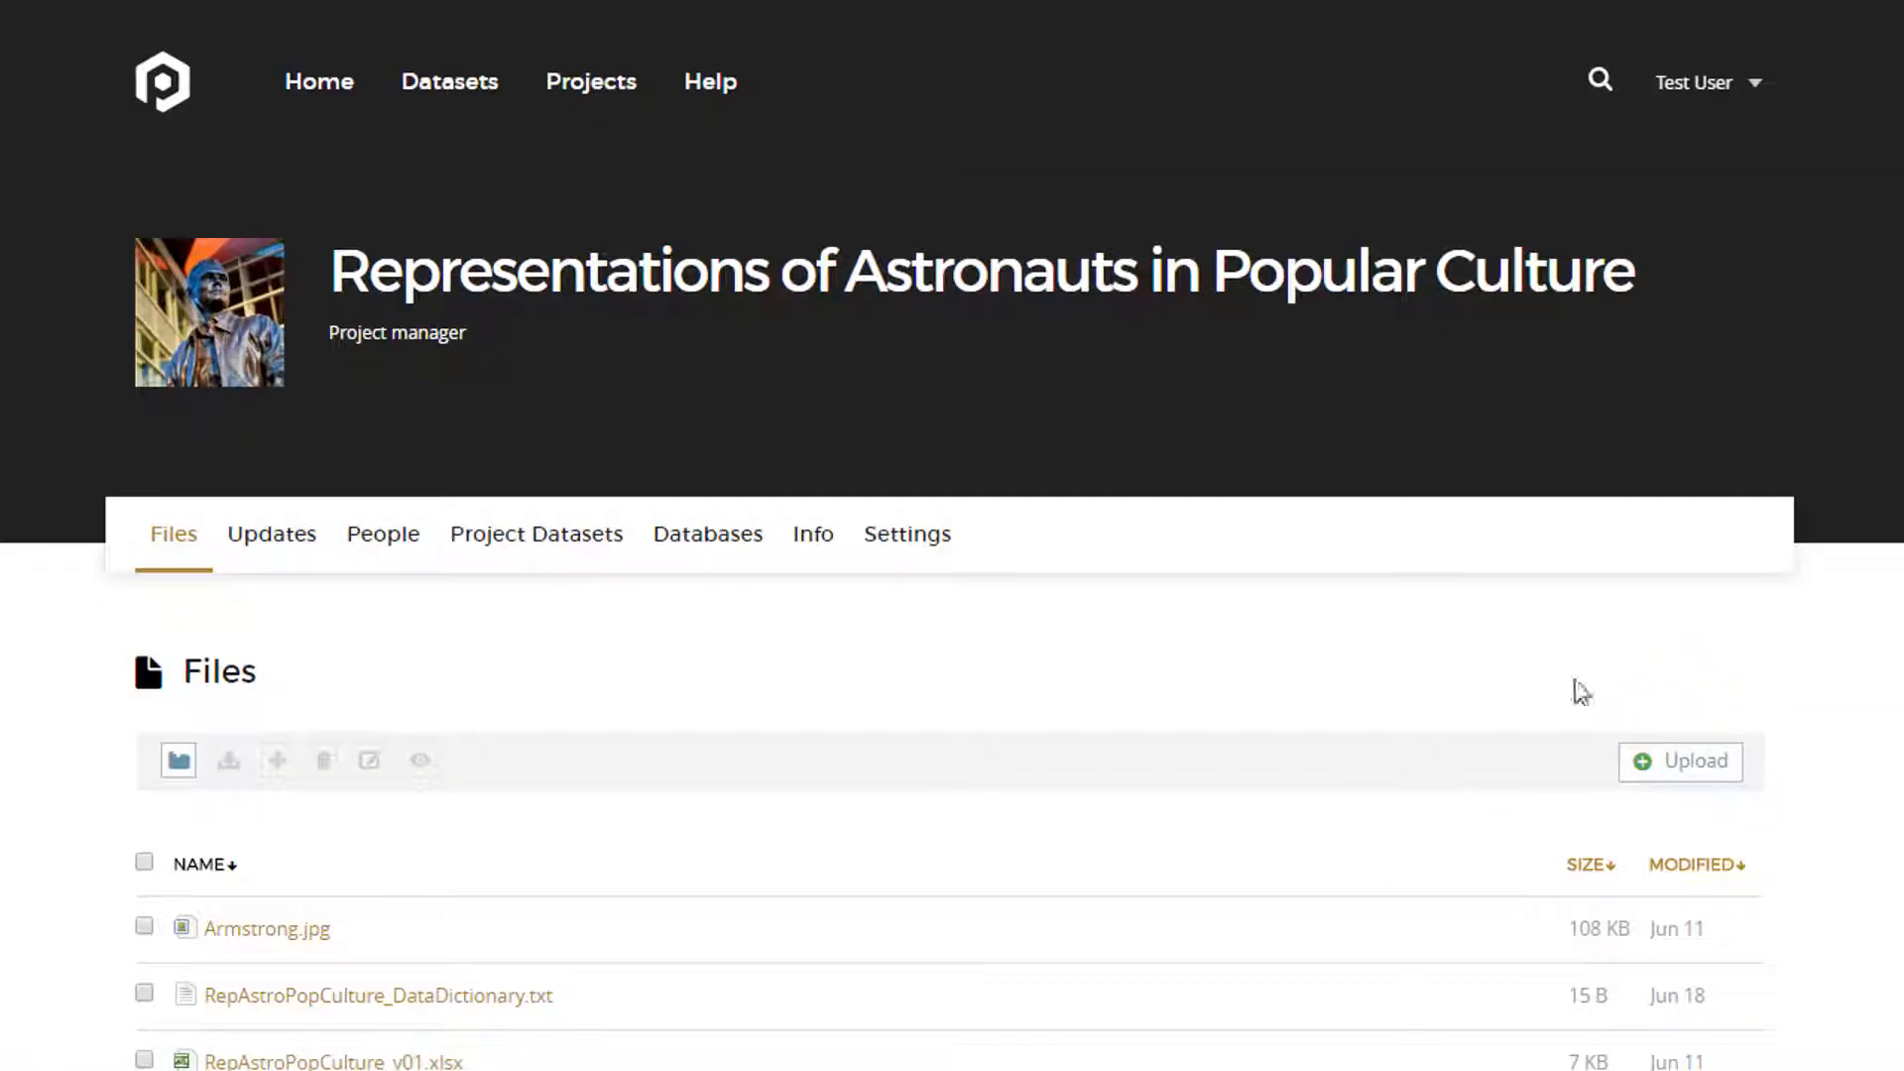
left_click(525, 524)
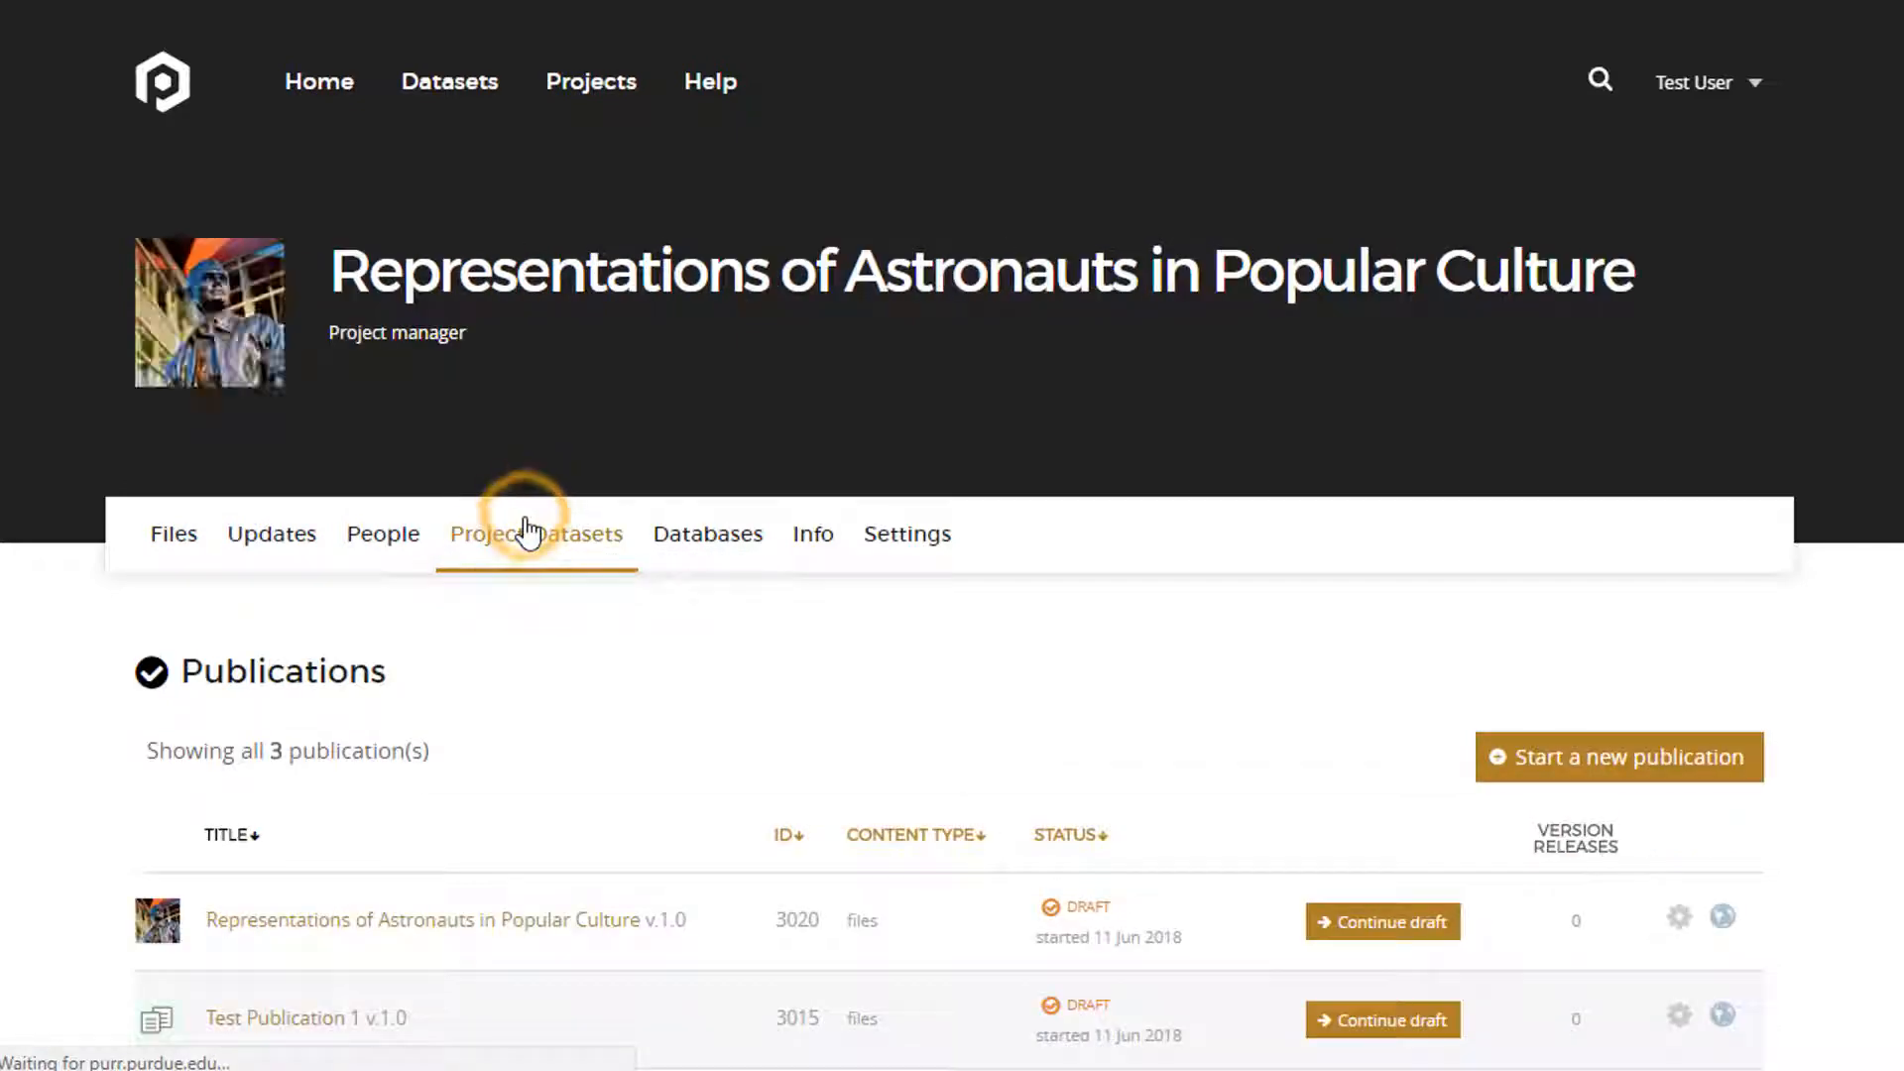
left_click(546, 917)
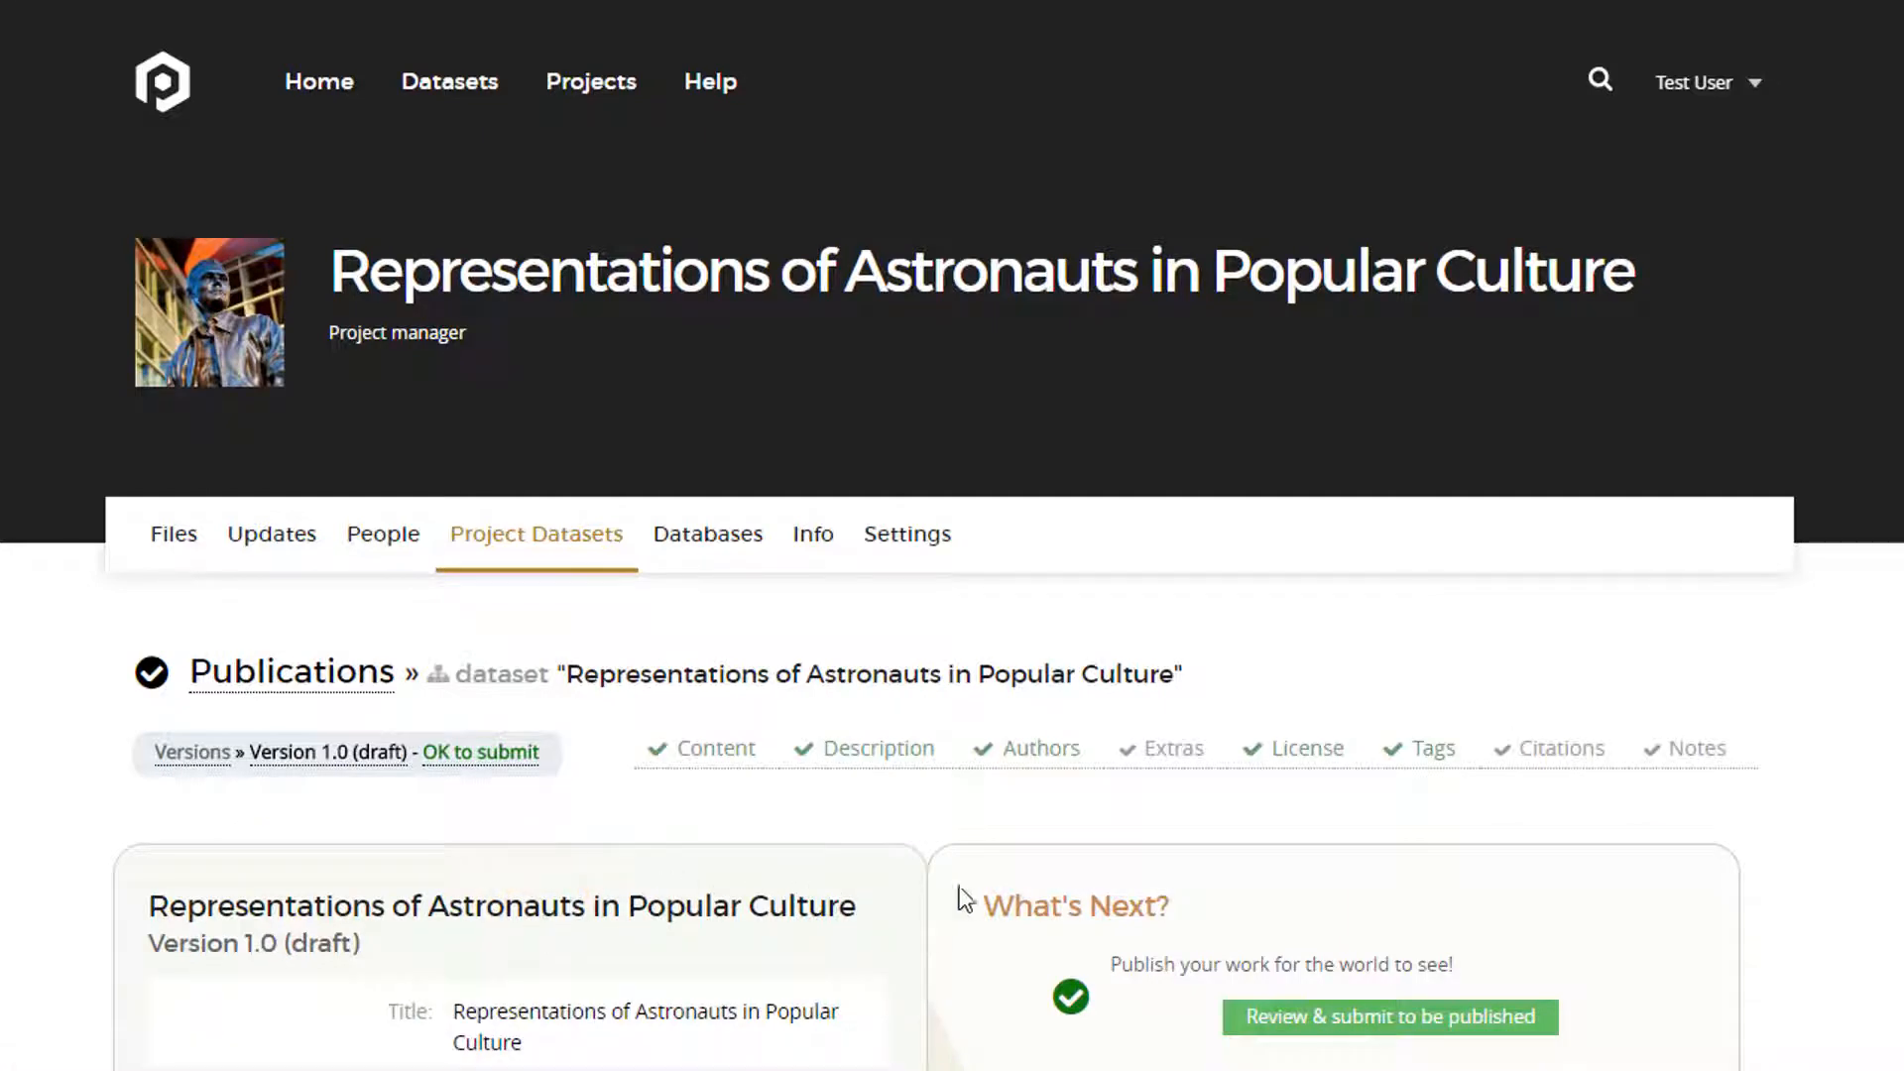
scroll(982, 898, "down", 5)
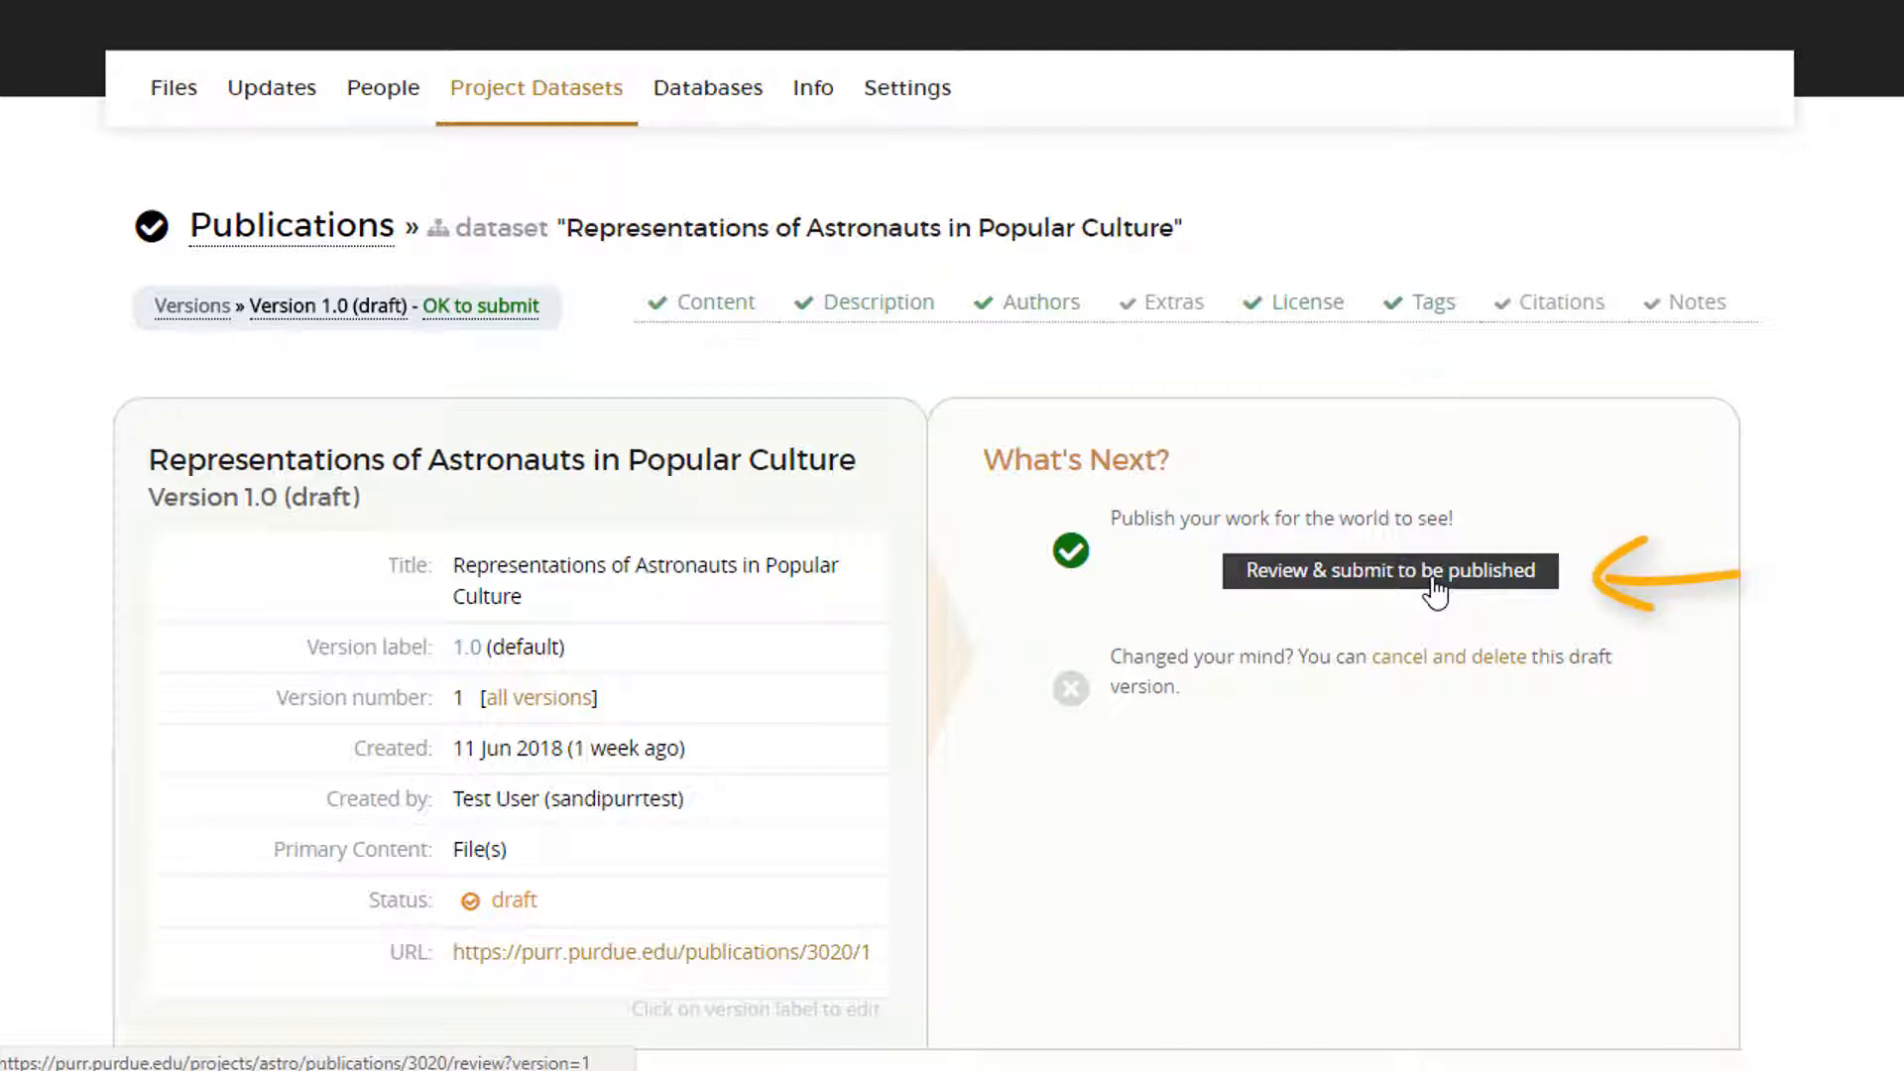
left_click(1436, 588)
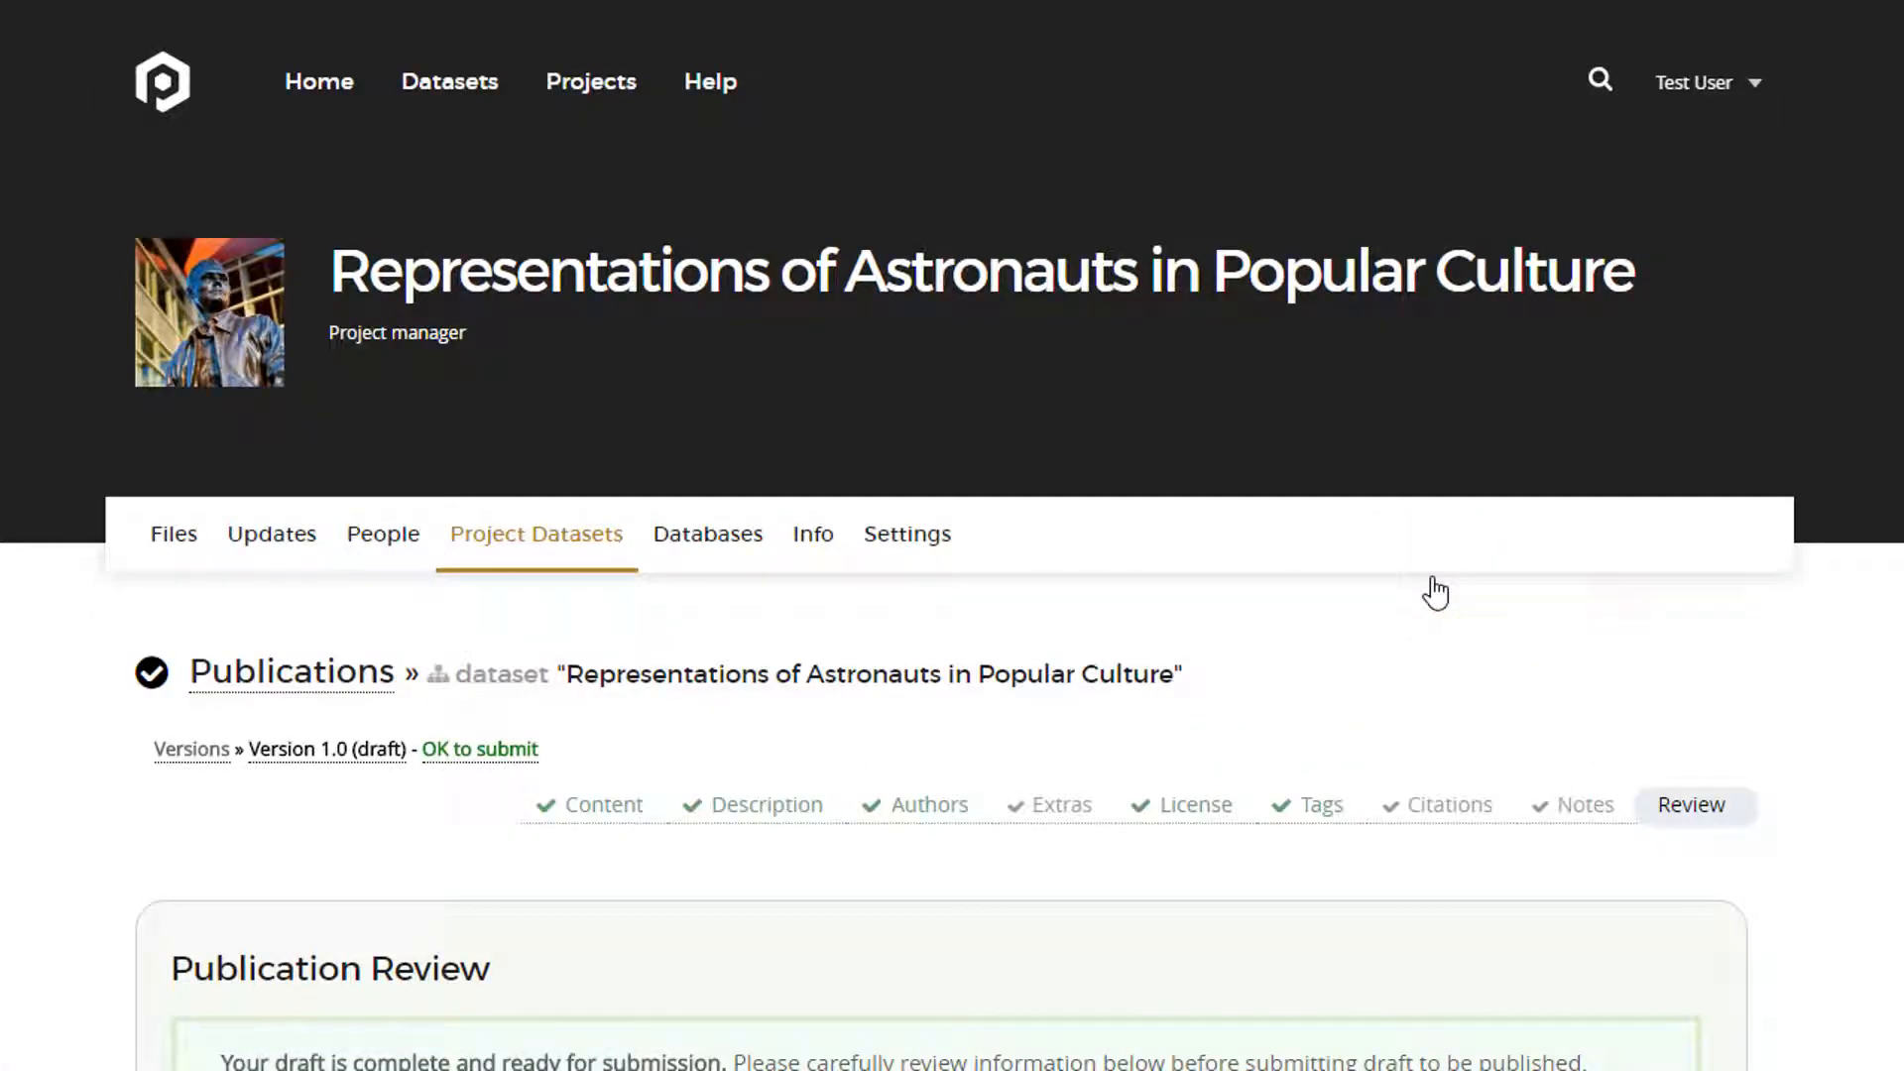
- Review the draft's bundle and publishing settings, and designate the Purdue University author as point of contact
scroll(1435, 592, "down", 10)
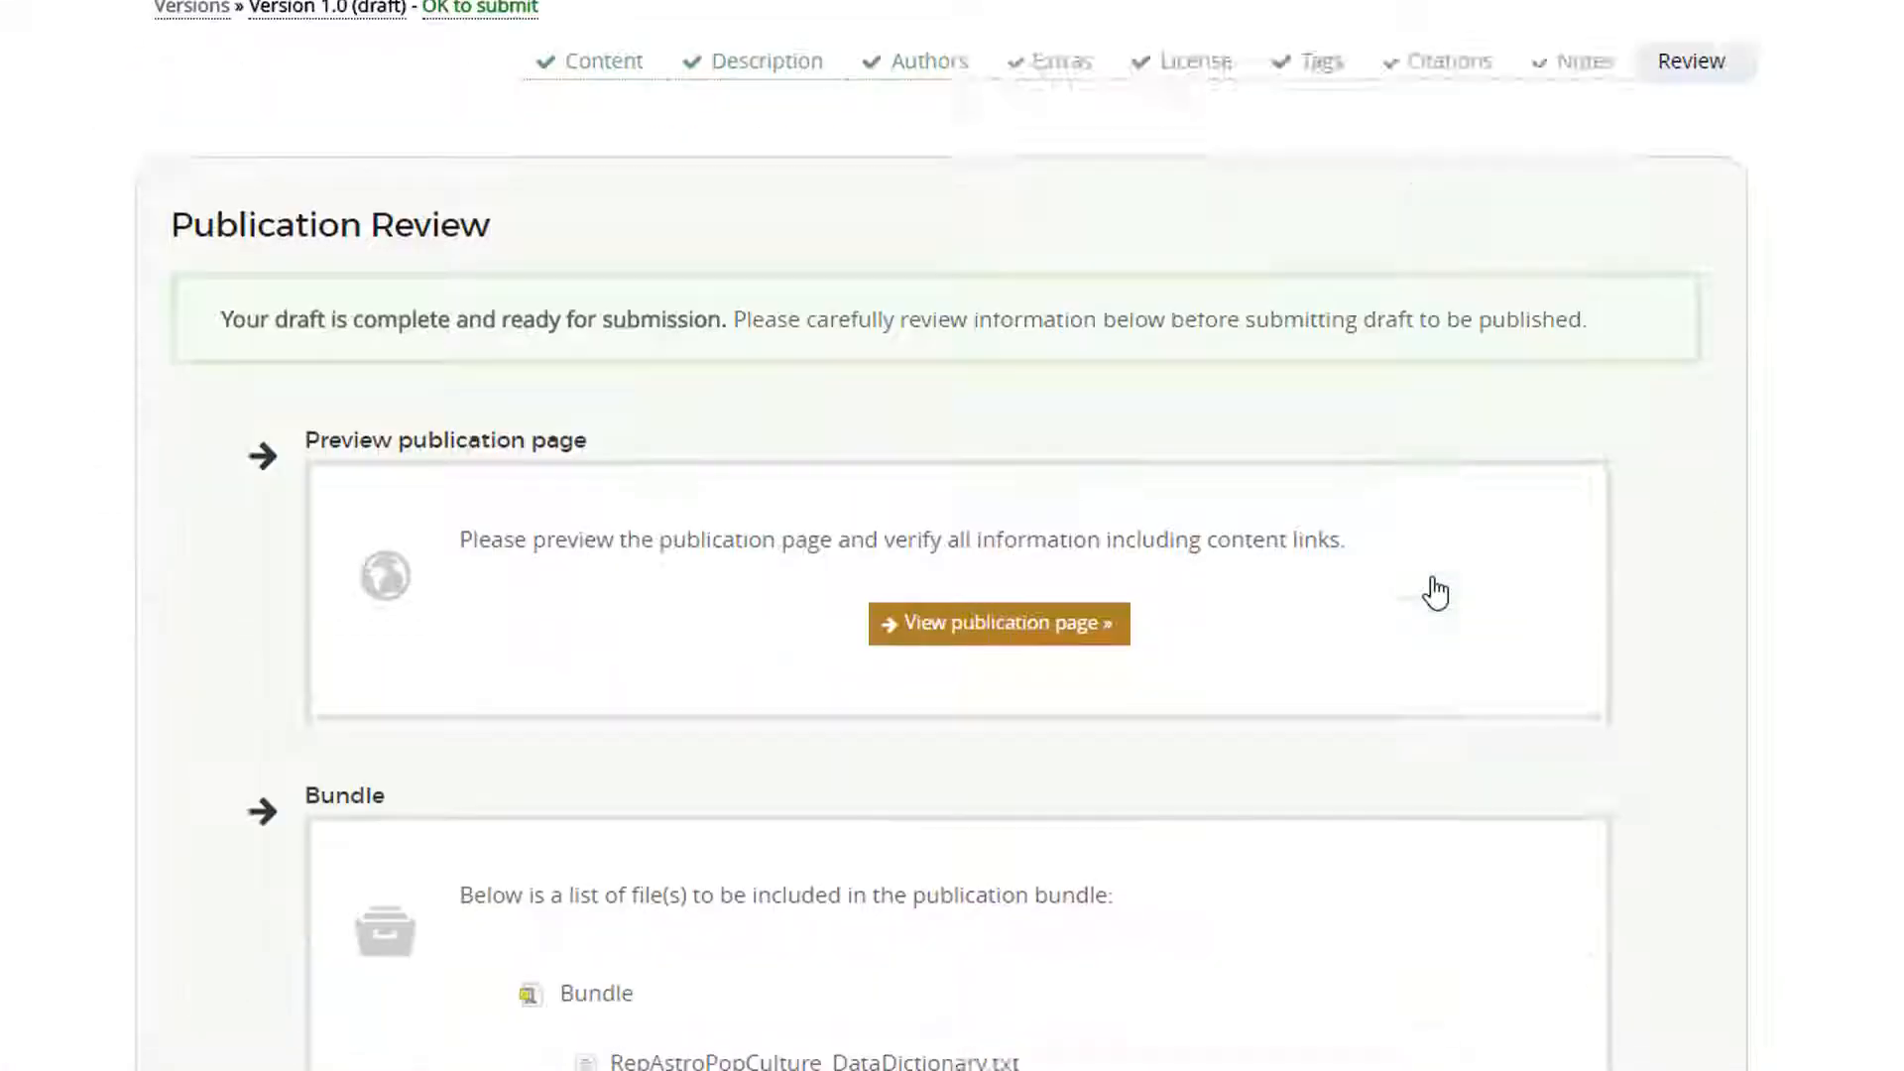
scroll(1435, 592, "down", 12)
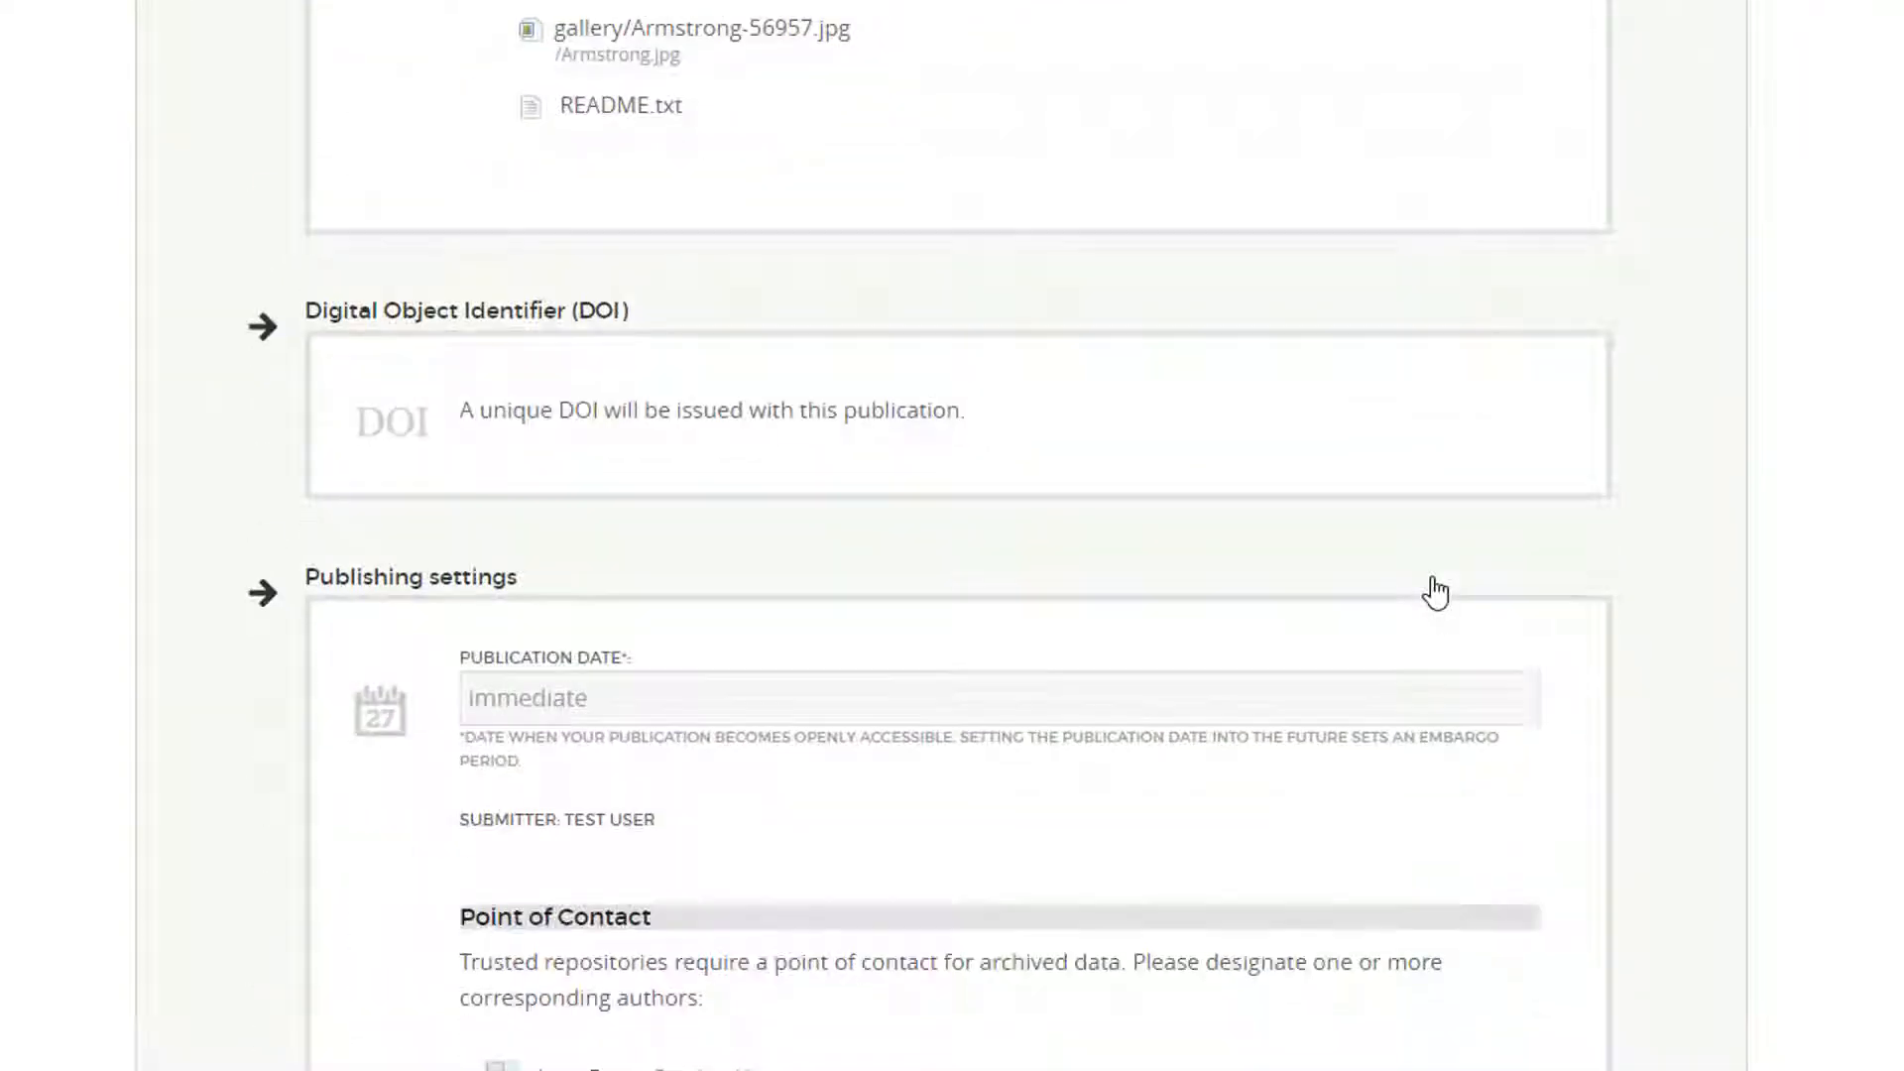
scroll(1435, 592, "down", 1)
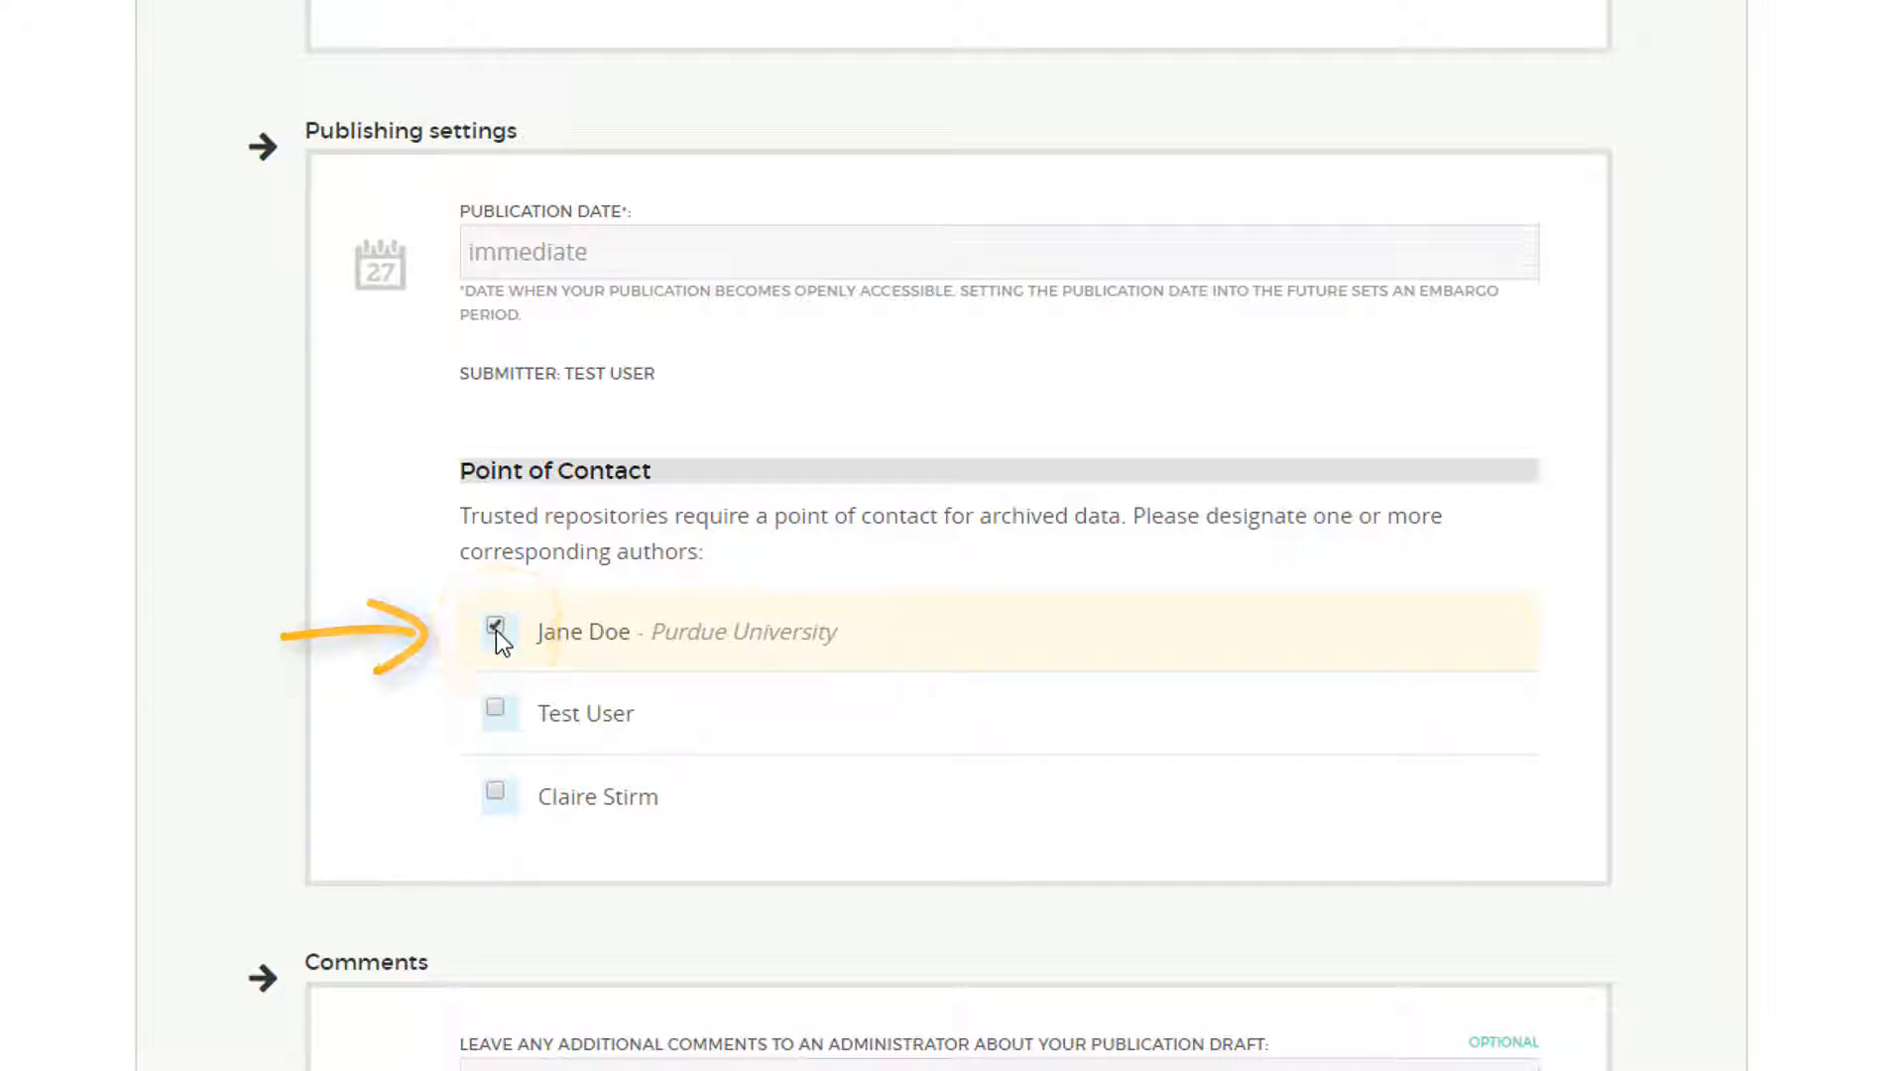
- Agree to the PURR terms of deposit on behalf of all authors and submit the draft
scroll(1212, 746, "down", 9)
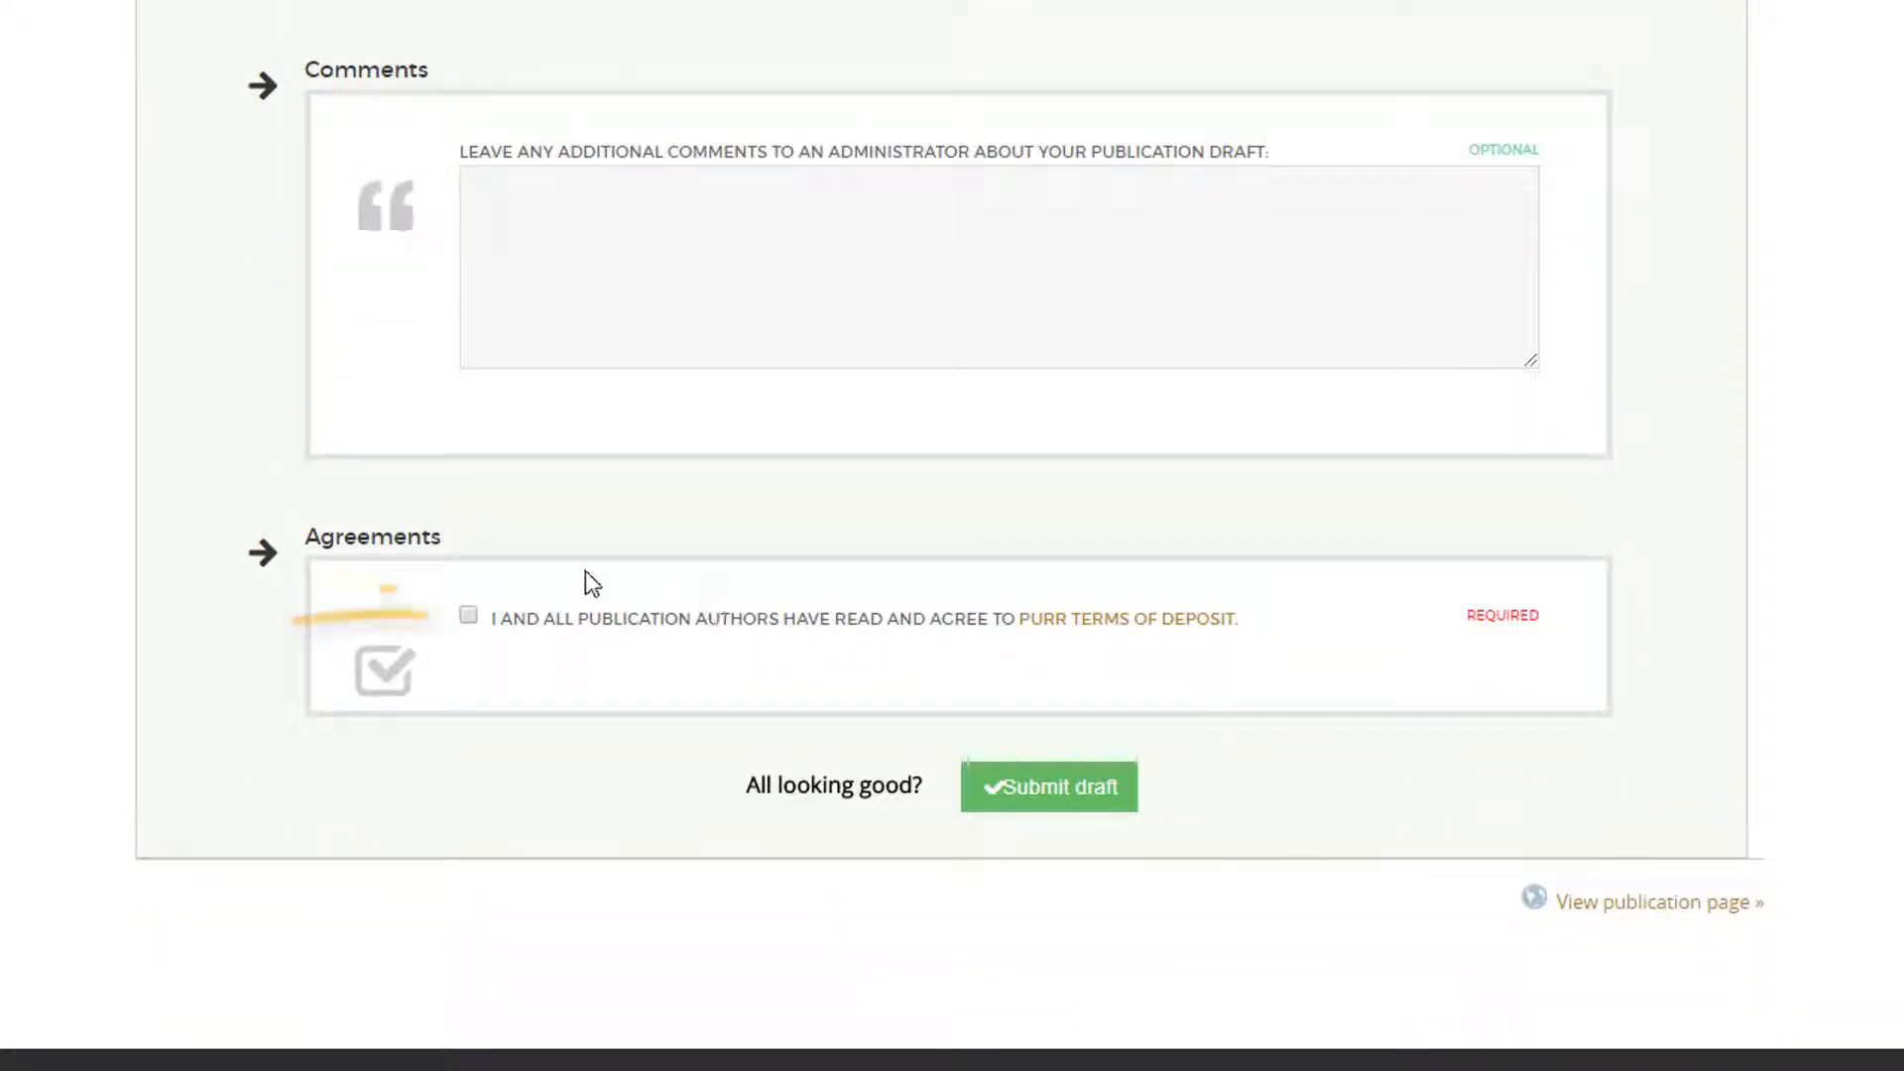
left_click(468, 615)
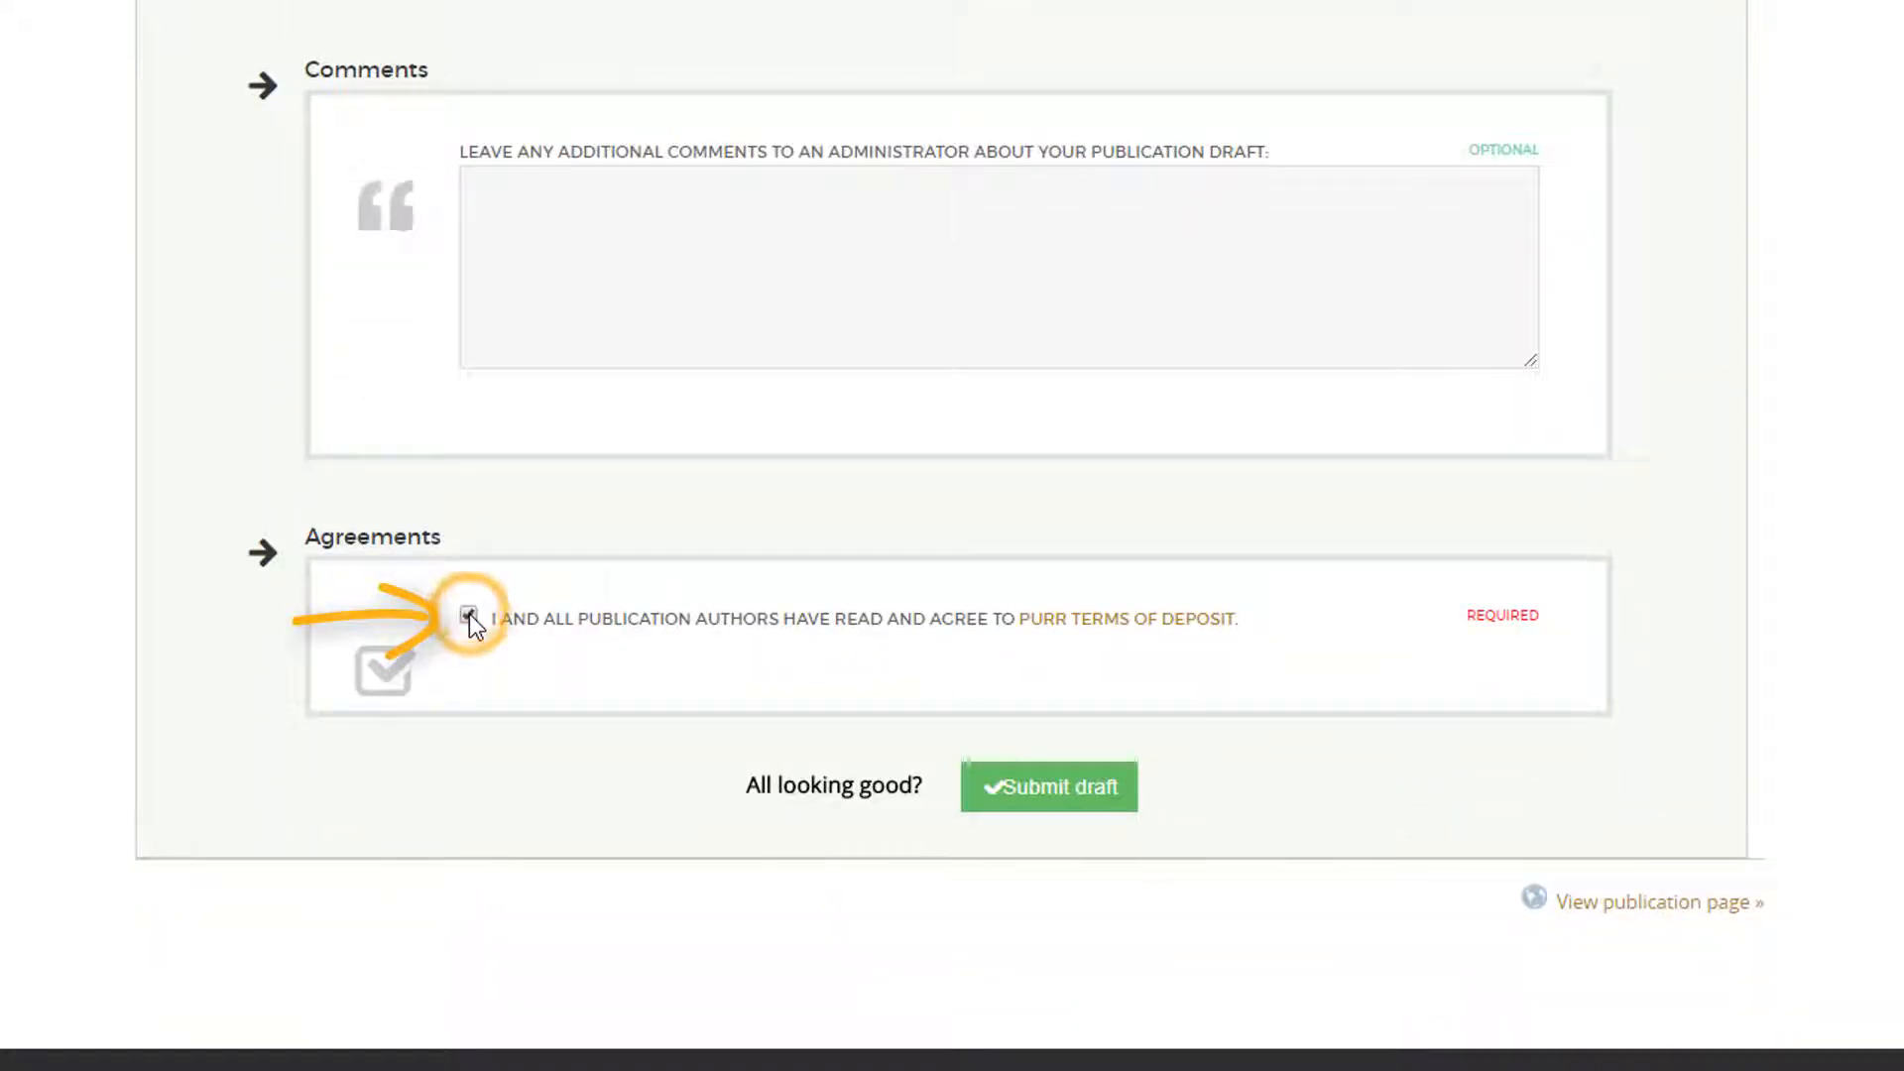
left_click(990, 781)
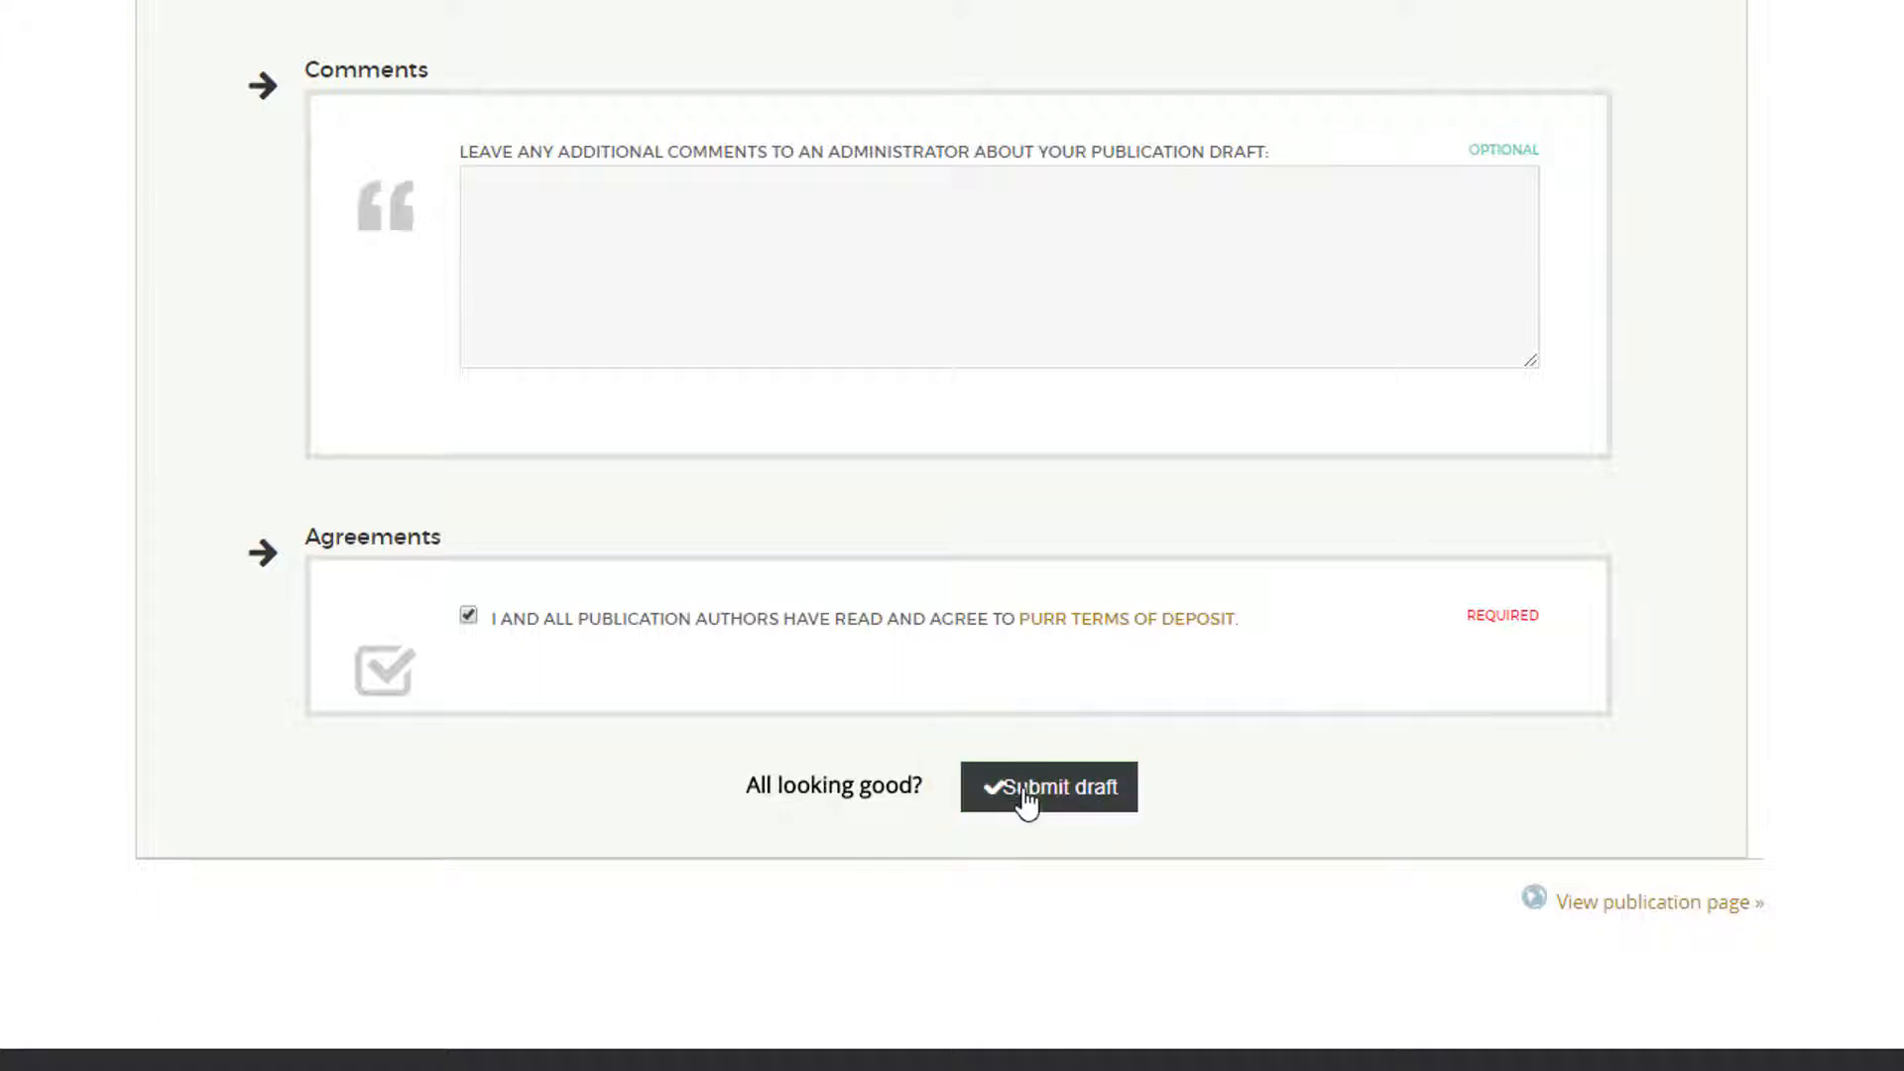